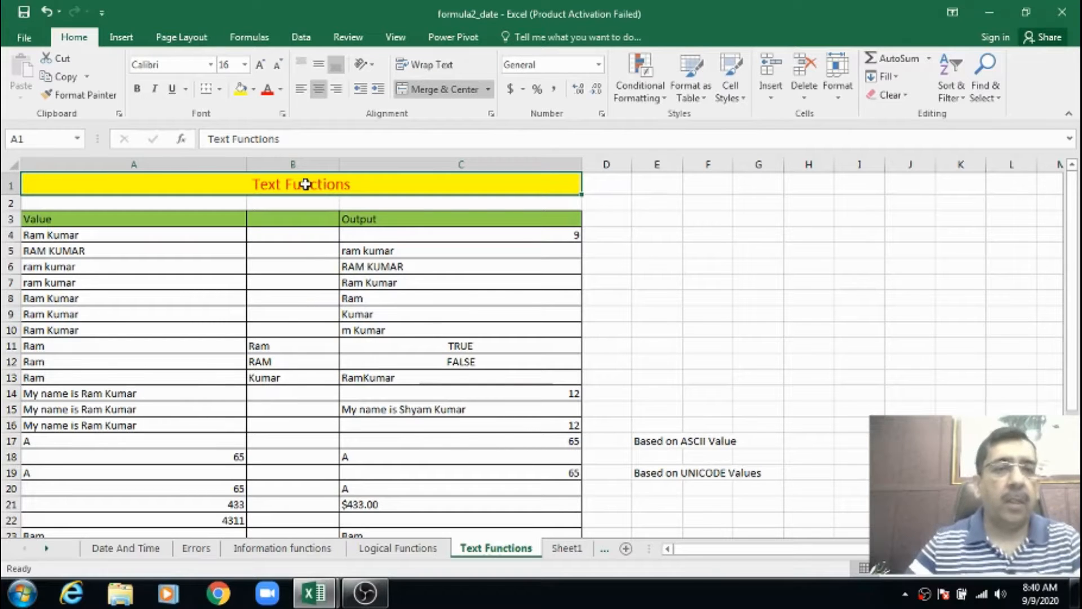
Widen the empty column D beside the Output column to roughly three to four times its default width
left_click(401, 229)
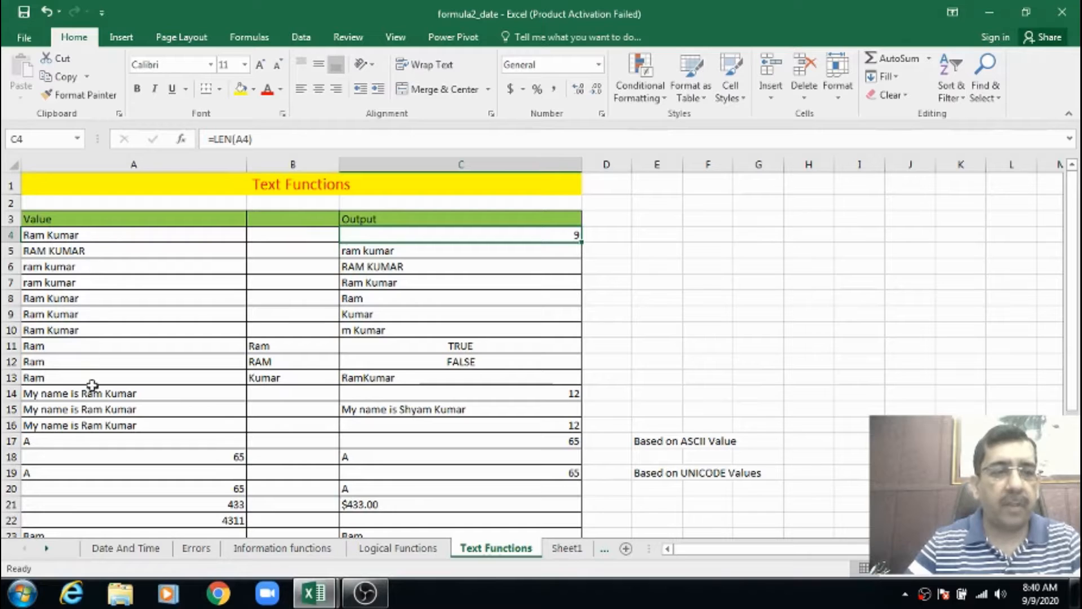
left_click_drag(90, 236, 100, 453)
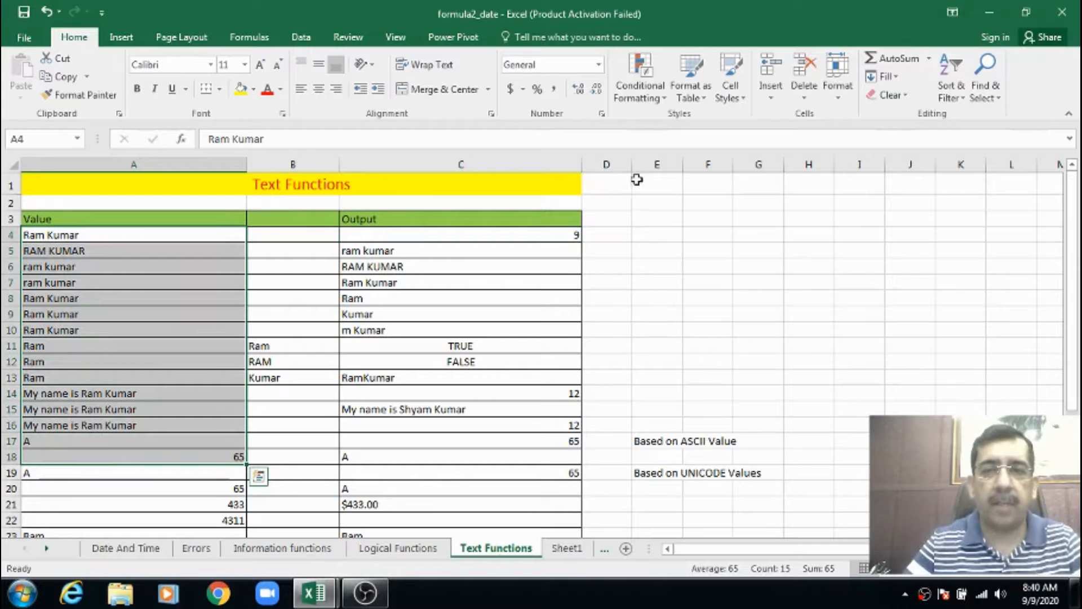
left_click_drag(632, 164, 765, 170)
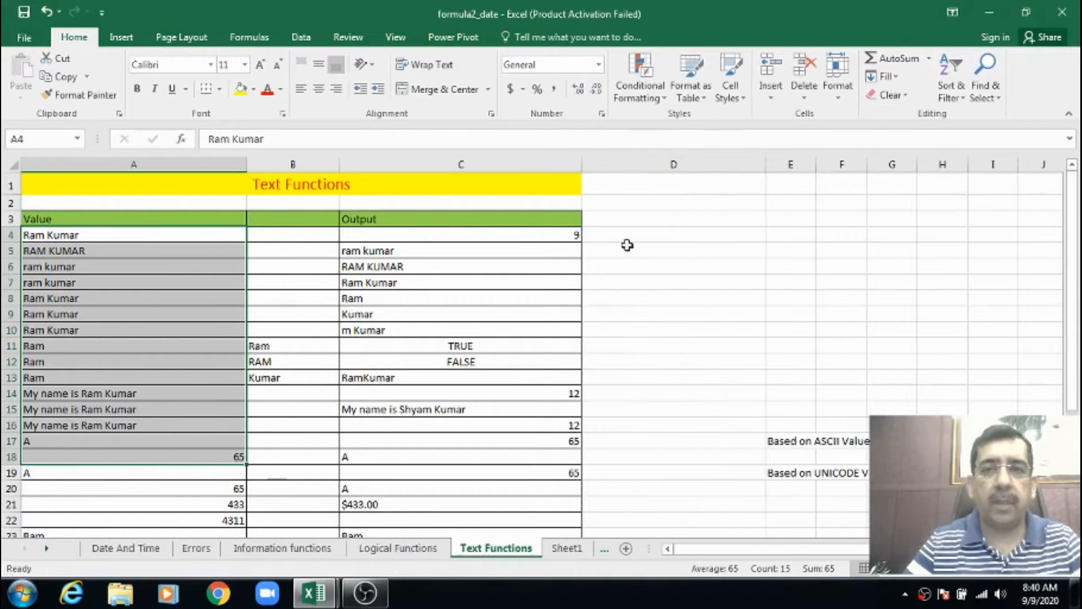
Enter the formula =LEN(A4) in cell D4 to count the characters of the text in A4
left_click(493, 234)
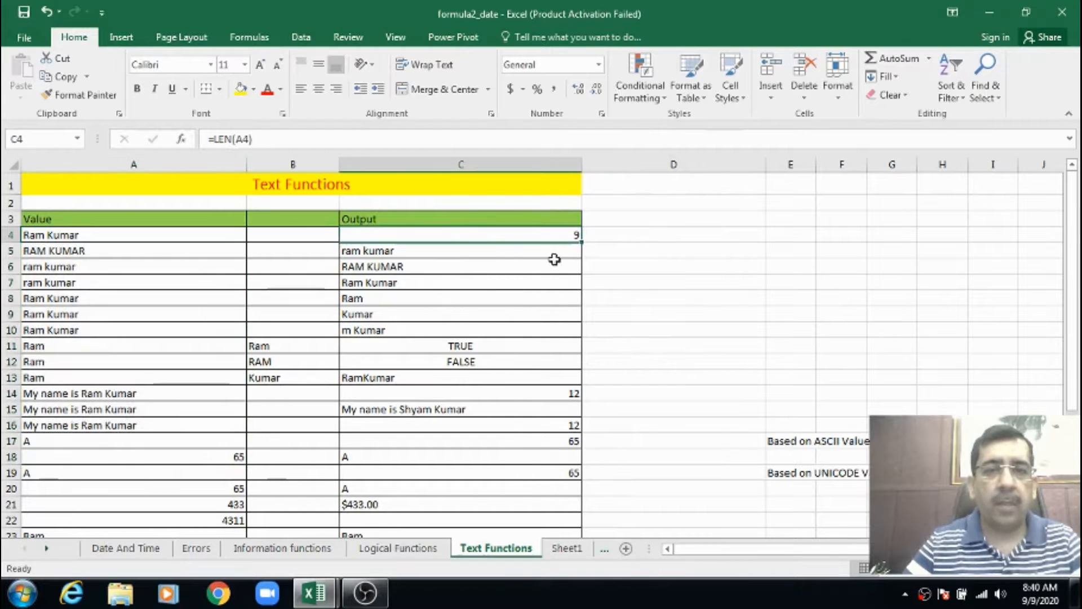
left_click(86, 237)
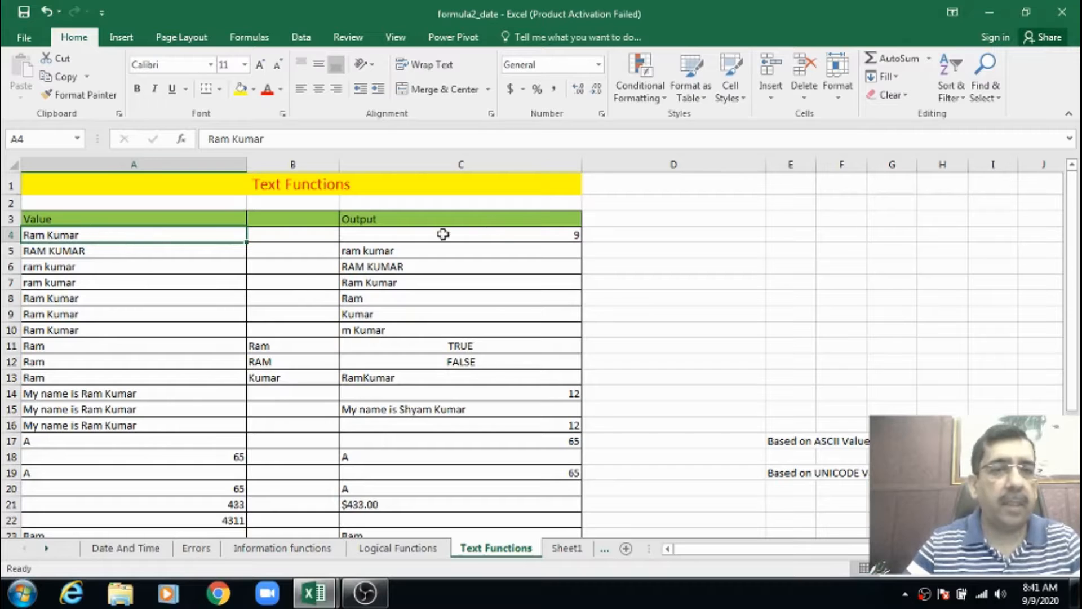
left_click(612, 234)
type("=")
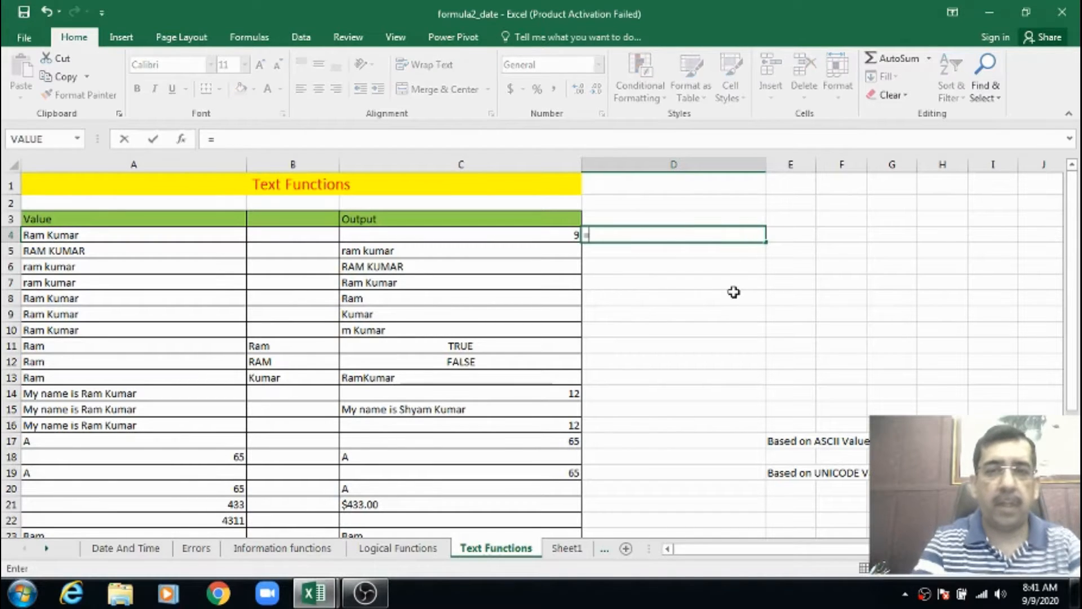
type("len")
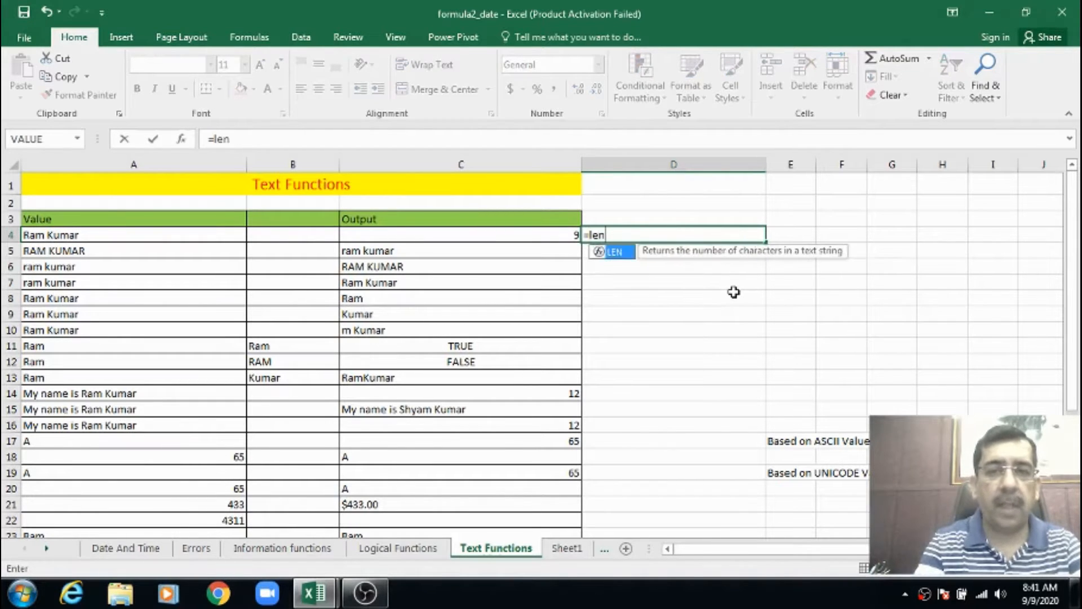
type("(a")
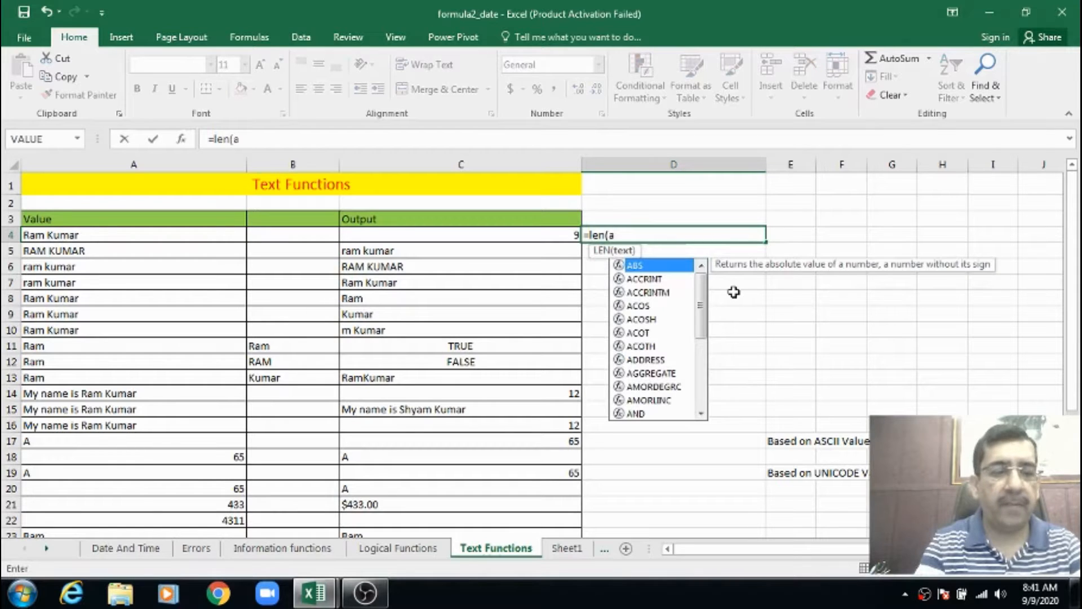
type("4")
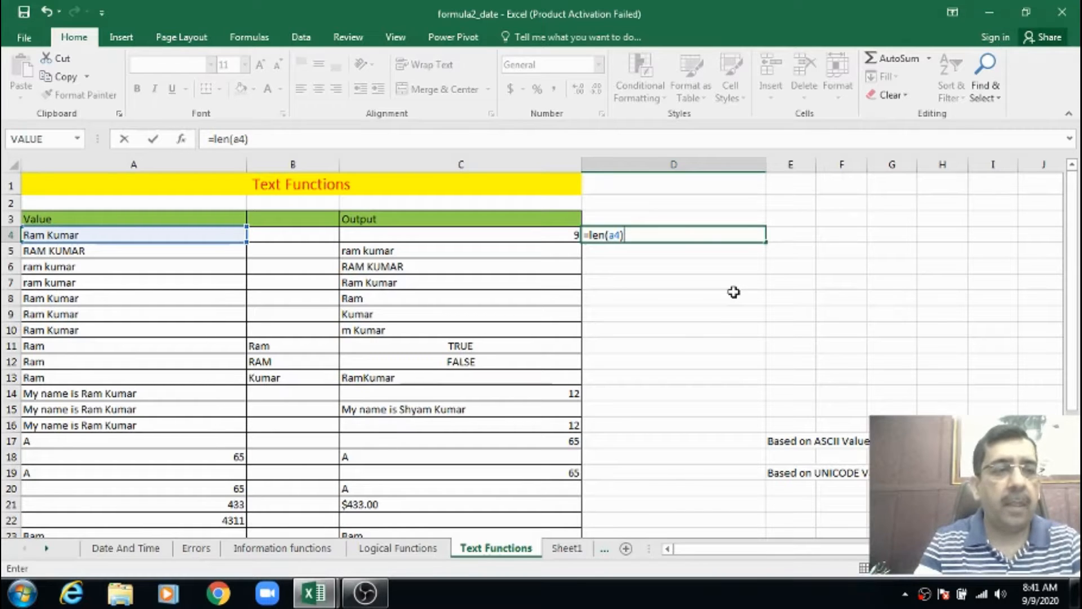
key("Return")
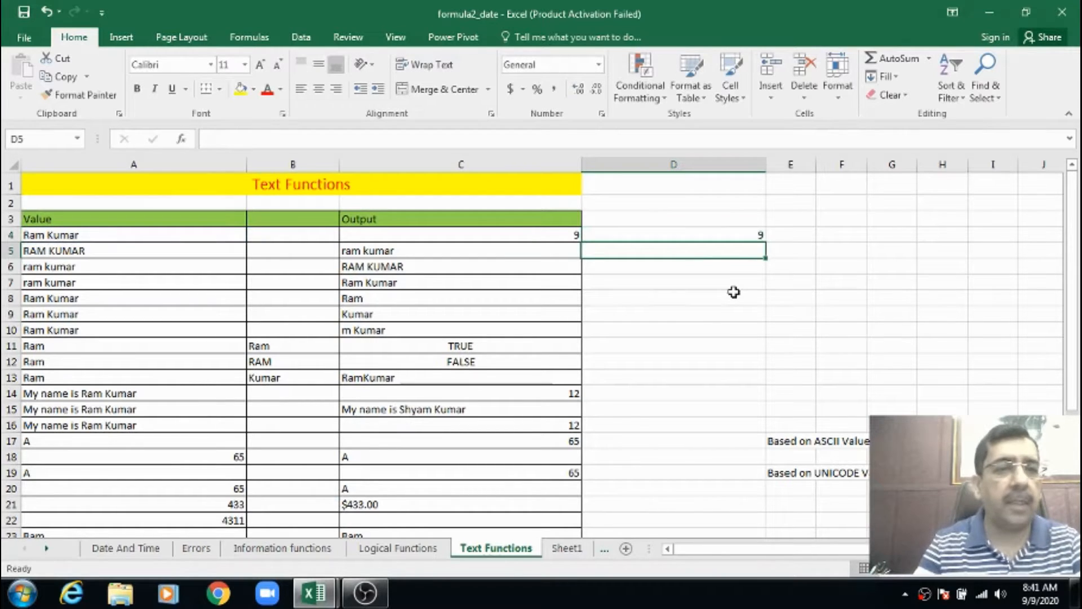
key("Up")
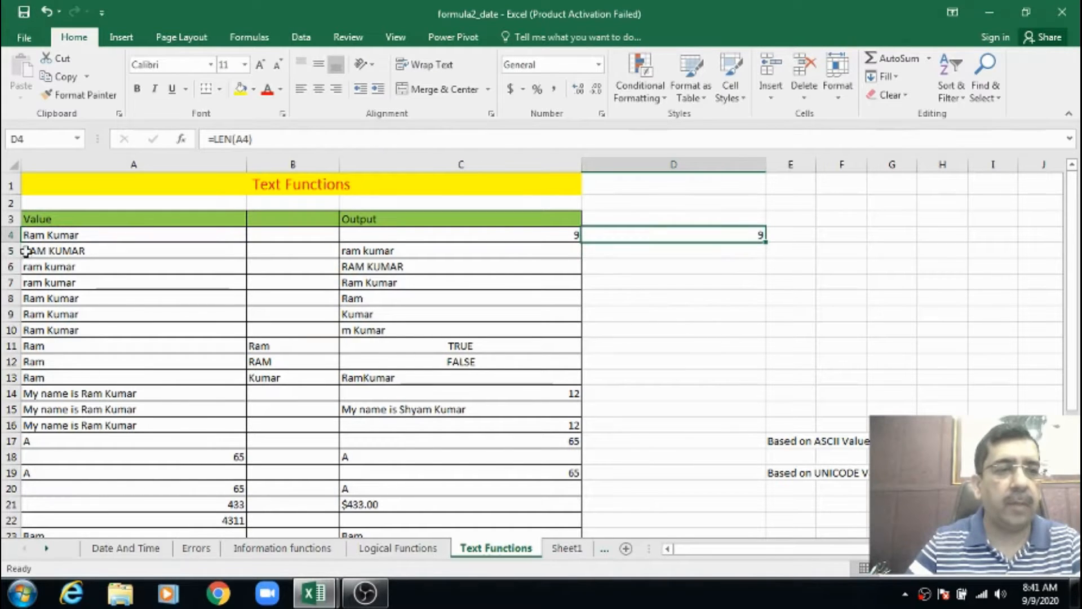
left_click(65, 237)
left_click(642, 236)
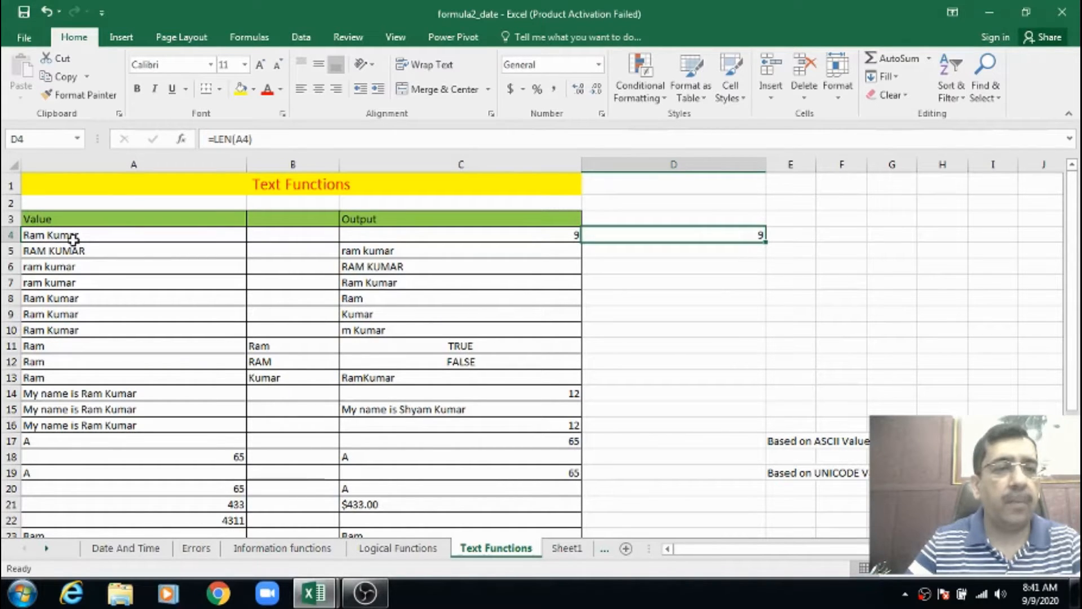
left_click(51, 236)
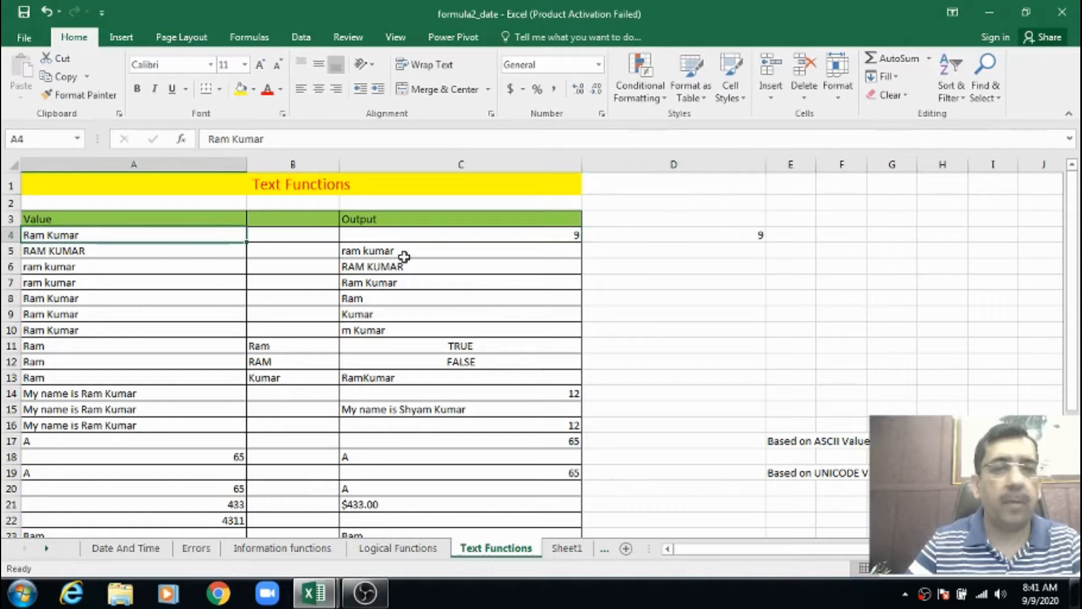
left_click(639, 235)
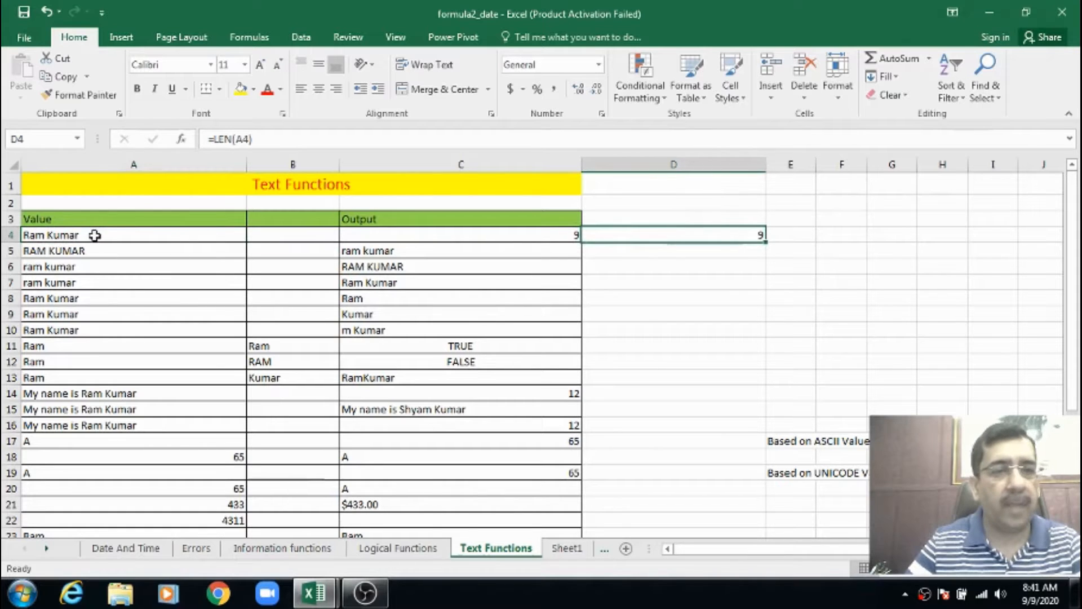
Review the LOWER example in row 5 and begin a new formula in cell D5
left_click(396, 250)
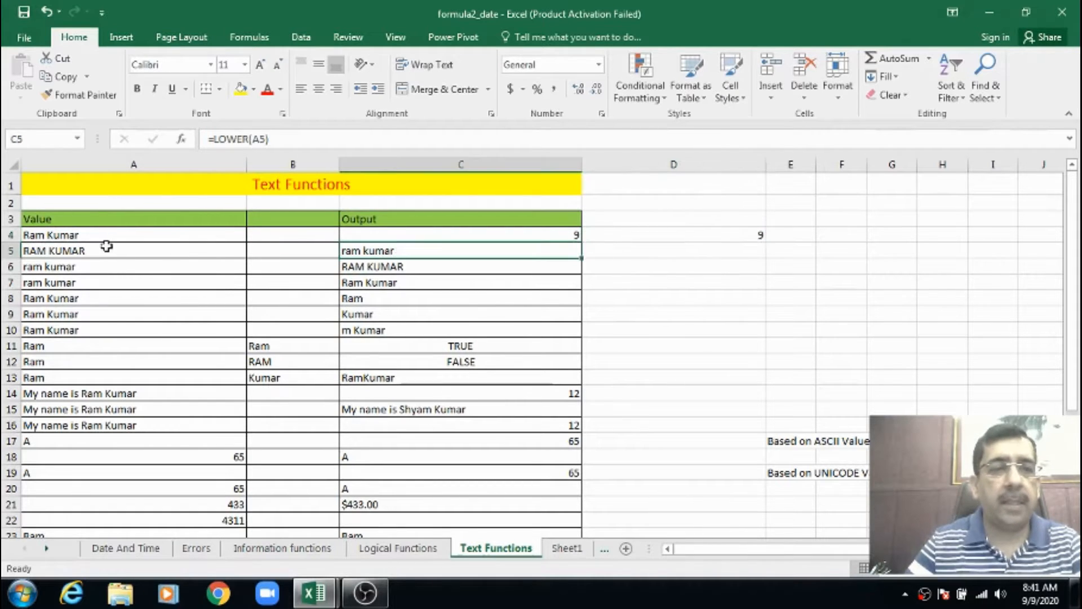
left_click(39, 251)
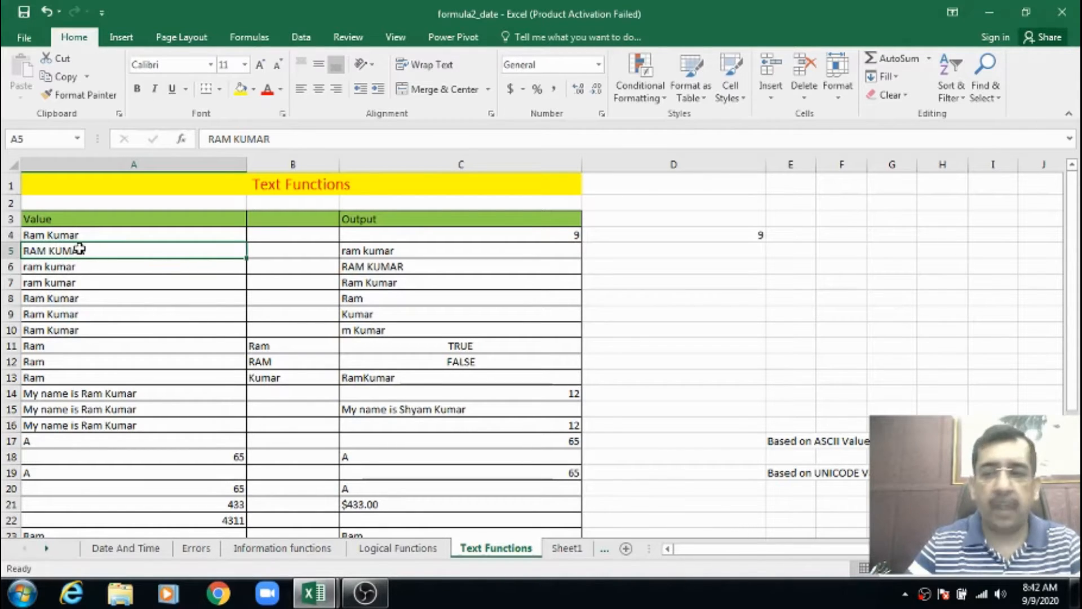
left_click(632, 249)
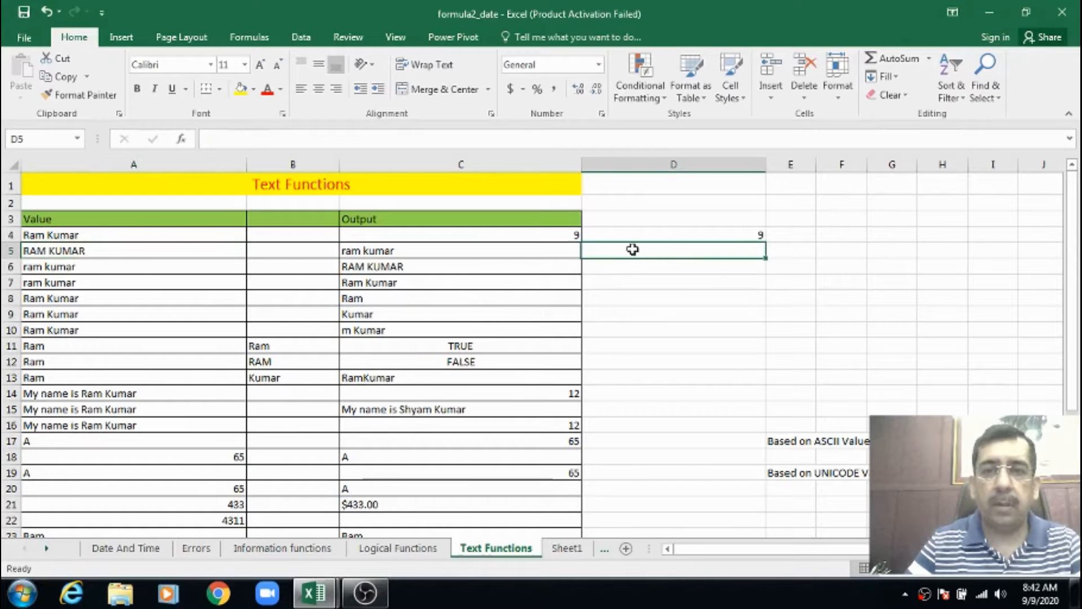
type("=")
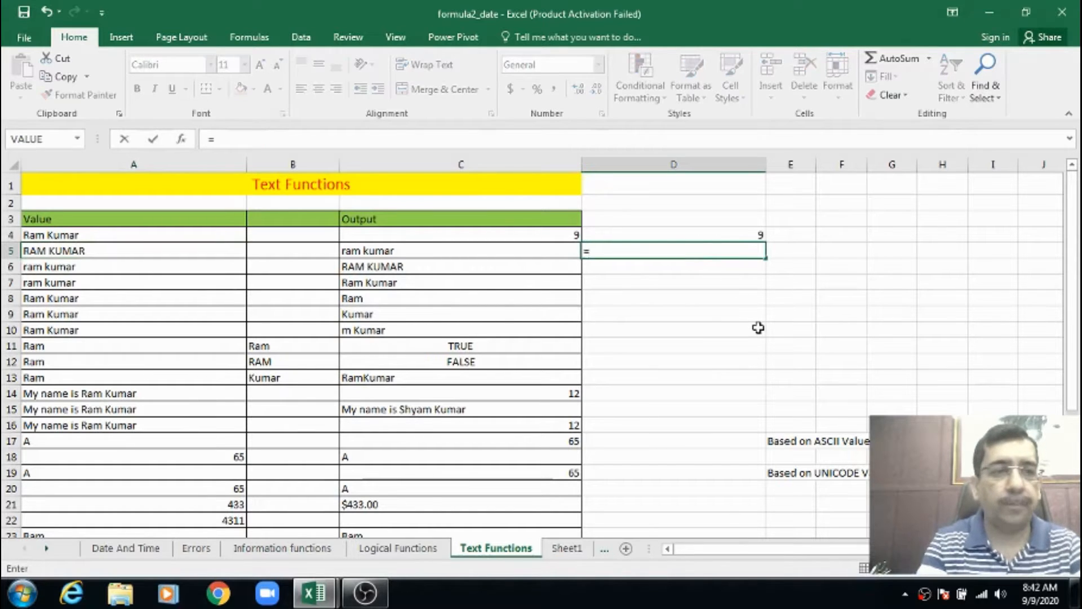
type("to")
key("BackSpace")
key("BackSpace")
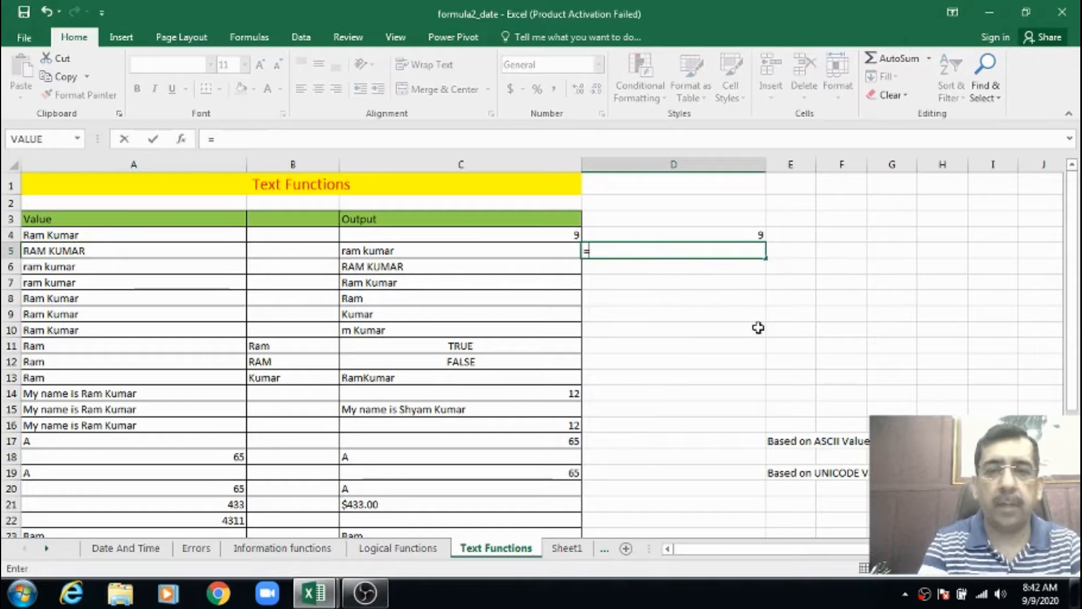
type("upp")
key("Tab")
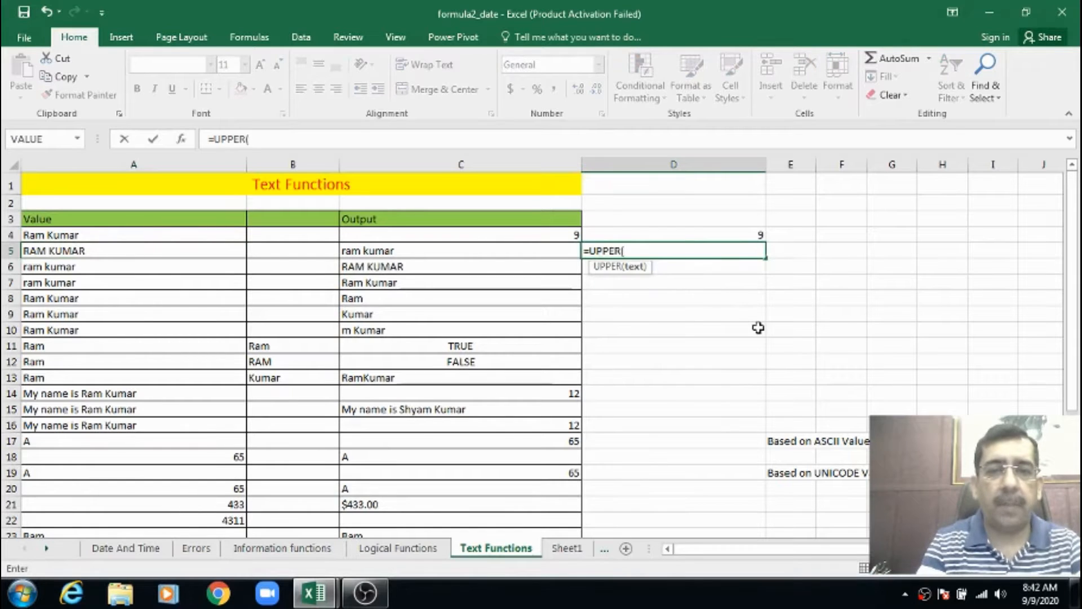
key("BackSpace")
key("BackSpace")
key("BackSpace")
key("BackSpace")
key("BackSpace")
key("BackSpace")
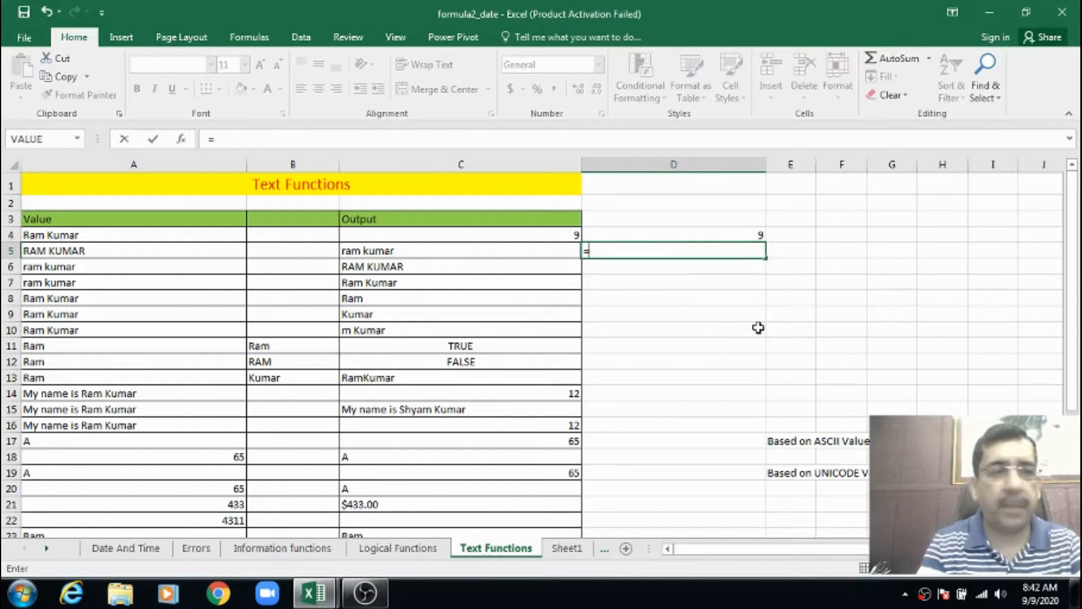
Complete the formula in D5 as =LOWER(A5) to convert the text in A5 to lowercase
type("lowe")
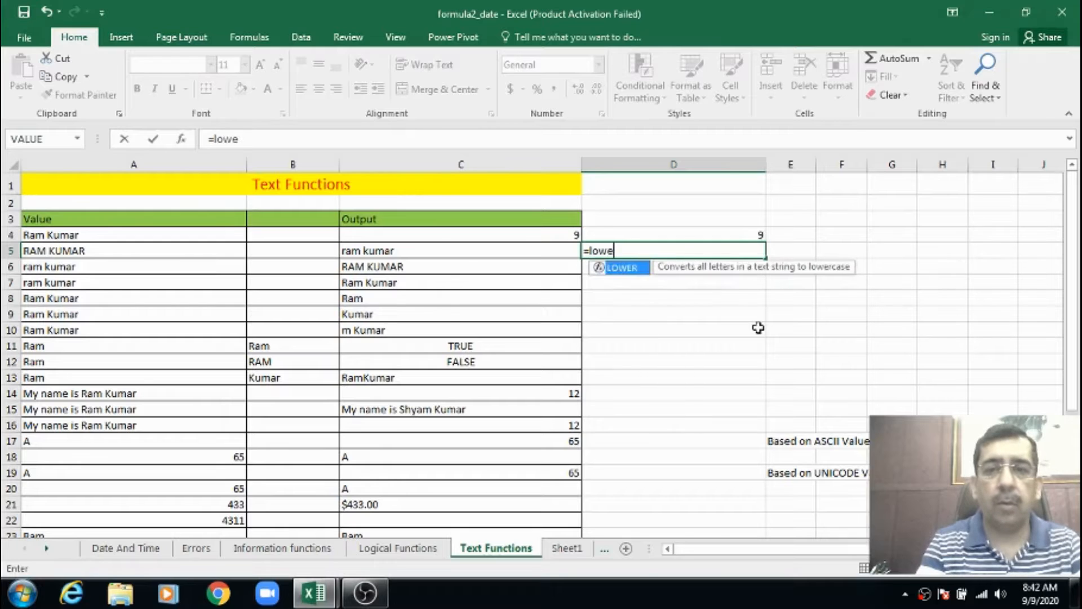
type("r(a")
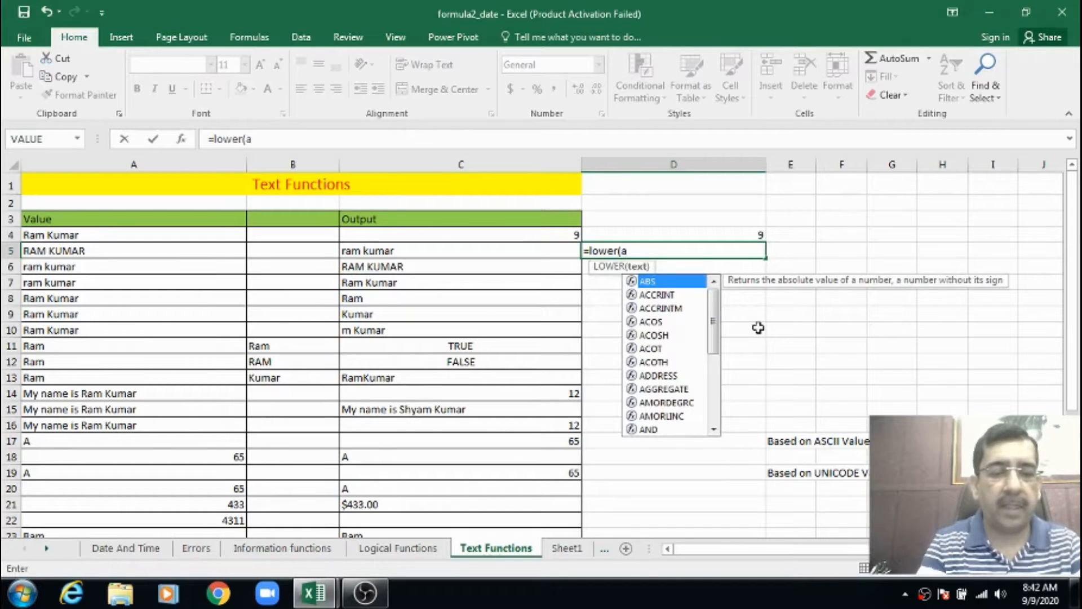
type("5)")
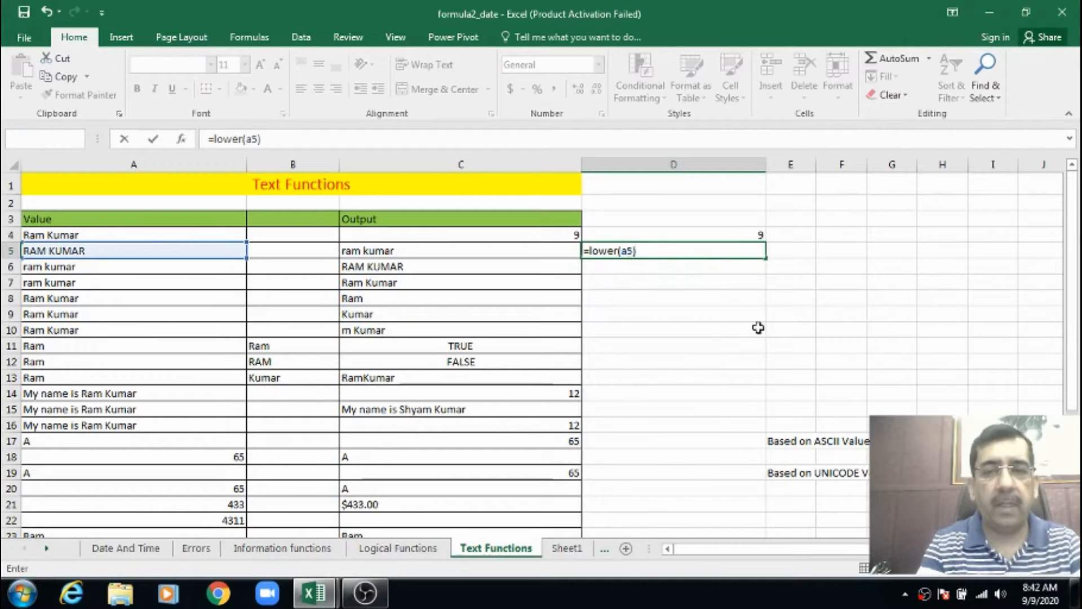
key("Return")
key("Up")
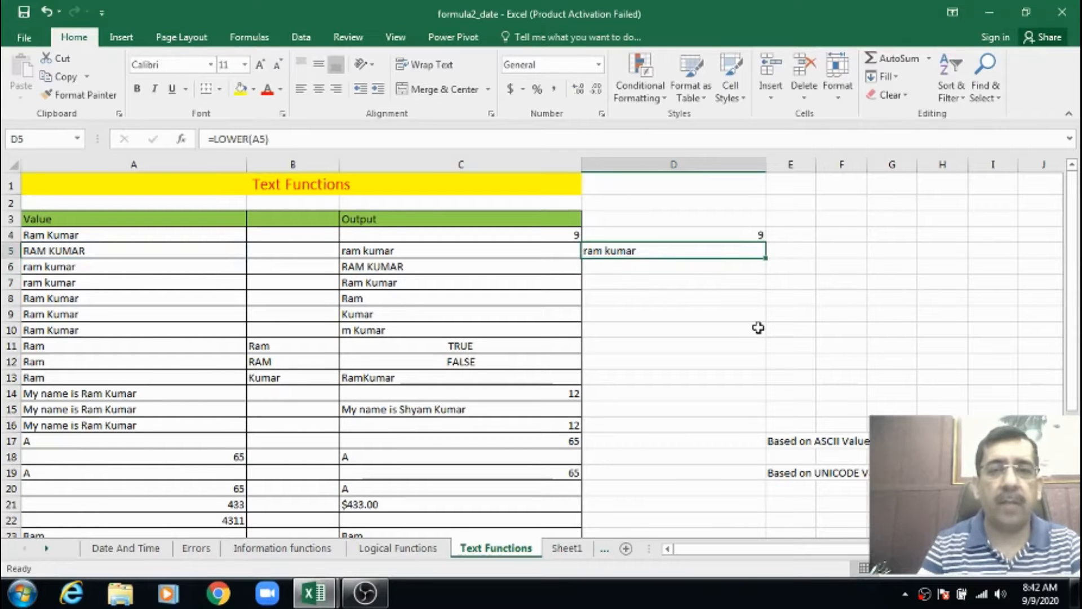
Enter the formula =UPPER(A6) in cell D6 to convert the text in A6 to uppercase
key("Down")
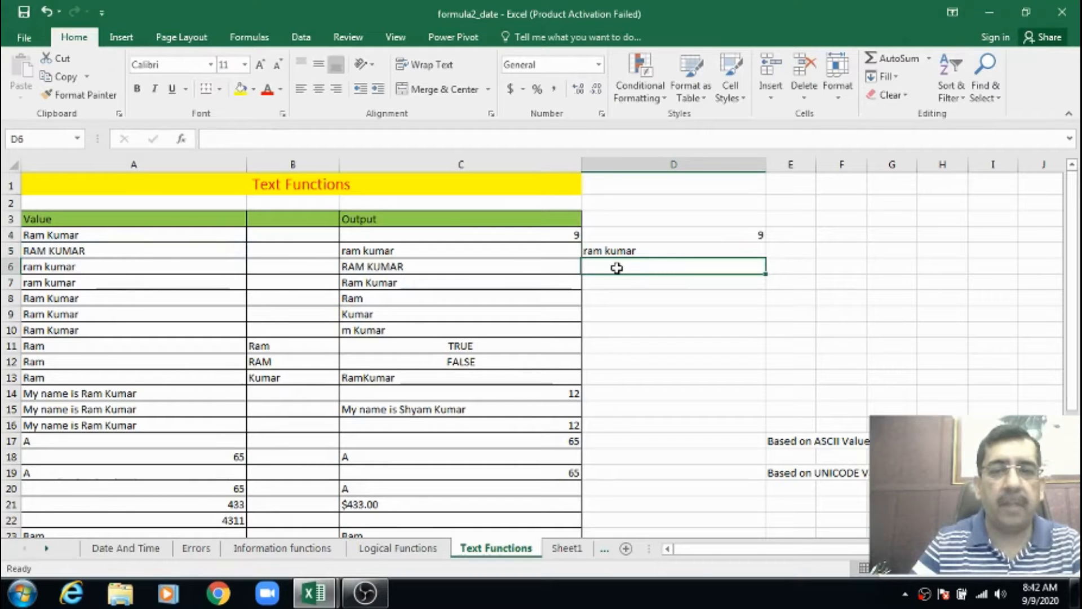
type("=")
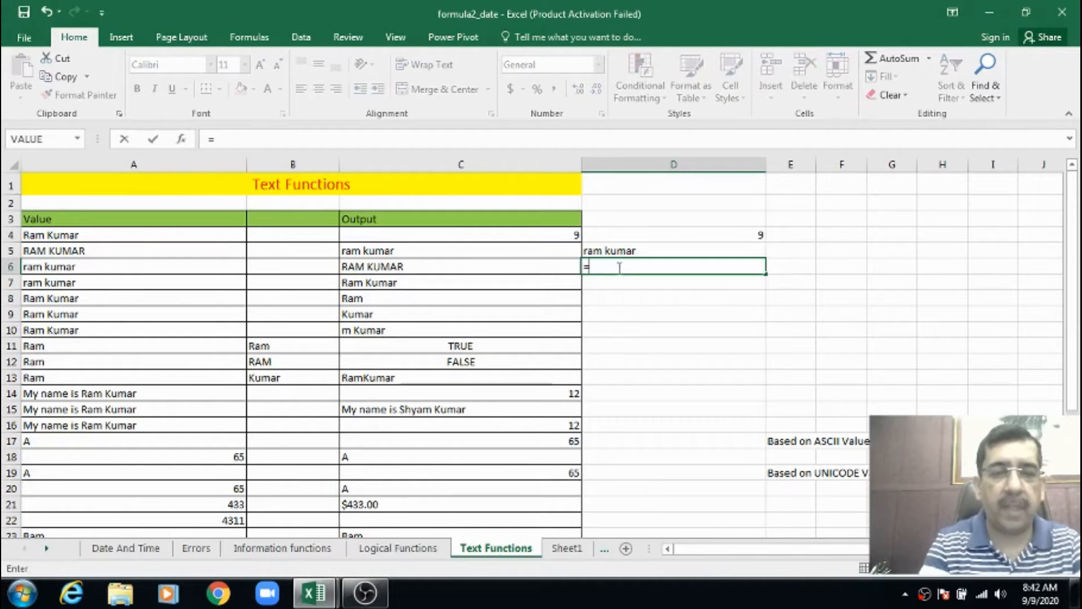
type("up")
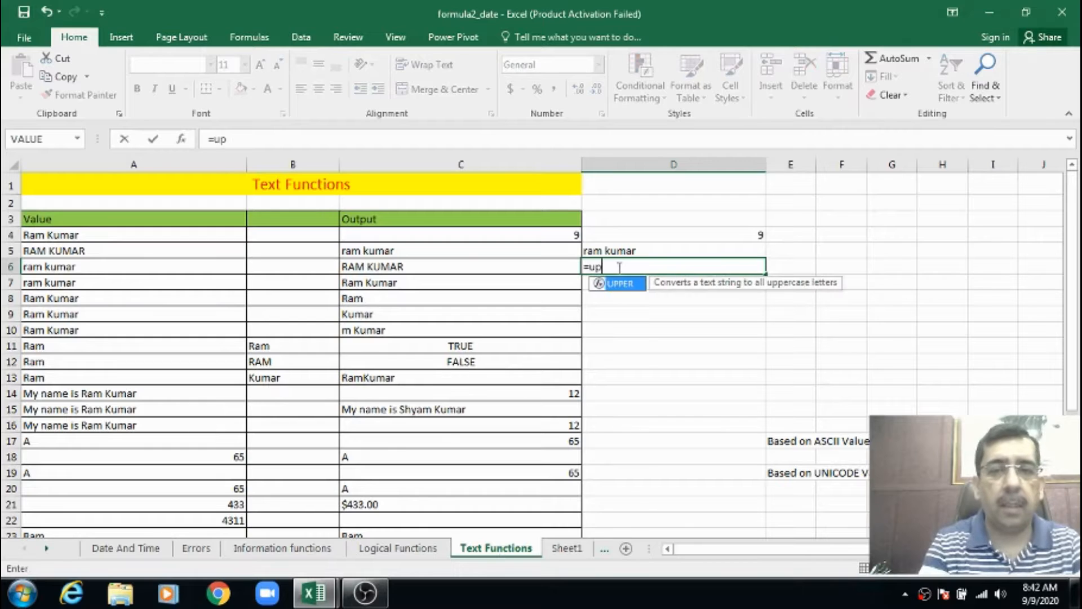
key("Tab")
type("a")
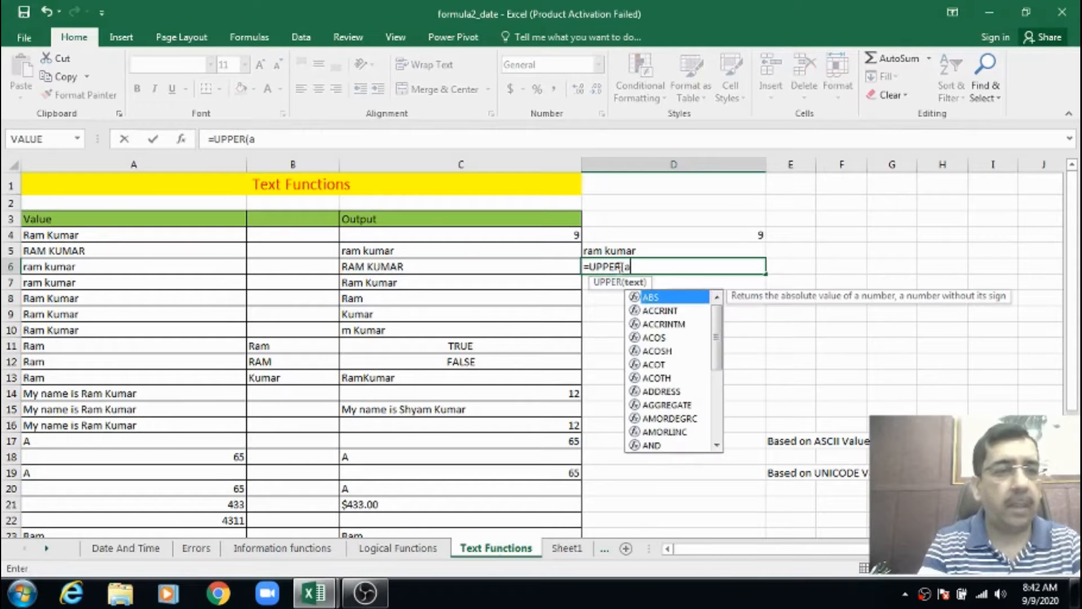
type("6")
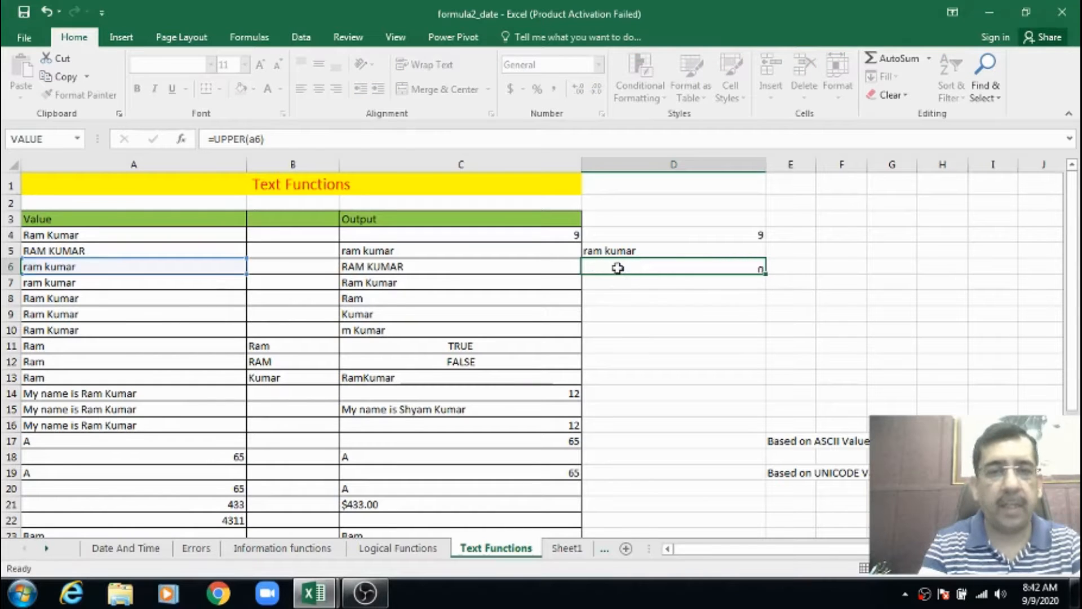
key("Return")
left_click(618, 267)
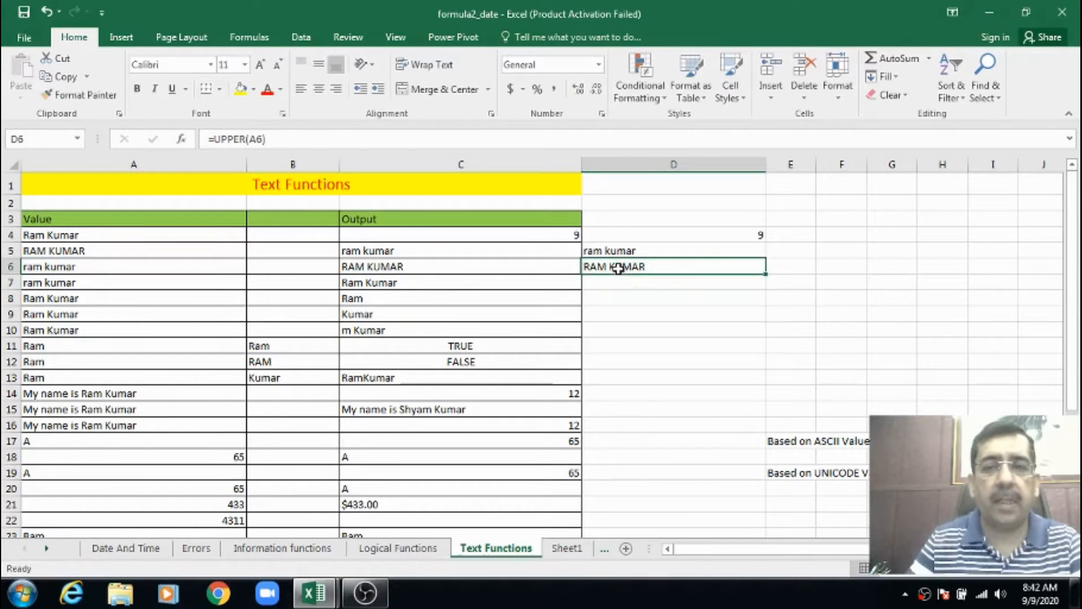
left_click(133, 262)
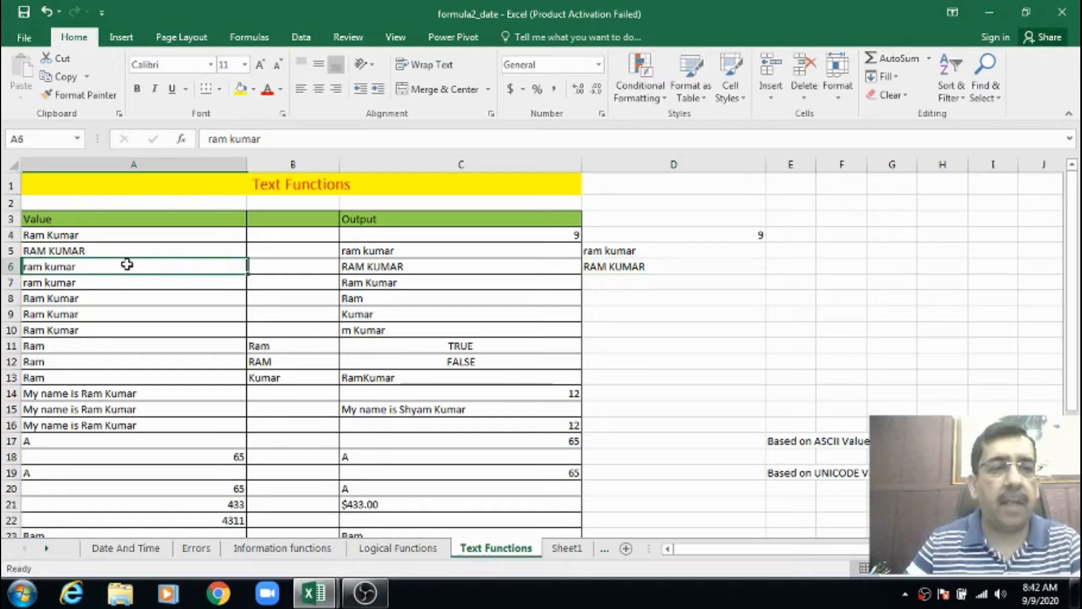
left_click(349, 268)
left_click(620, 267)
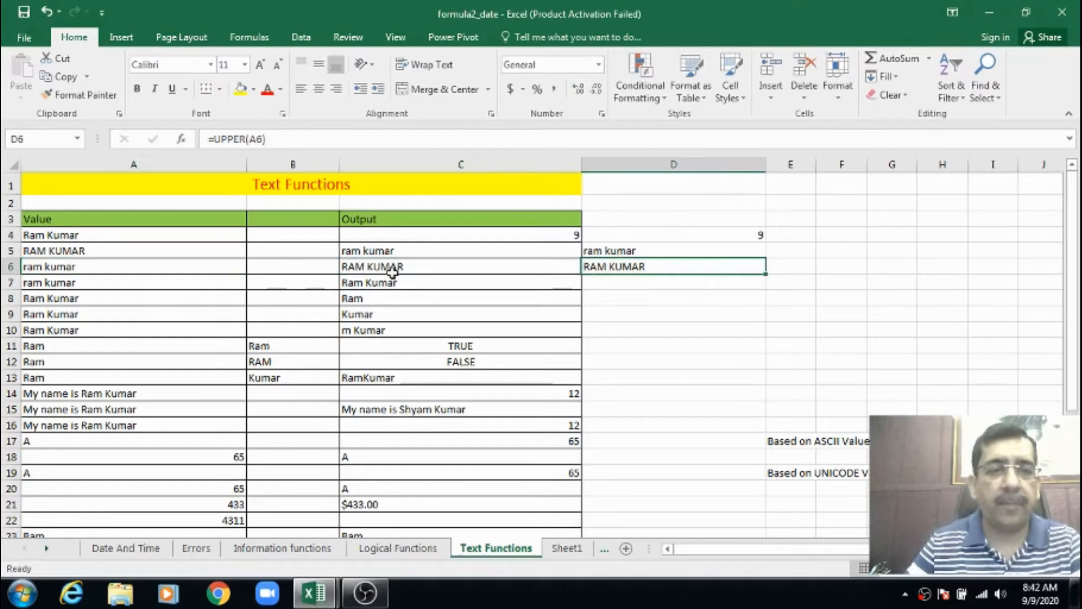
Review the PROPER example in row 7 and enter the formula =PROPER(A7) in cell D7 to capitalize each word of A7
left_click(126, 285)
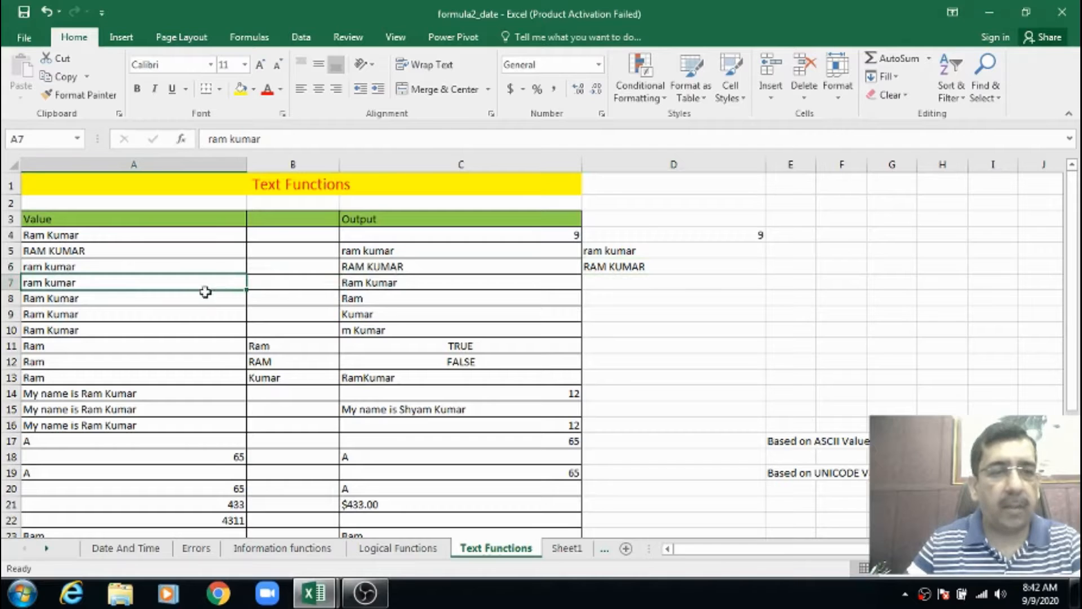
left_click(369, 285)
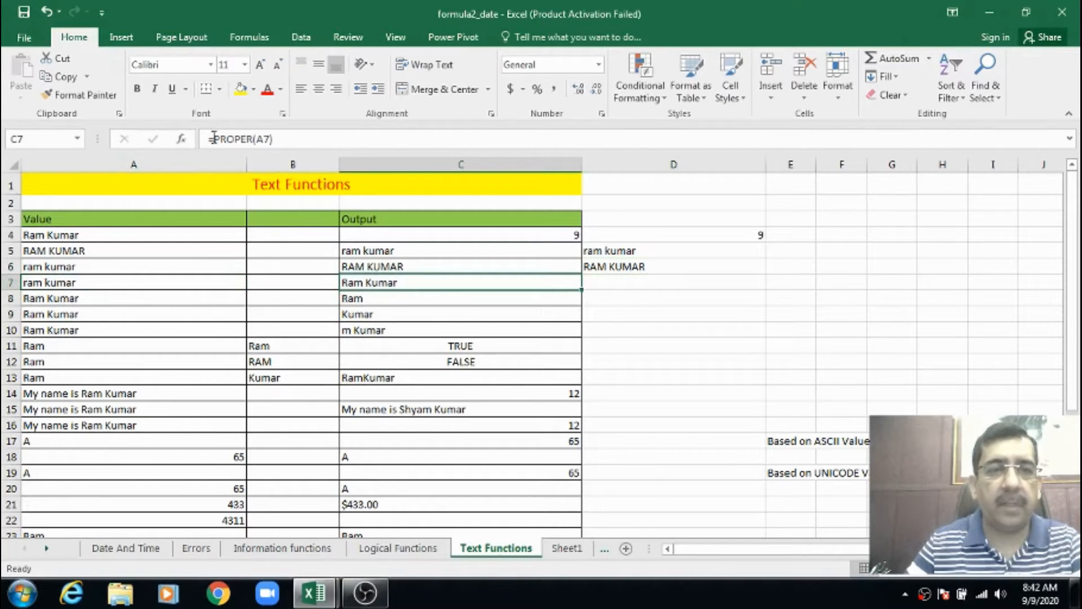
left_click(598, 282)
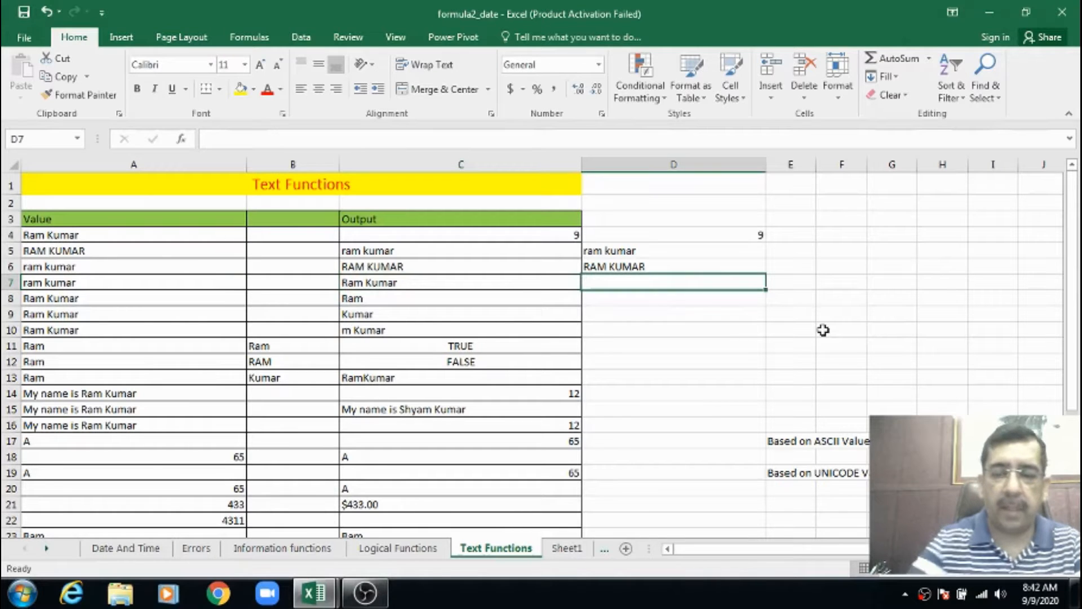
type("=proper")
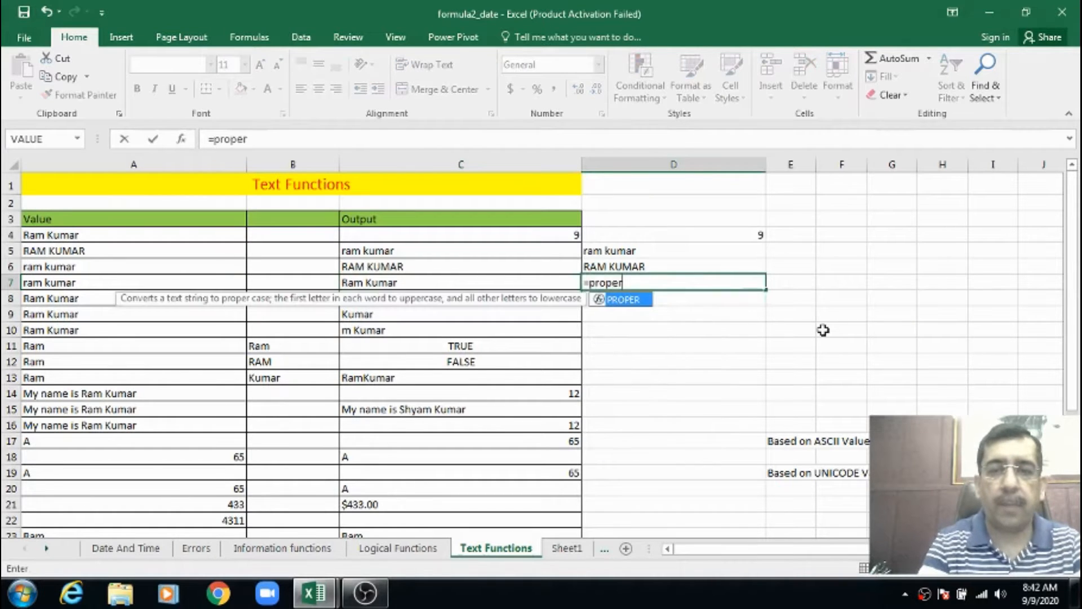
key("Tab")
type("a")
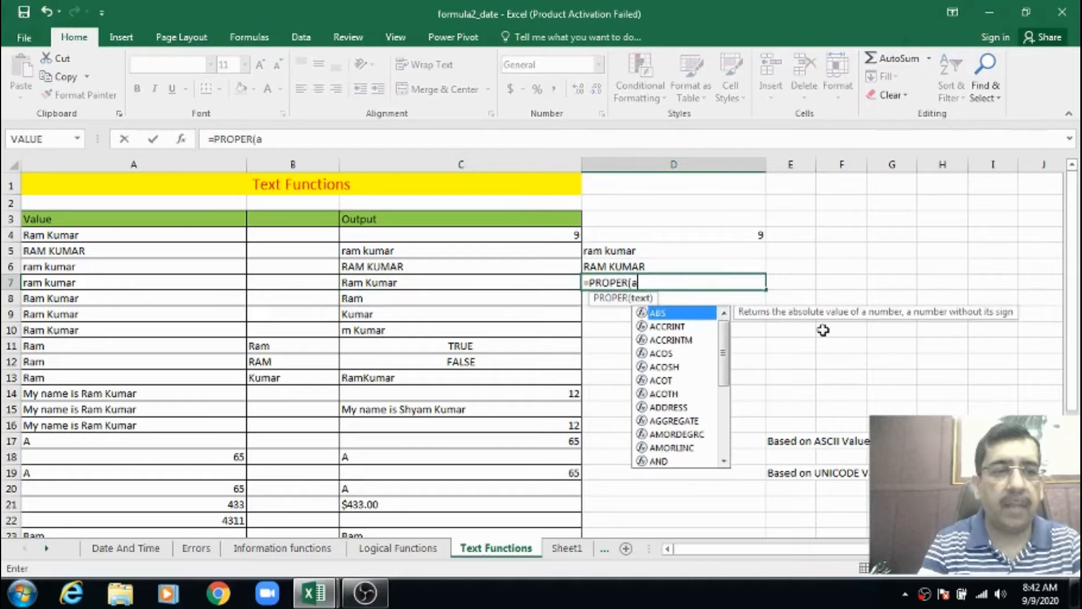
type("7")
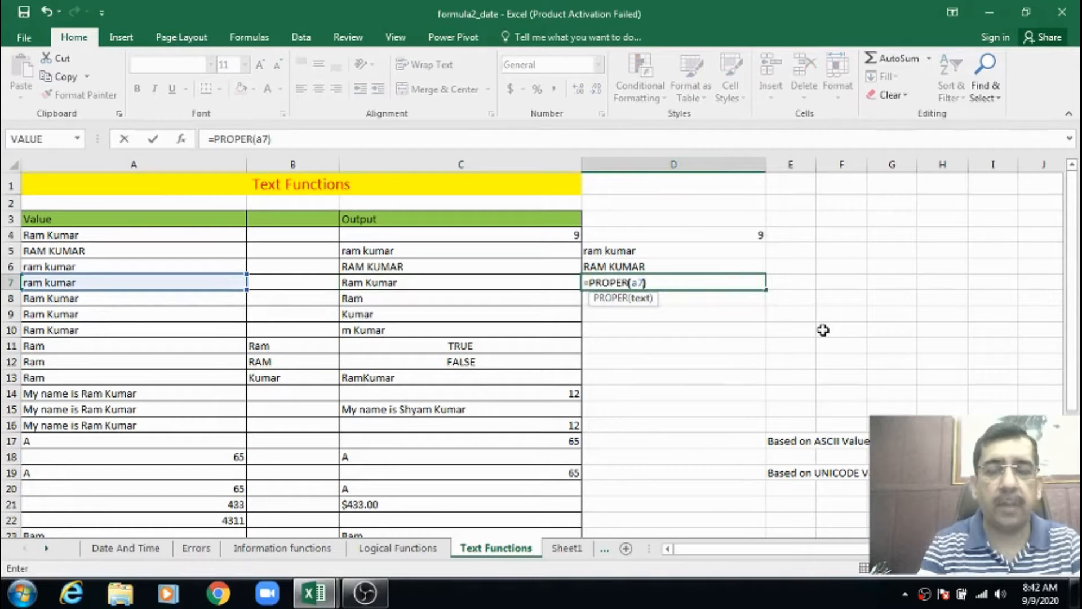
key("Return")
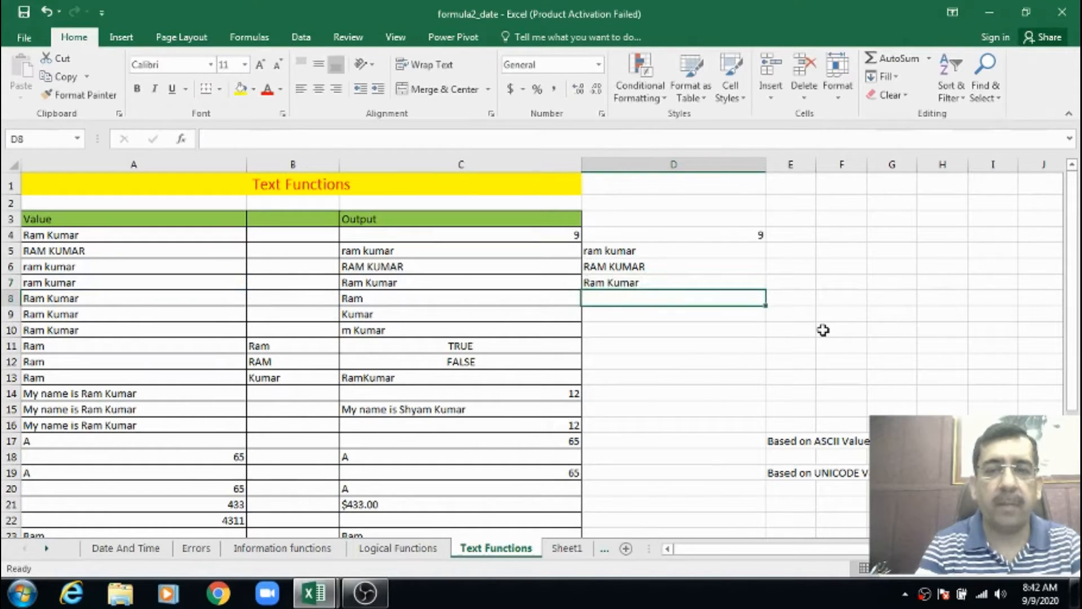
left_click(642, 283)
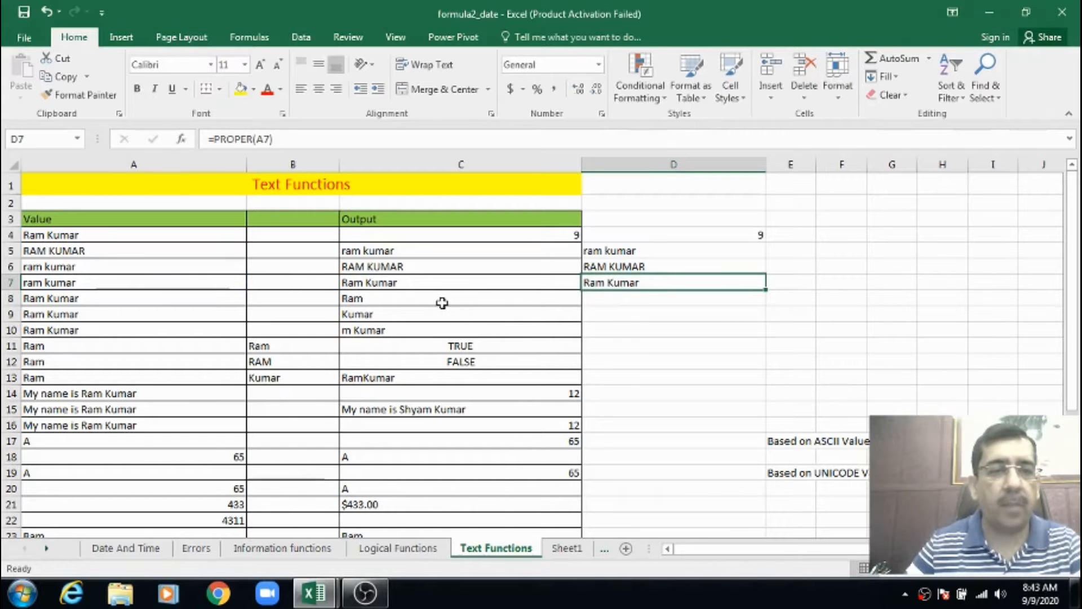
Review the LEFT example in row 8 and enter the formula =LEFT(A8,3) in cell D8 to extract the first three characters
left_click(140, 299)
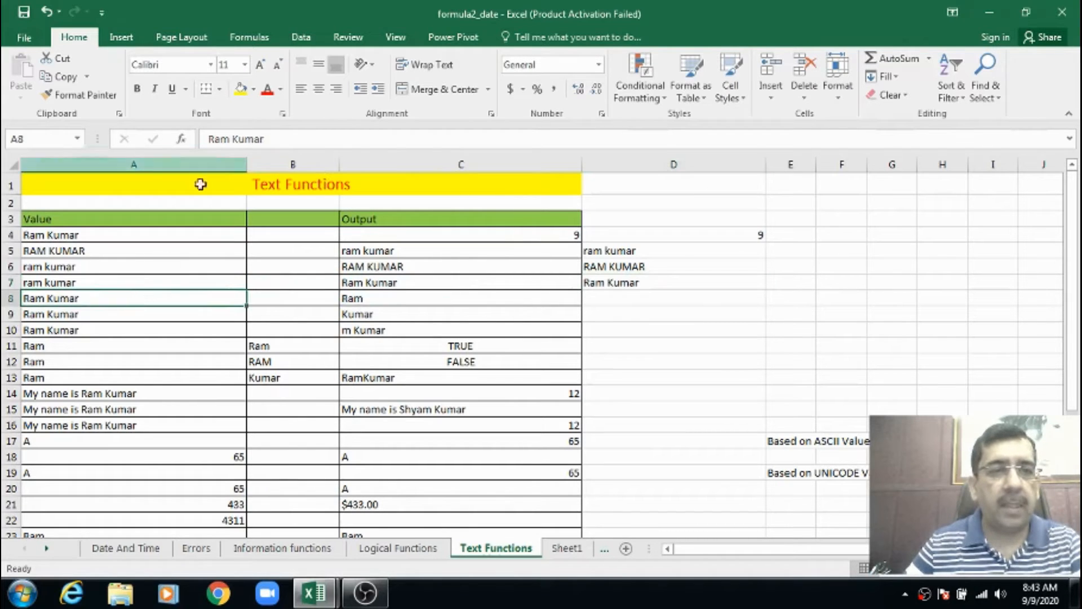
left_click(376, 297)
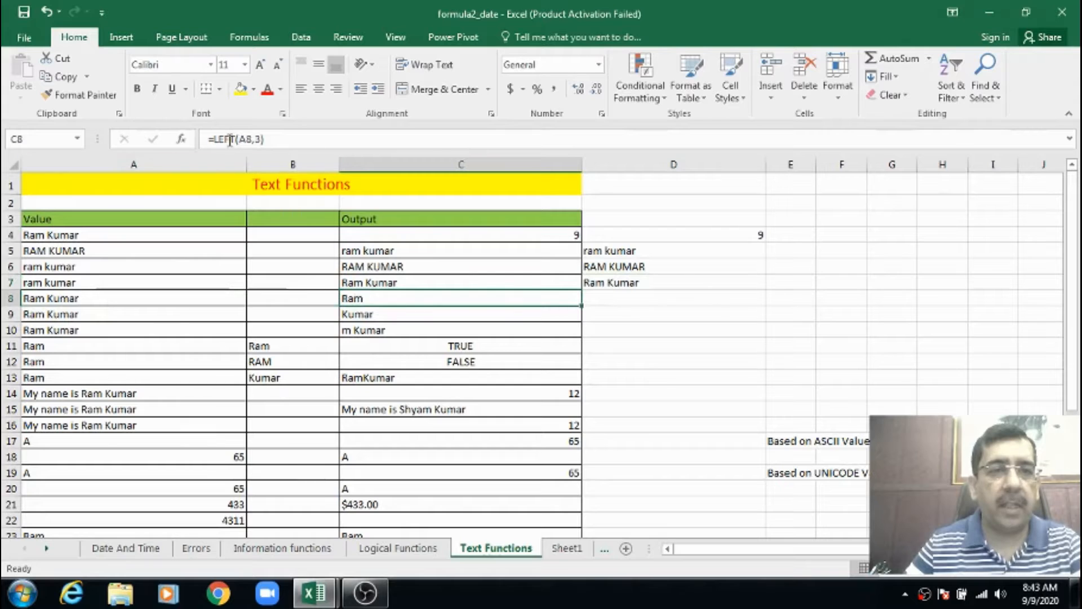
left_click(603, 299)
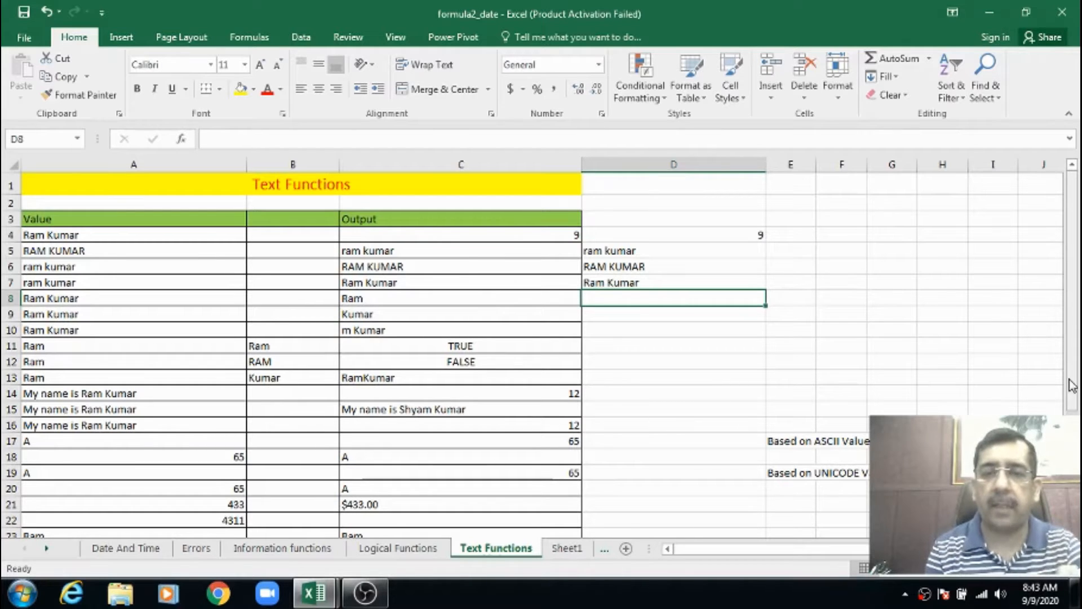
type("=")
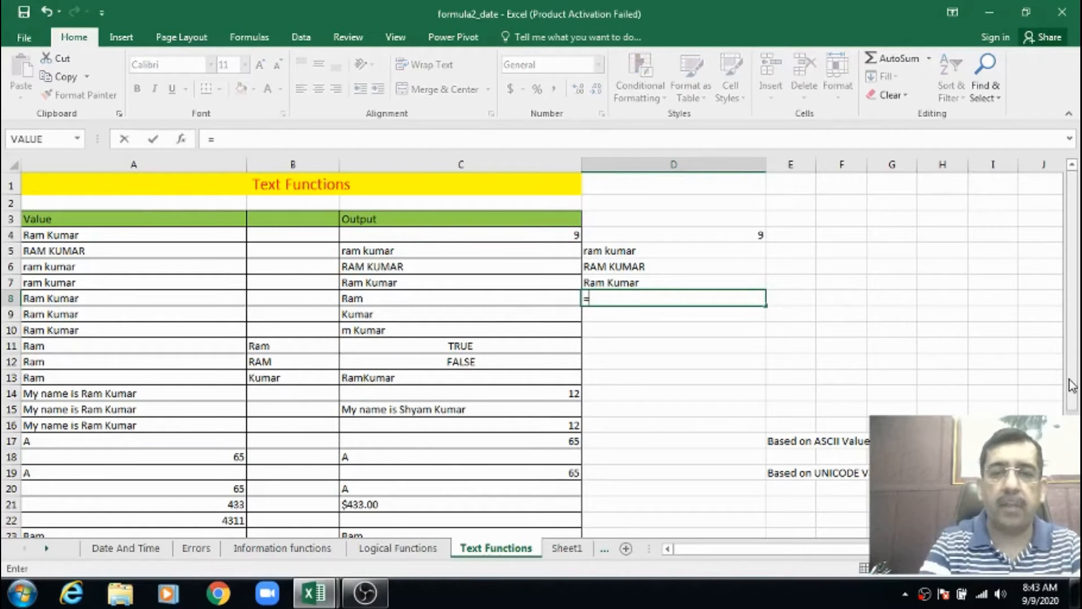
type("left(")
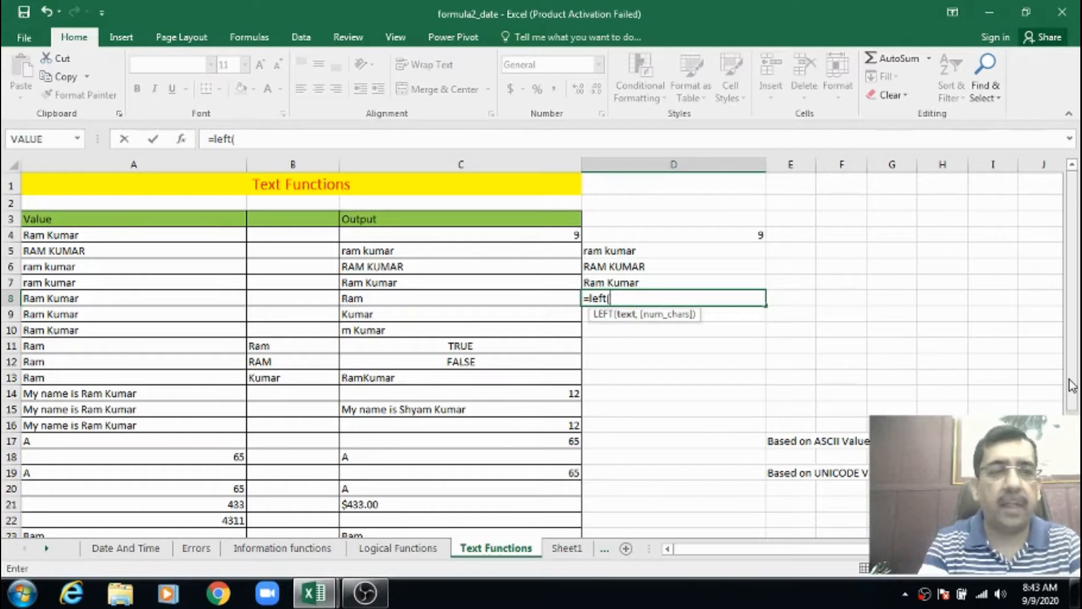
type("a8,3")
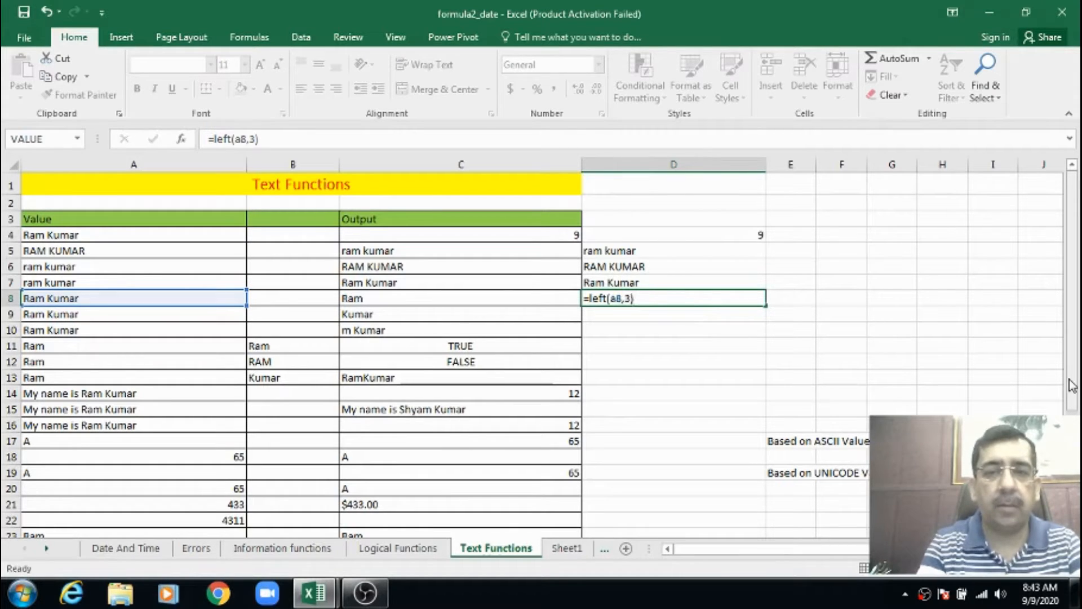
key("Return")
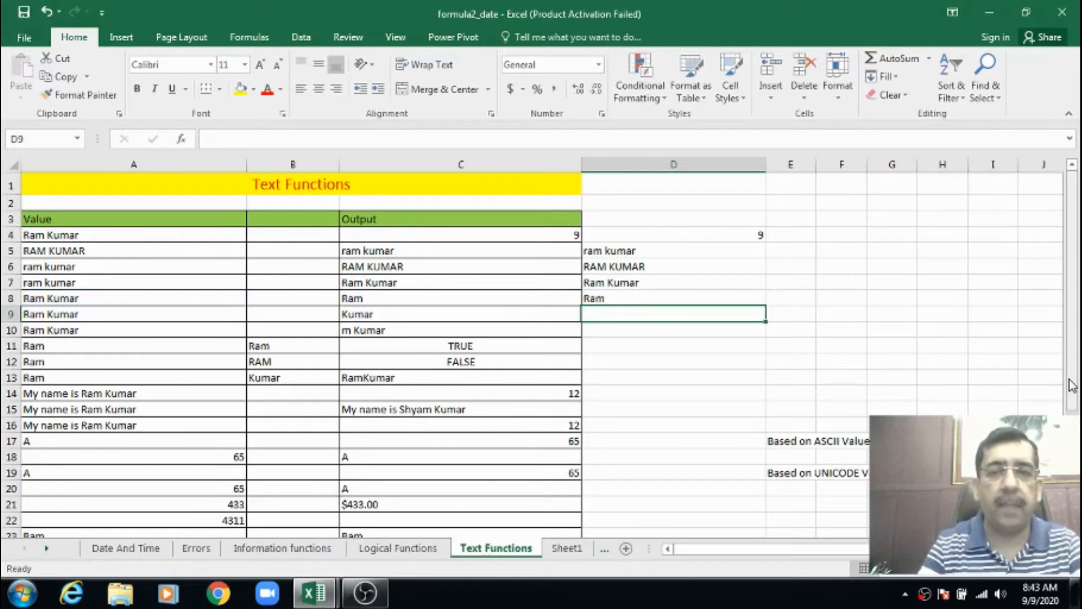
key("Up")
key("Down")
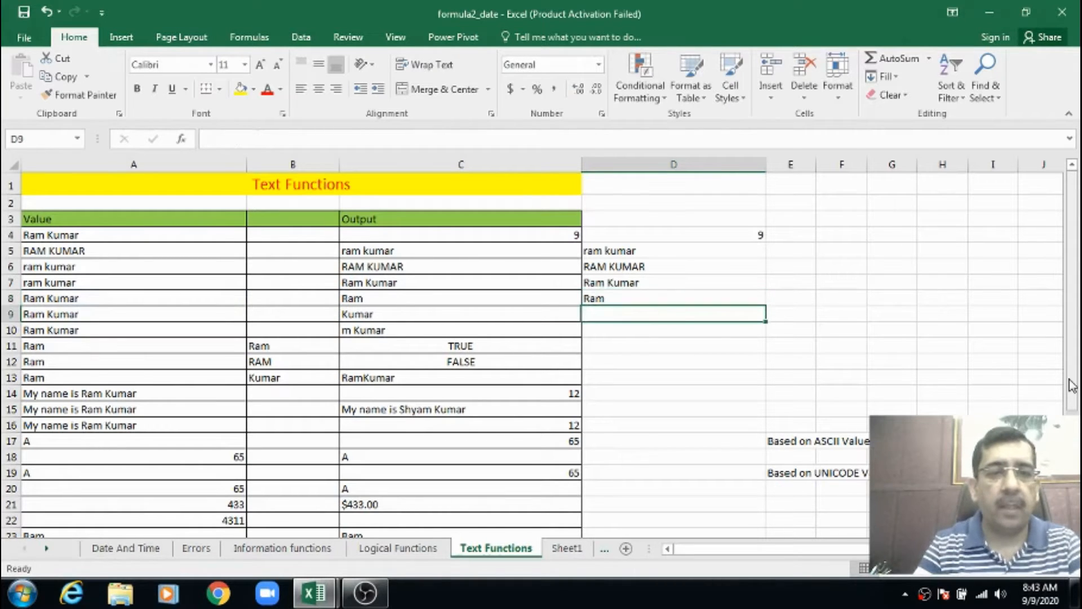
Enter the formula =RIGHT(A9,5) in cell D9 to extract the last five characters of the text in A9
type("=")
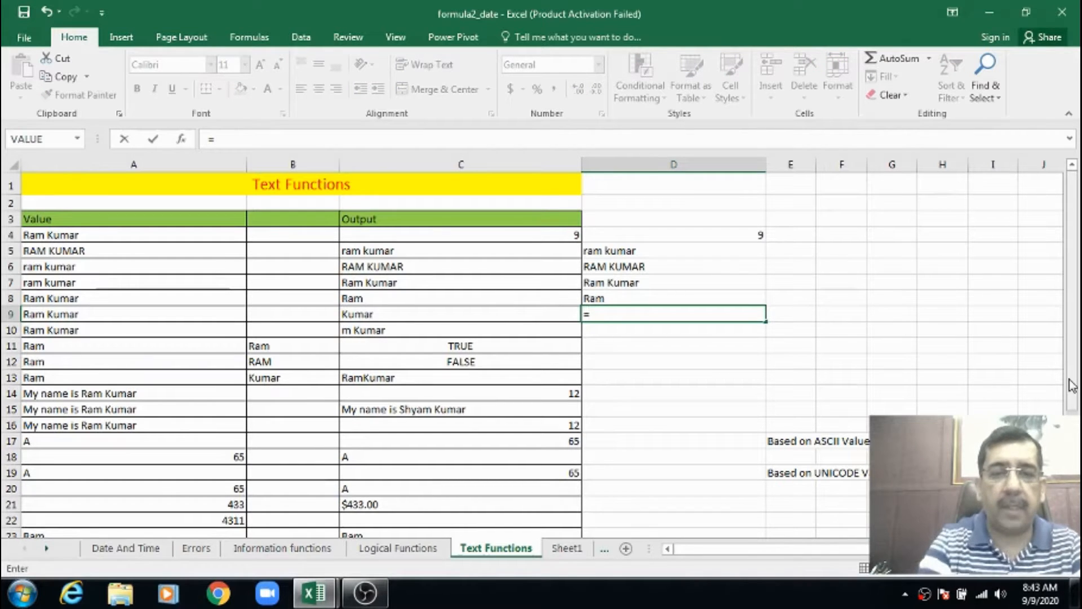
type("righ")
key("Tab")
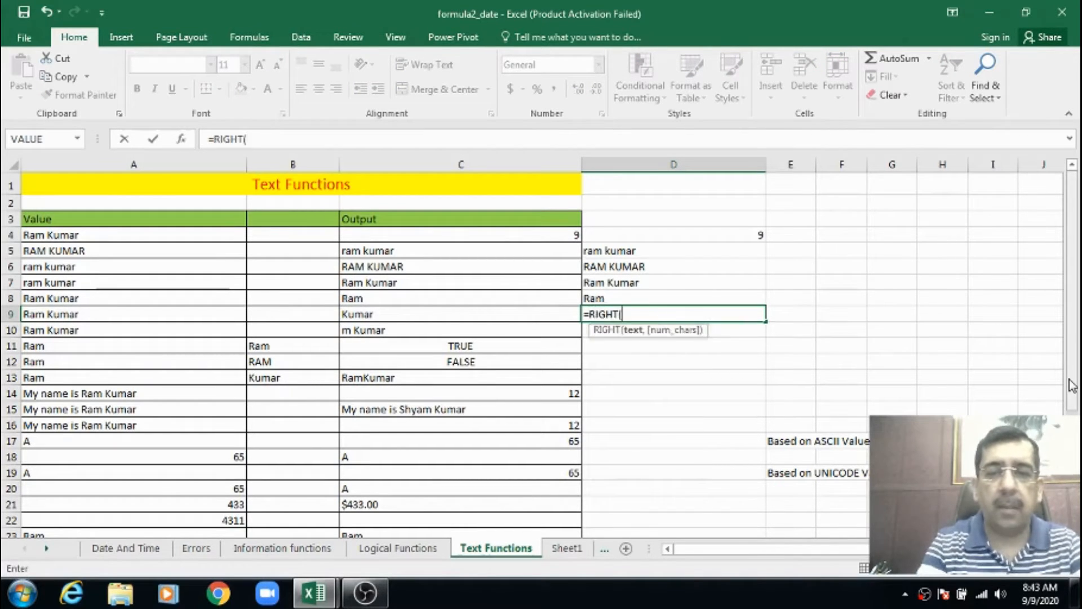
type("a9,")
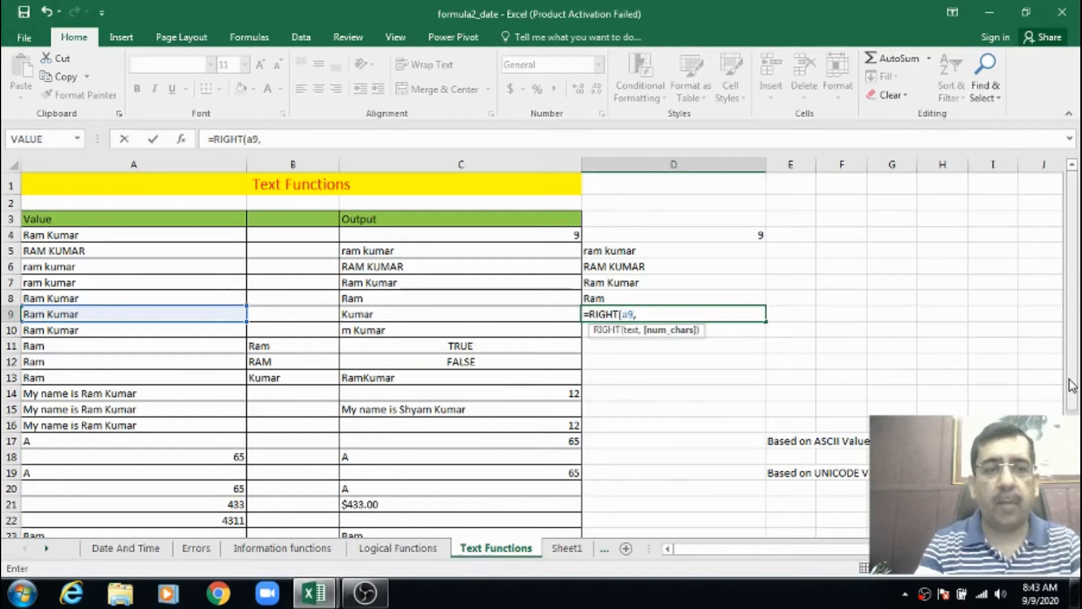
type("5")
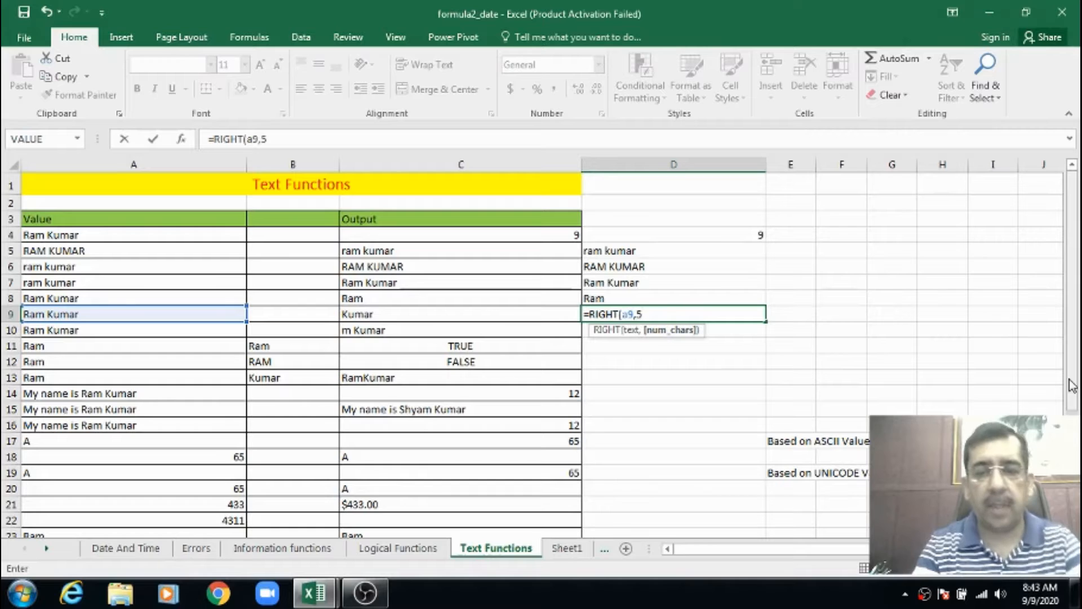
type(")")
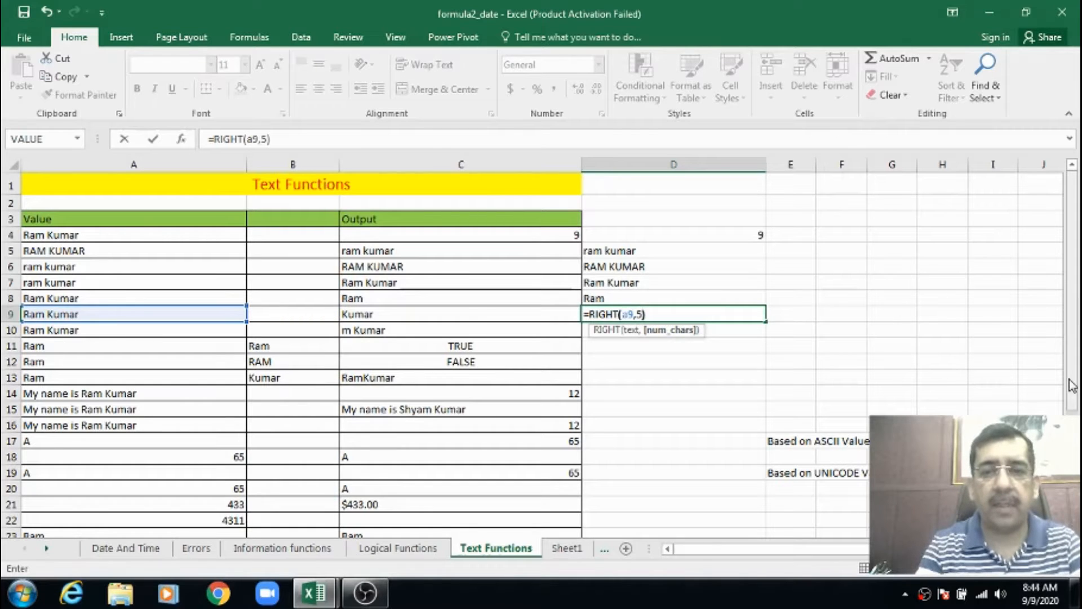
key("Return")
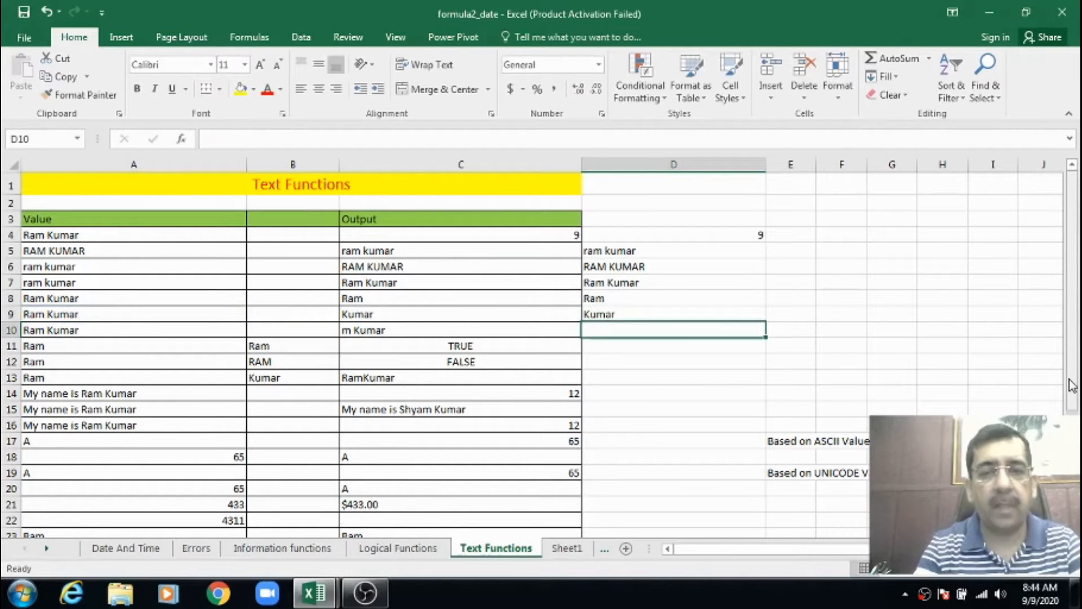
Examine the new formulas in D8 and D9, plus the source text and example output in row 10
key("Up")
key("Up")
key("Up")
key("Up")
key("Up")
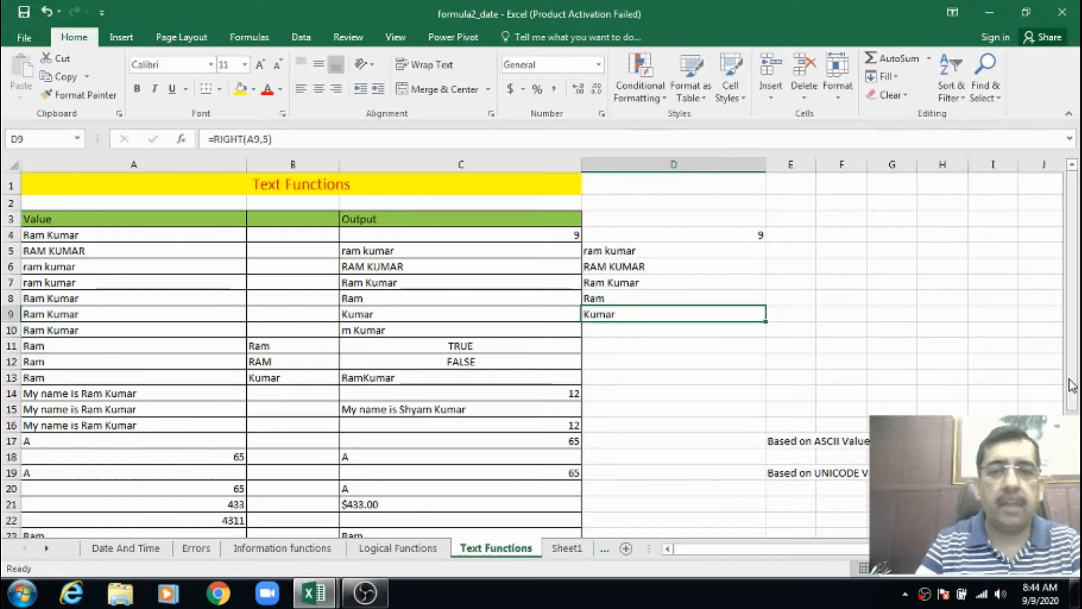
key("Down")
key("Down")
key("Down")
key("Down")
key("Down")
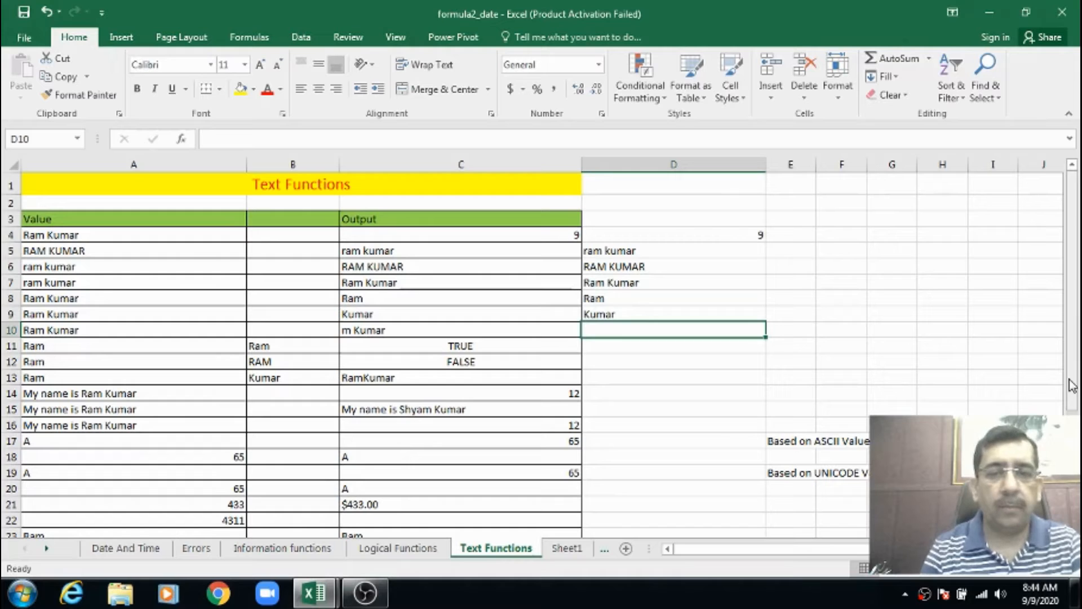
key("Left")
key("Left")
key("Right")
key("Right")
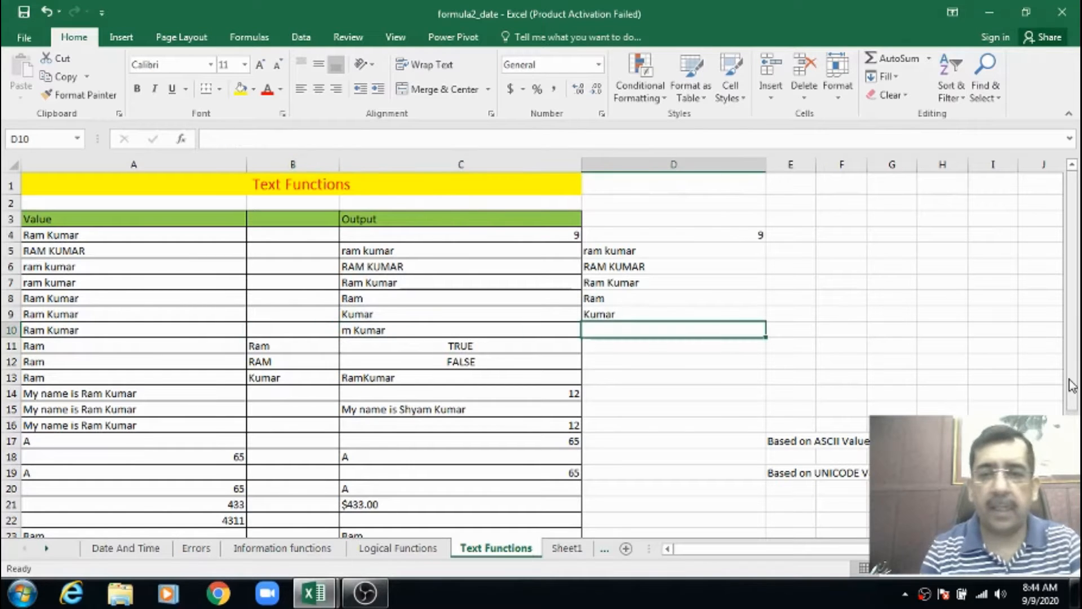
key("Left")
key("Left")
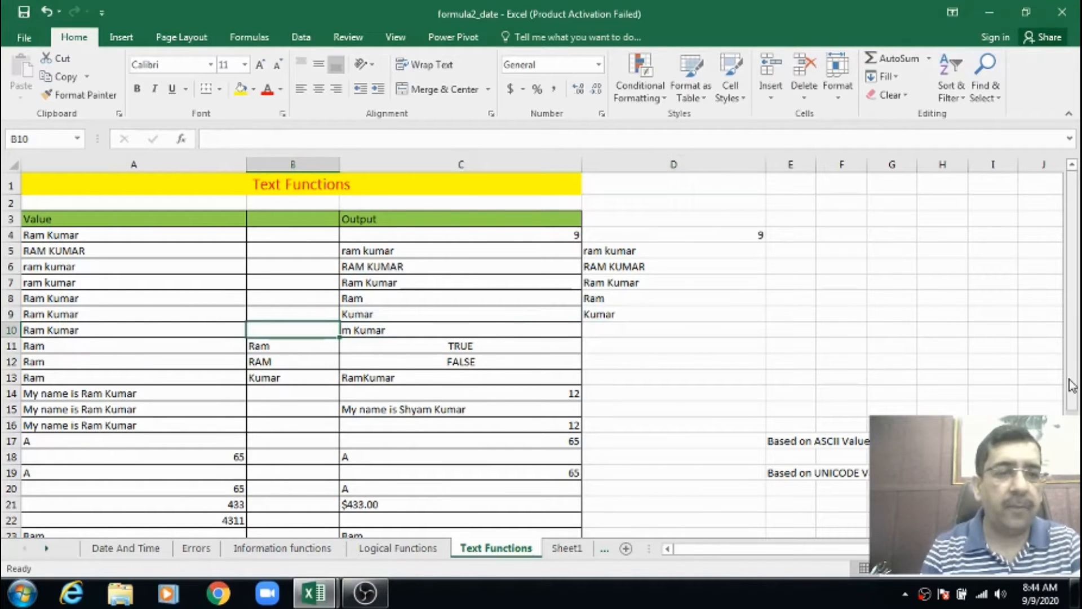
key("Right")
key("Left")
key("Left")
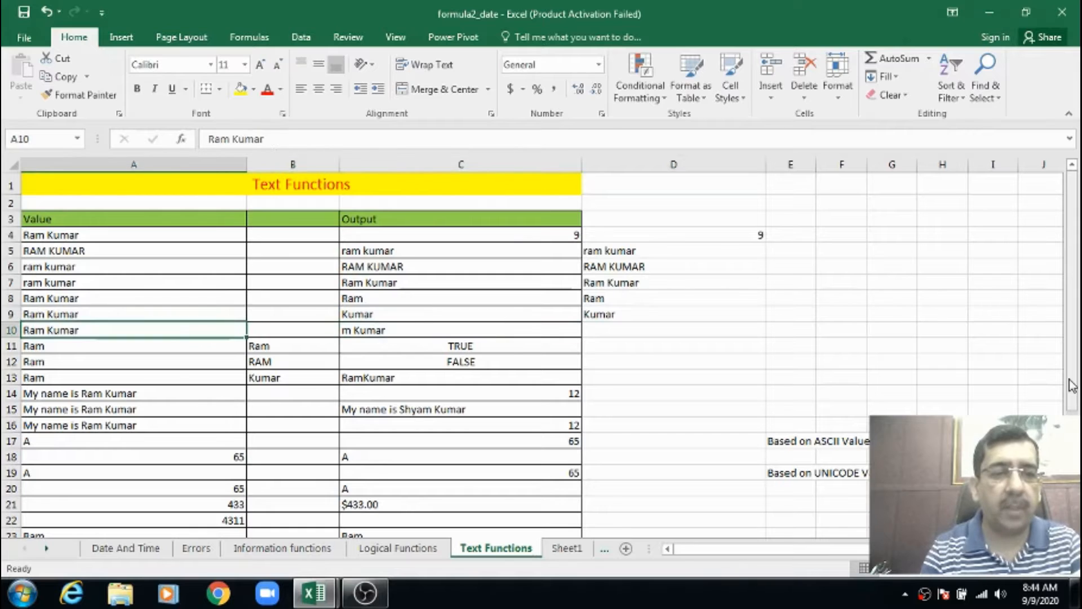
key("Right")
key("Right")
key("Right")
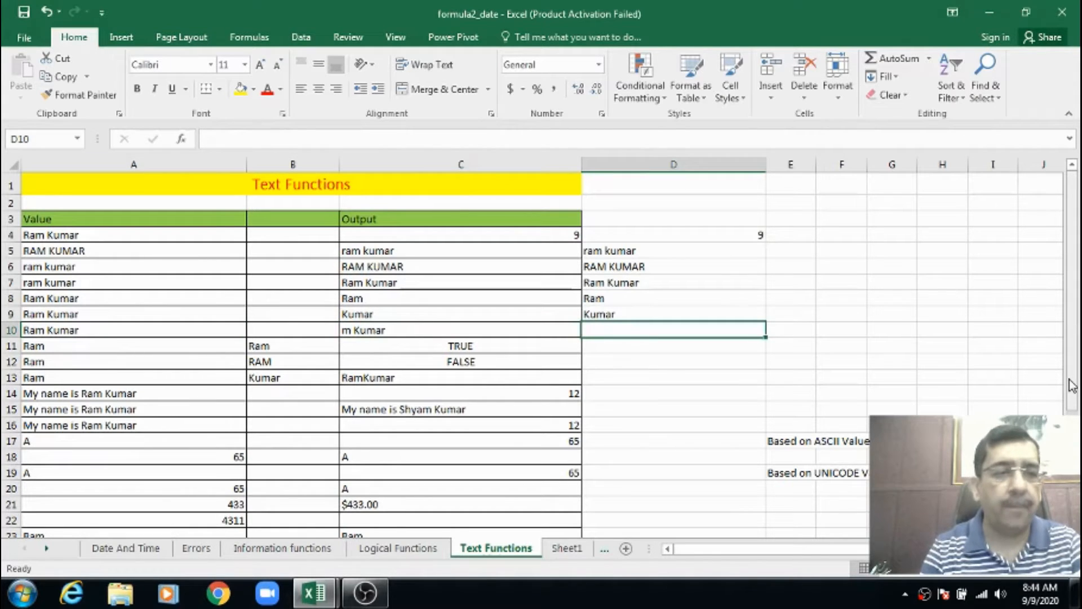
Enter the formula =MID(A10,3,7) in cell D10 to extract seven characters of A10 starting from the third
left_click(67, 329)
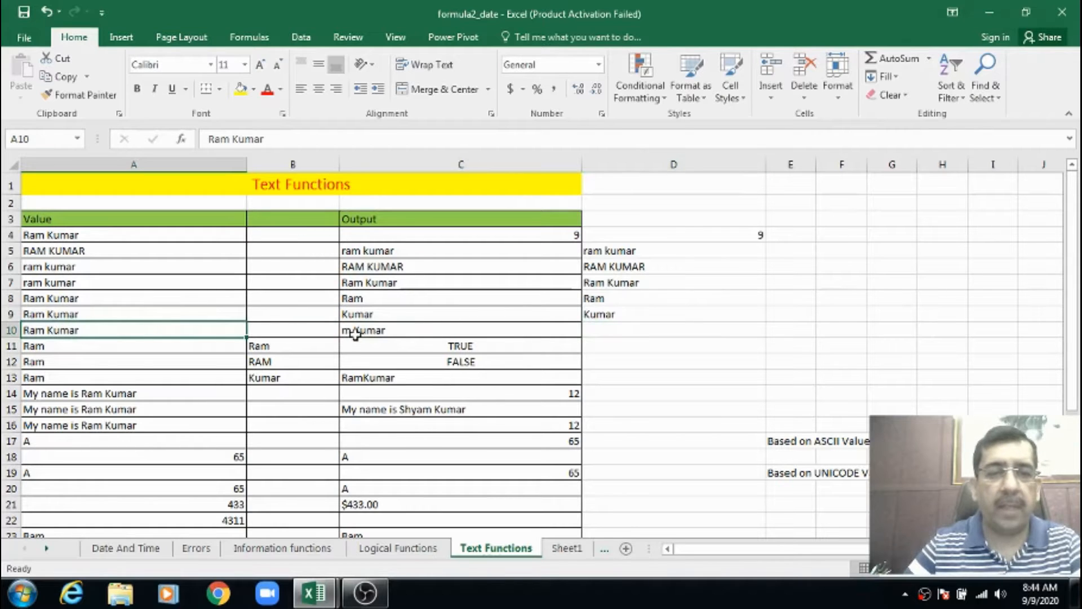
left_click(619, 334)
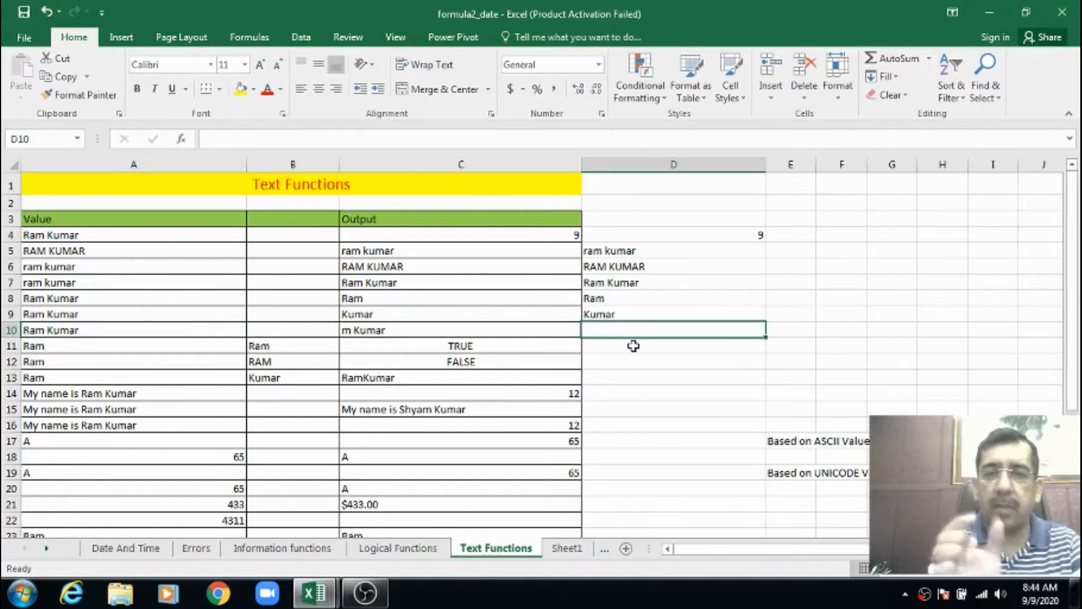
type("=")
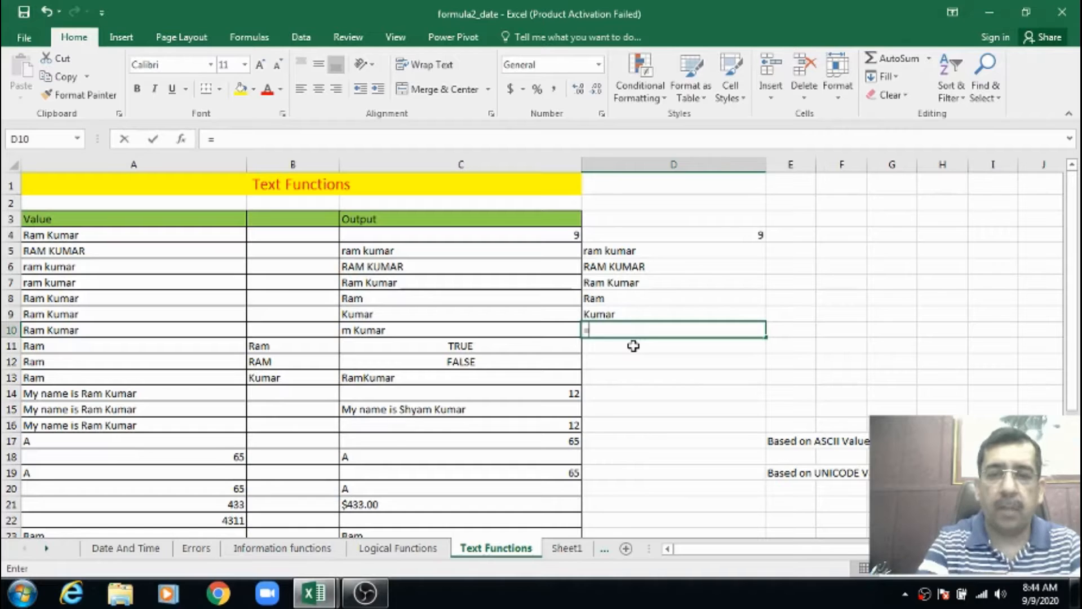
type("mid(")
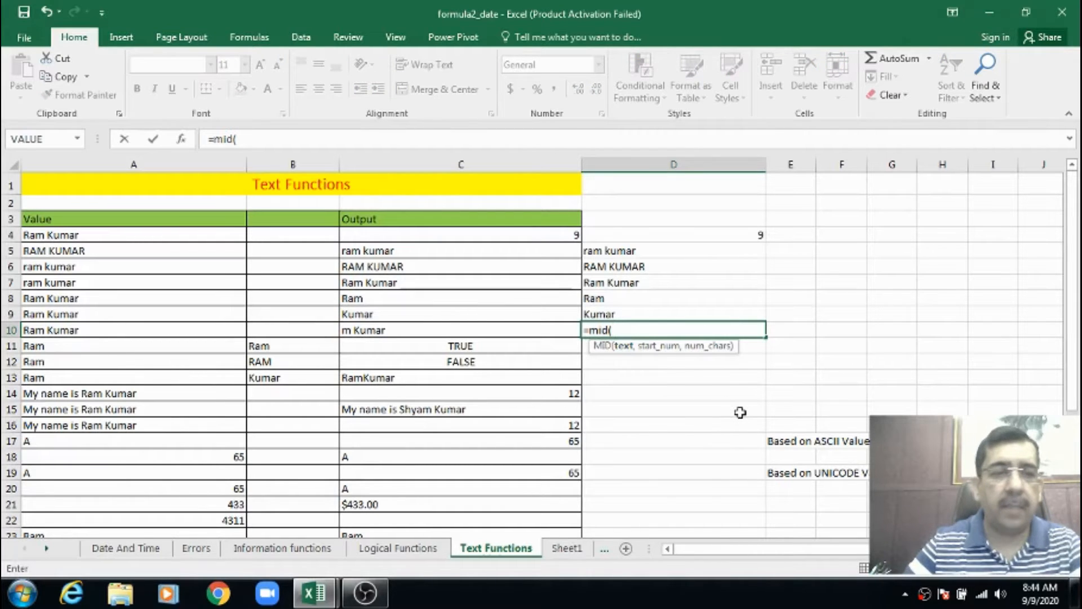
type("a10,")
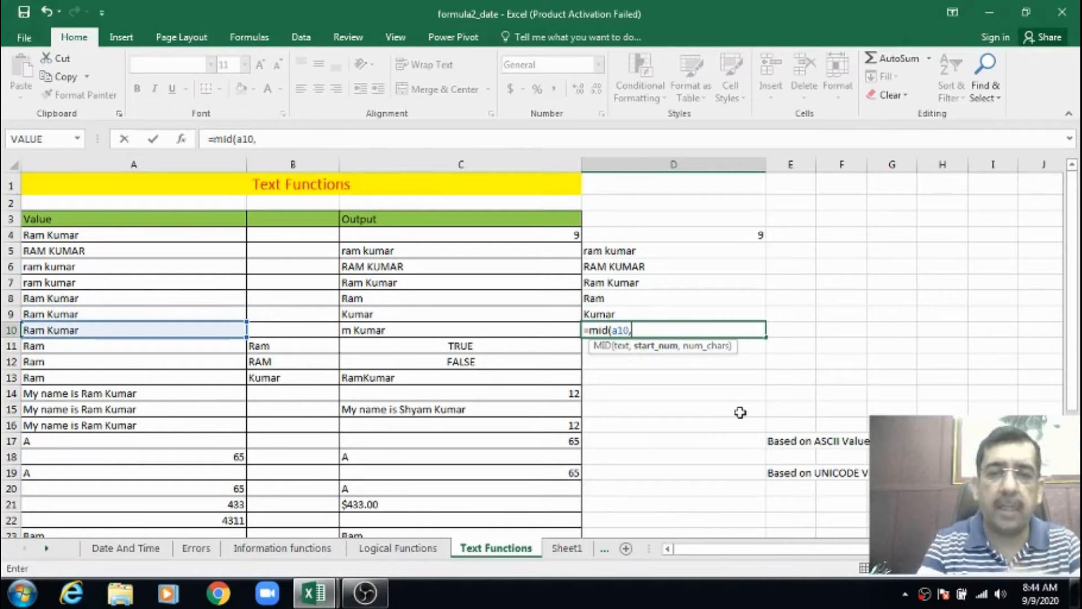
type("3,")
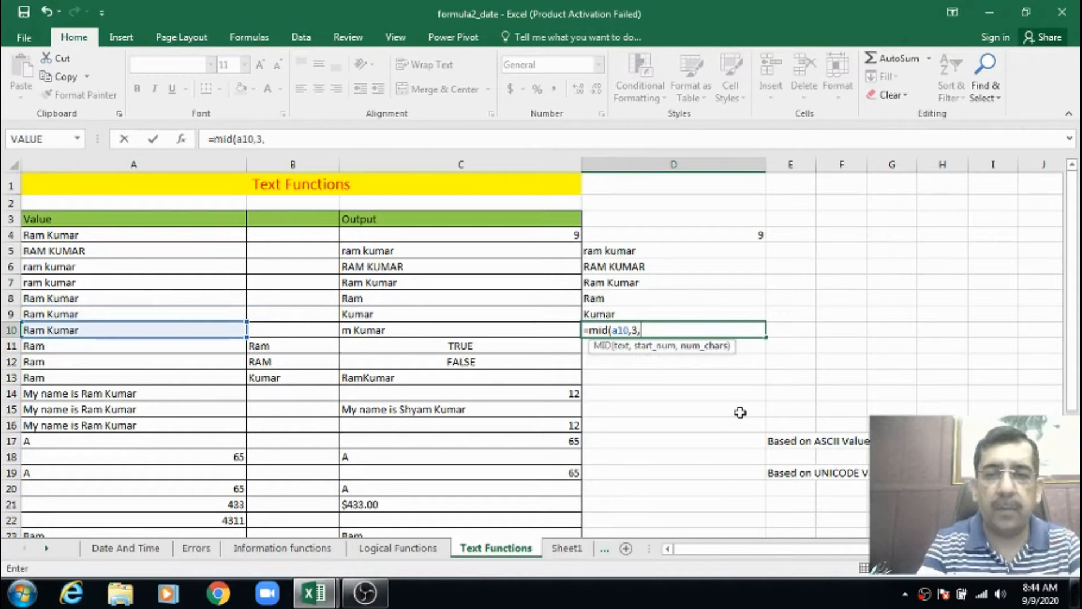
type("7)")
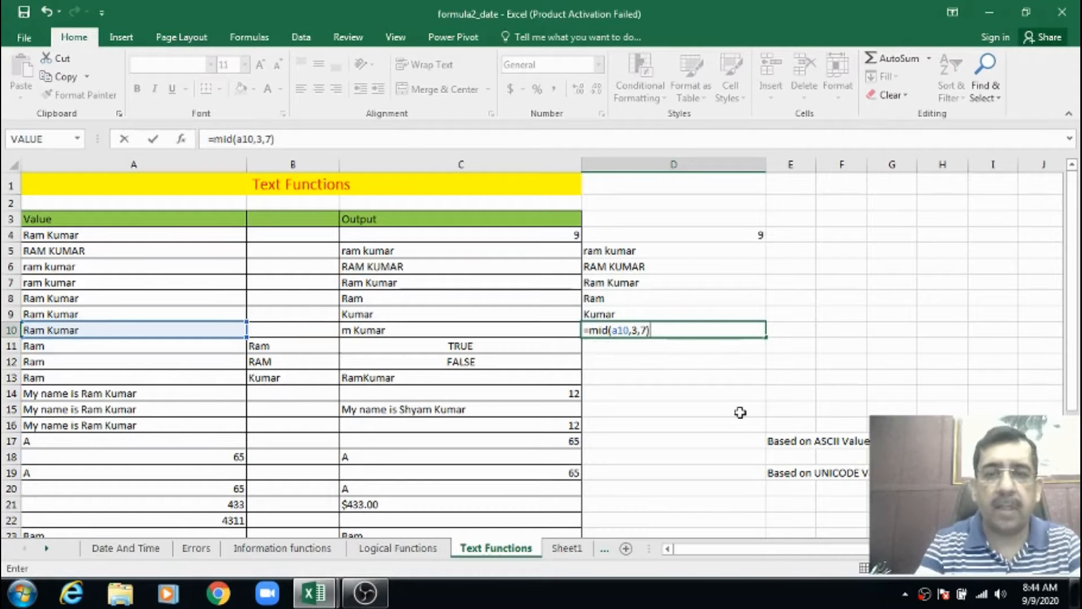
key("Return")
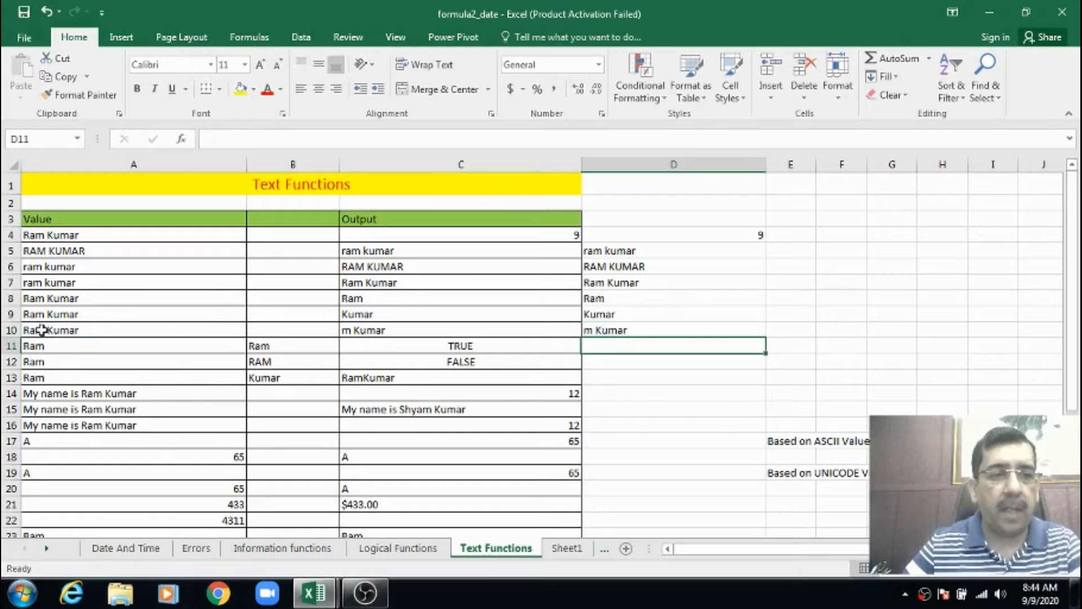
Change the number of characters in the MID formula in cell D10 to 5
left_click(614, 331)
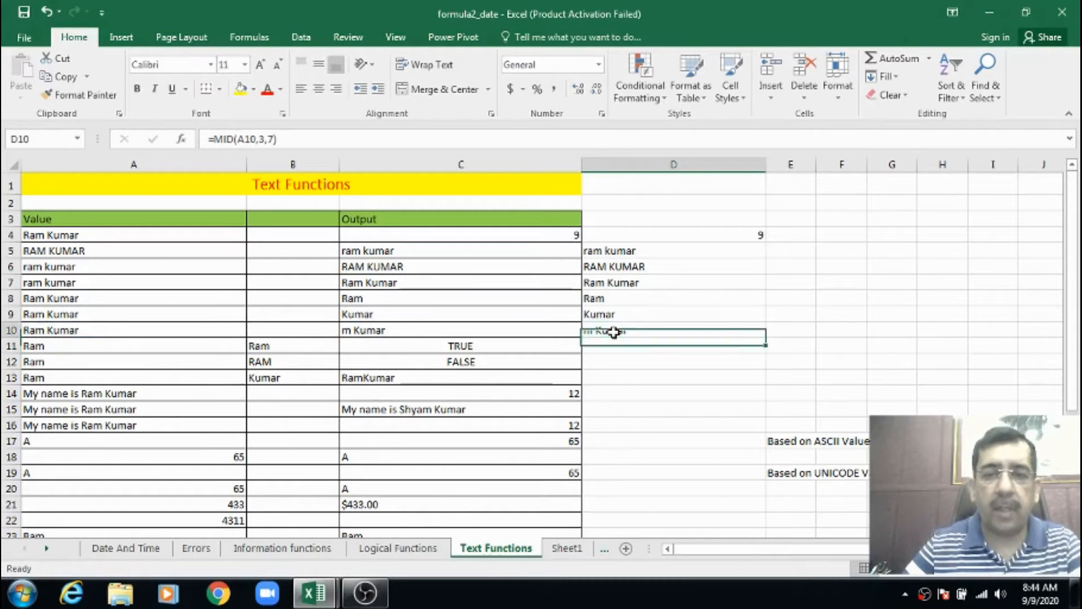
left_click(291, 138)
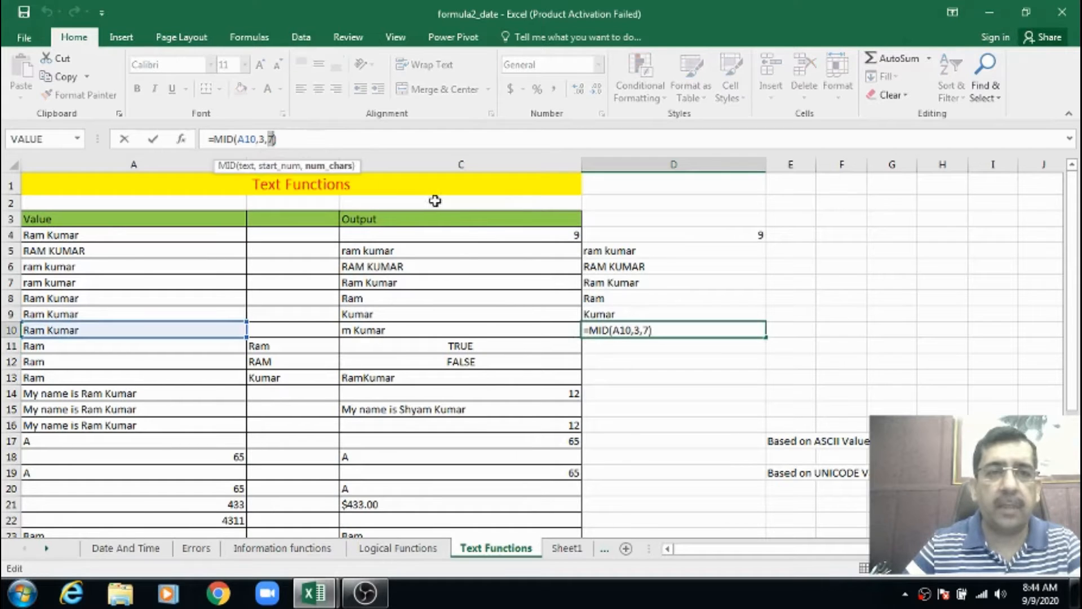
type("5")
key("Return")
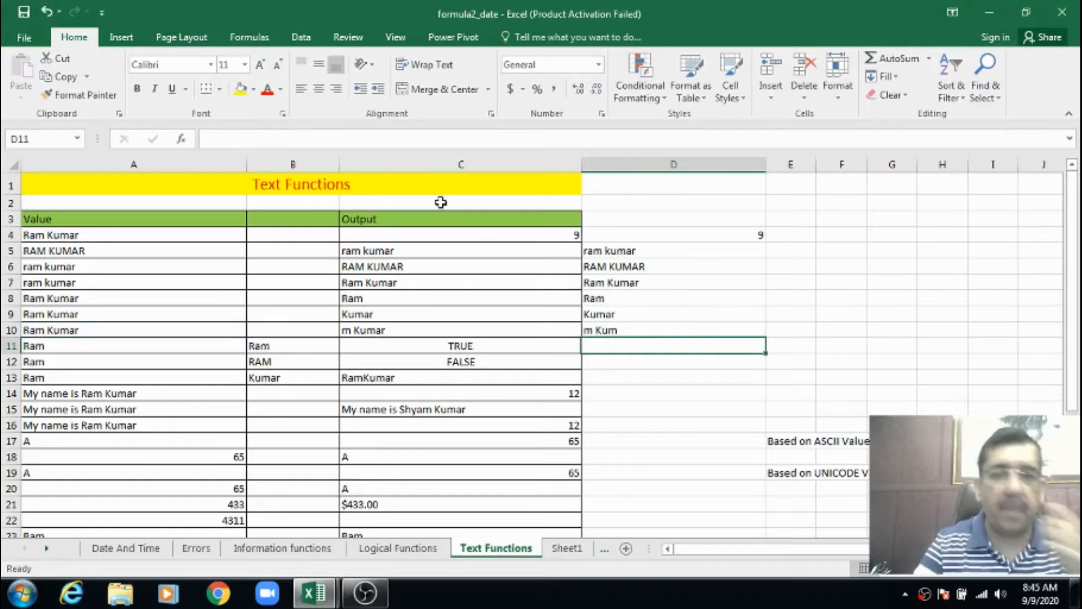
key("Up")
key("Down")
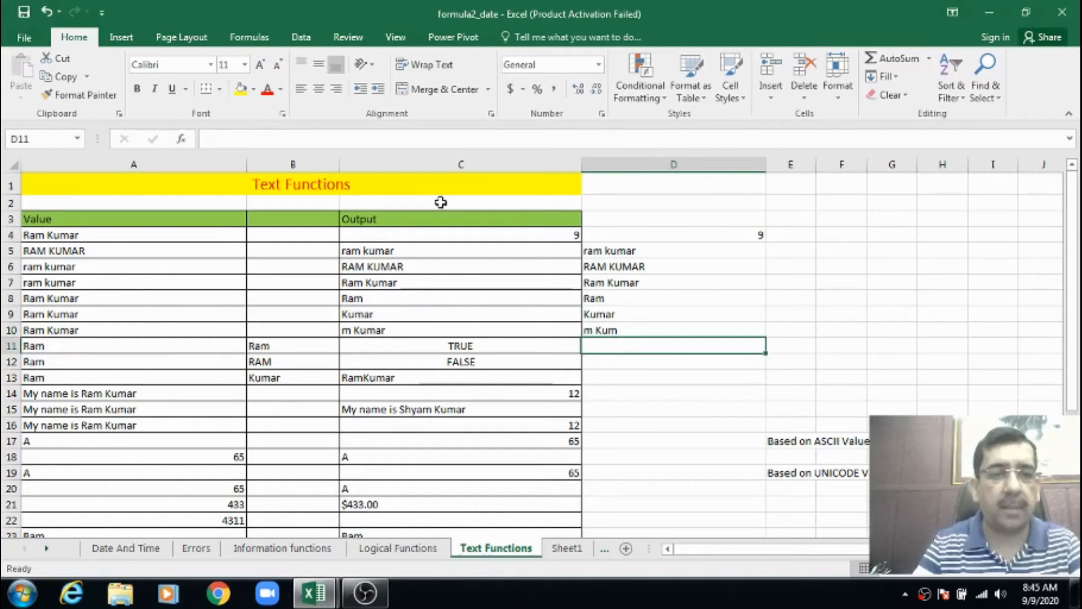
Examine the two source texts in A11 and B11 and the example EXACT formula in C11
key("Left")
key("Left")
key("Left")
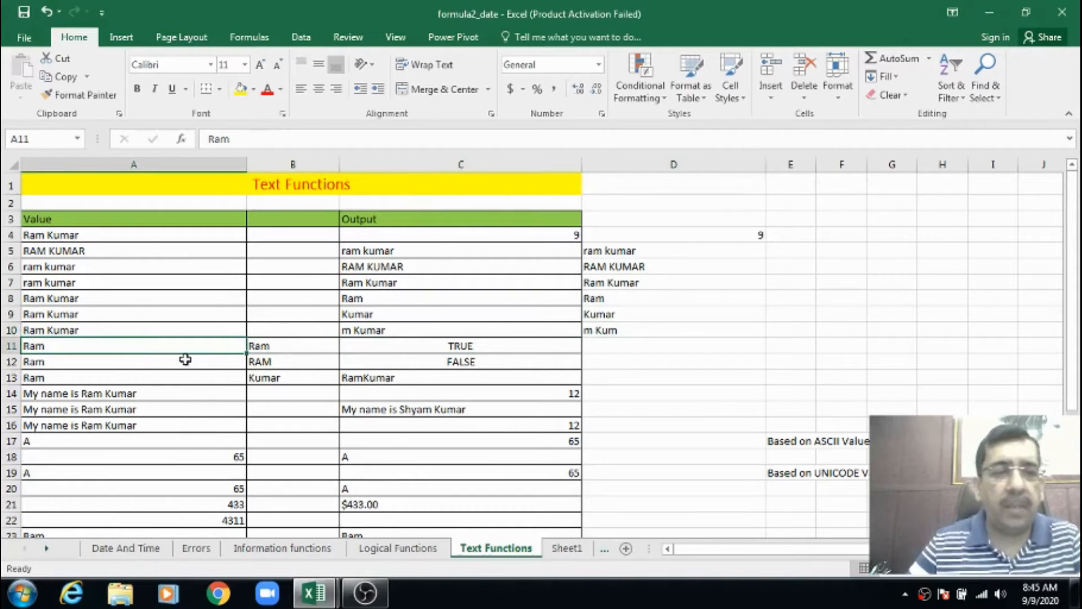
left_click(262, 346)
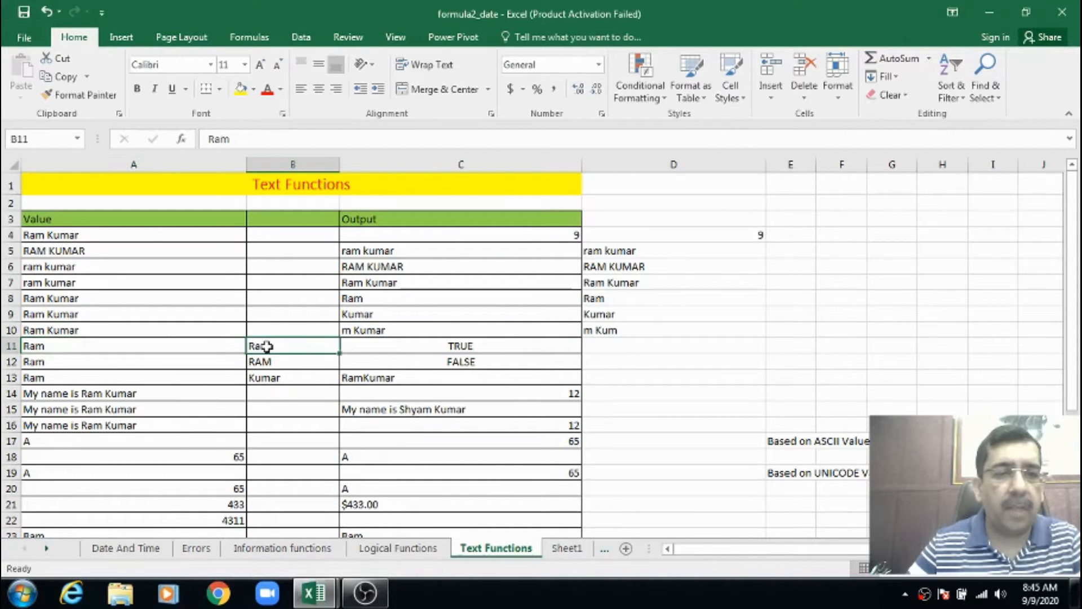
left_click(113, 343)
left_click(254, 343)
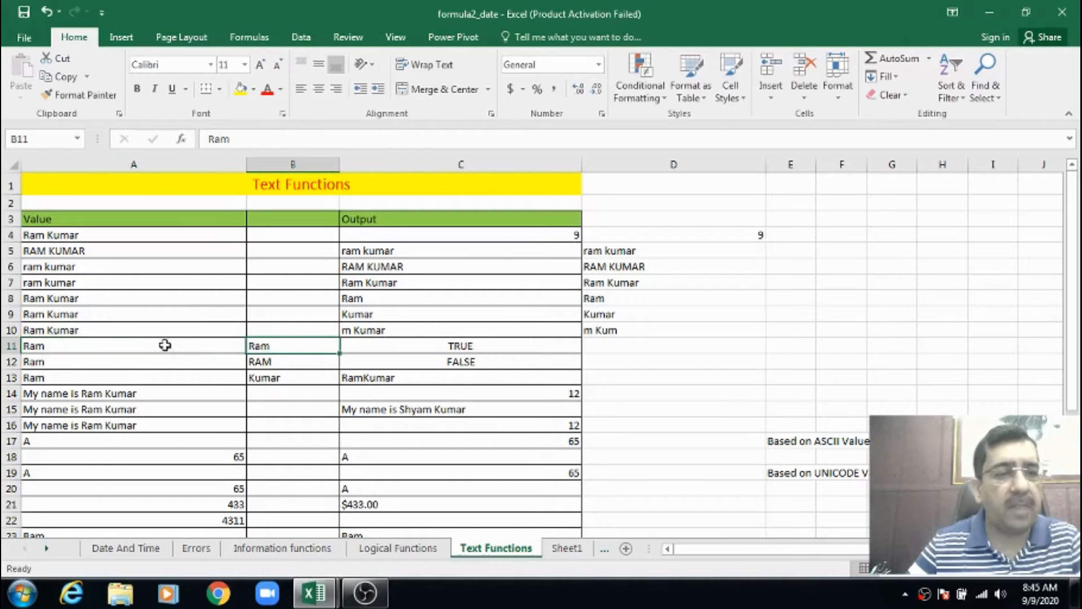
left_click(160, 343)
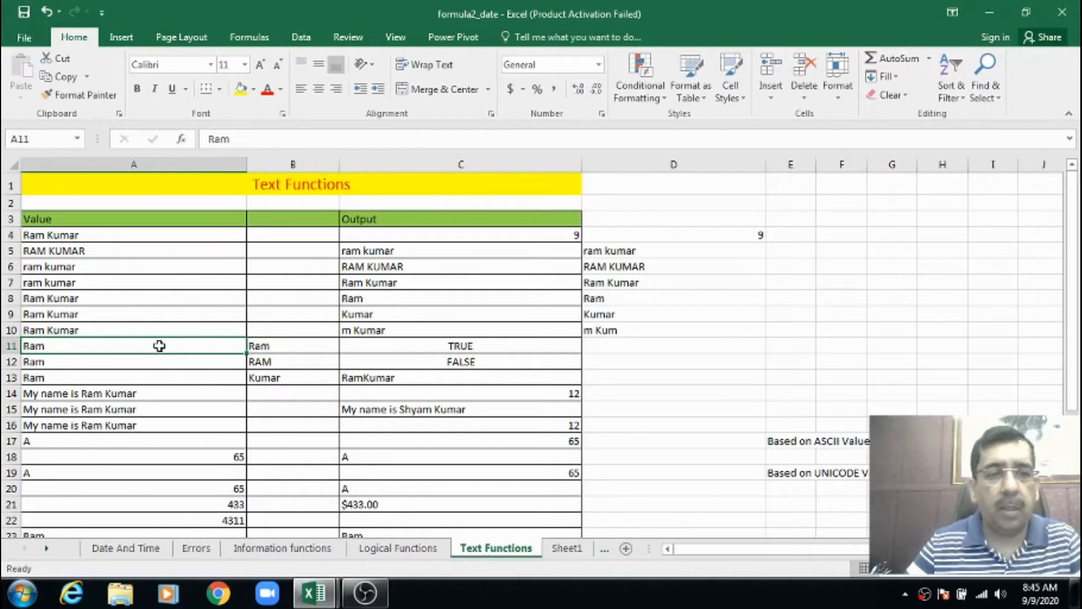
left_click(272, 343)
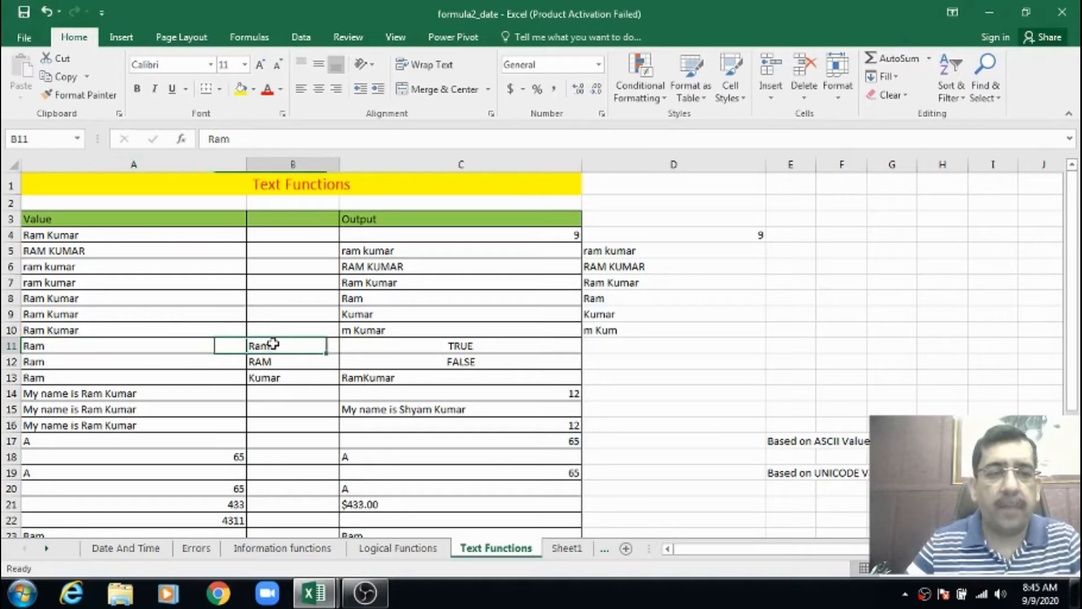
left_click(77, 349)
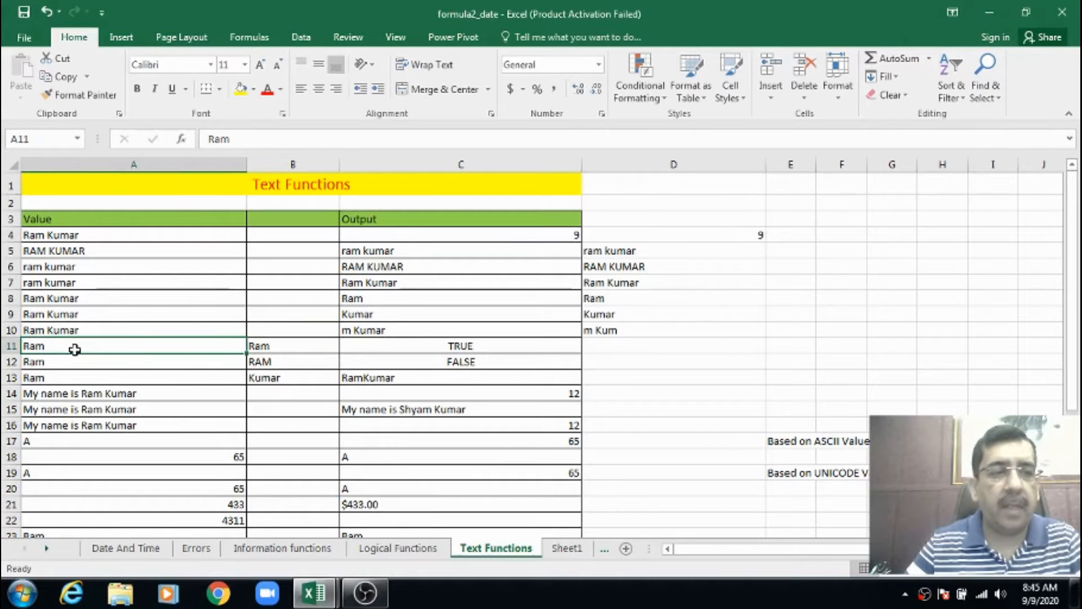
left_click(268, 348)
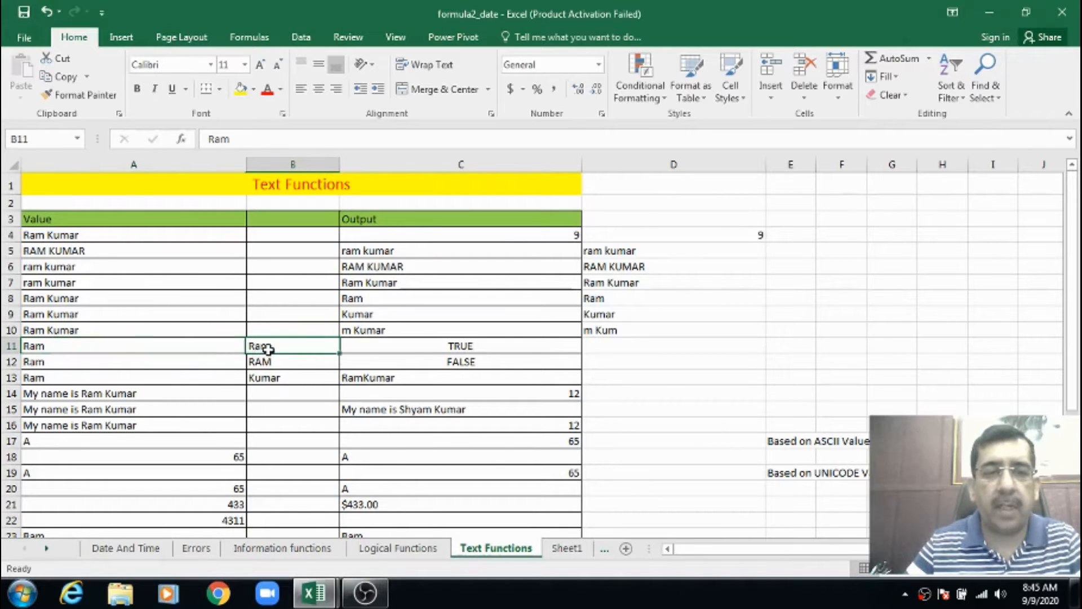
left_click(514, 345)
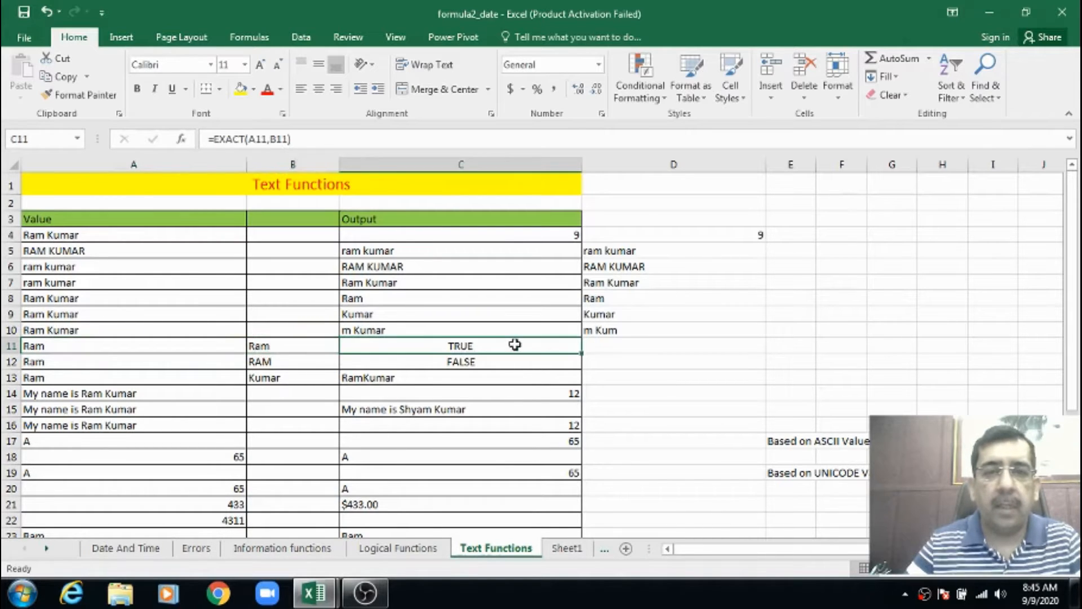
Enter the formula =EXACT(A11,B11) in cell D11 to check whether the two texts in row 11 match exactly
left_click(599, 345)
type("=exa")
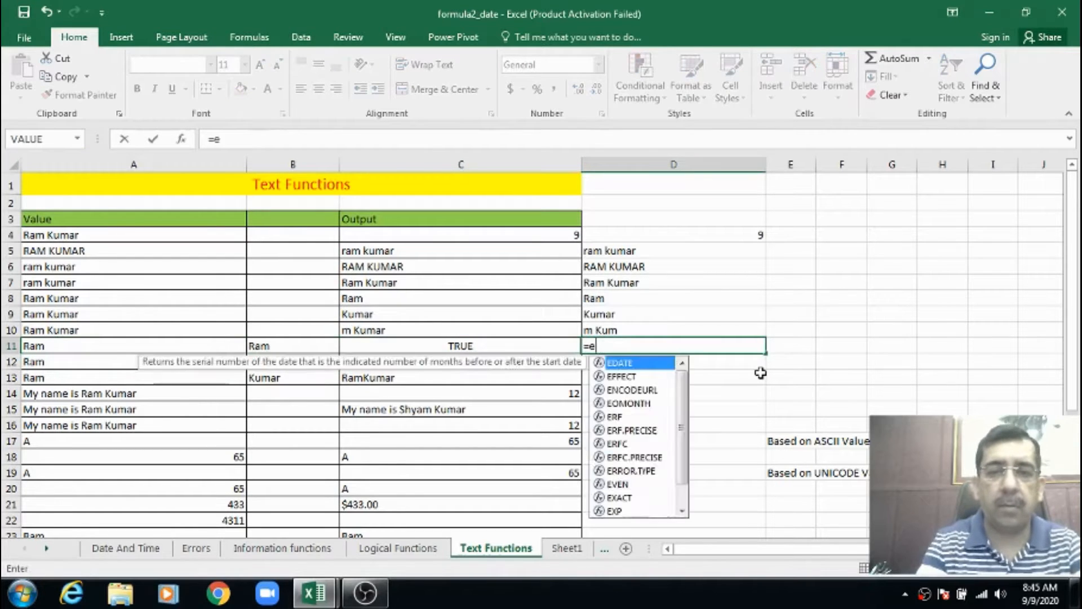
key("Tab")
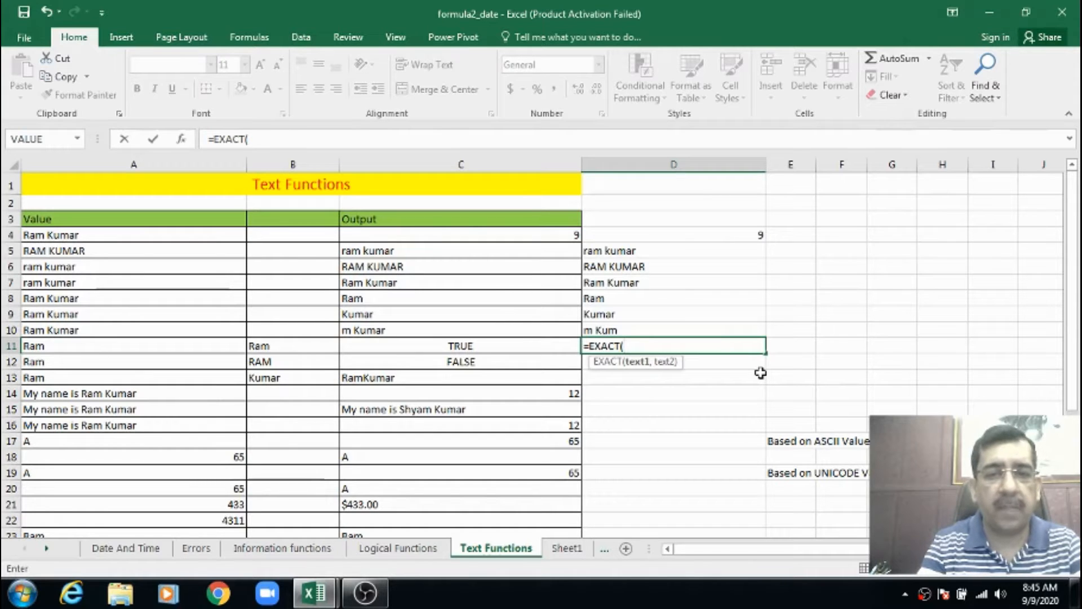
type("a11")
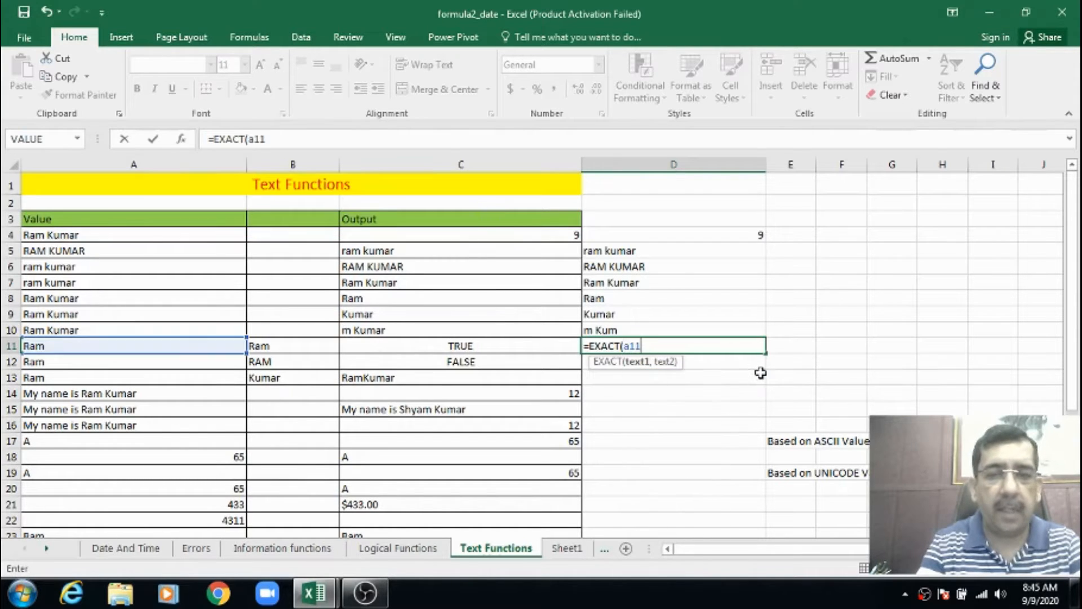
type(",b11")
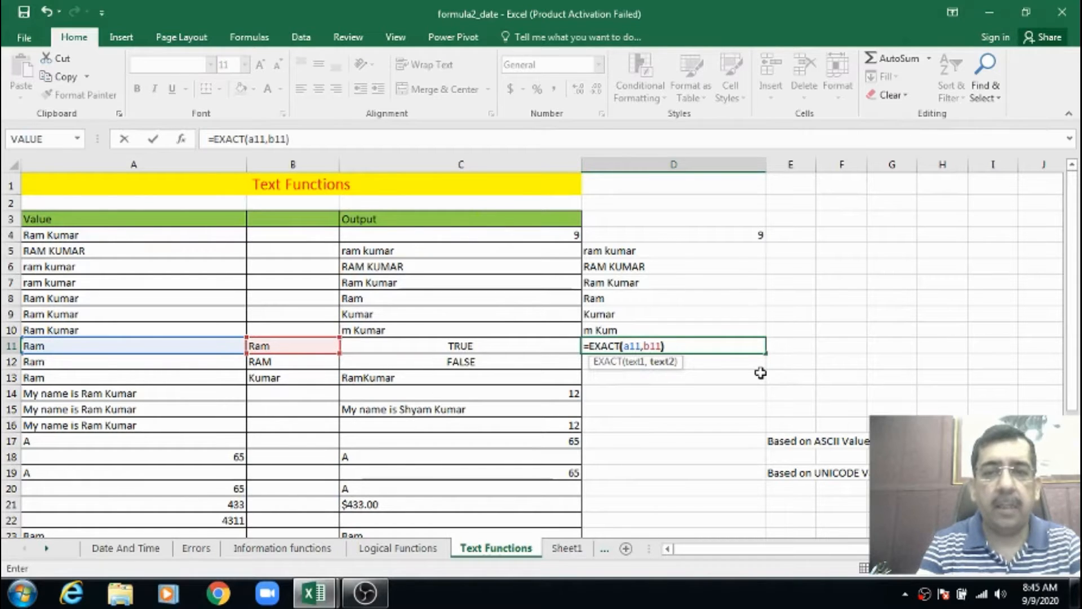
type(")")
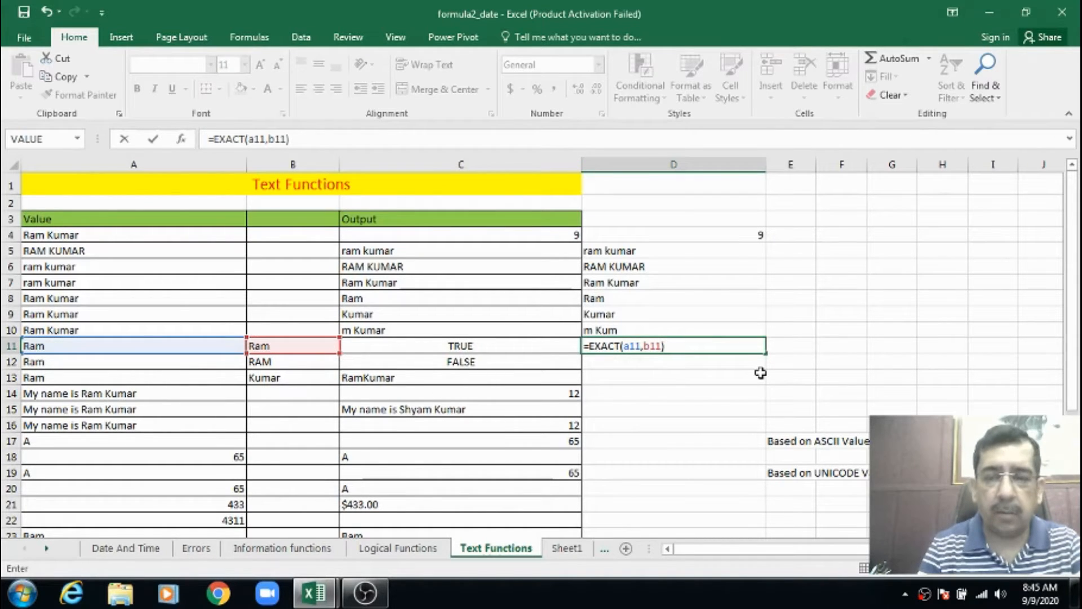
key("Return")
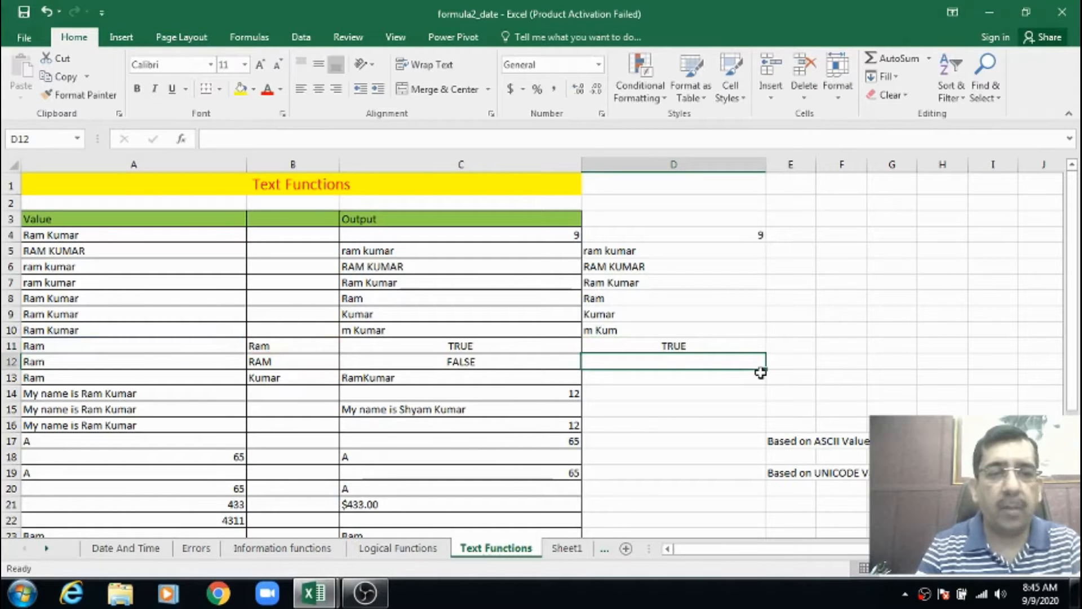
Review the source texts in rows 11 and 12 and enter the formula =EXACT(A12,B12) in cell D12 for a case-sensitive comparison
key("Up")
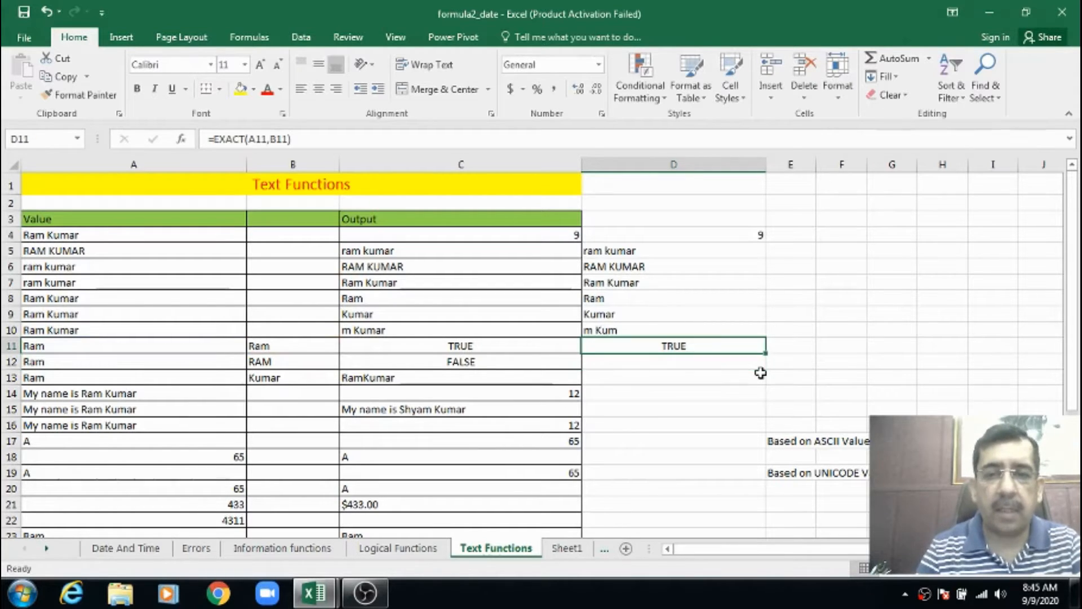
key("Left")
key("Left")
key("Left")
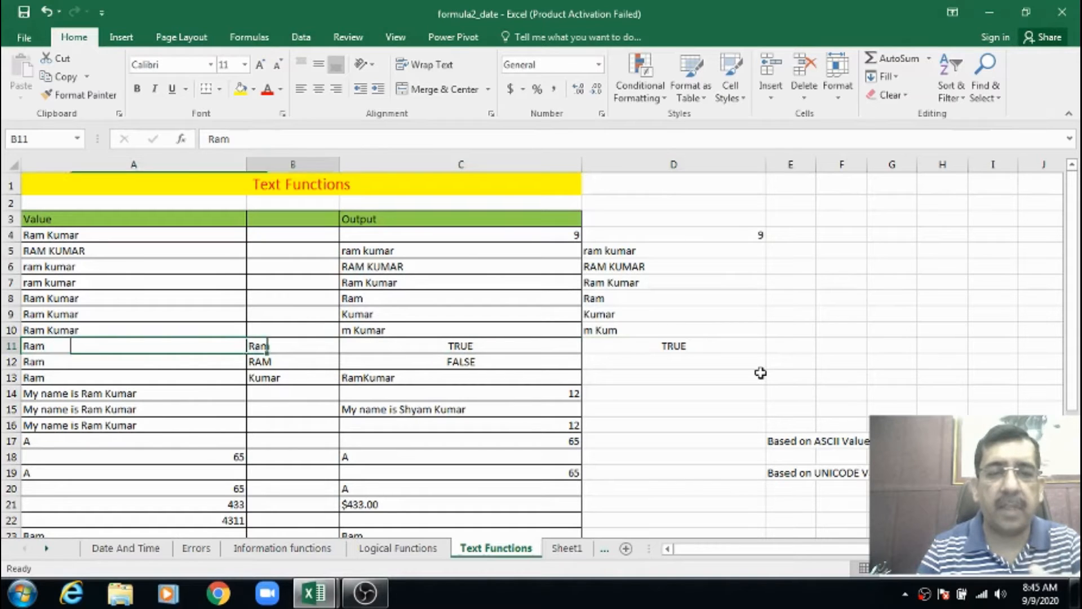
key("Down")
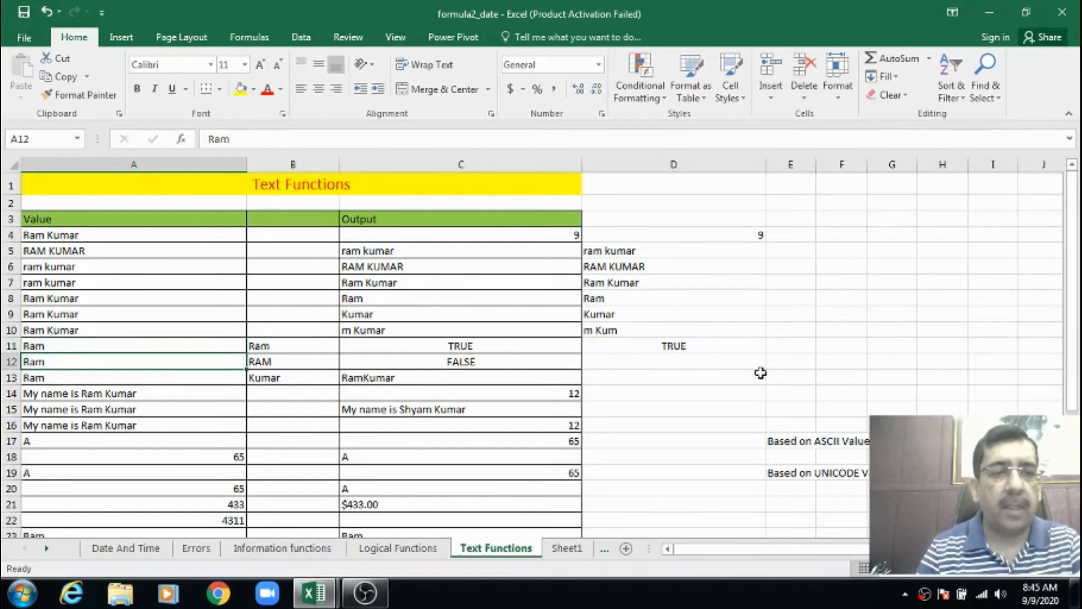
key("Right")
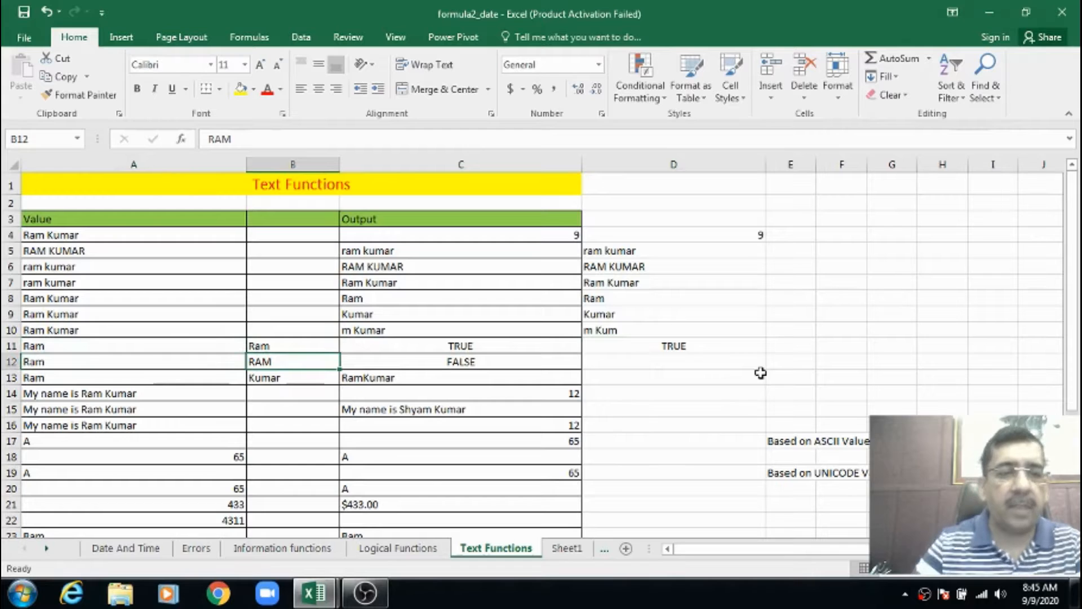
left_click(665, 358)
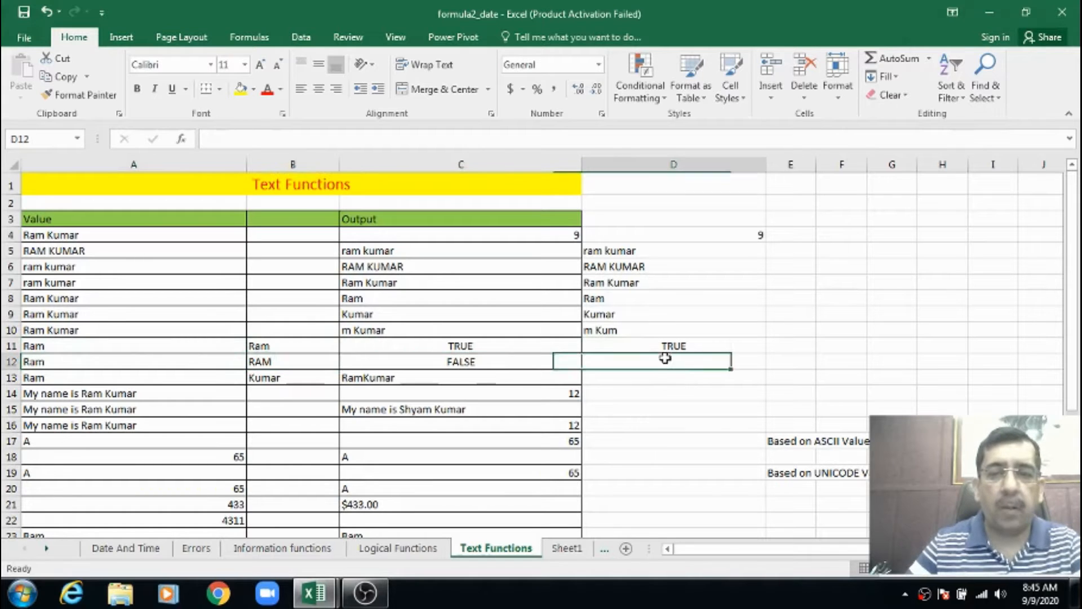
type("=exa")
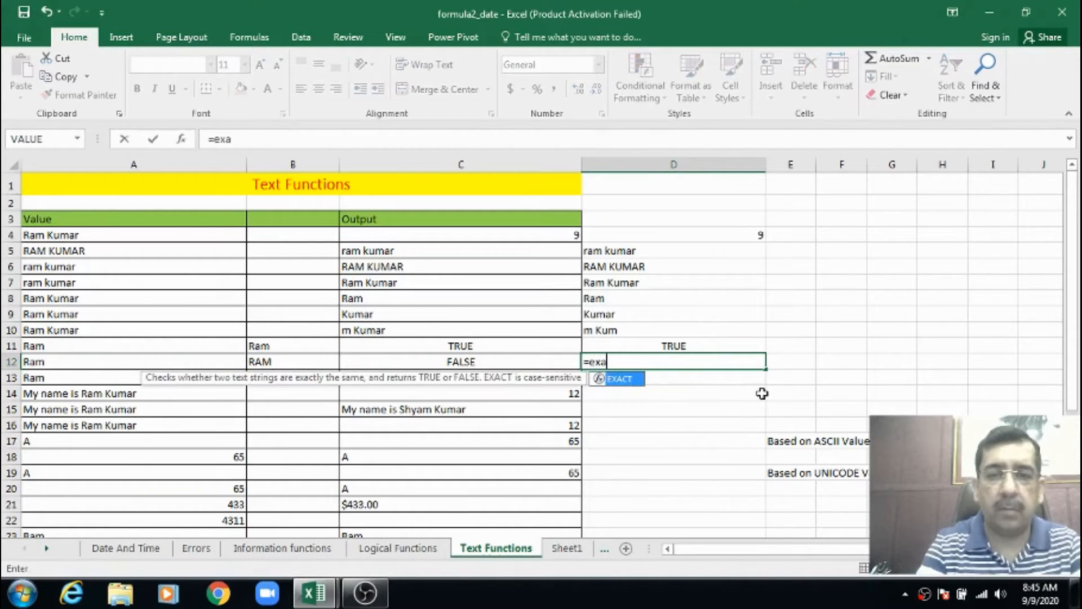
key("Tab")
type("a1")
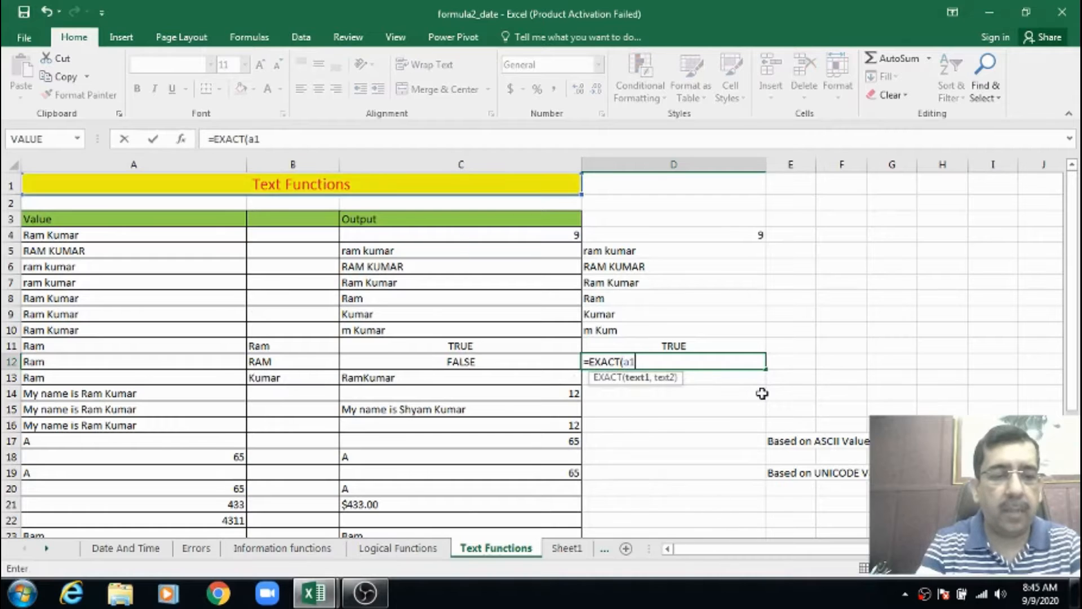
type("2,b12)")
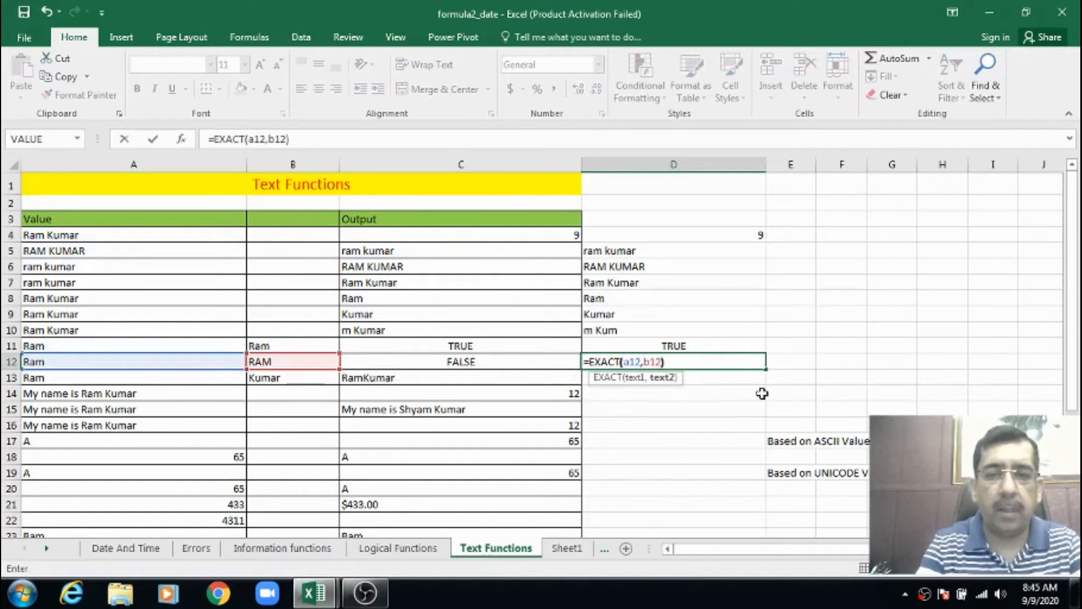
key("Return")
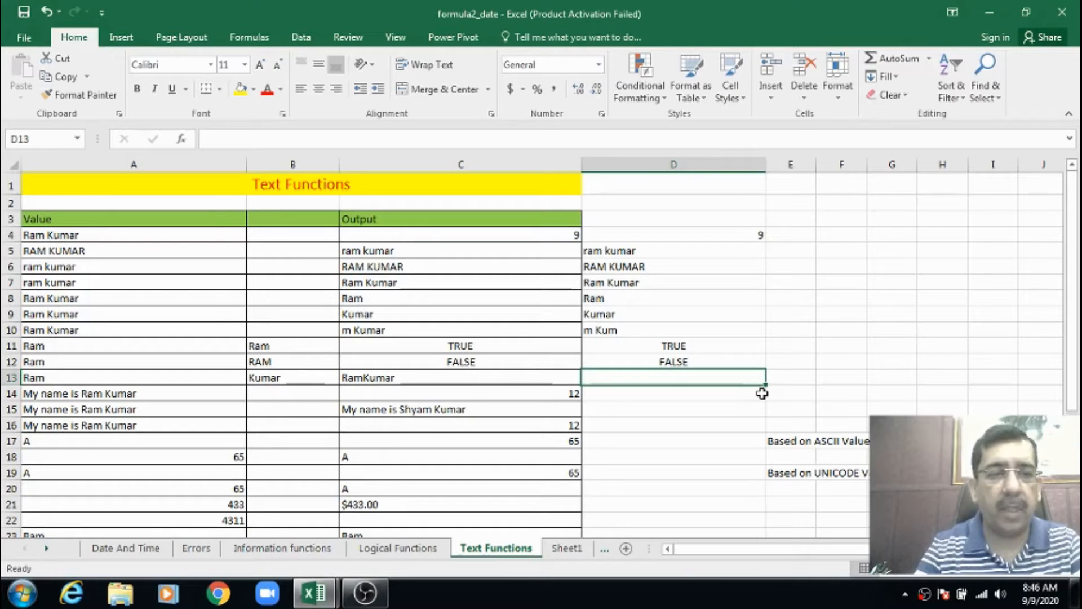
Examine the two source texts in A13 and B13 and the example CONCATENATE formula in C13
key("Left")
key("Left")
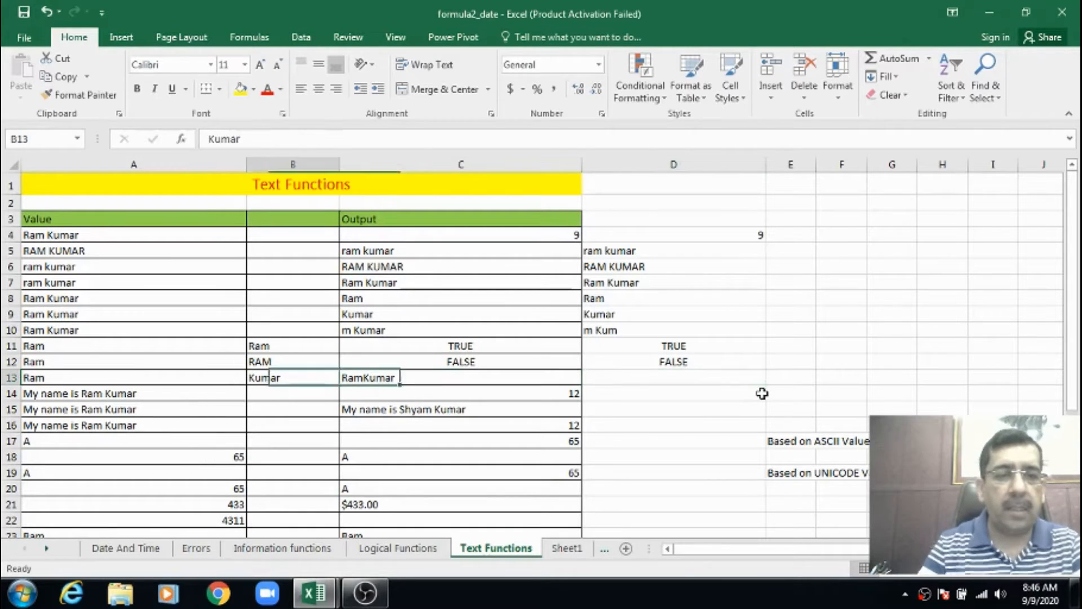
key("Left")
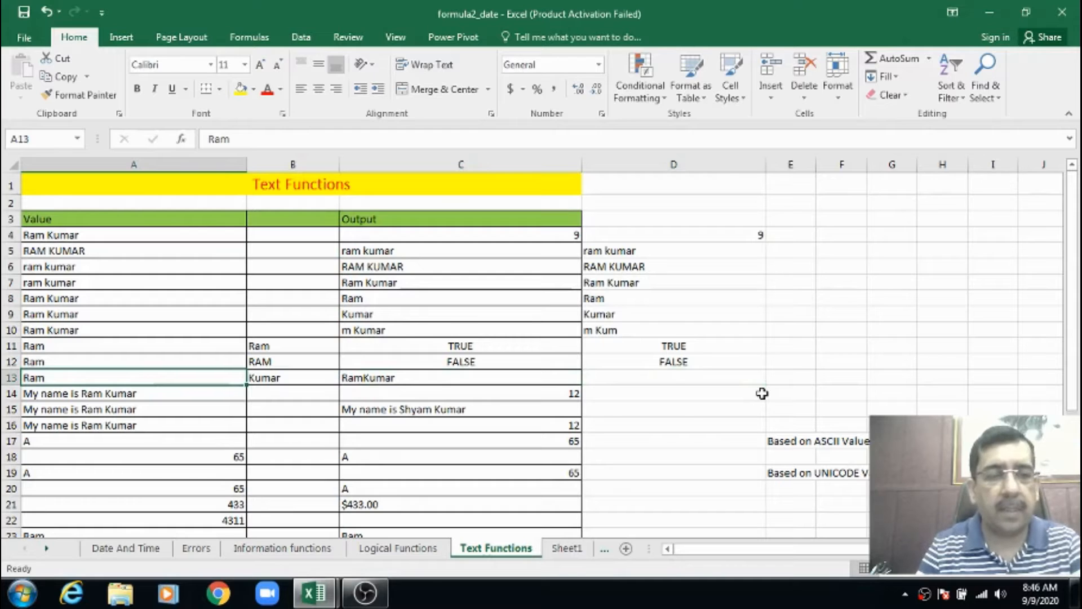
key("Right")
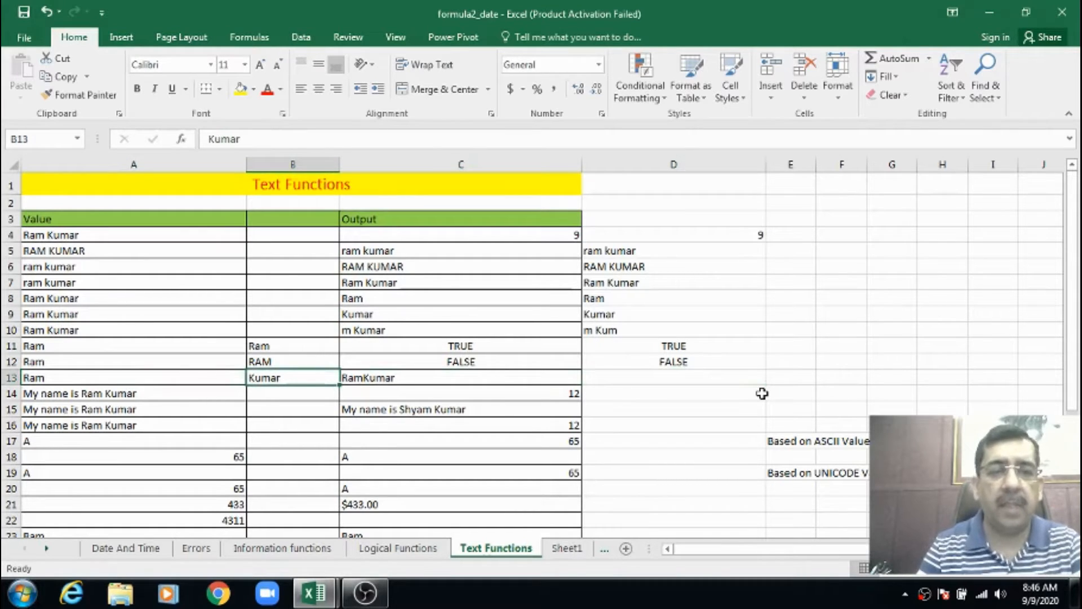
key("Left")
key("Right")
key("Right")
key("Right")
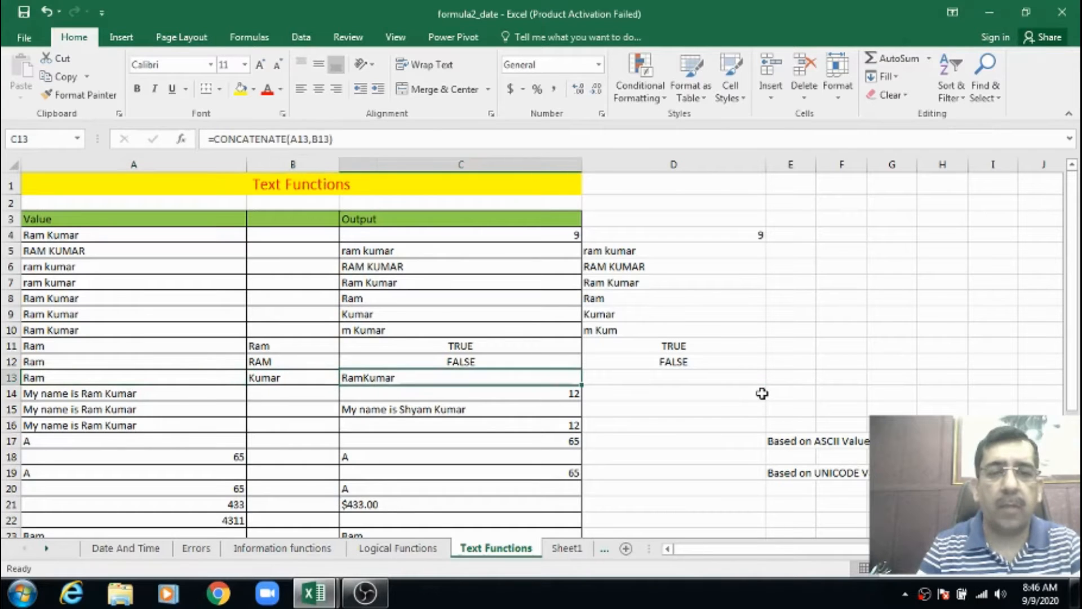
key("Left")
key("Right")
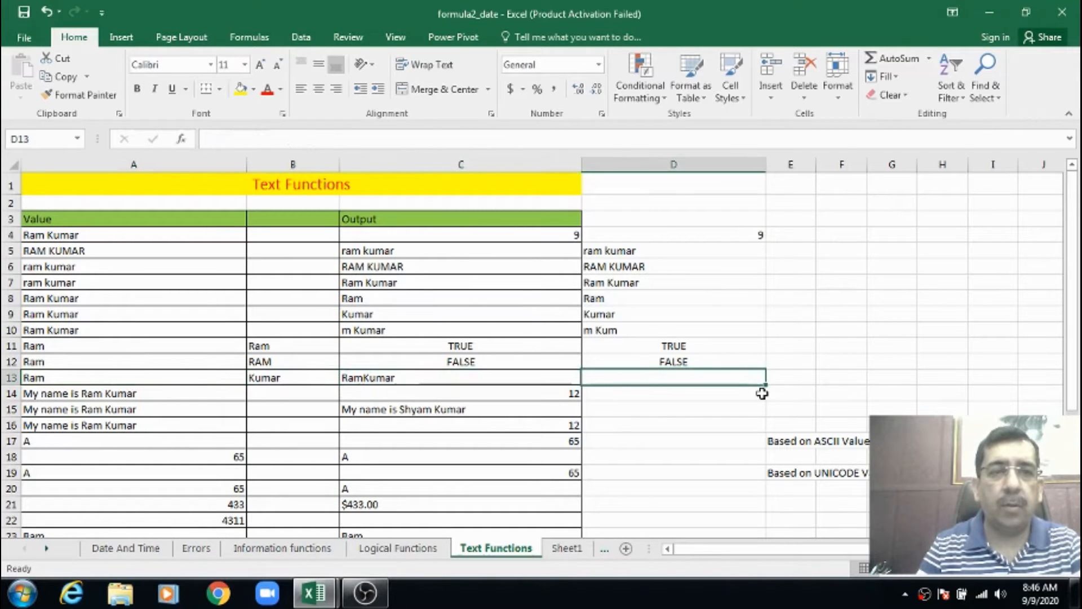
Enter the formula =CONCATENATE(A13,B13) in cell D13 to join the two texts in row 13
type("=")
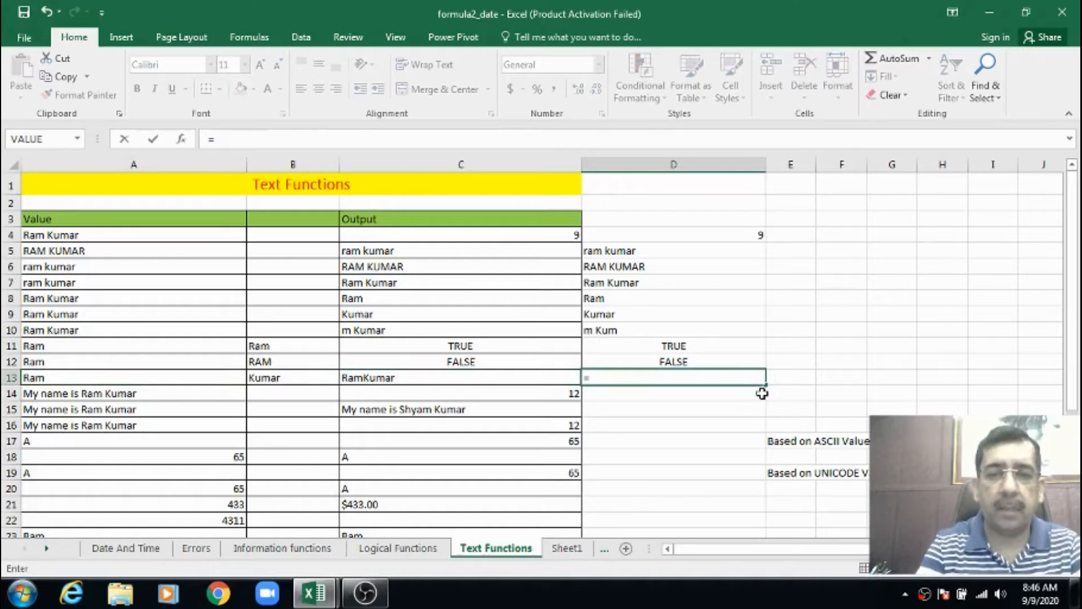
type("conc")
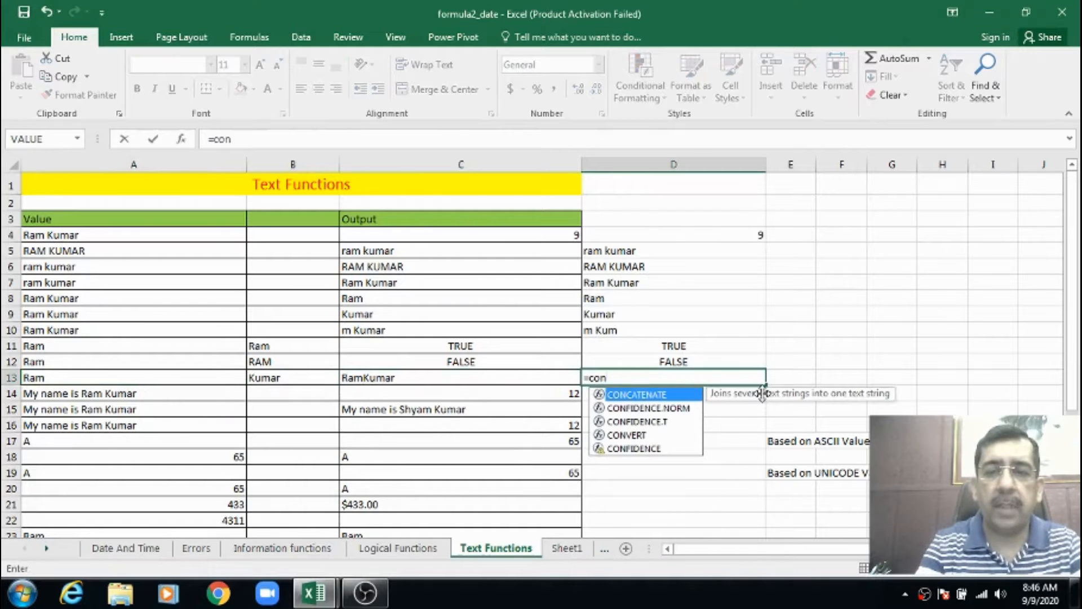
key("Tab")
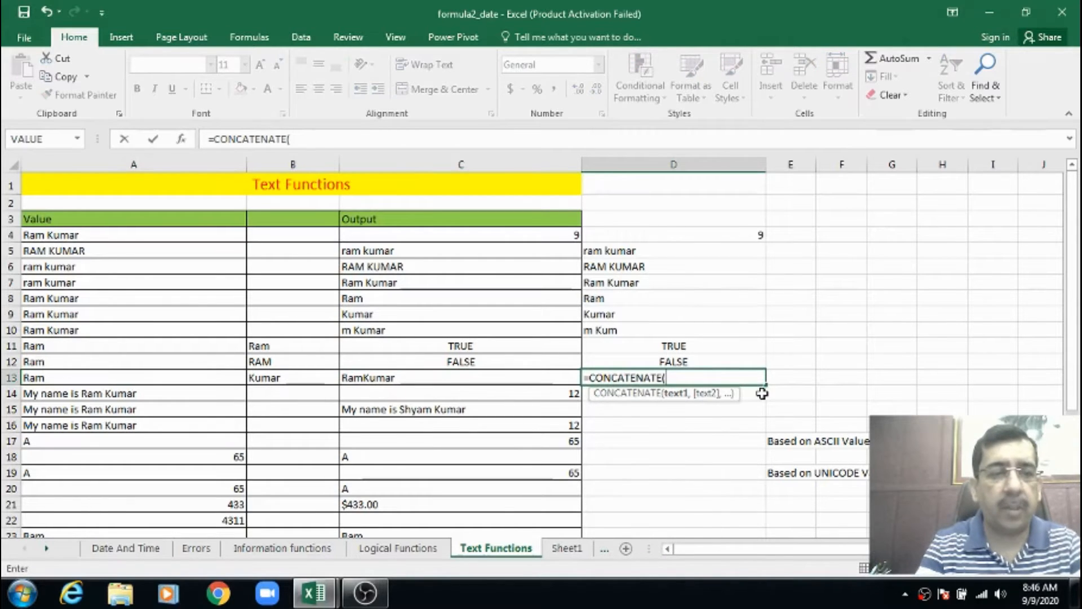
type("a13,")
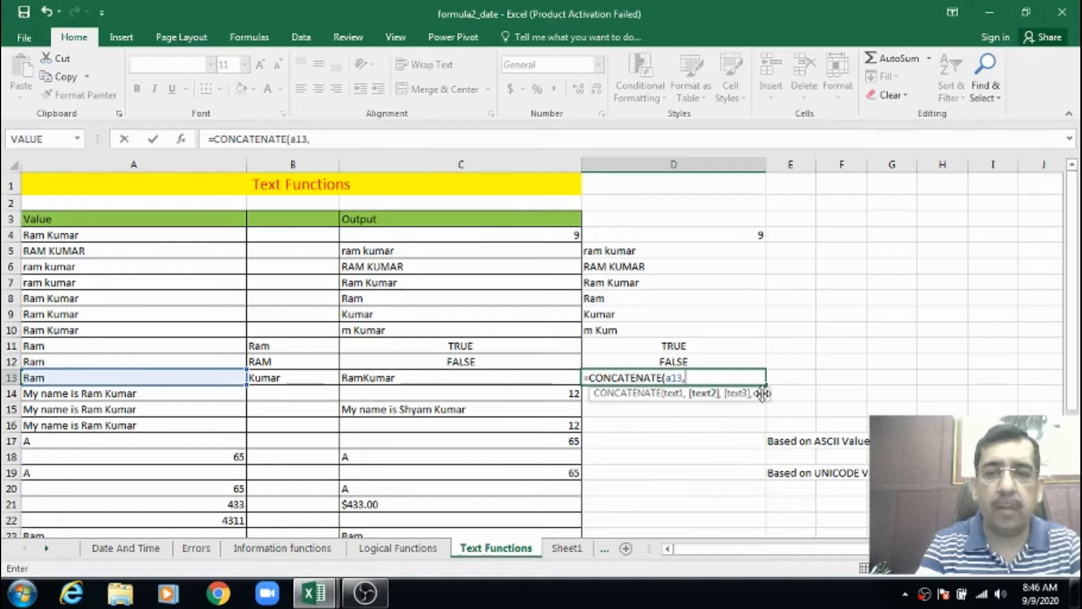
type("b13")
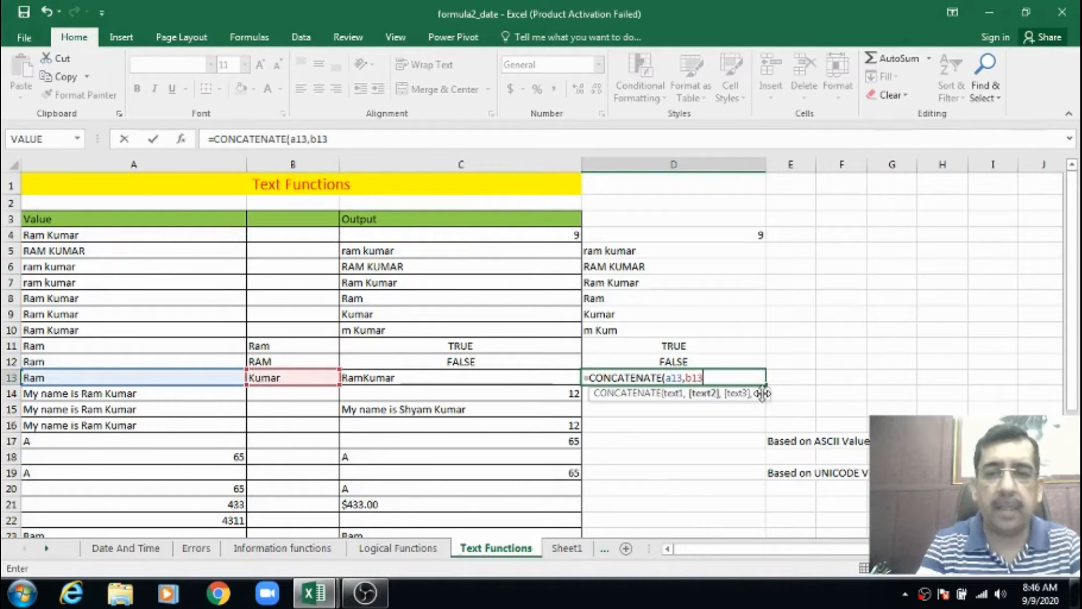
type(")")
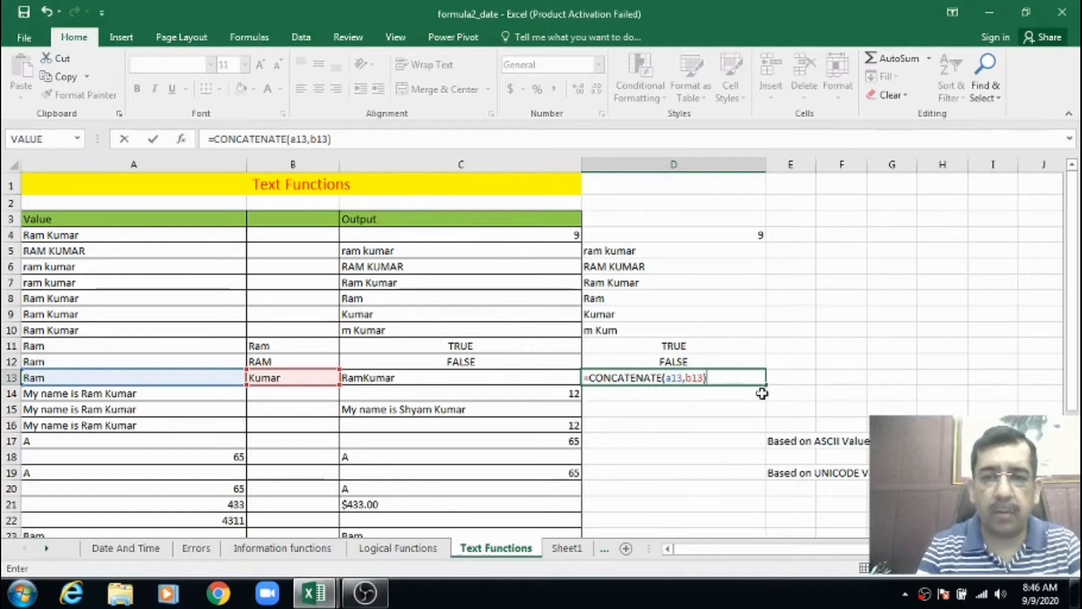
key("Return")
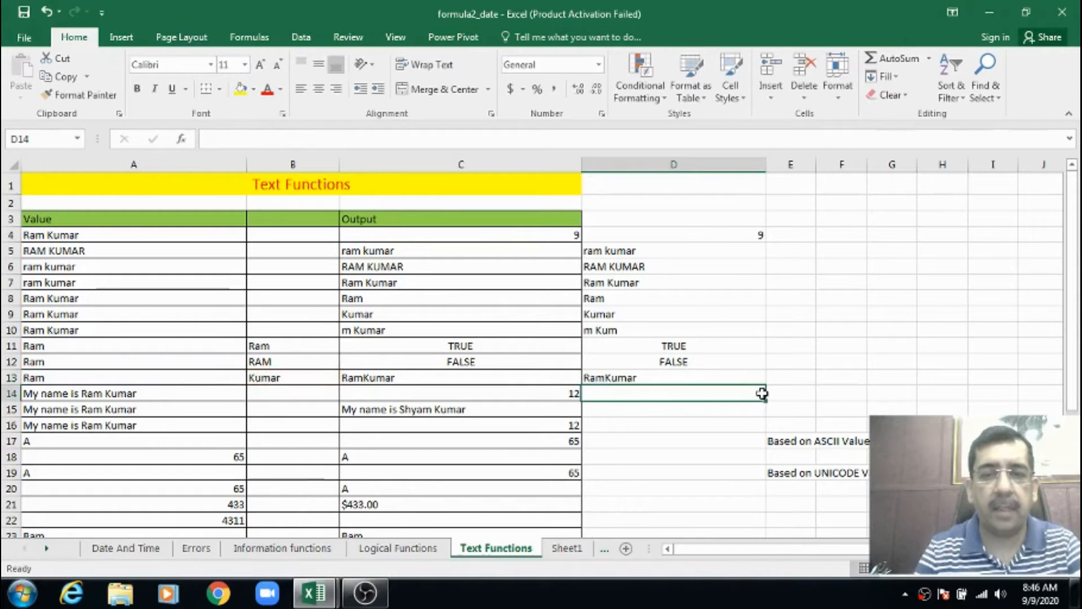
Replace the formula in cell D13 with =CONCATENATE(A13," ",B13) to join the two texts with a space between them
key("Up")
key("Delete")
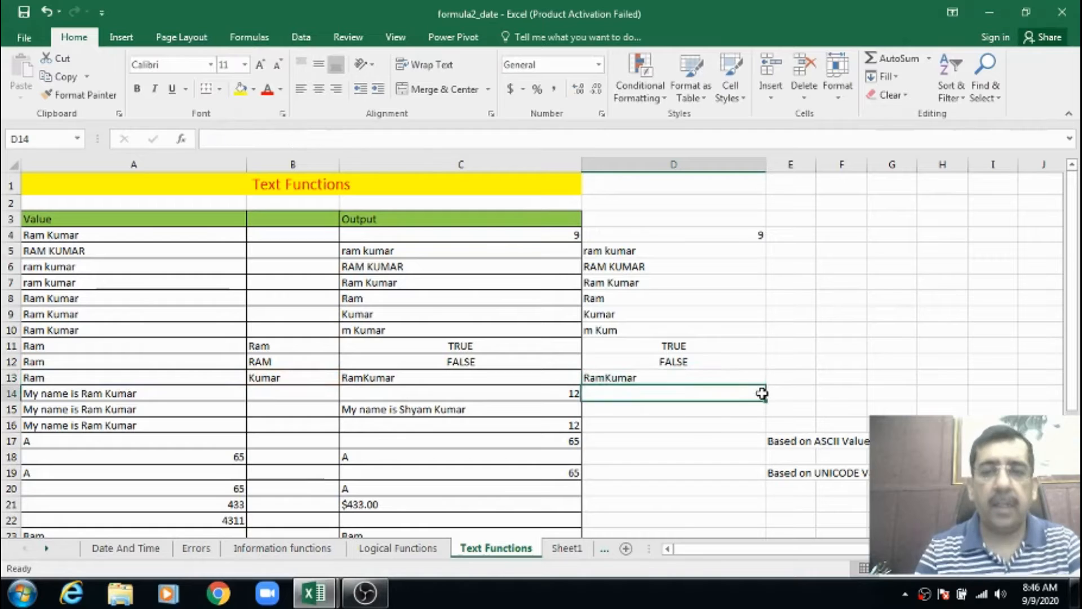
key("ctrl+z")
key("Delete")
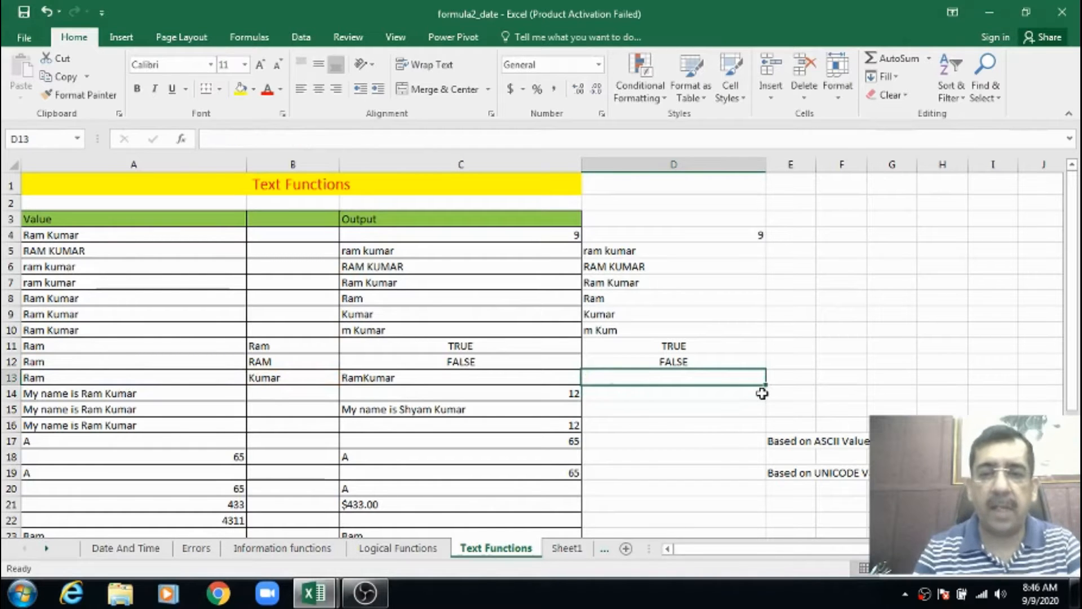
type("=")
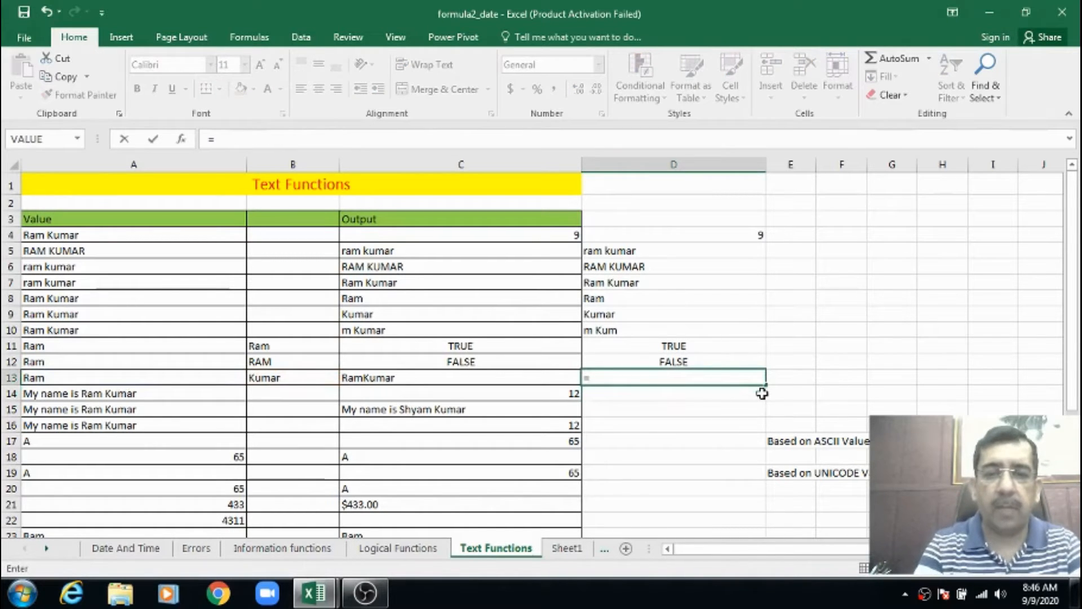
type("con")
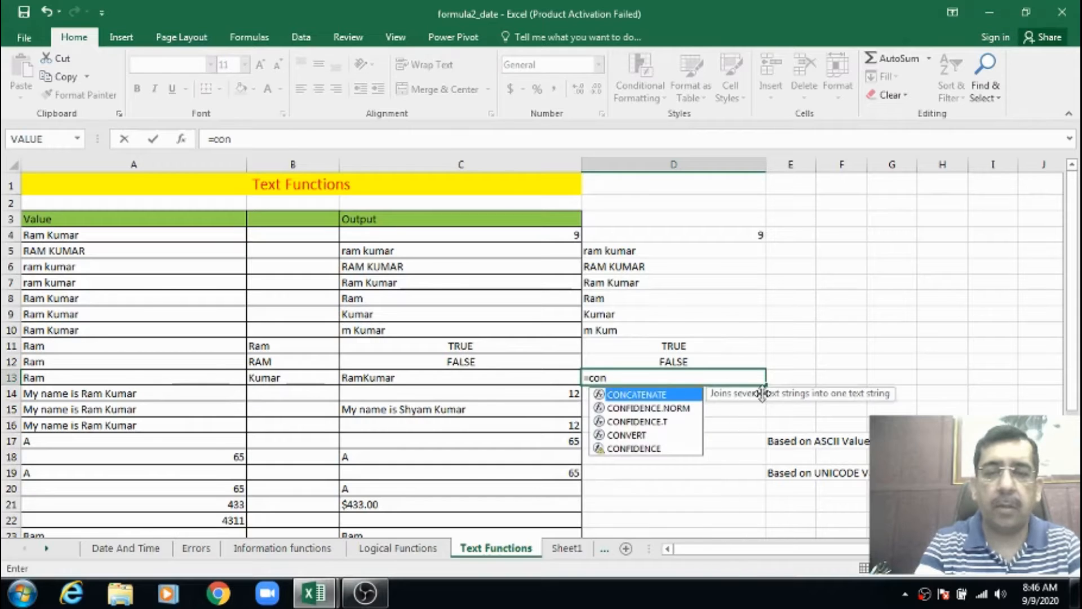
key("Tab")
type("a1")
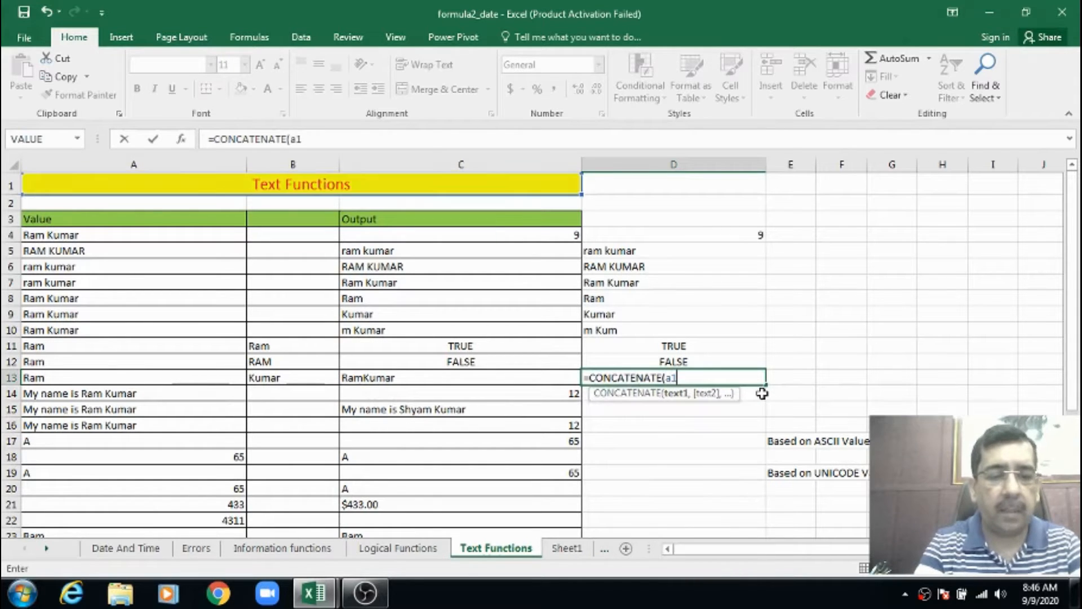
type("3,\" \",")
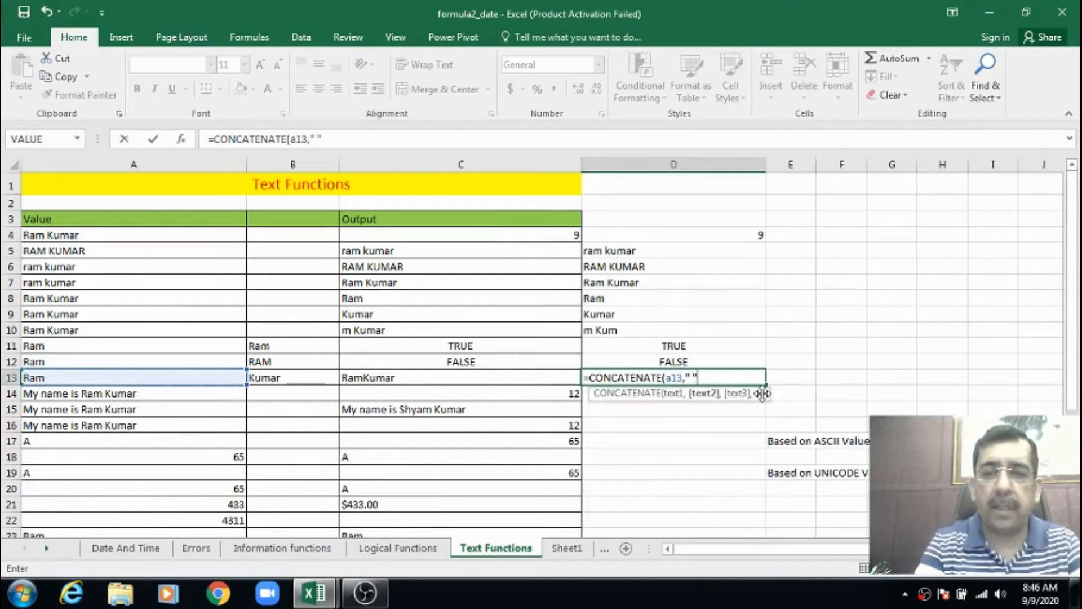
type("b")
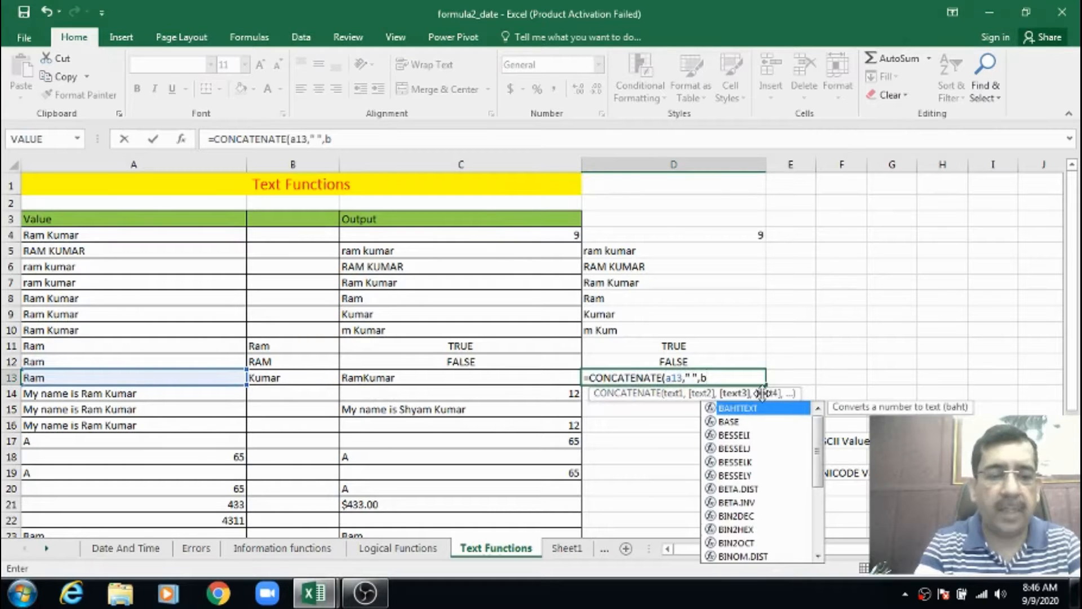
type("13)")
key("Return")
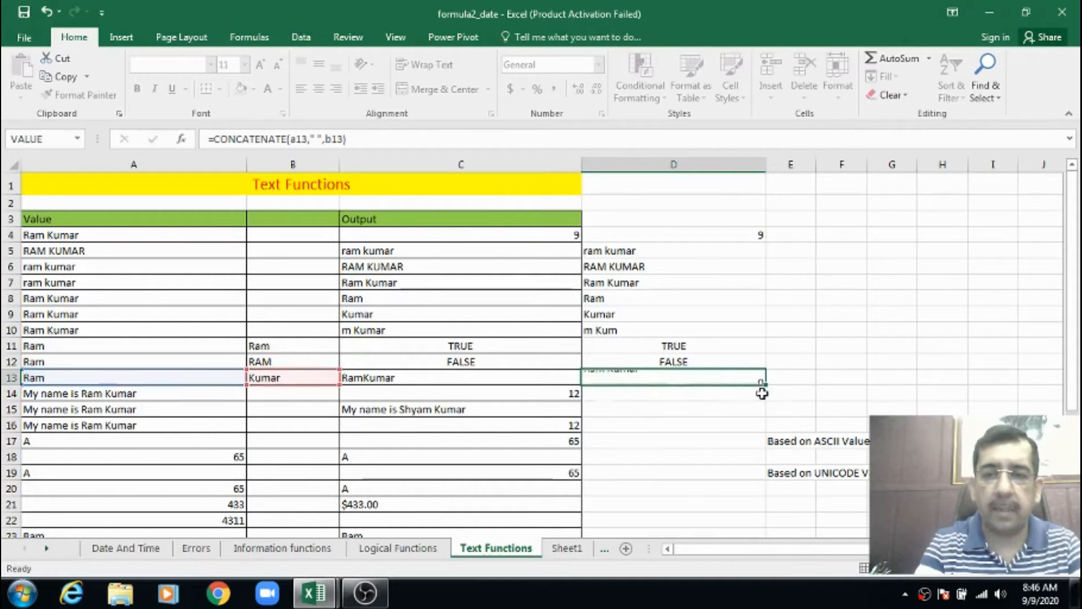
key("Up")
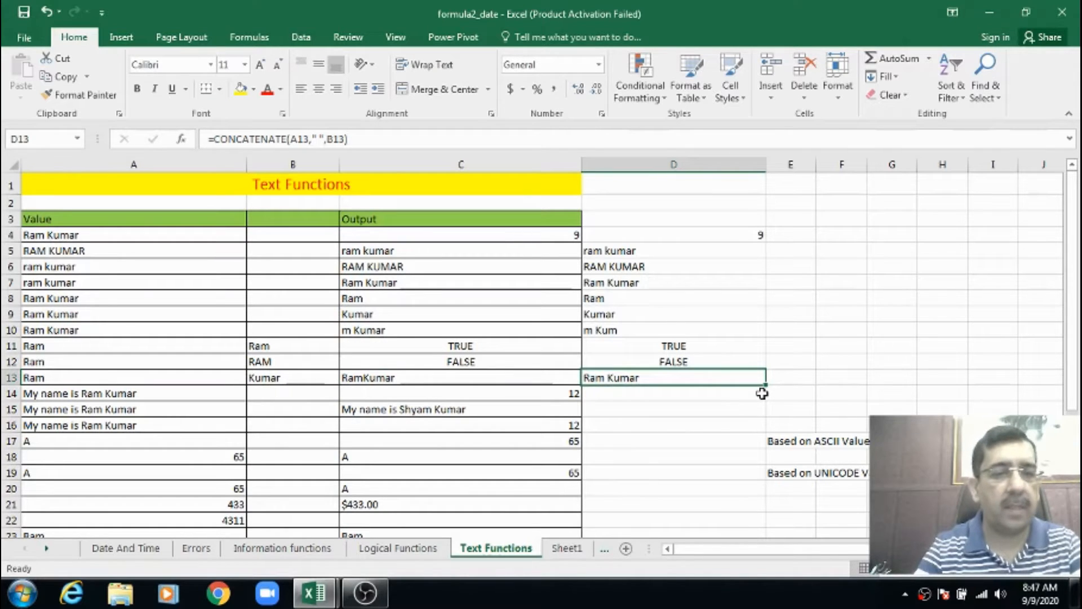
Examine the source sentence in A14 and the example FIND formula in C14
left_click(762, 393)
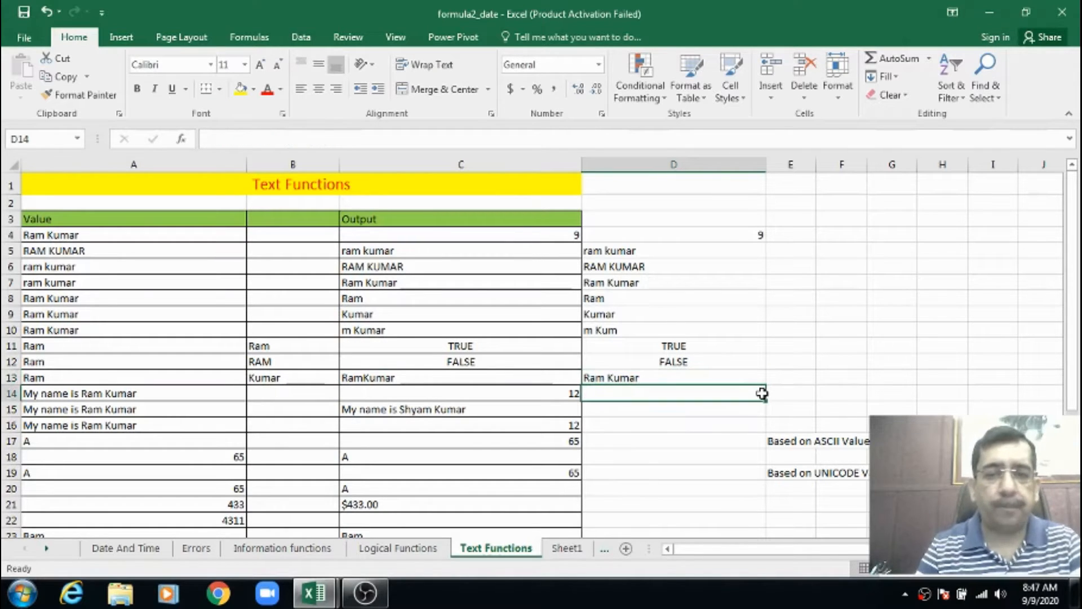
key("Left")
key("Left")
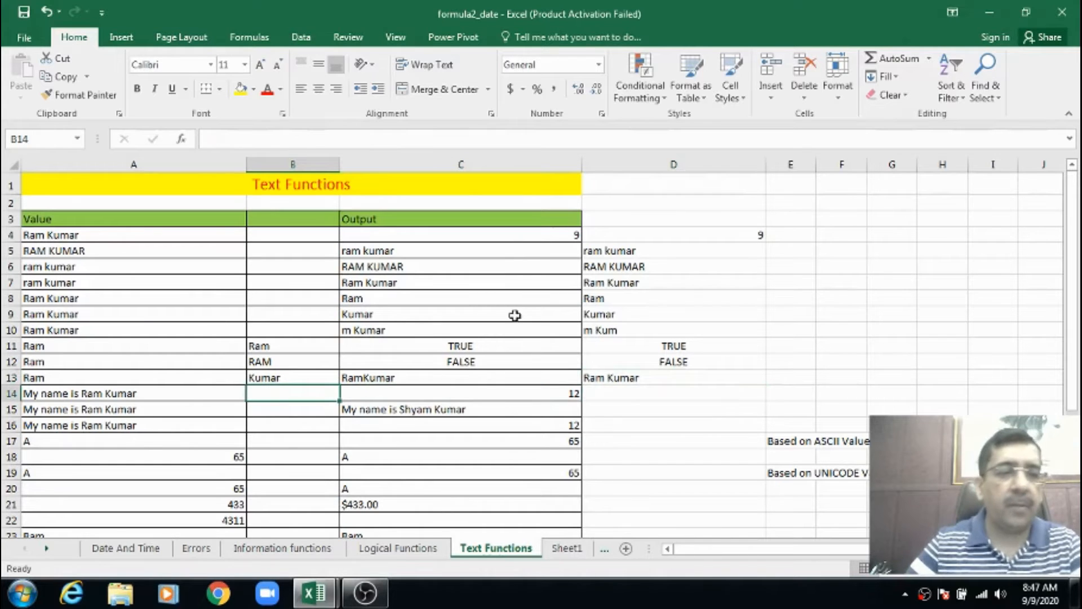
scroll(538, 371, "down", 3)
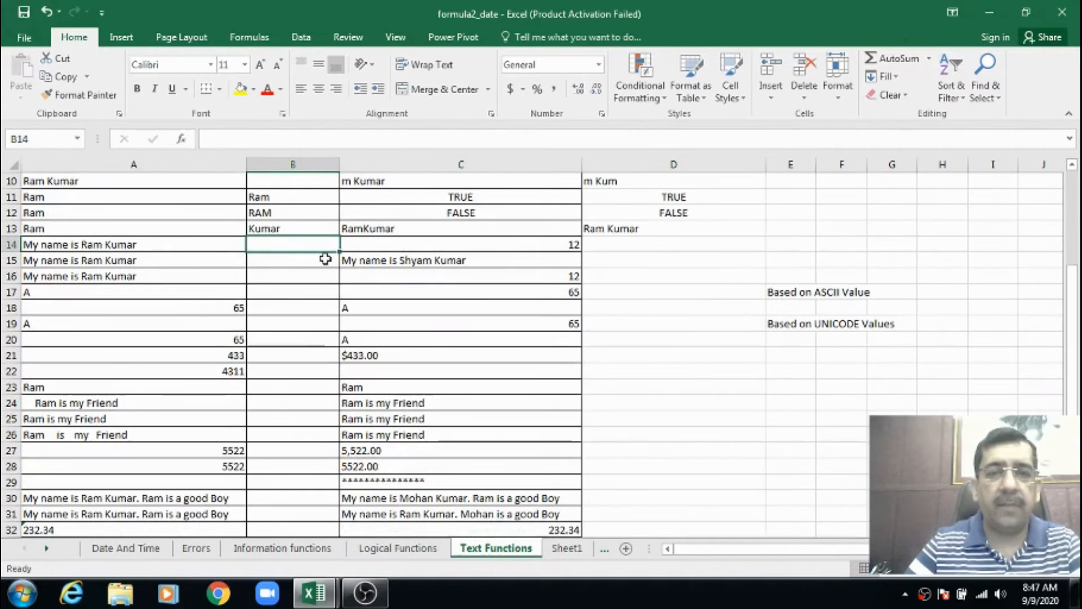
left_click(112, 245)
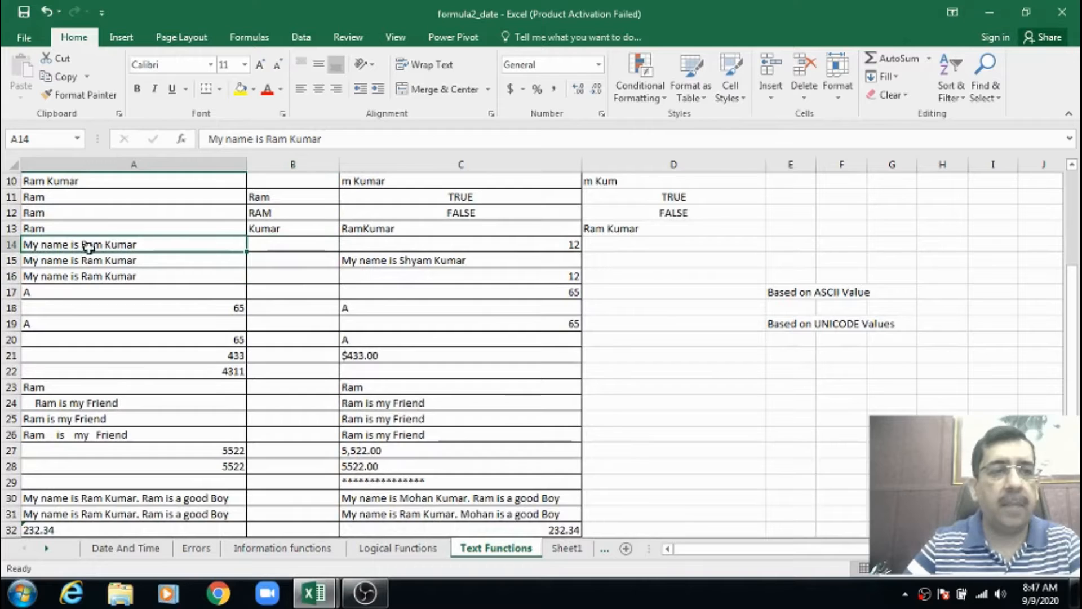
left_click(345, 246)
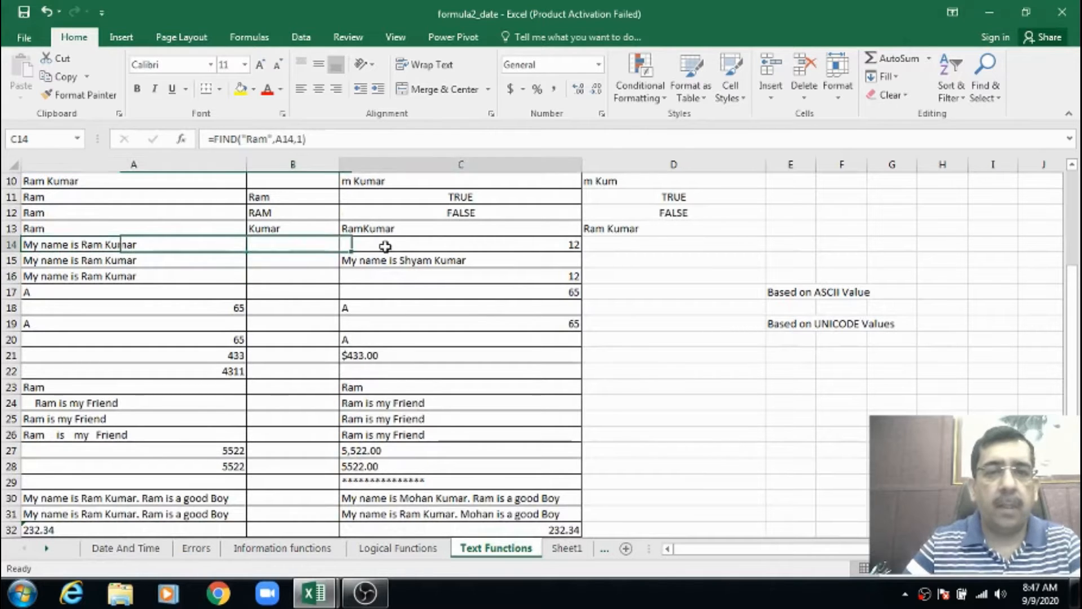
left_click(612, 246)
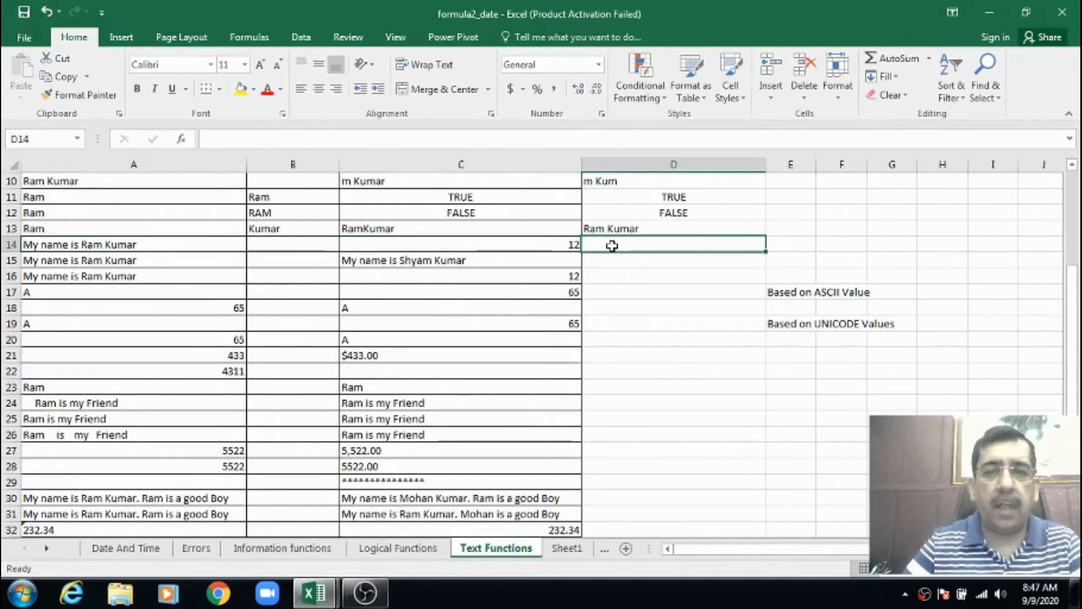
left_click(519, 246)
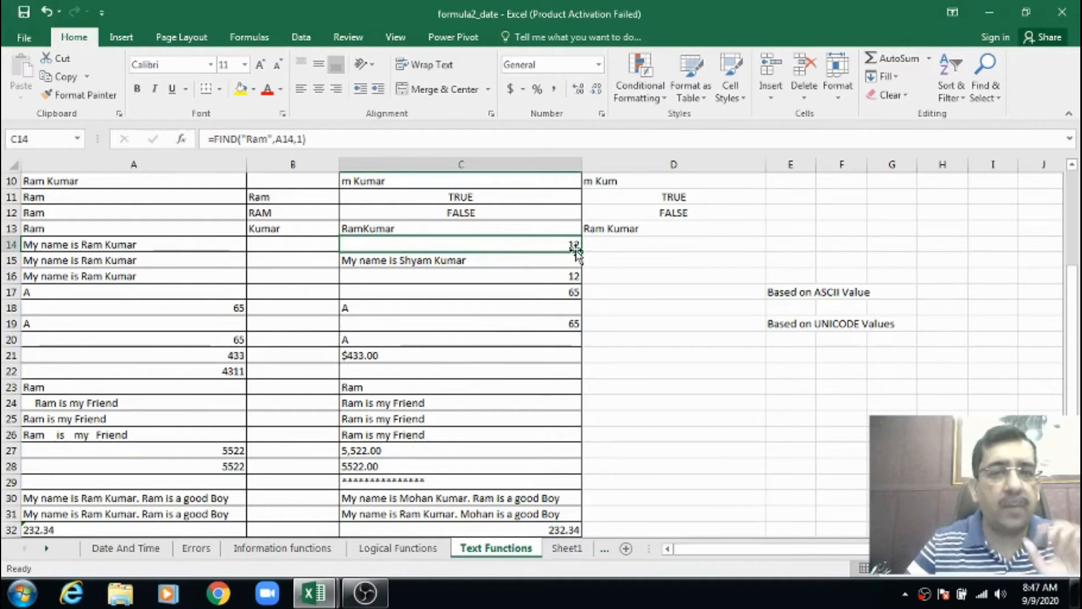
Enter a FIND formula in cell D14 that locates the first name within the sentence in A14, starting from character 1
left_click(616, 246)
double_click(638, 250)
type("=")
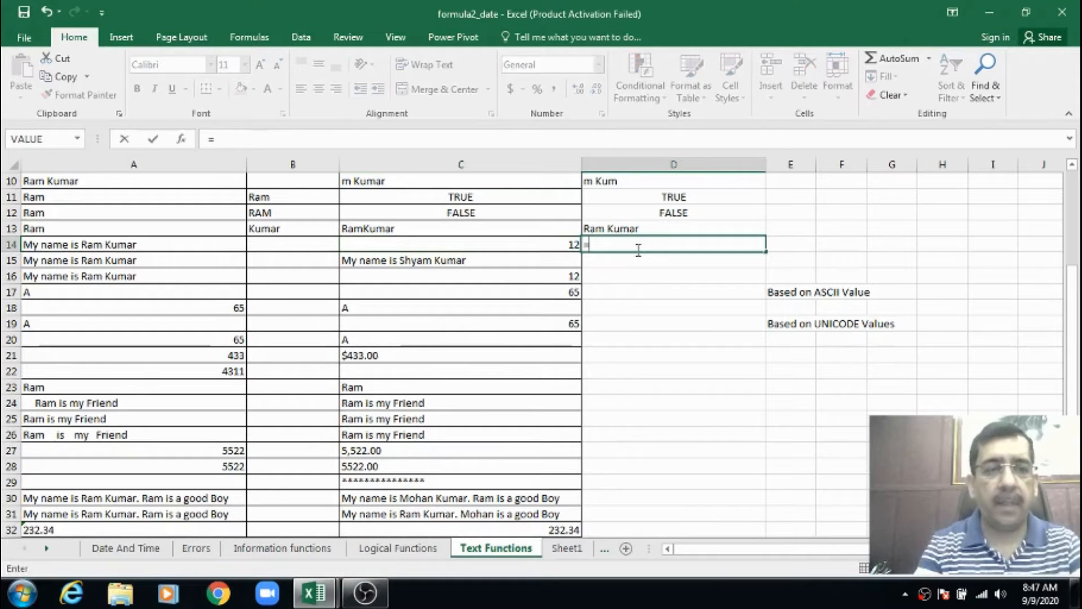
type("find(")
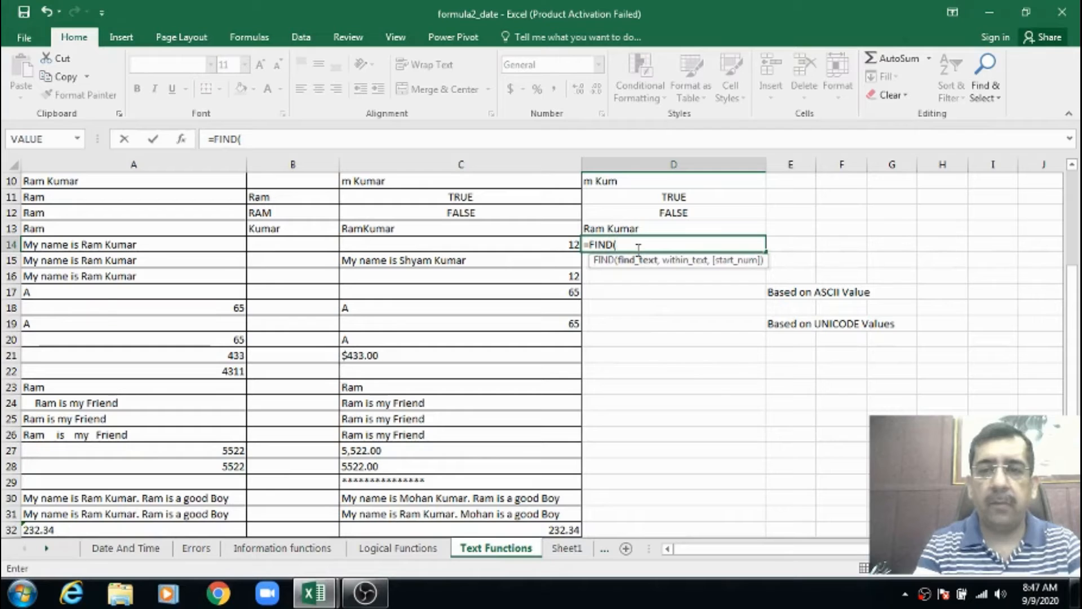
type("\"")
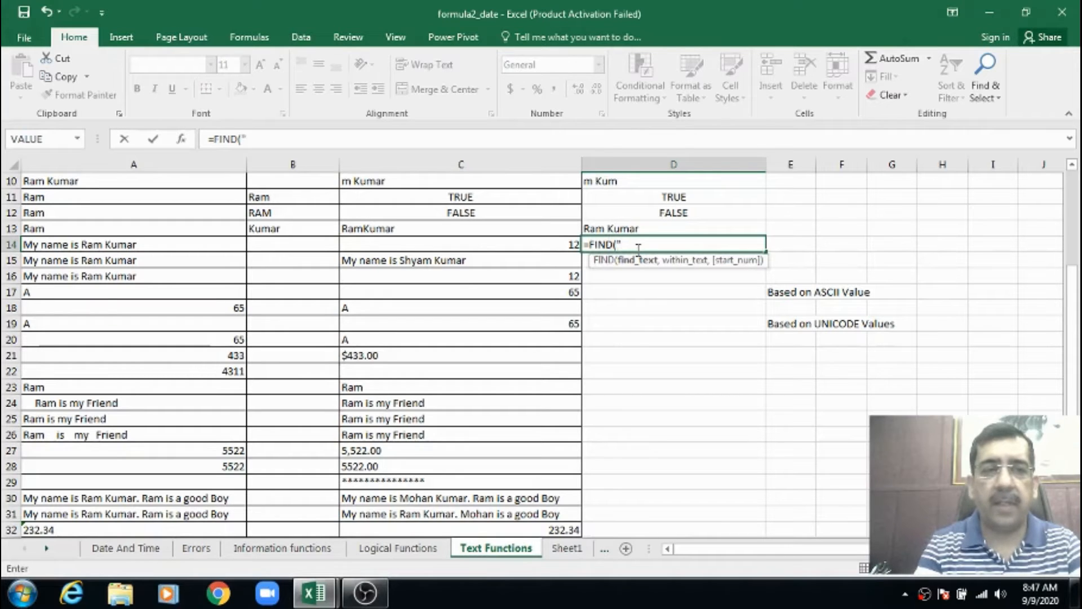
type("Ram\"")
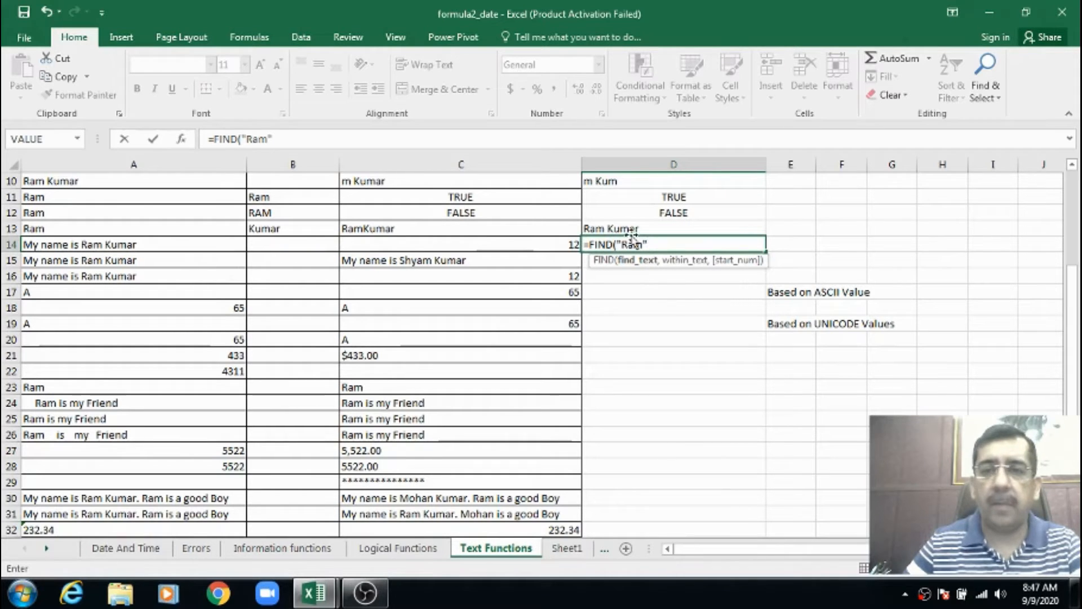
type(",")
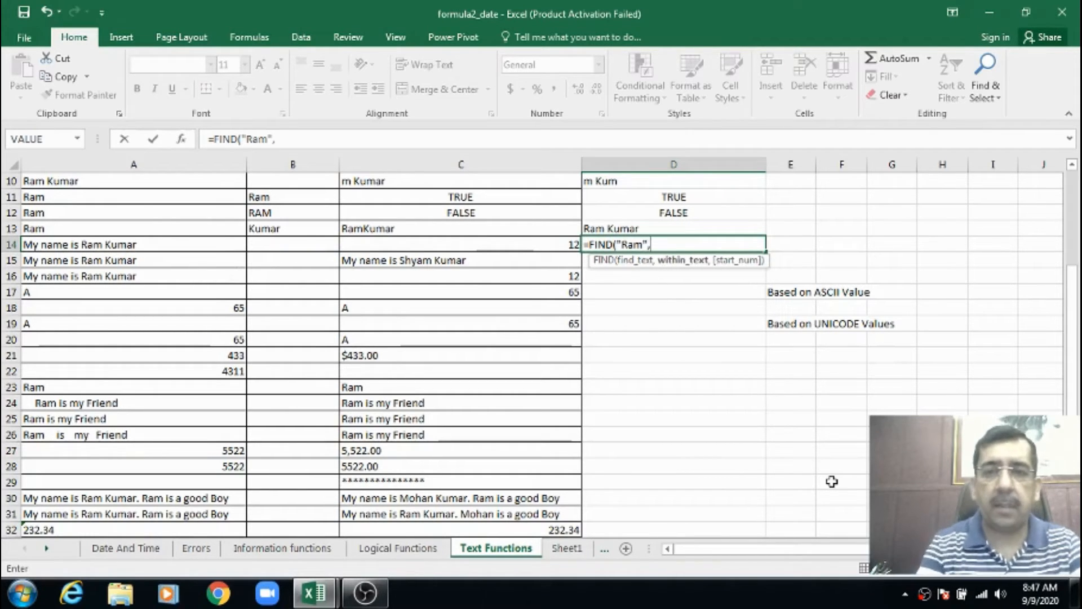
type("a14,")
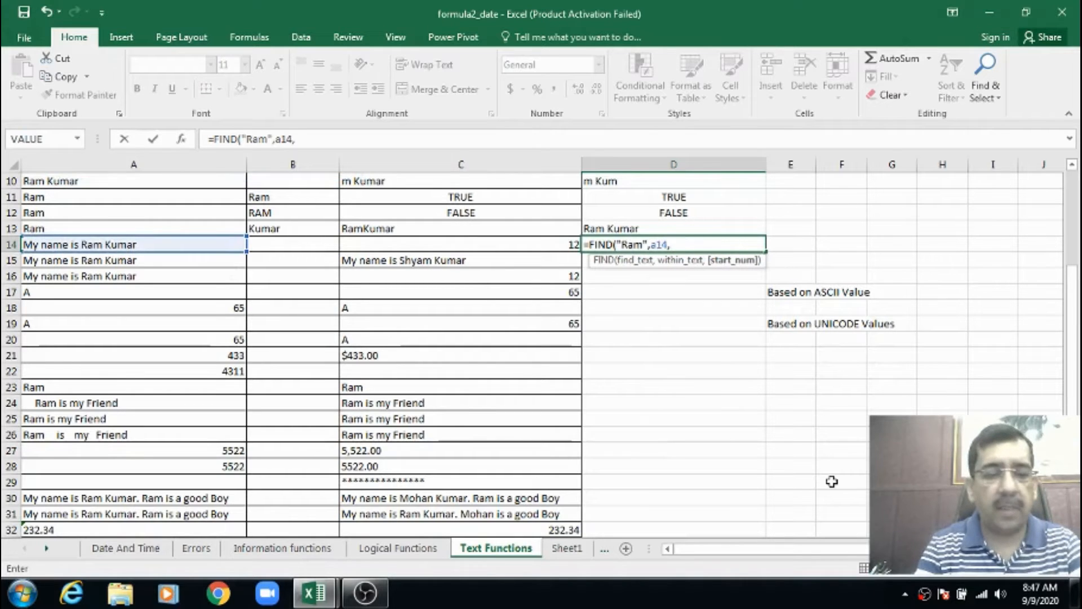
type("1)")
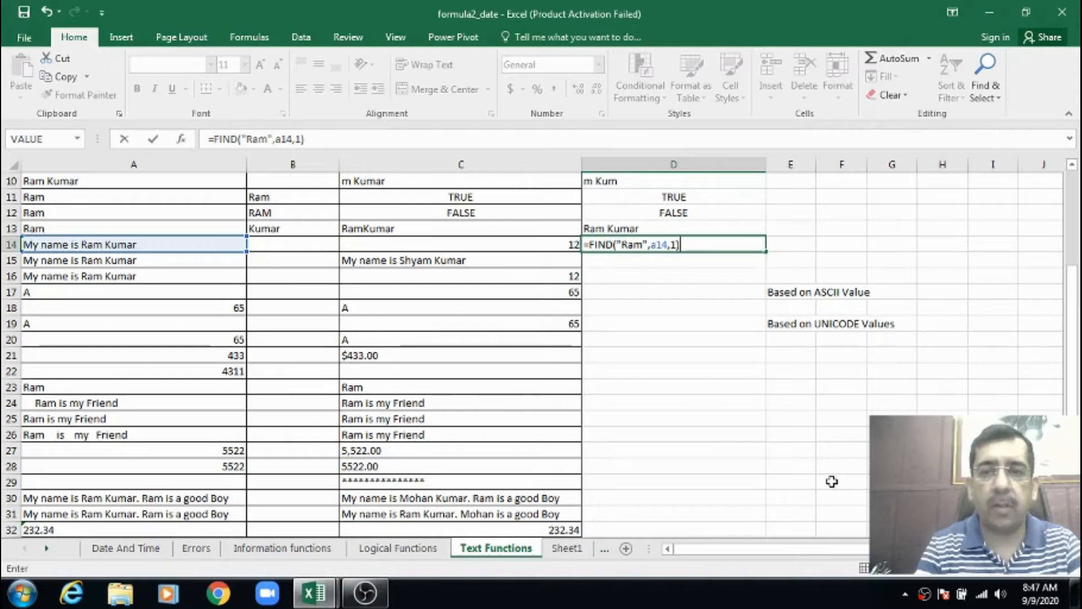
key("Return")
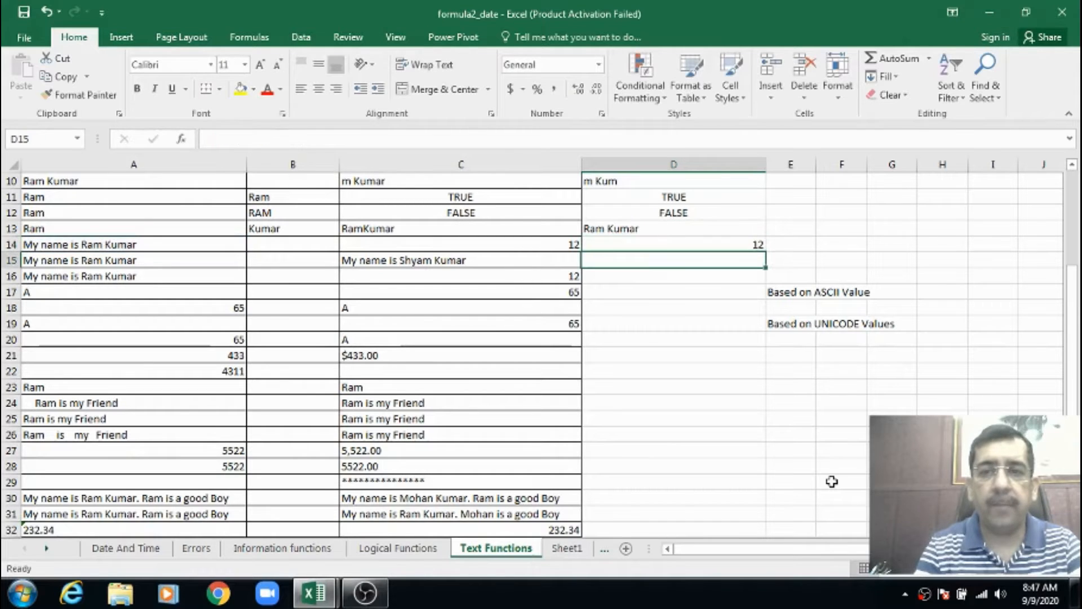
key("Up")
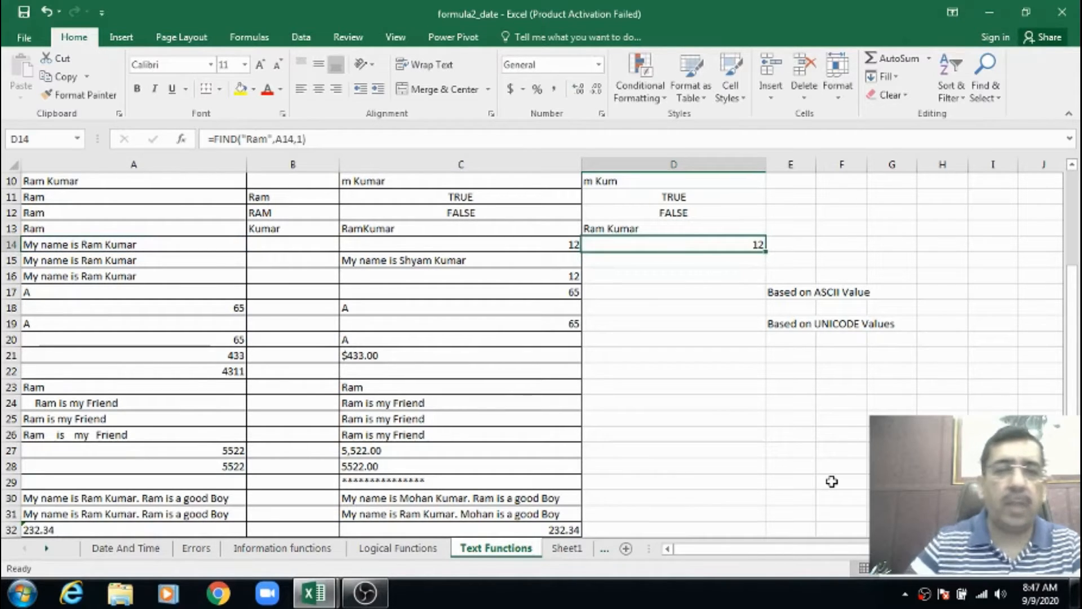
Compare the source sentence in A14 with the FIND formulas in C14 and D14
left_click(91, 245)
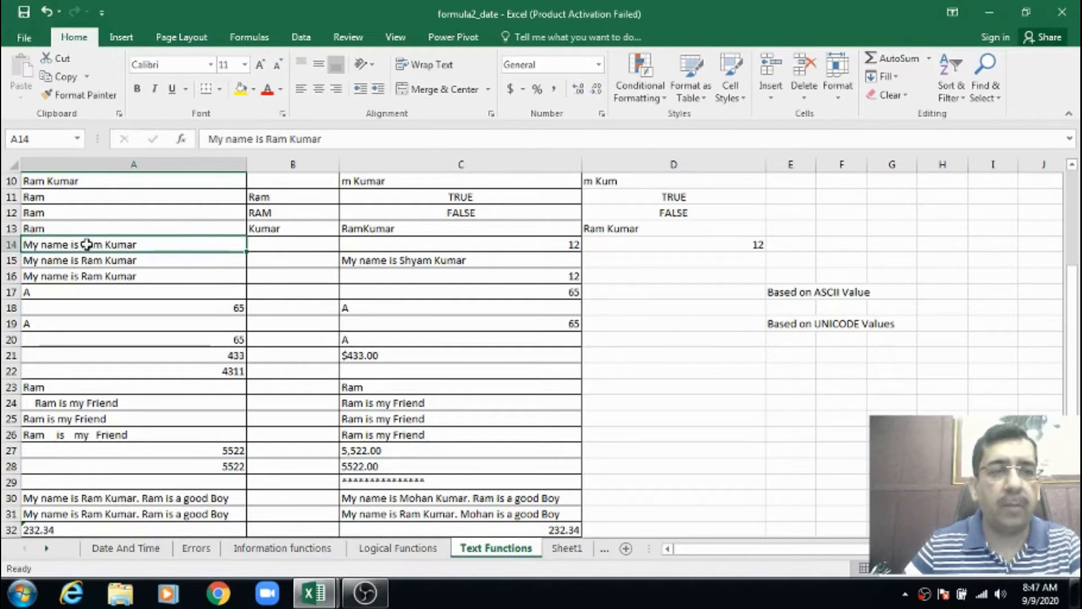
left_click(535, 243)
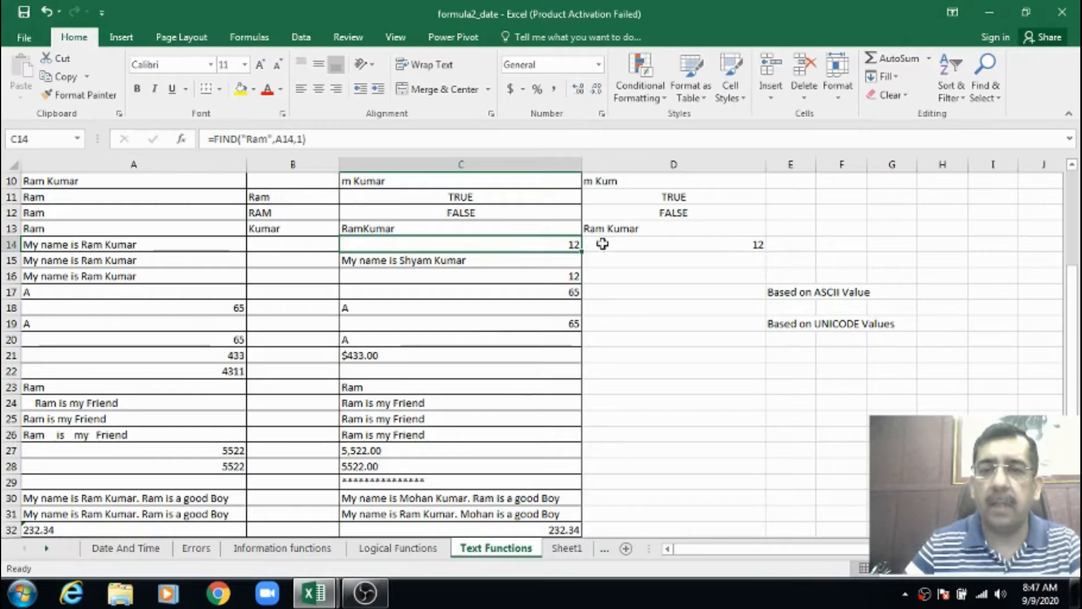
left_click(647, 239)
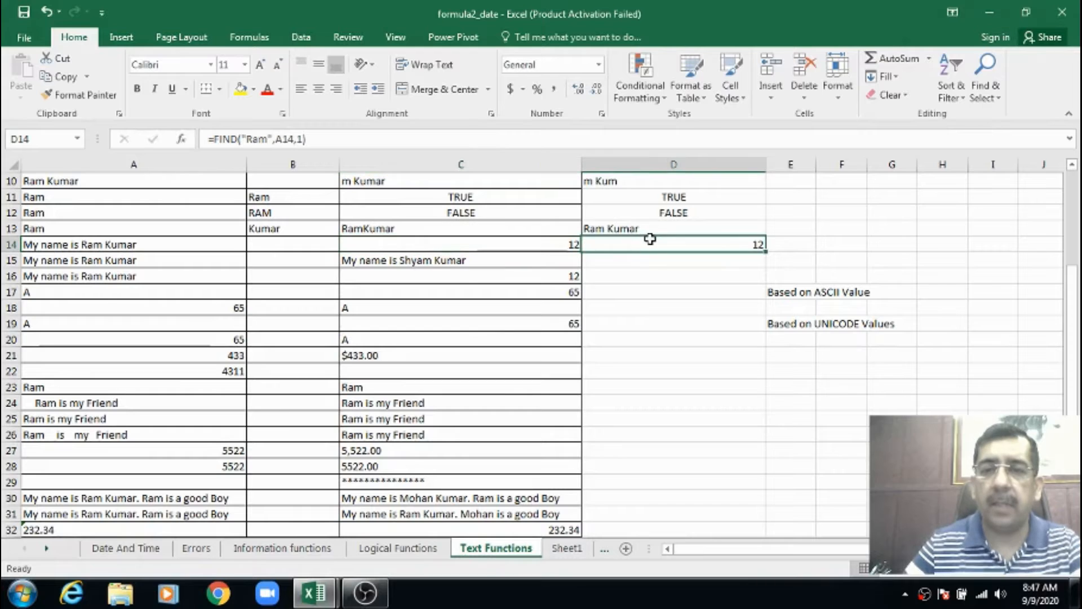
left_click(488, 241)
Examine the source sentence in A15 and the example REPLACE formula in C15
left_click(204, 264)
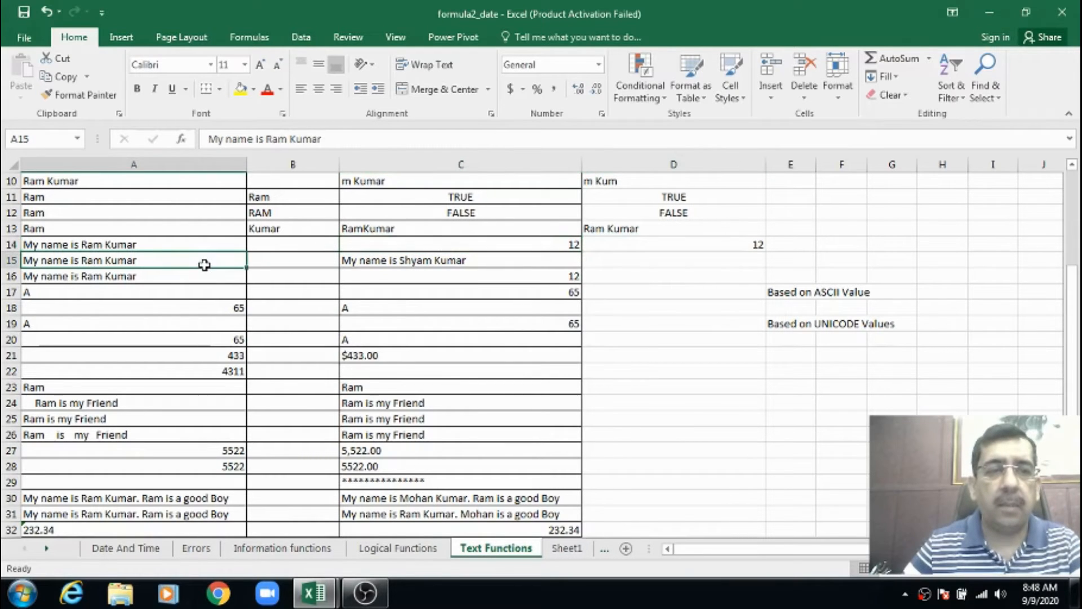
left_click(417, 259)
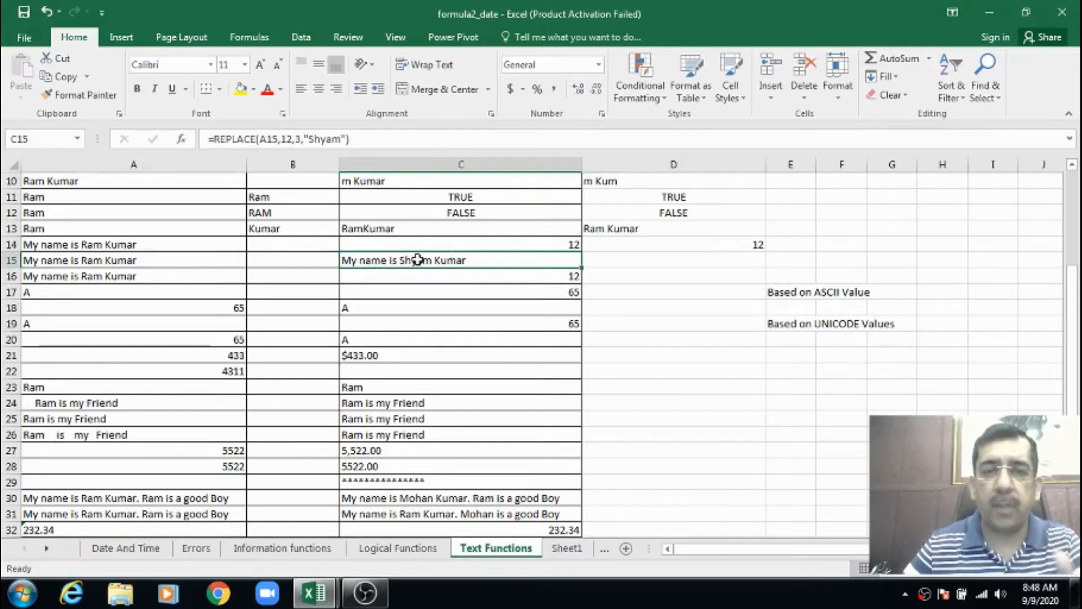
left_click(623, 263)
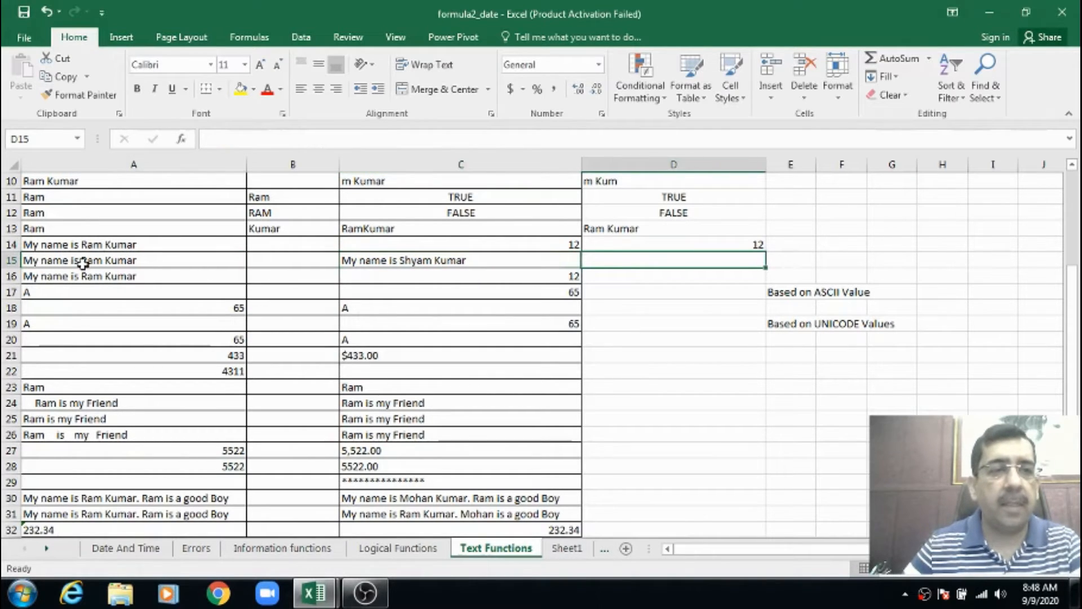
left_click(121, 262)
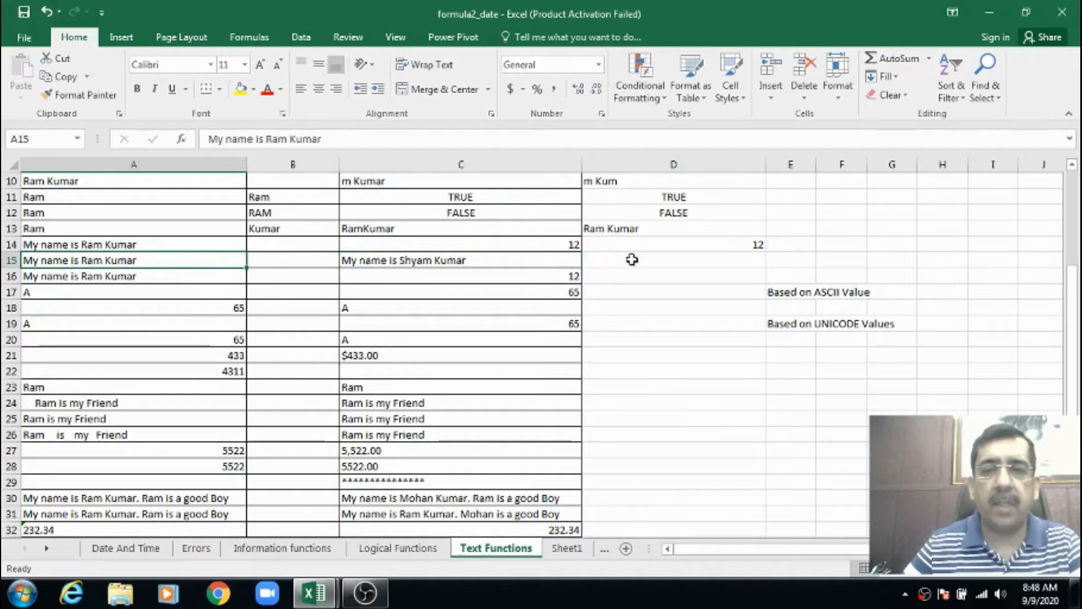
Enter a REPLACE formula in D15 that swaps 3 characters of A15, starting at position 12, for the replacement name used in C15's formula
left_click(631, 260)
type("=")
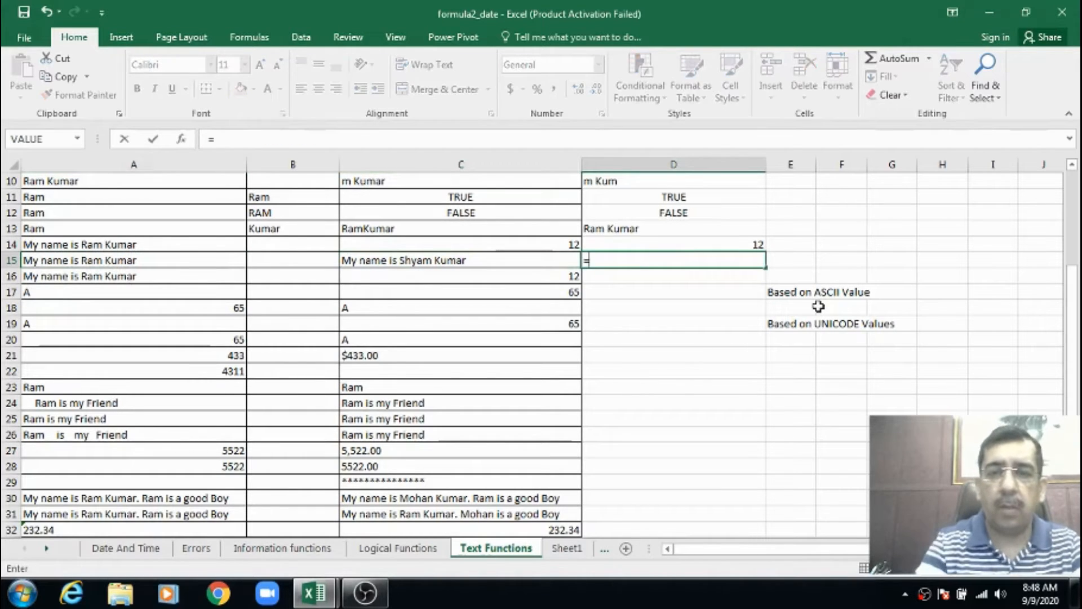
type("Rep")
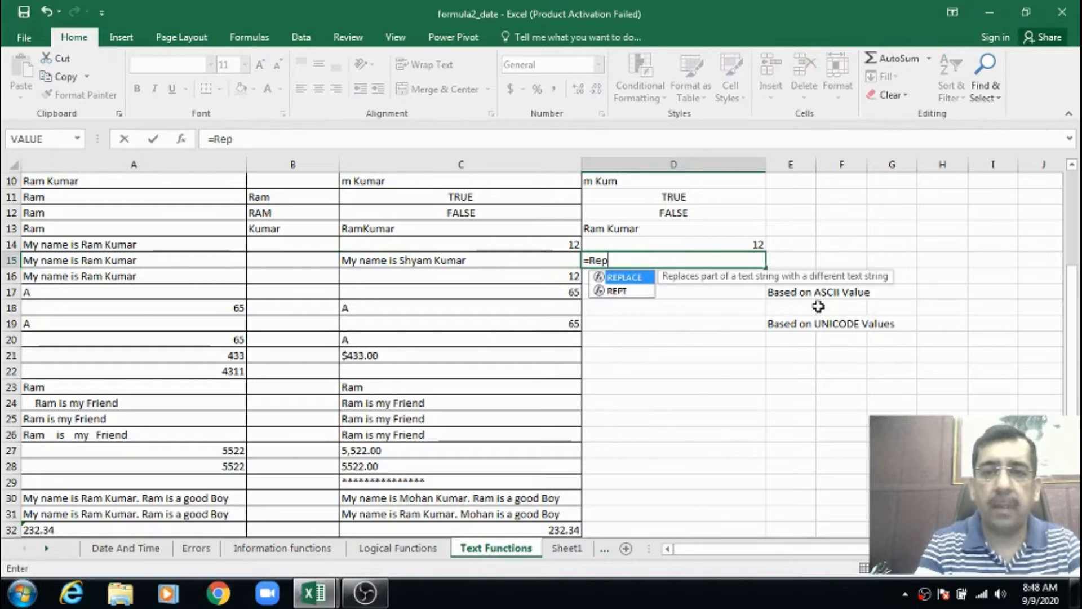
key("Tab")
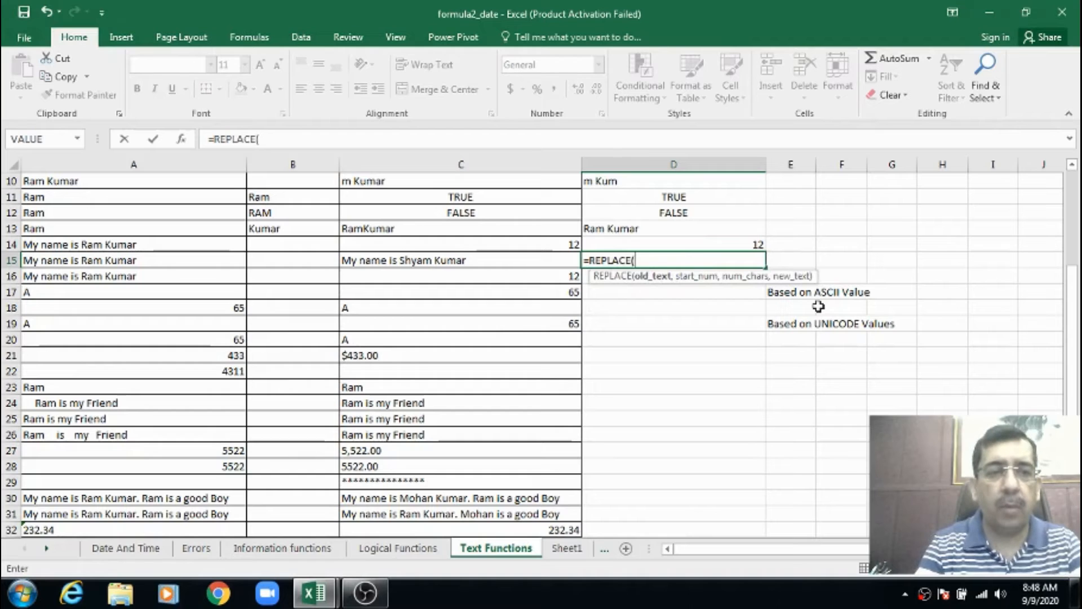
type("a15,")
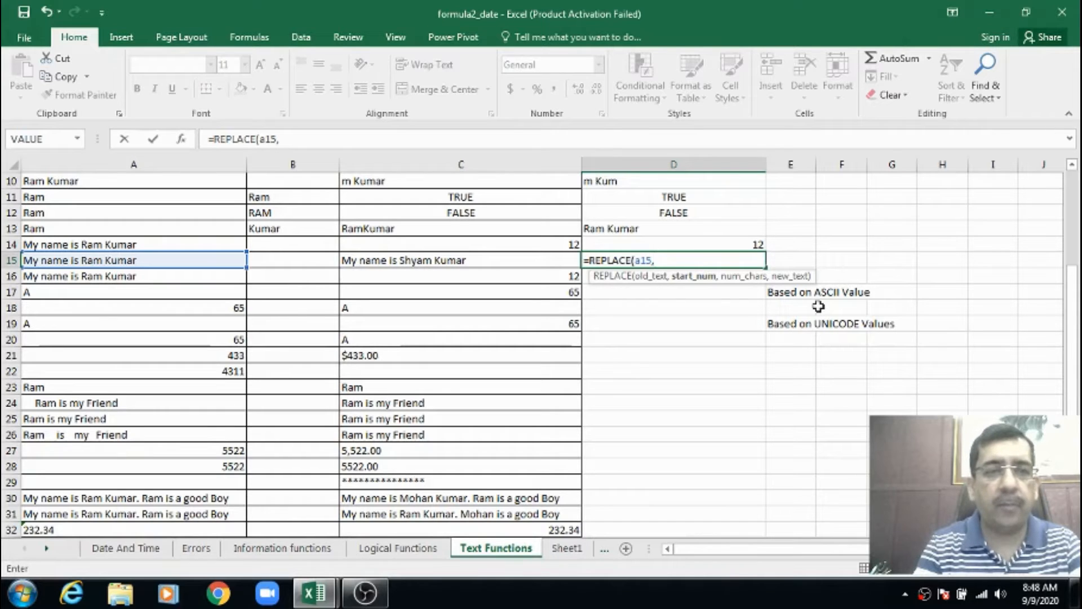
type("12,")
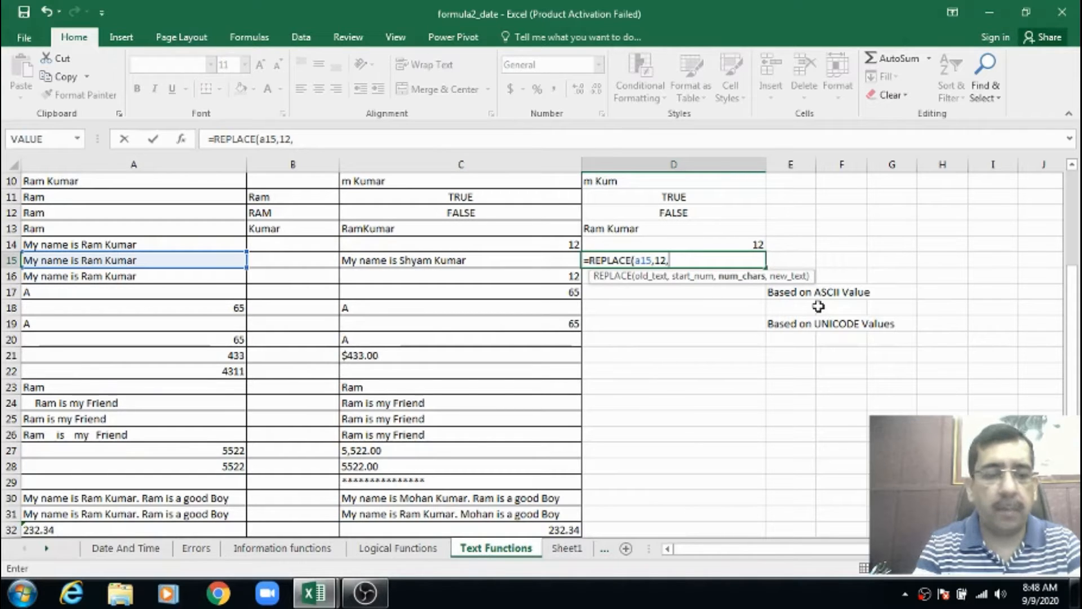
type("3,")
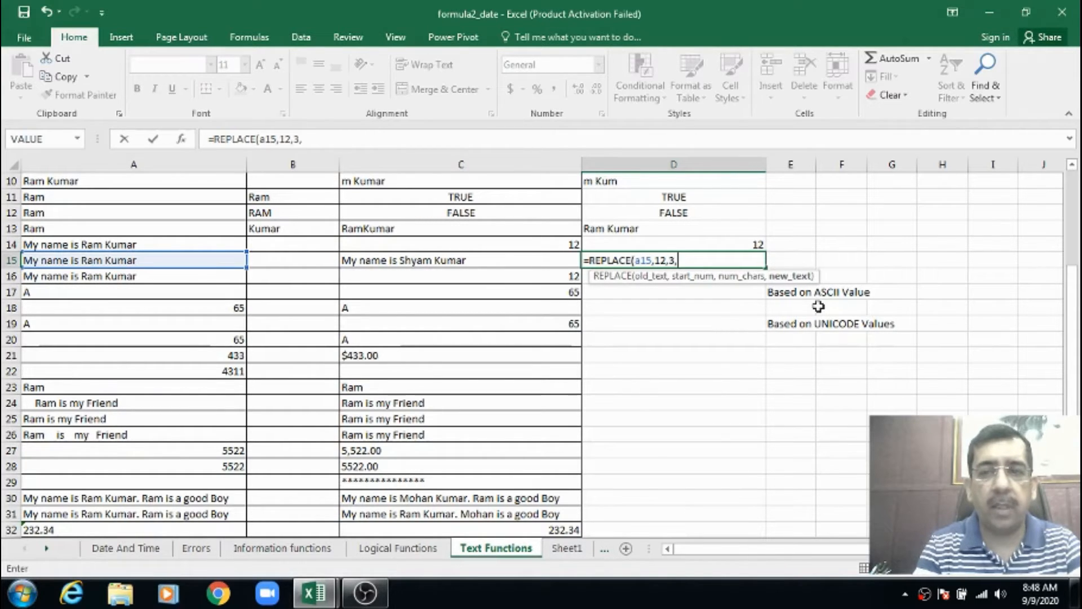
type("\"Shyam")
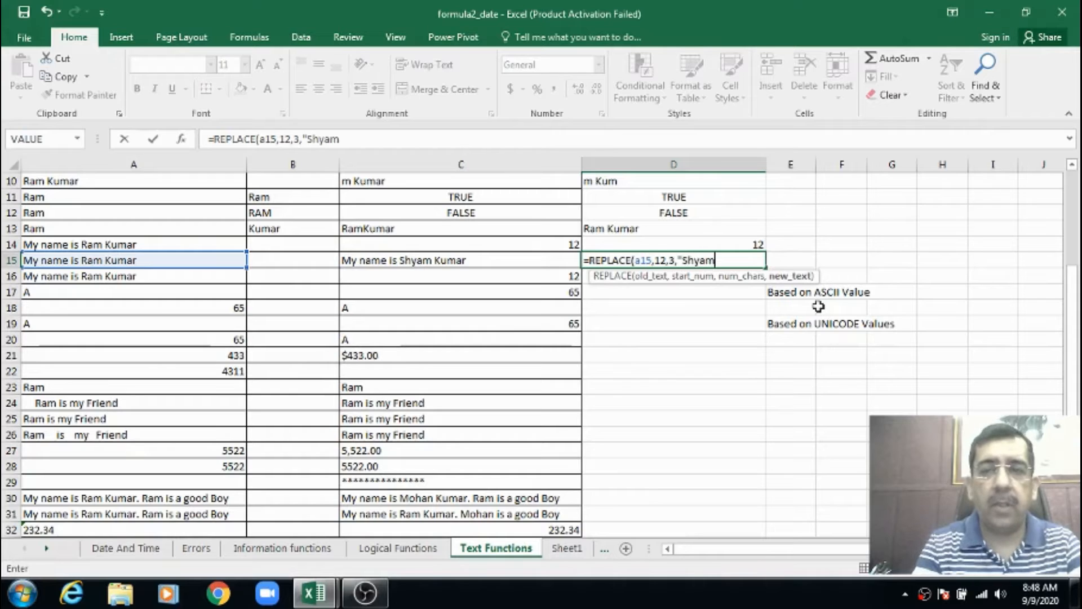
type("\")")
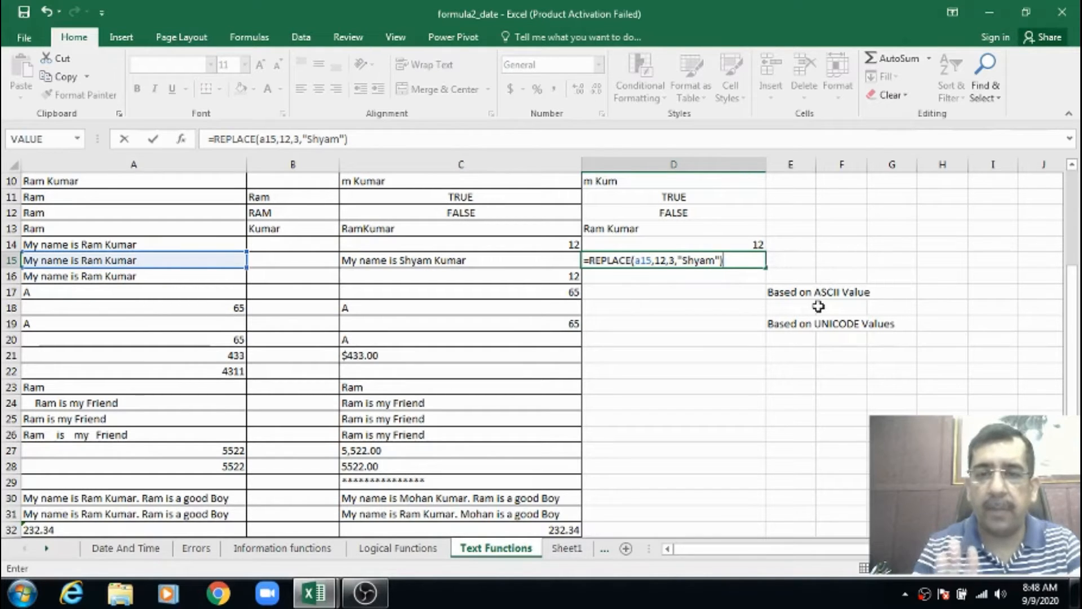
key("Return")
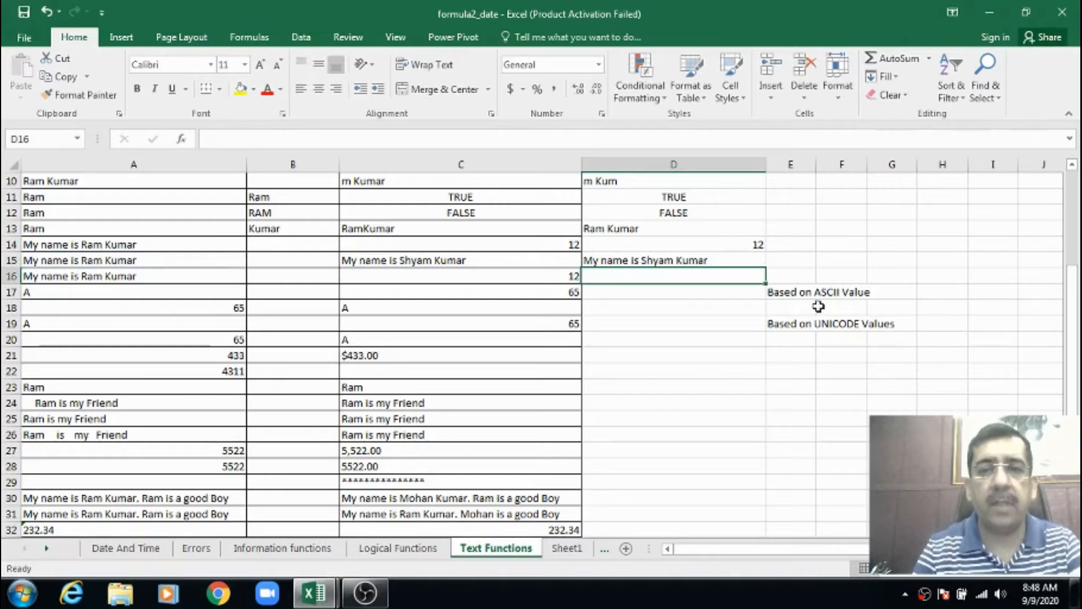
key("Up")
key("Down")
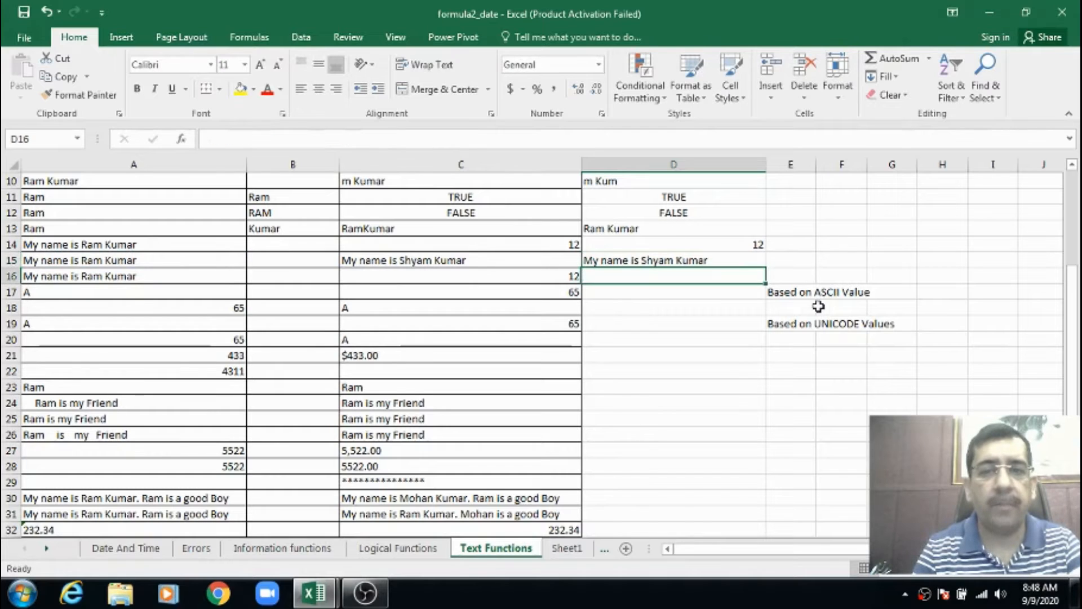
Examine the source sentence in A16 and the example SEARCH formula in C16
key("Left")
key("Up")
key("Down")
key("Left")
key("Left")
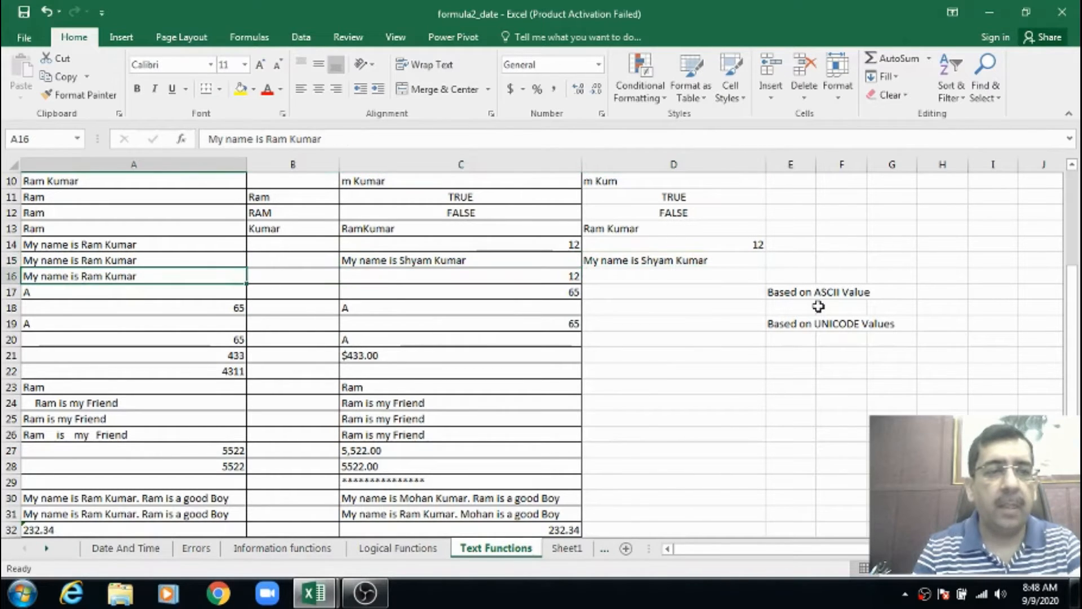
key("Right")
key("Right")
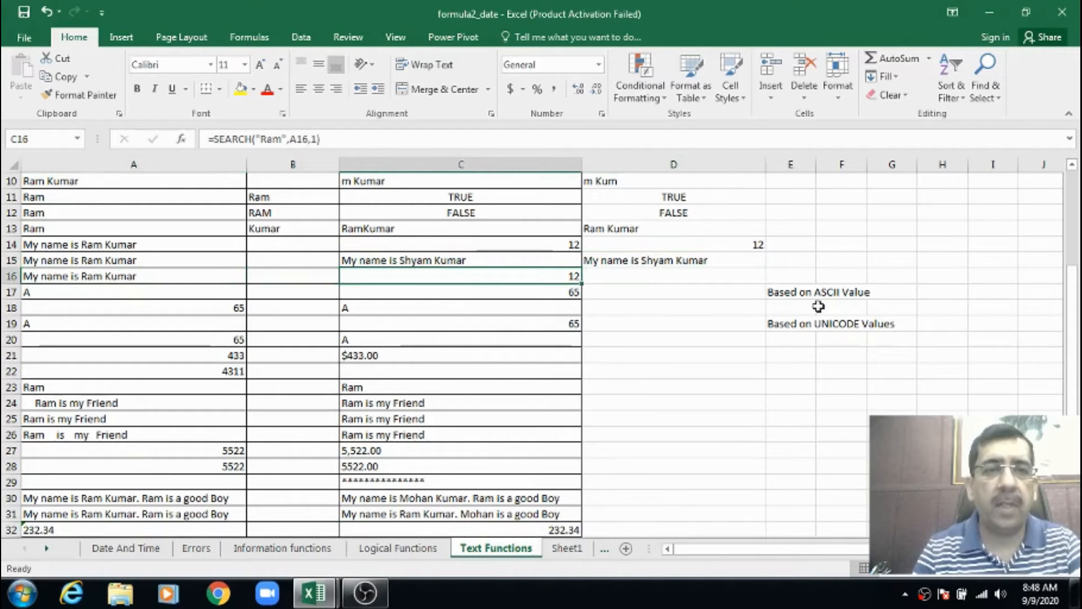
Enter a SEARCH formula in D16 that looks for the first name used in C16's formula within A16, starting at position 1
key("Right")
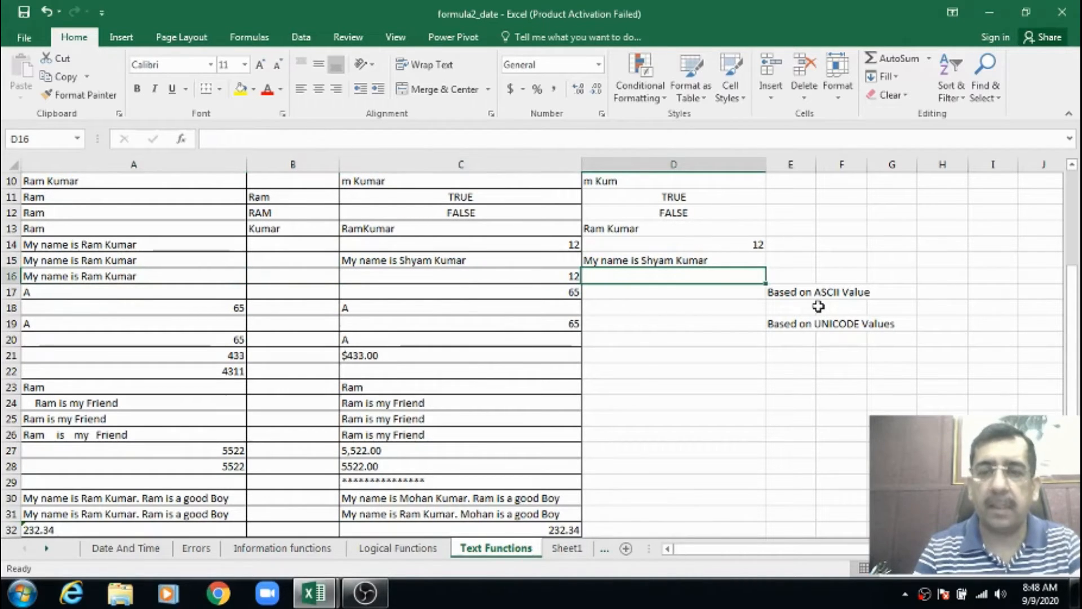
type("=")
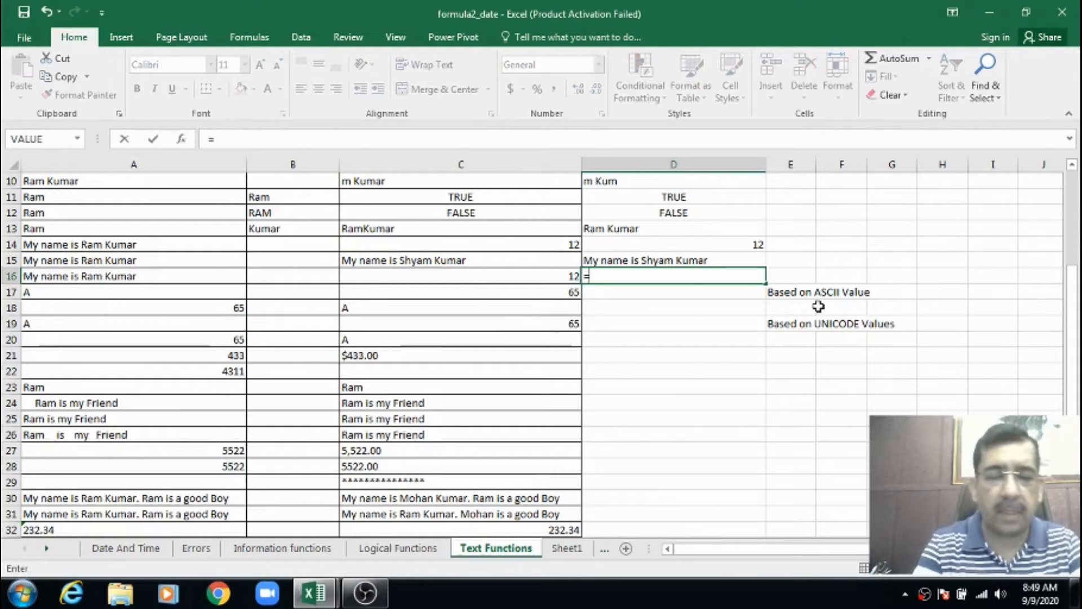
type("search")
key("Tab")
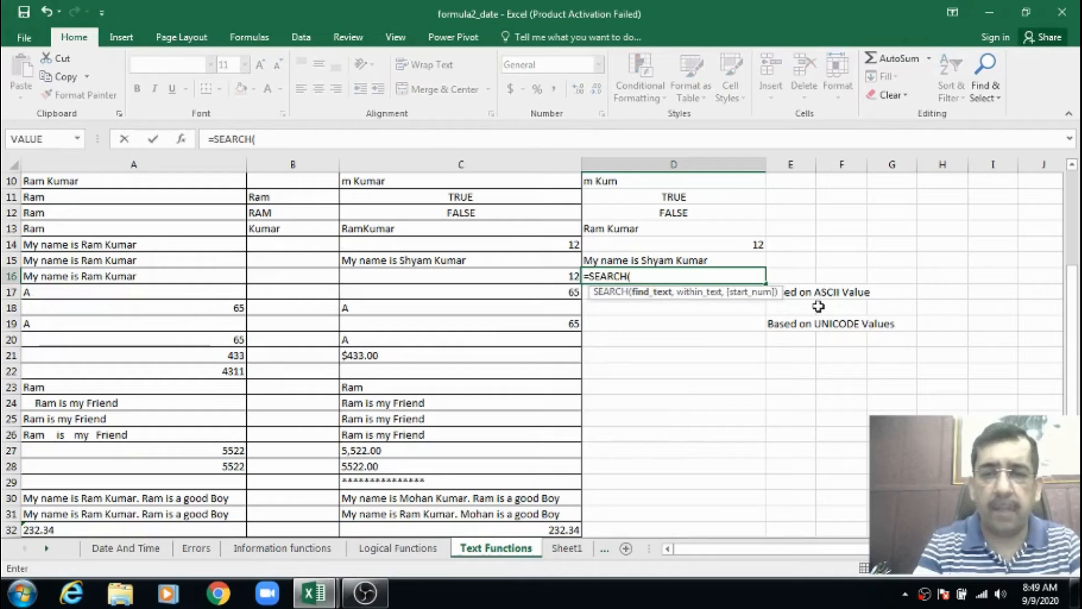
type("\"R")
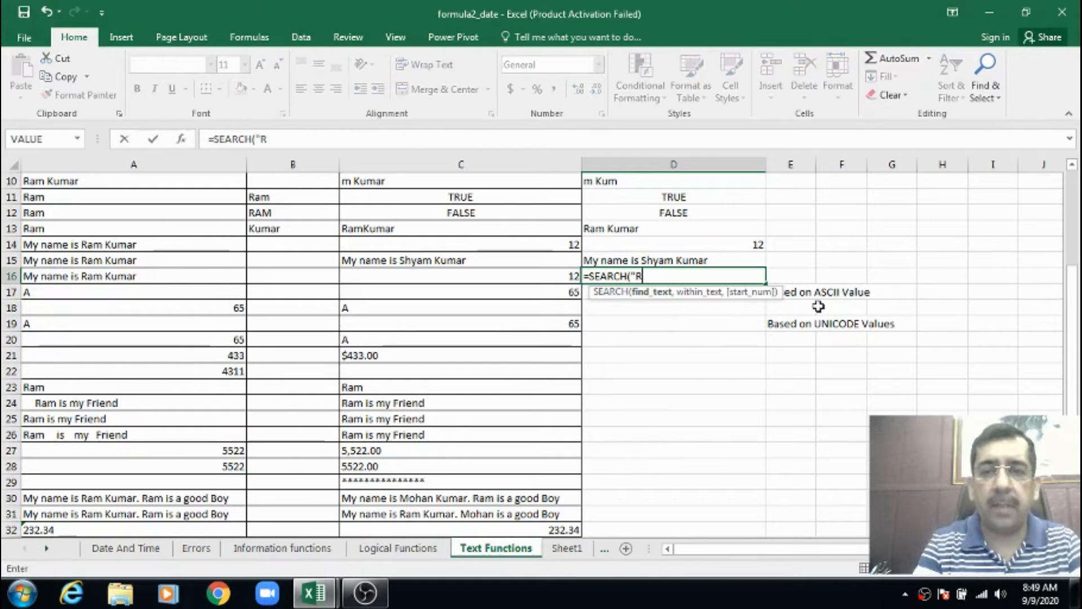
type("am\",")
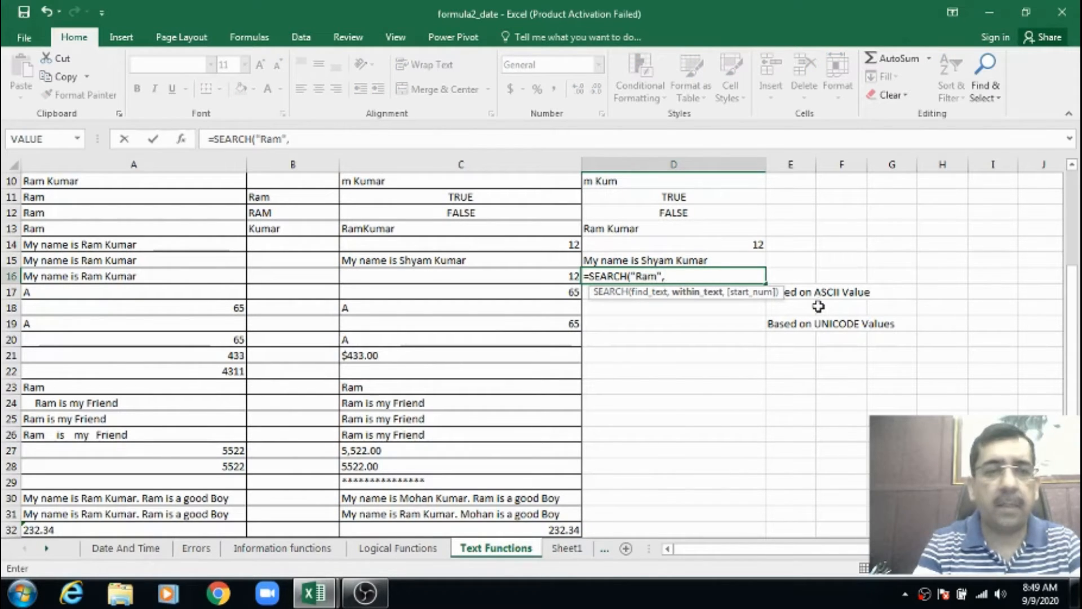
type("a16,")
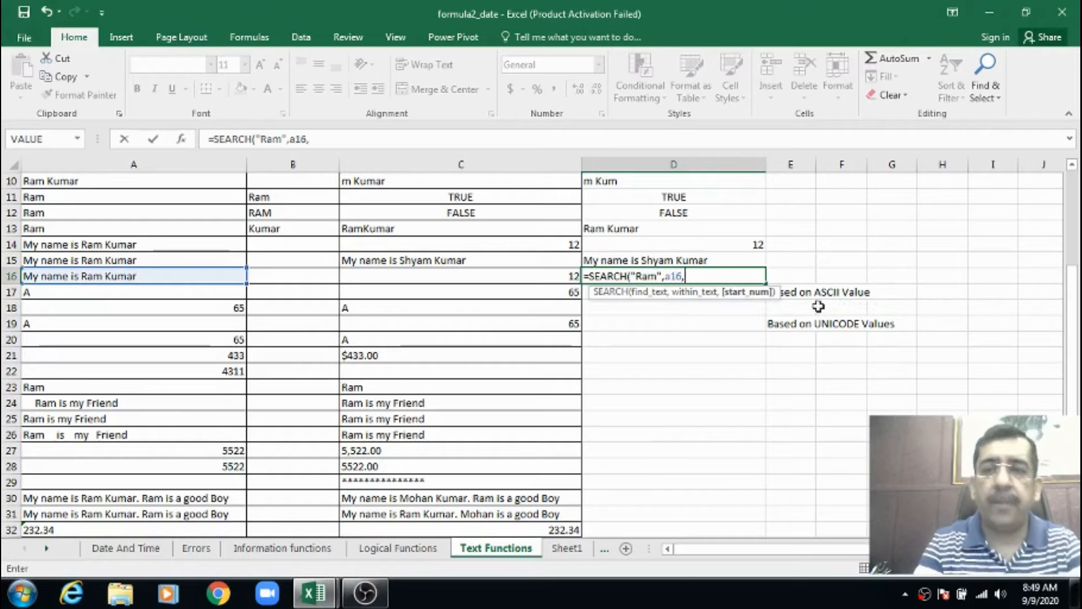
type("1)")
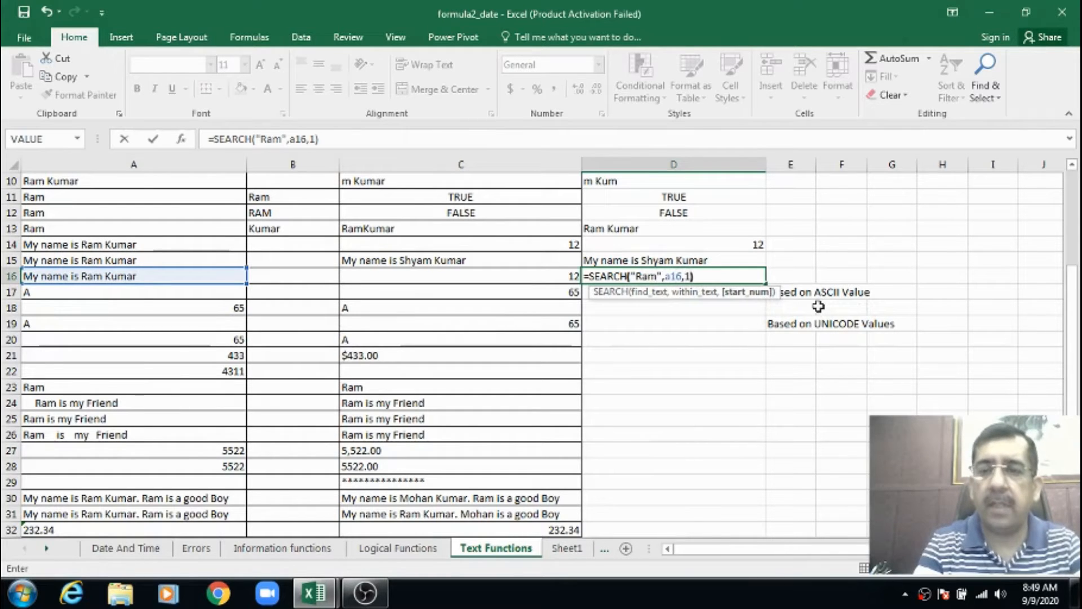
key("Return")
key("Up")
key("Up")
key("Up")
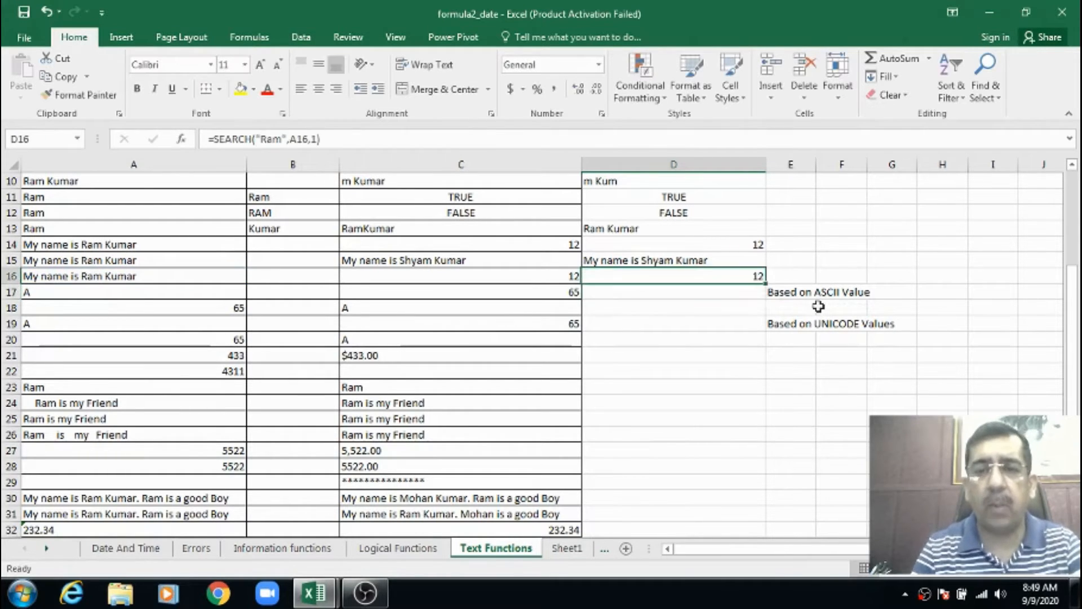
key("Down")
key("Down")
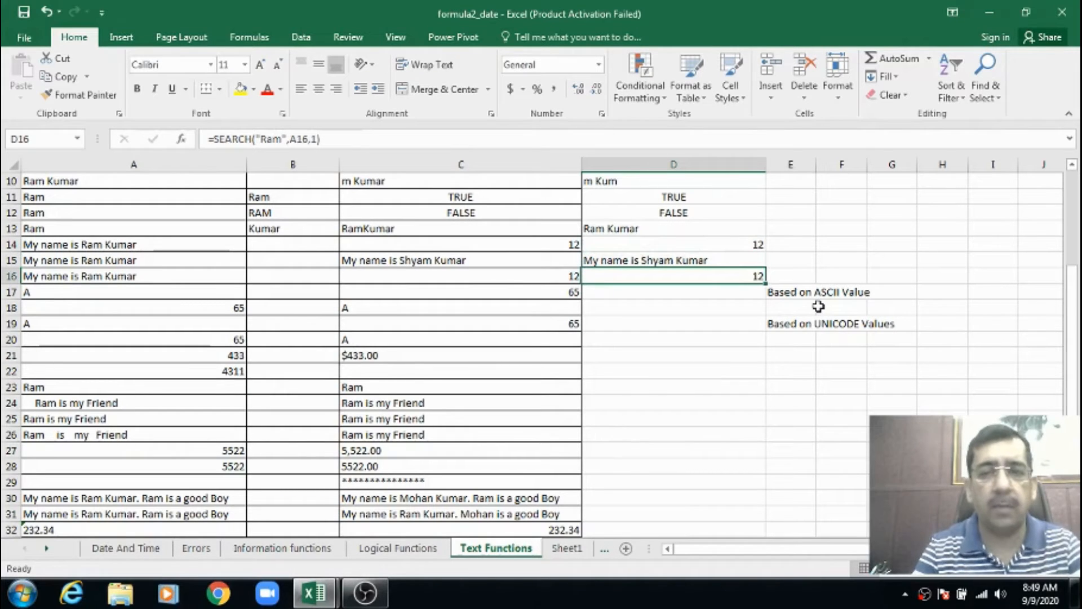
Enter a CODE formula in D17 that returns the character code of the letter in A17
key("Left")
key("Left")
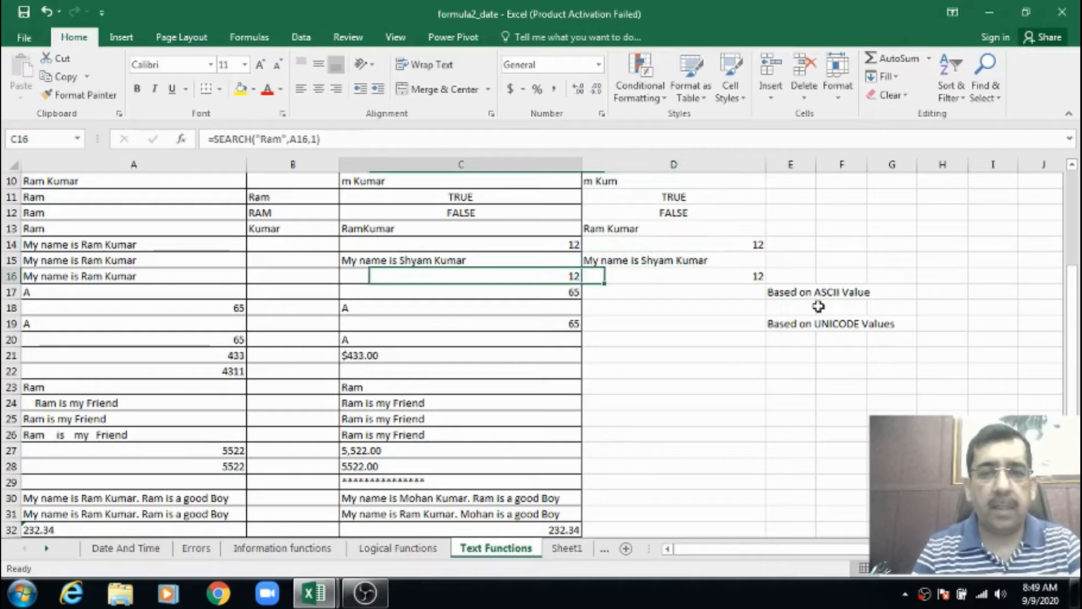
key("Down")
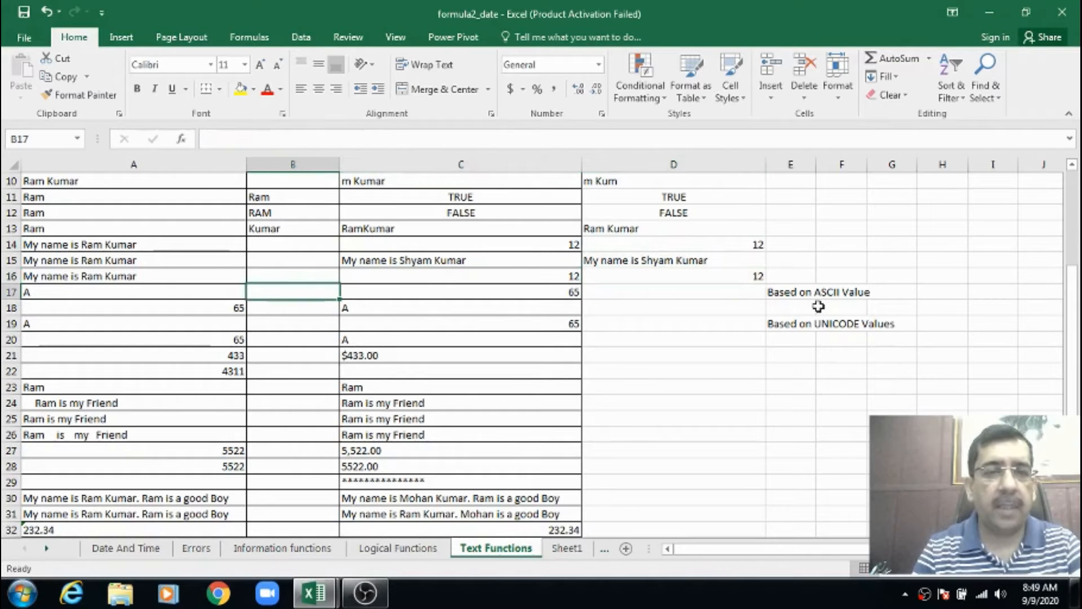
key("Left")
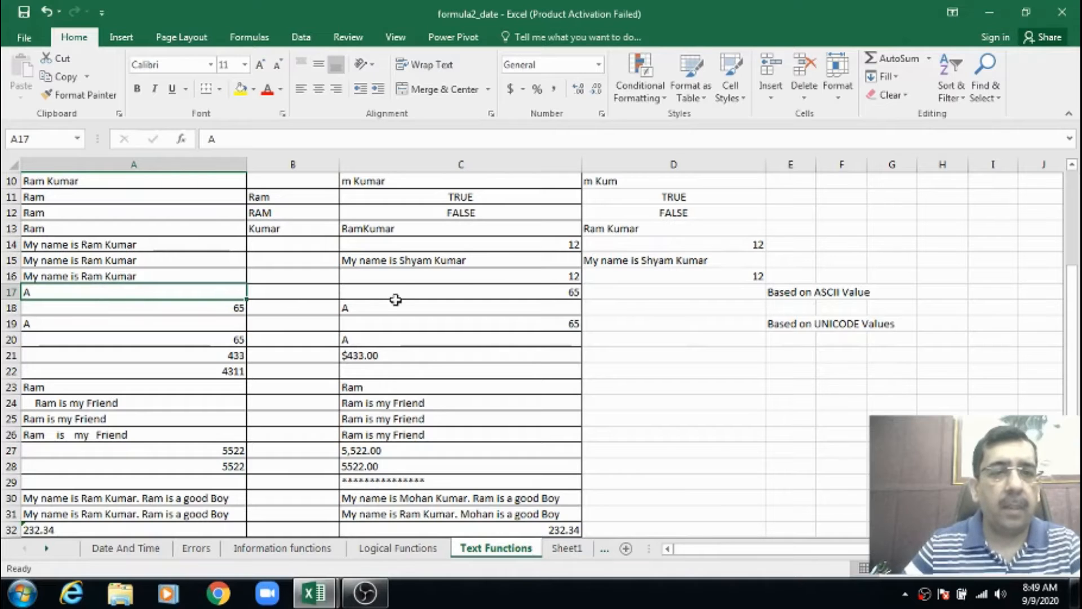
left_click(624, 292)
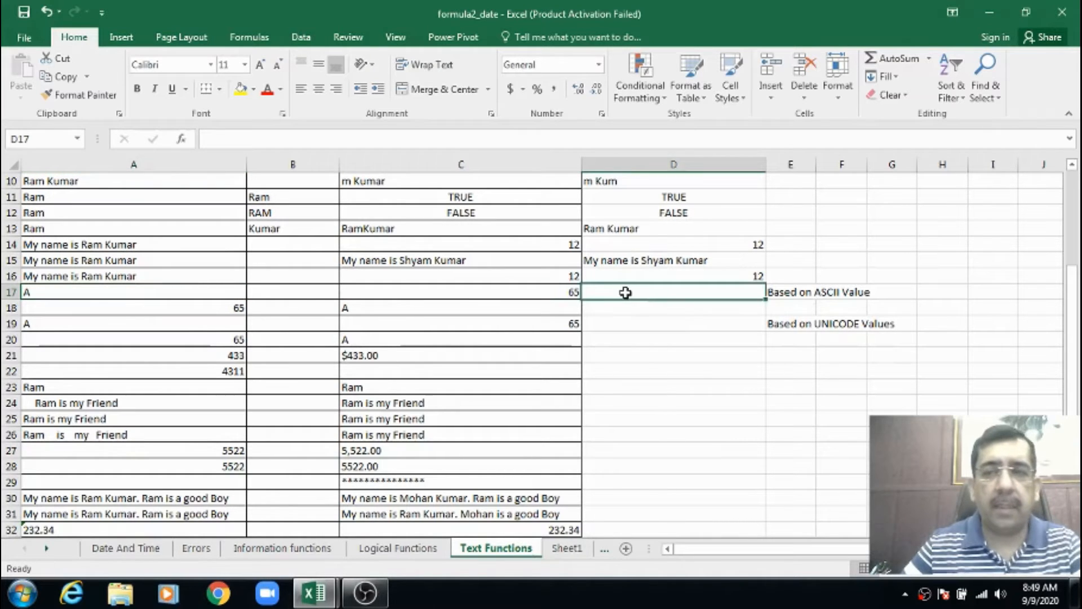
type("=cod")
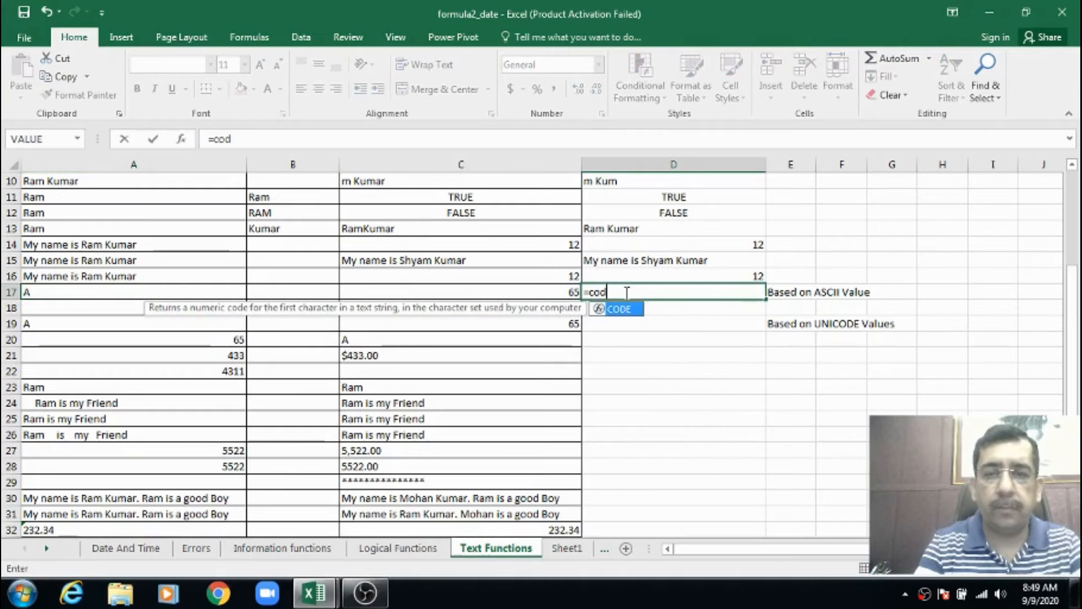
key("Tab")
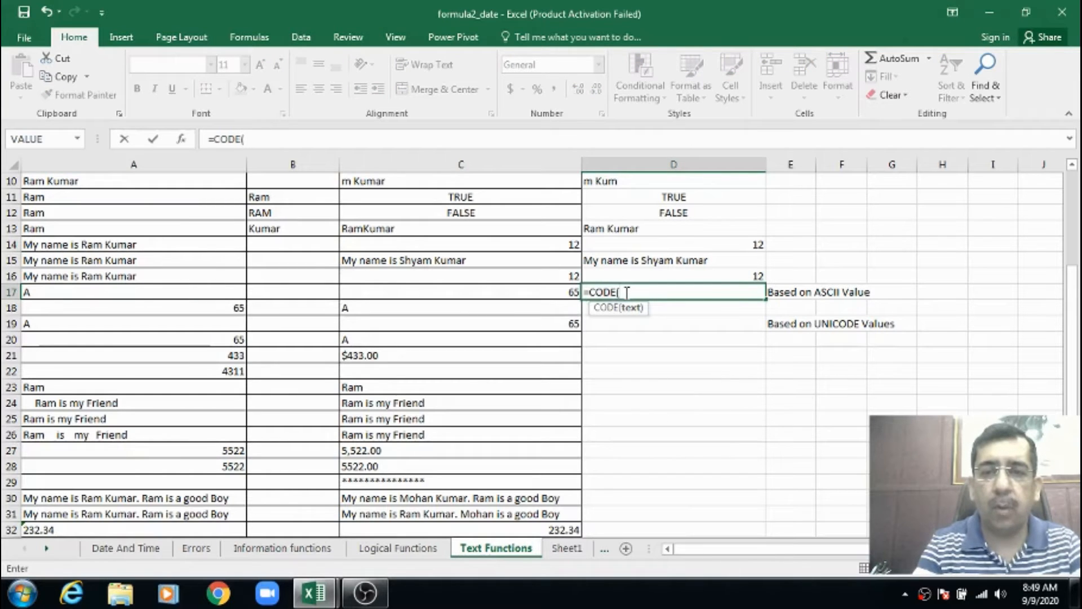
type("a17)")
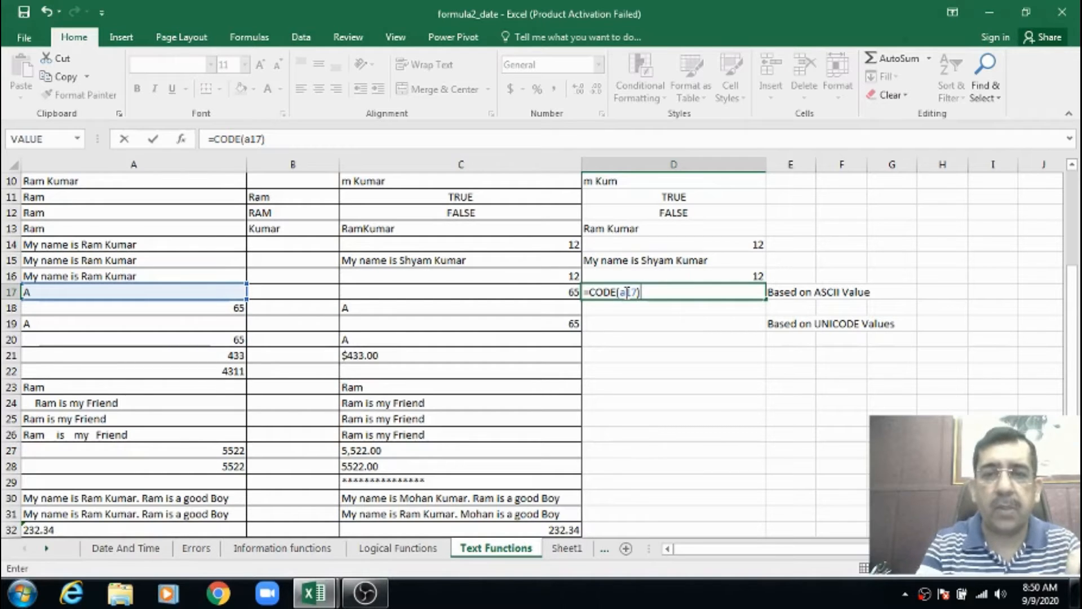
key("Return")
left_click(625, 292)
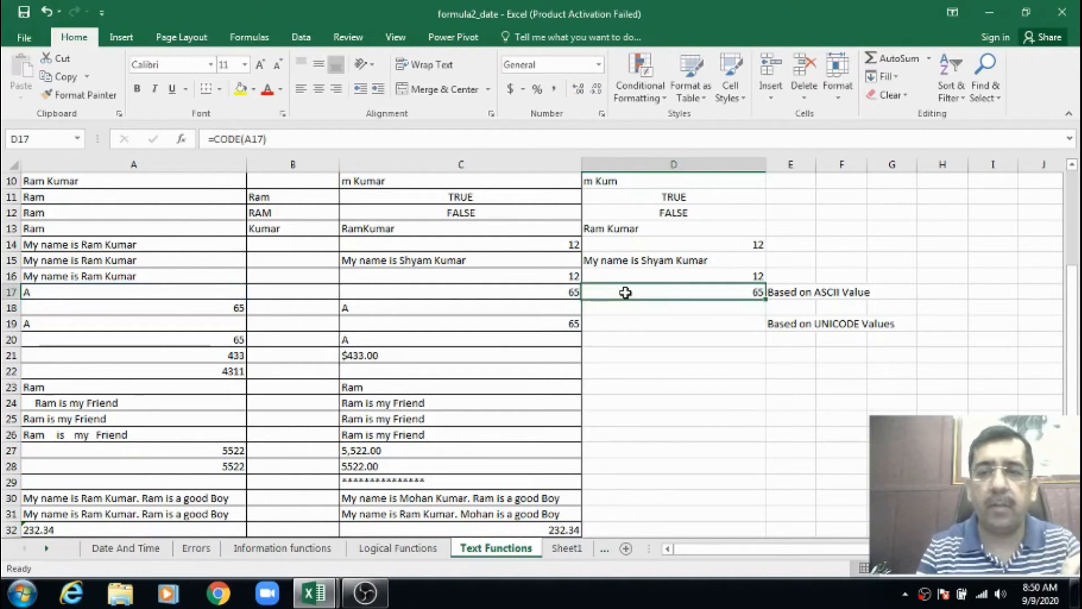
Replace the letter in A17 with a lowercase a and check the CODE formulas in that row
key("Left")
key("Left")
key("Left")
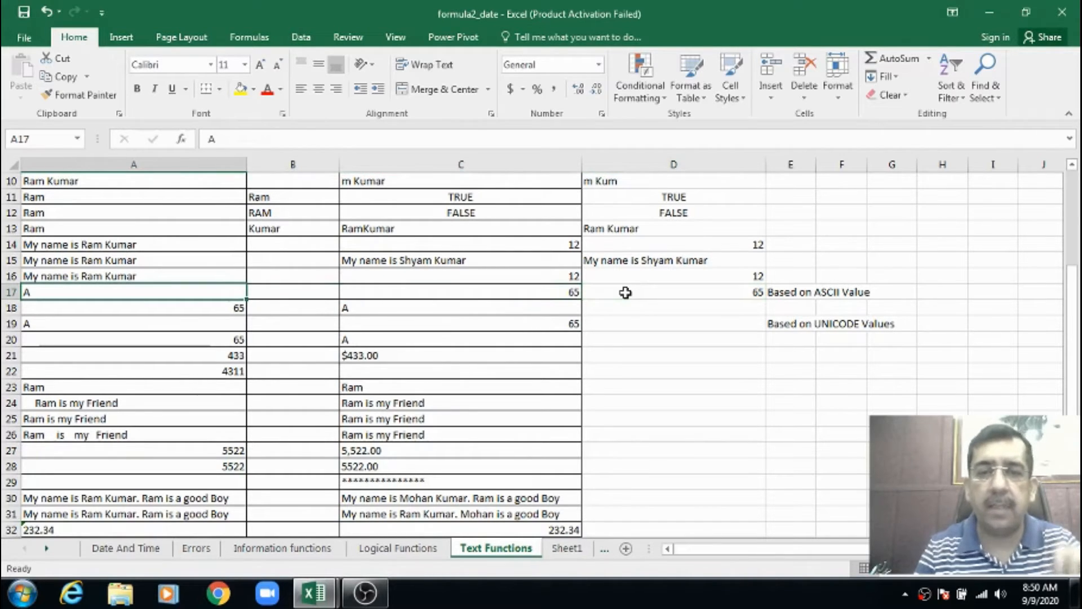
type("a")
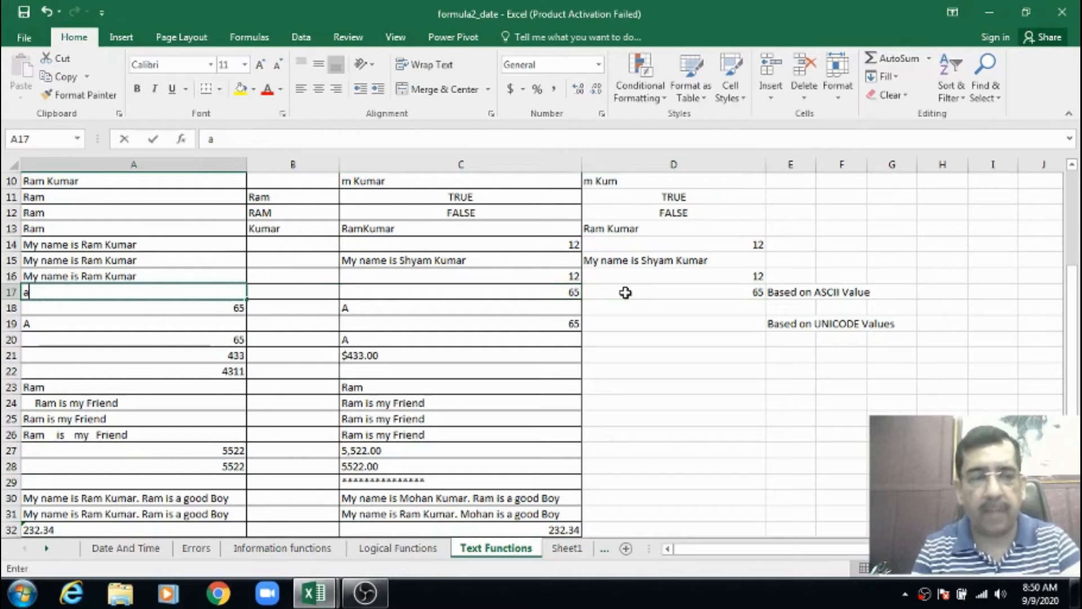
key("Return")
key("Up")
key("Right")
key("Right")
key("Right")
key("Right")
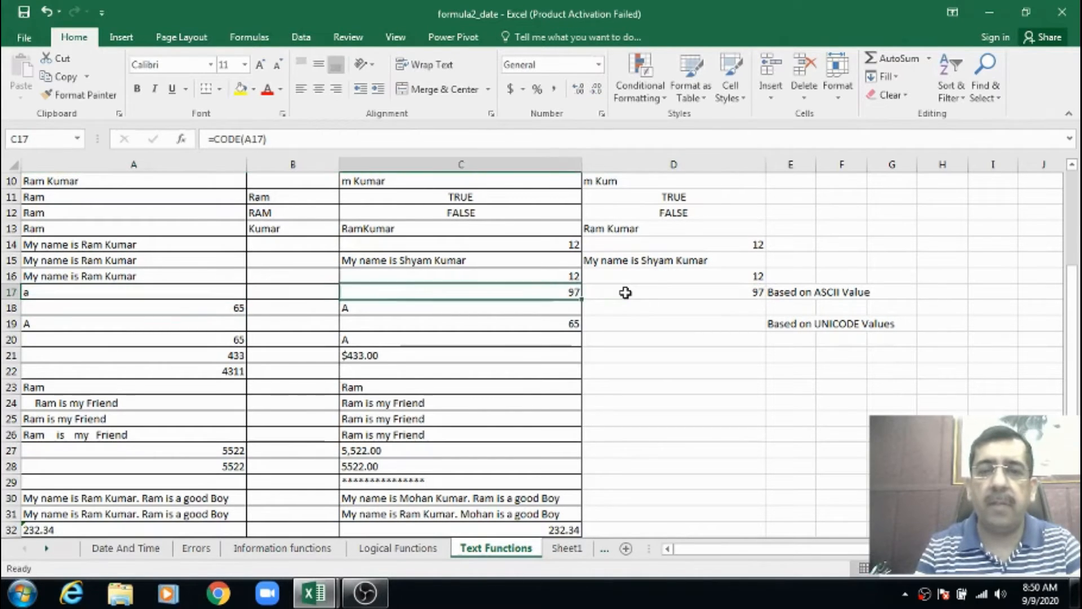
Replace the content of A17 with a single space to test the CODE formulas
key("Left")
key("Left")
key("Left")
key("Left")
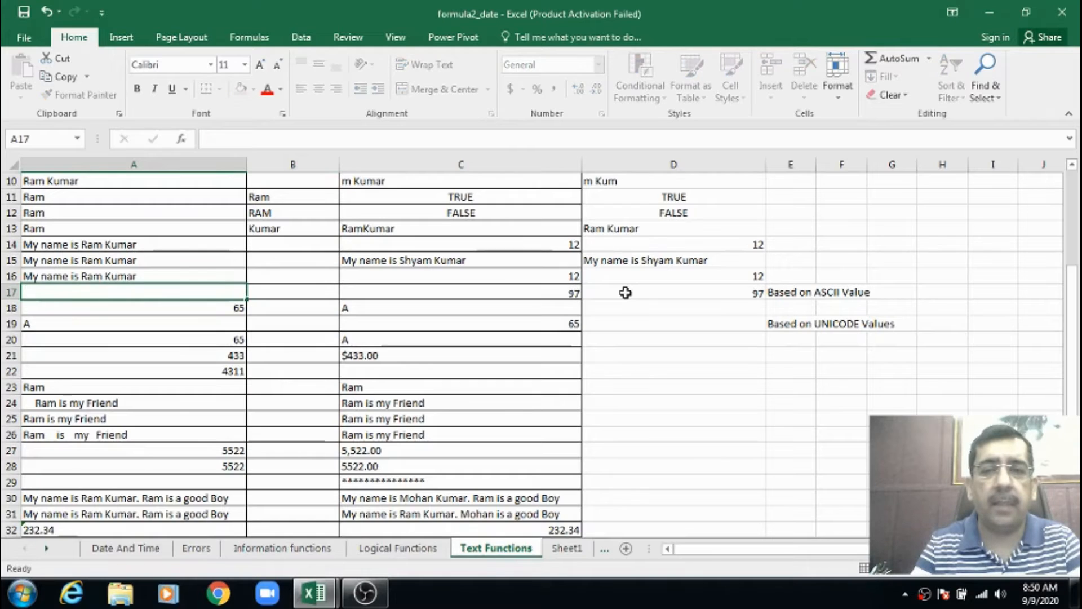
key("Return")
key("Up")
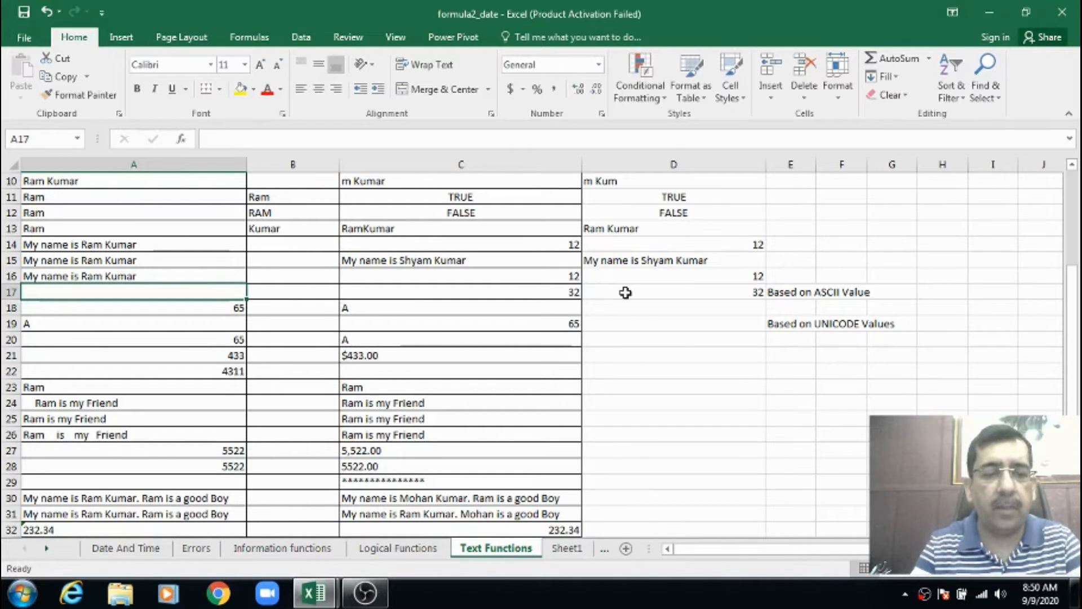
Enter a lowercase a in A17 in place of the space and review the CODE formula row
type("a")
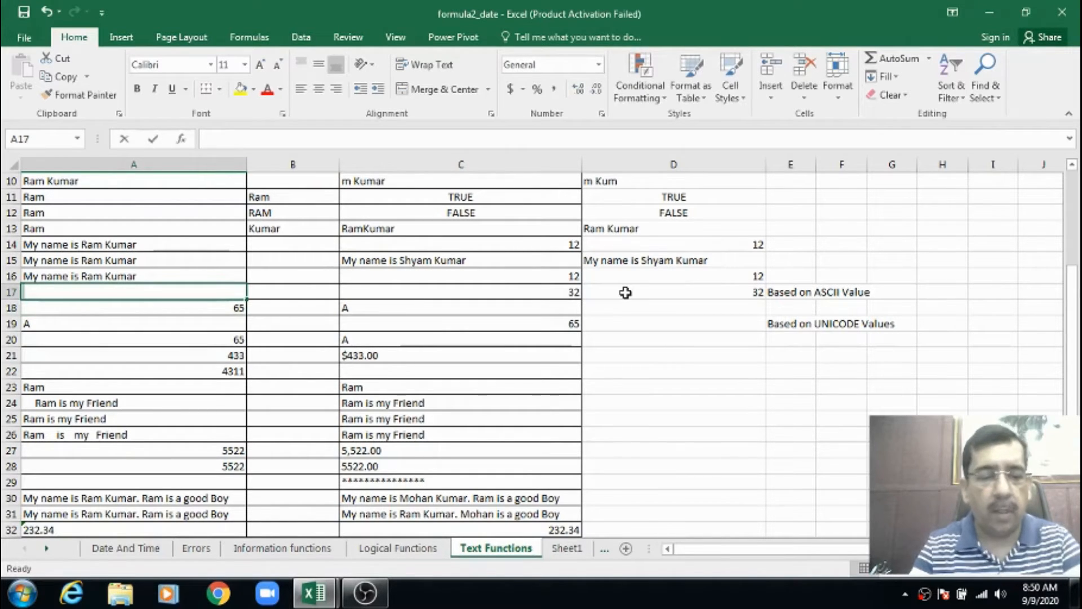
key("Return")
key("Up")
key("Down")
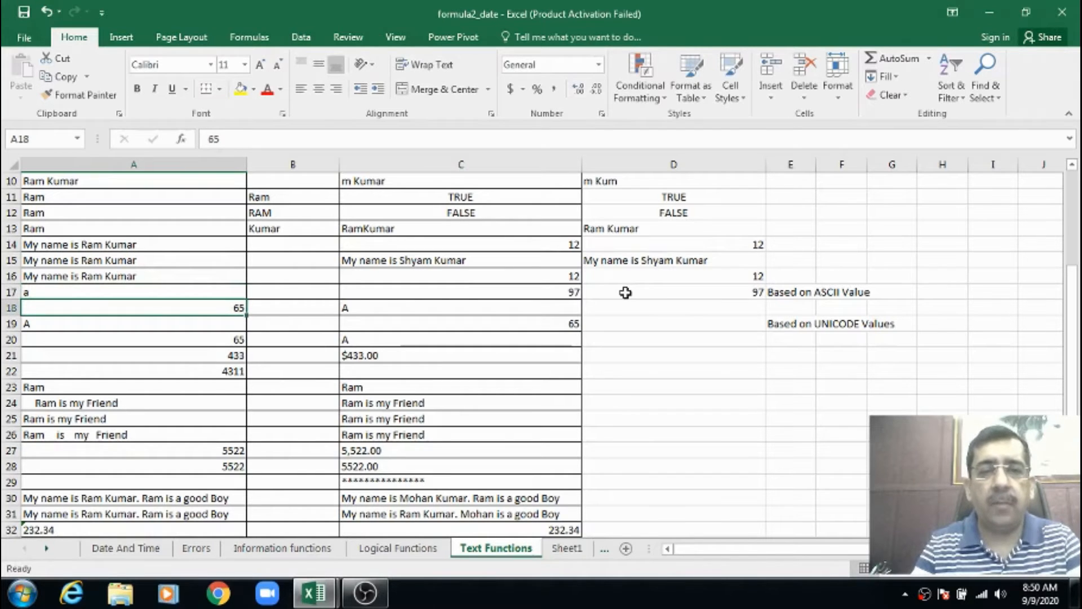
key("Up")
key("Right")
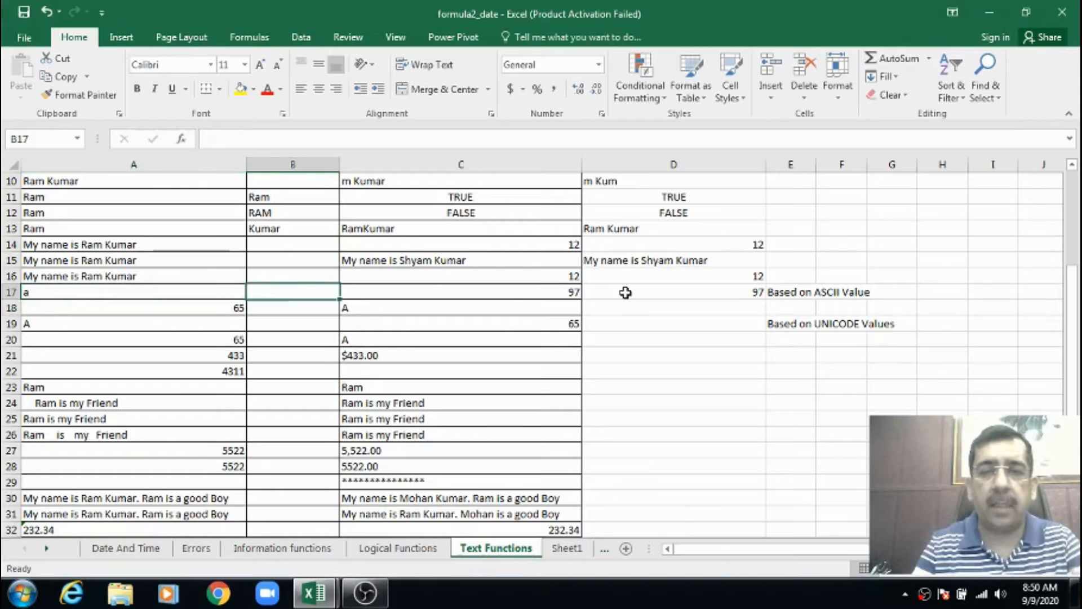
key("Right")
key("Left")
key("Left")
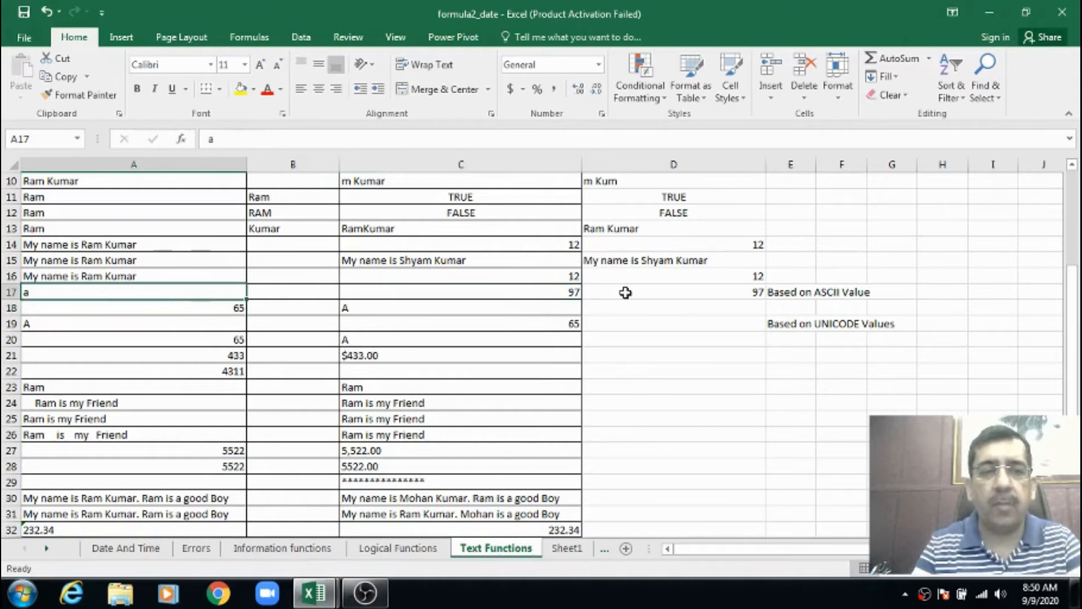
Enter a CHAR formula in D18 that converts the number in A18 to its character
key("Down")
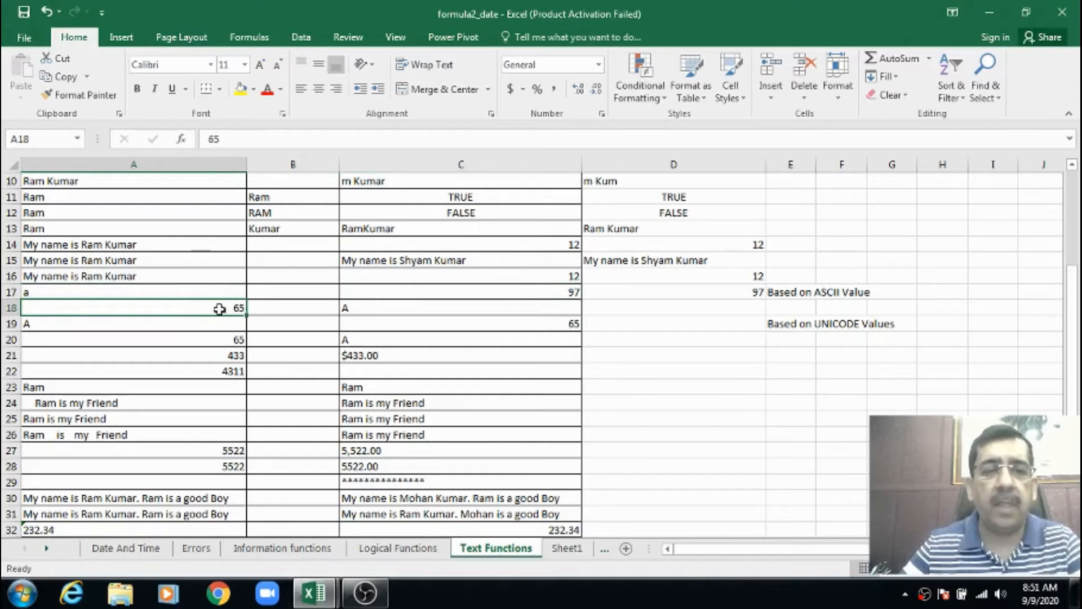
left_click(620, 310)
type("=char")
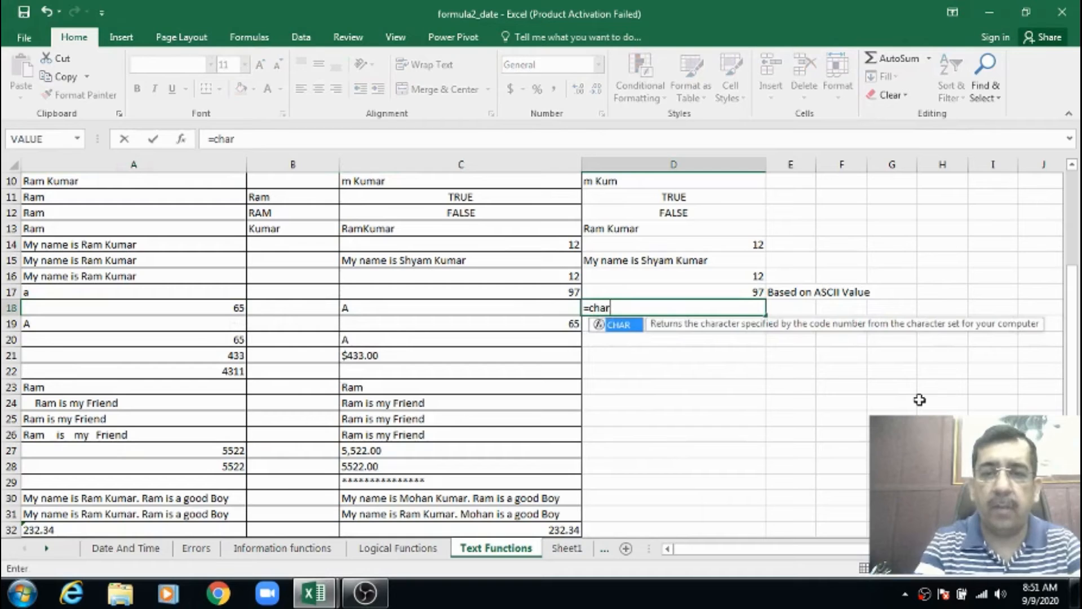
key("Tab")
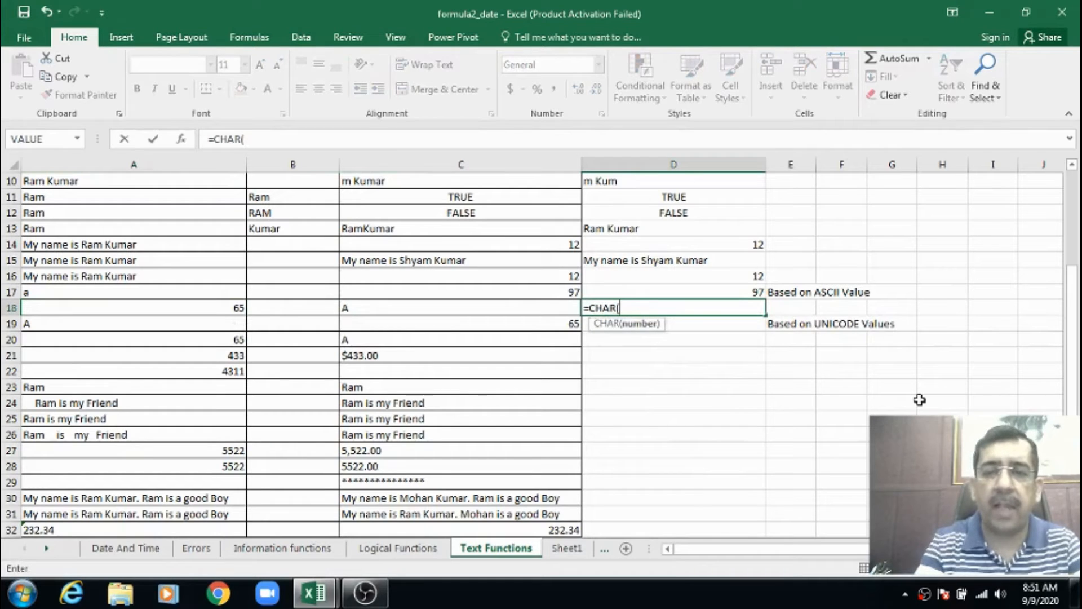
type("a1")
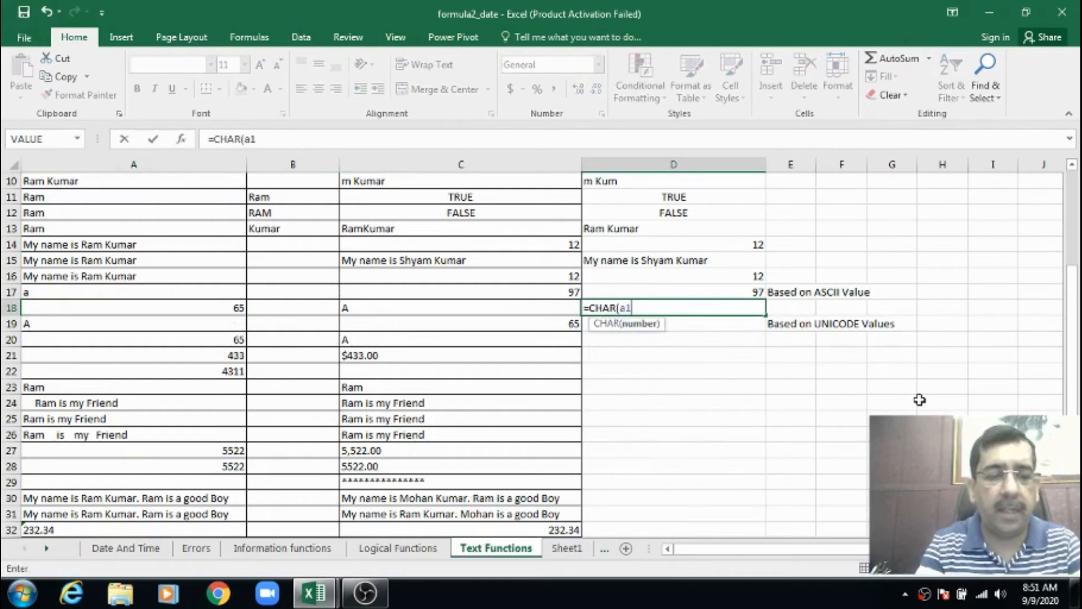
type("8)")
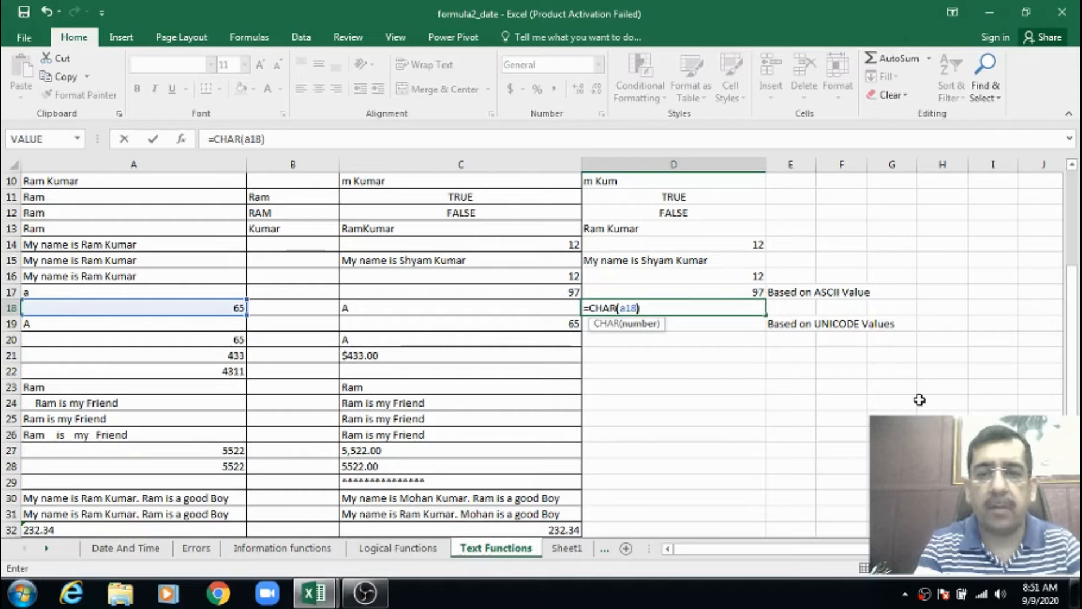
key("ctrl+Return")
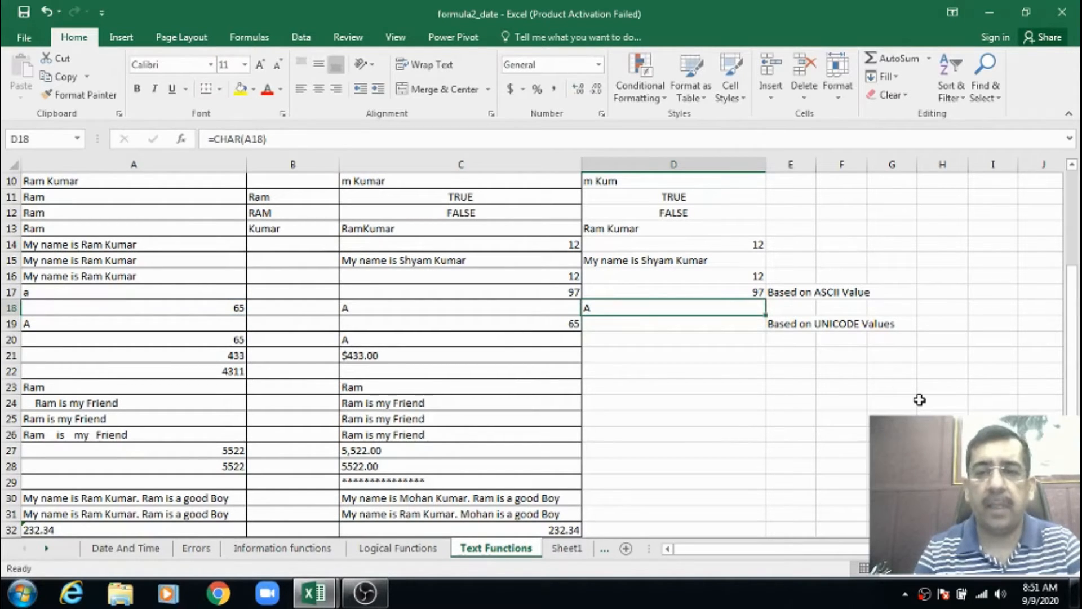
Compare the example UNICODE formula in C19 with the CODE and CHAR examples in C17 and C18
key("Down")
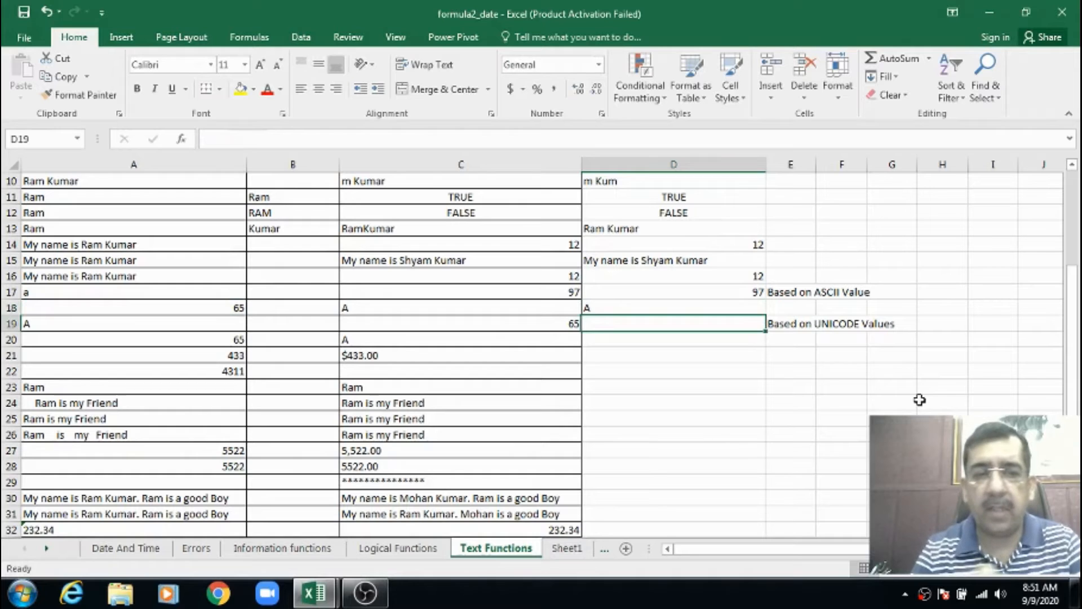
key("Left")
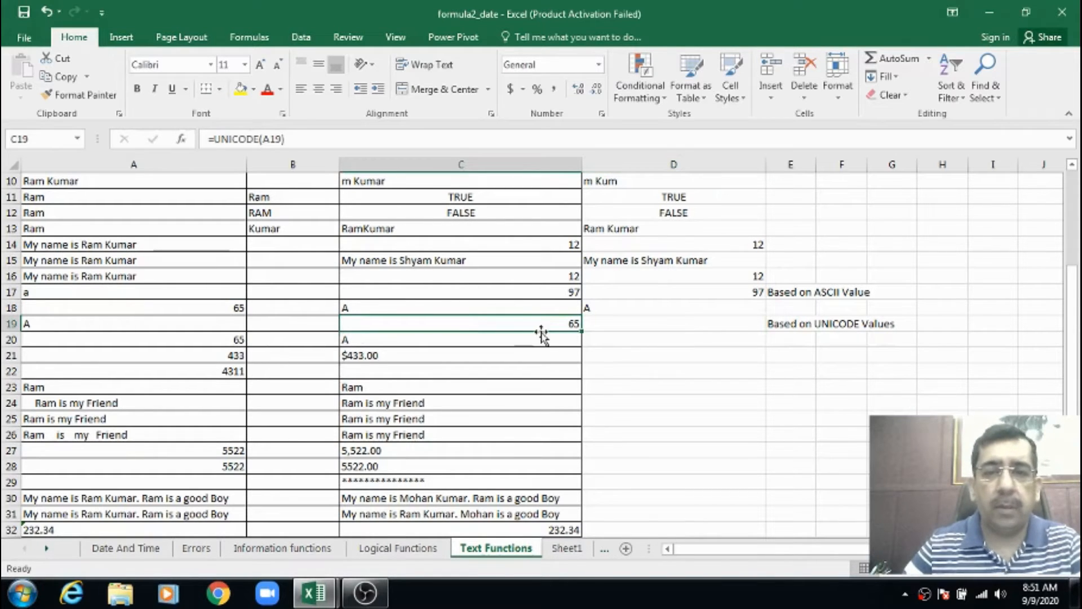
left_click(550, 294)
left_click(549, 307)
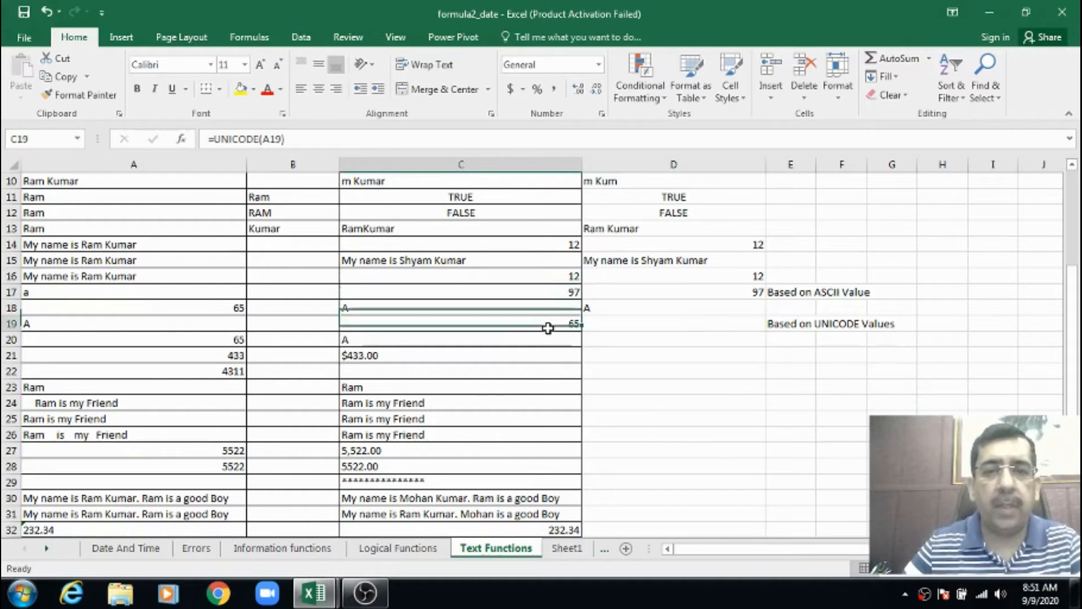
Compare the example UNICODE and UNICHAR formulas in C19 and C20, and check the source character in A19
left_click(545, 326)
left_click(512, 336)
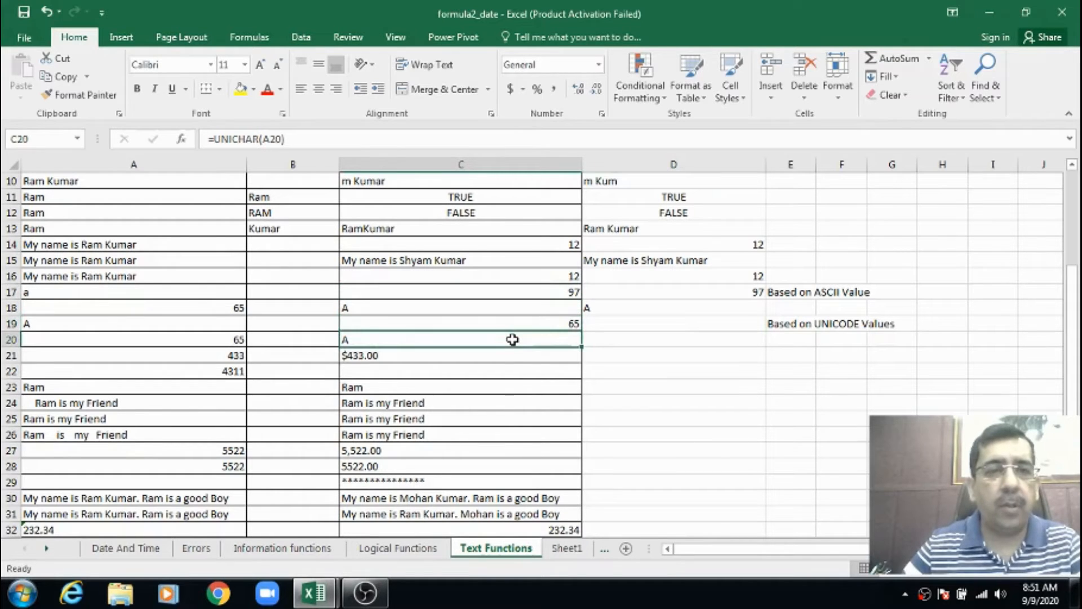
left_click(507, 325)
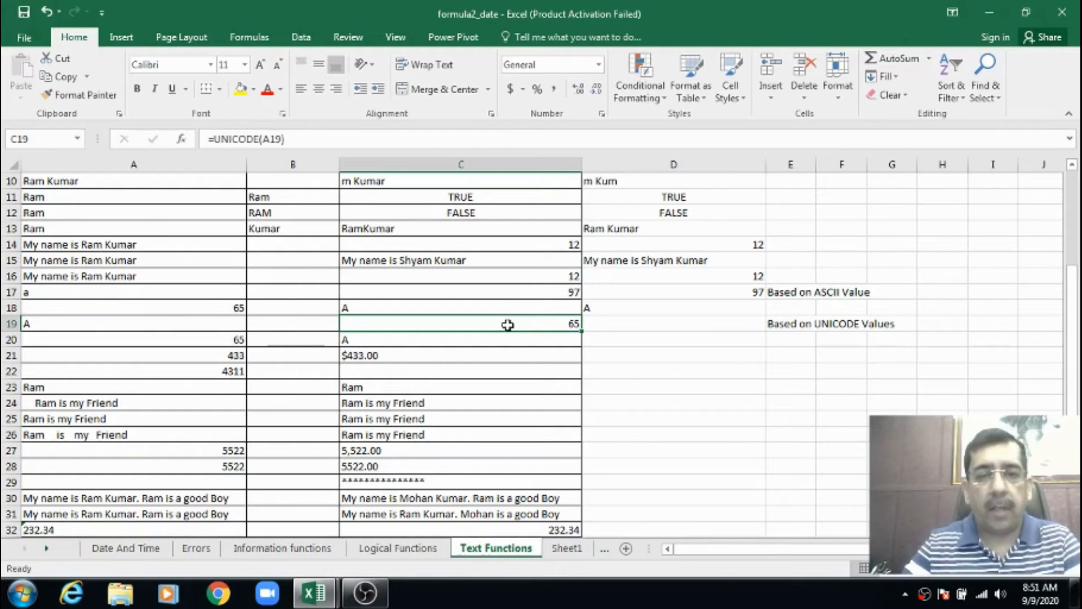
key("Left")
key("Left")
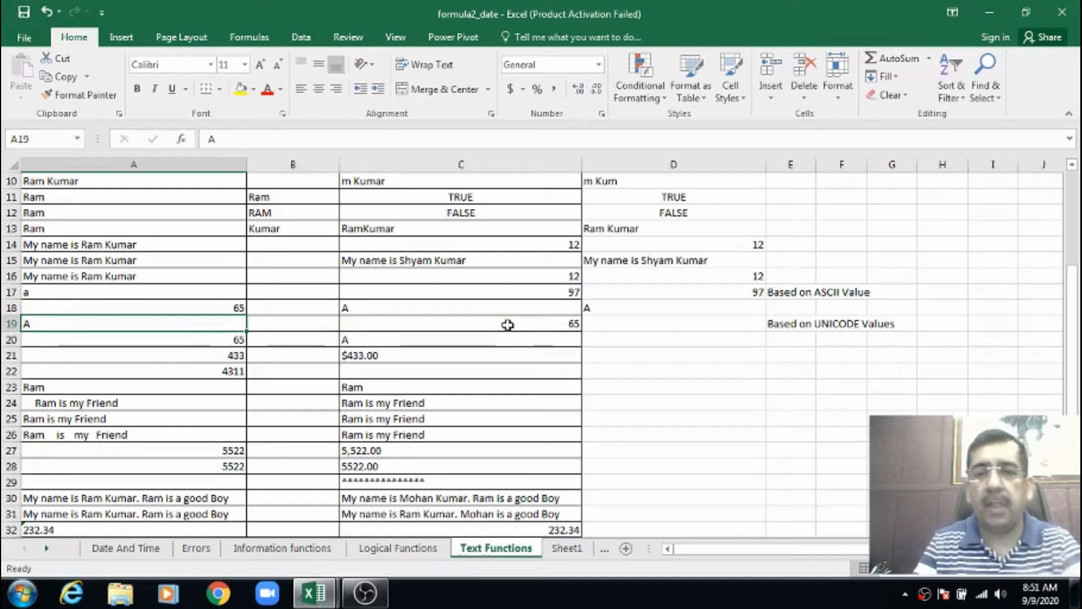
key("Right")
key("Right")
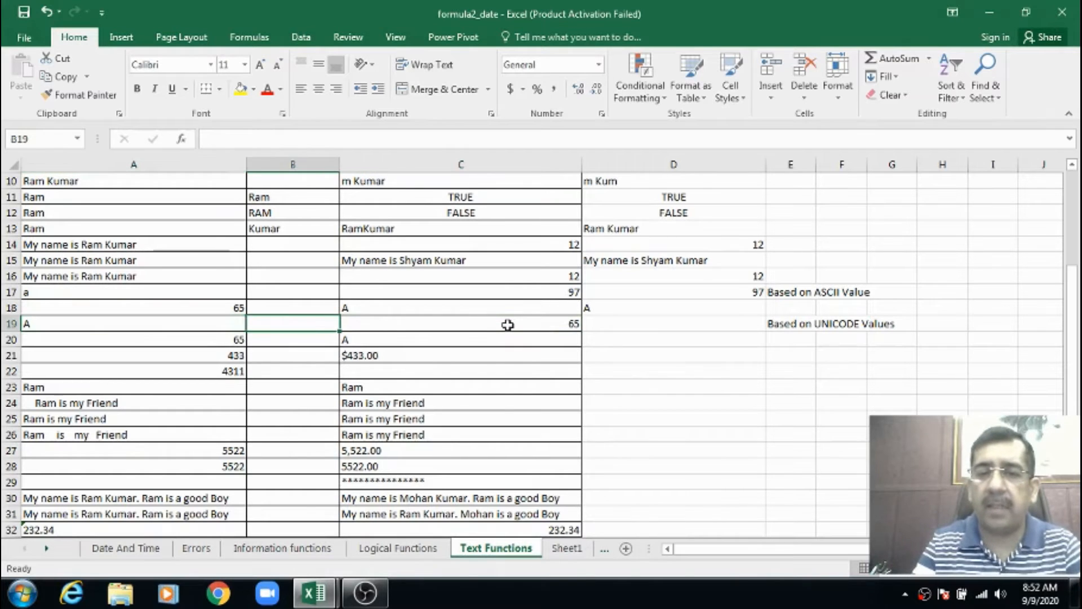
Enter the formula =UNICODE(A19) in D19 to return the Unicode number of the character in A19
key("Right")
type("=")
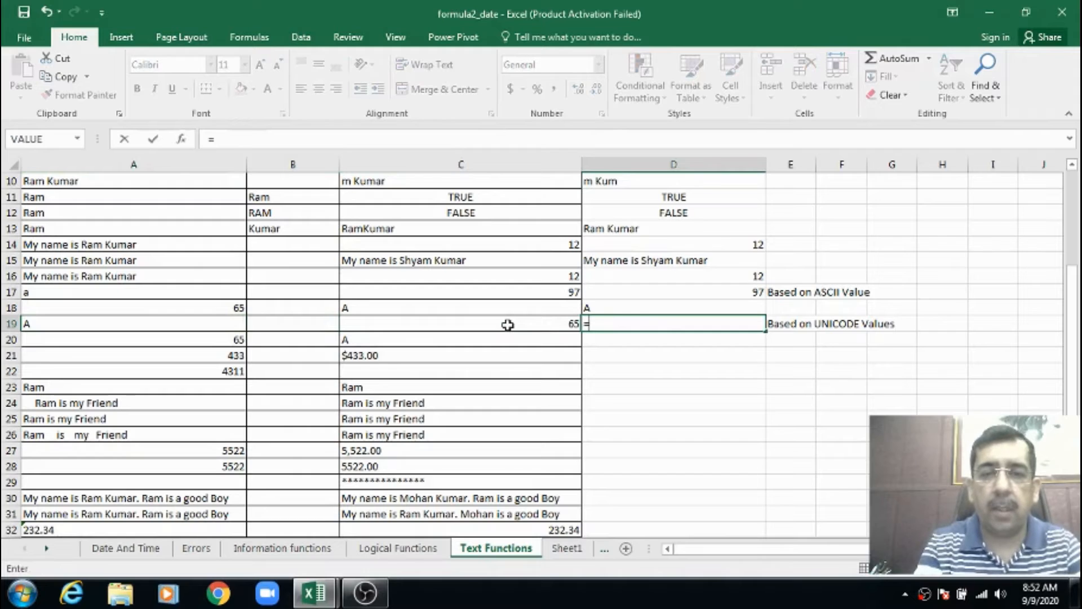
type("un")
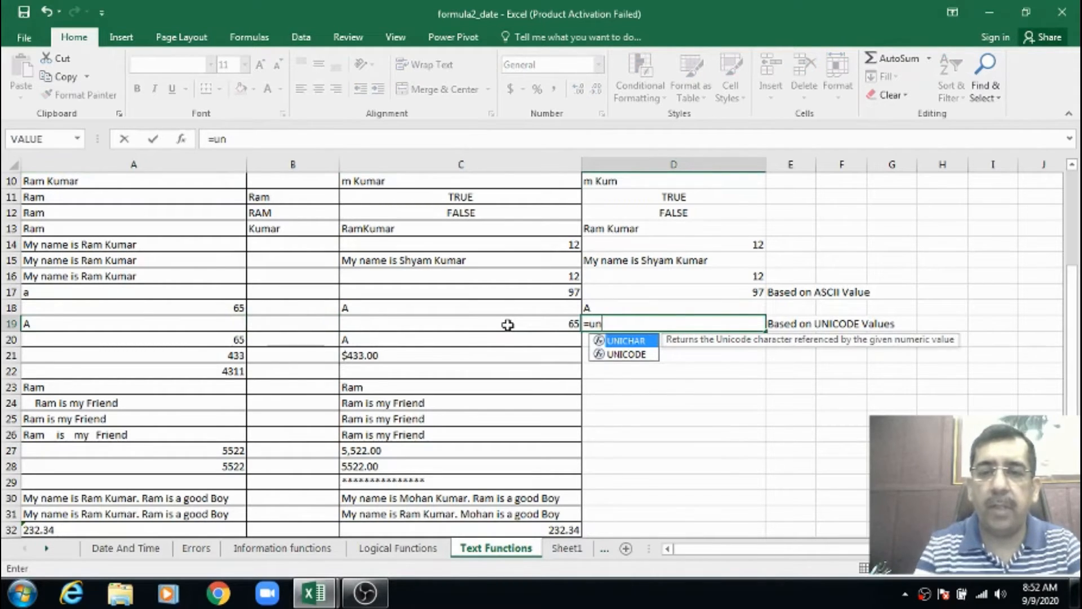
key("Down")
key("Tab")
type("a19)")
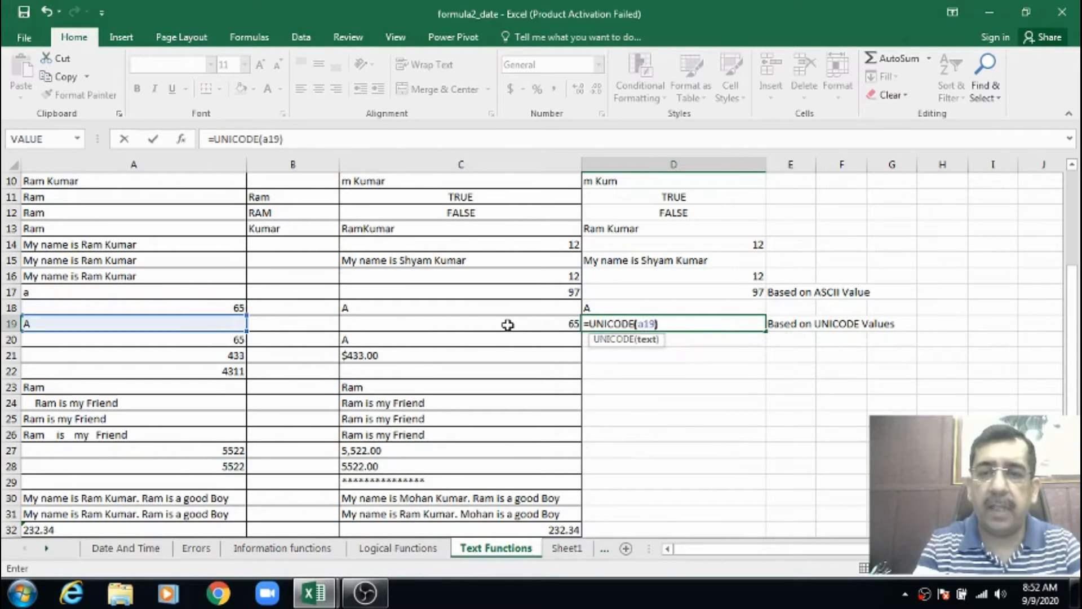
key("Return")
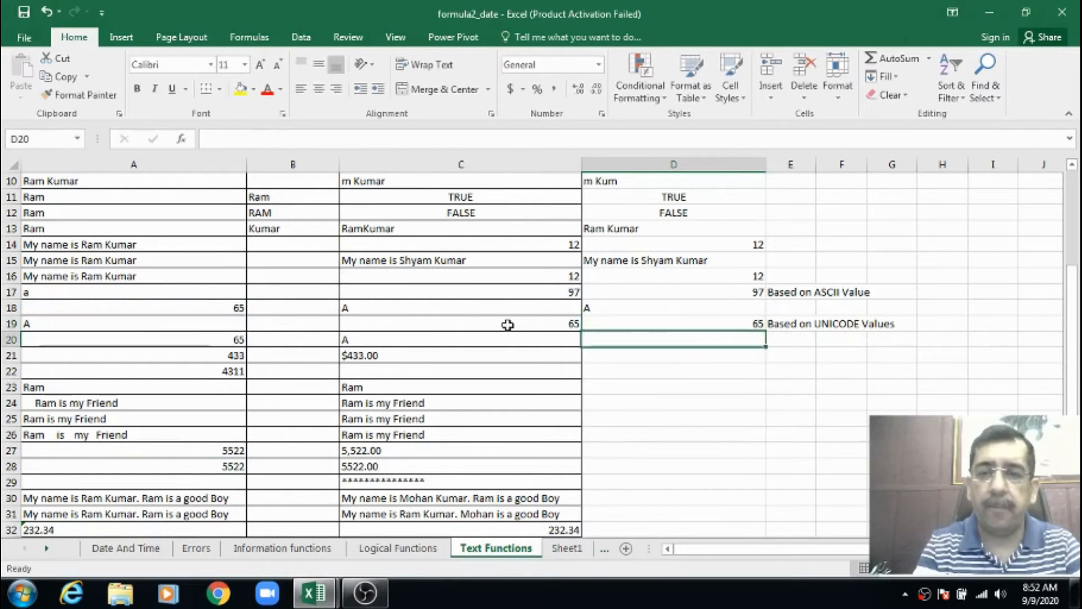
Review row 19, checking the source character in A19 against the UNICODE formula in D19
key("Up")
key("Left")
key("Left")
key("Left")
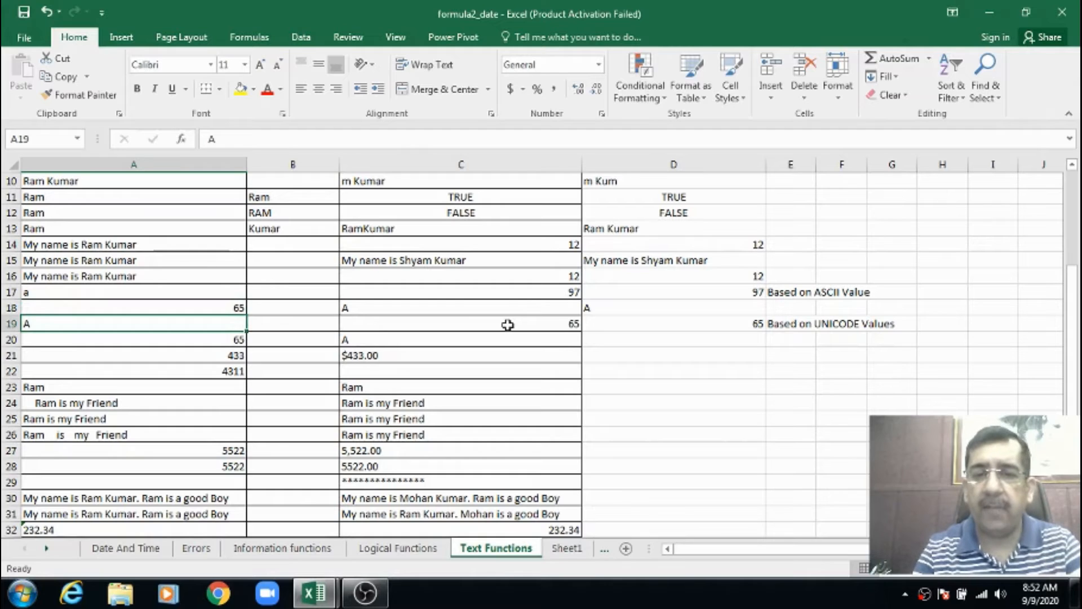
key("Right")
key("Right")
key("Right")
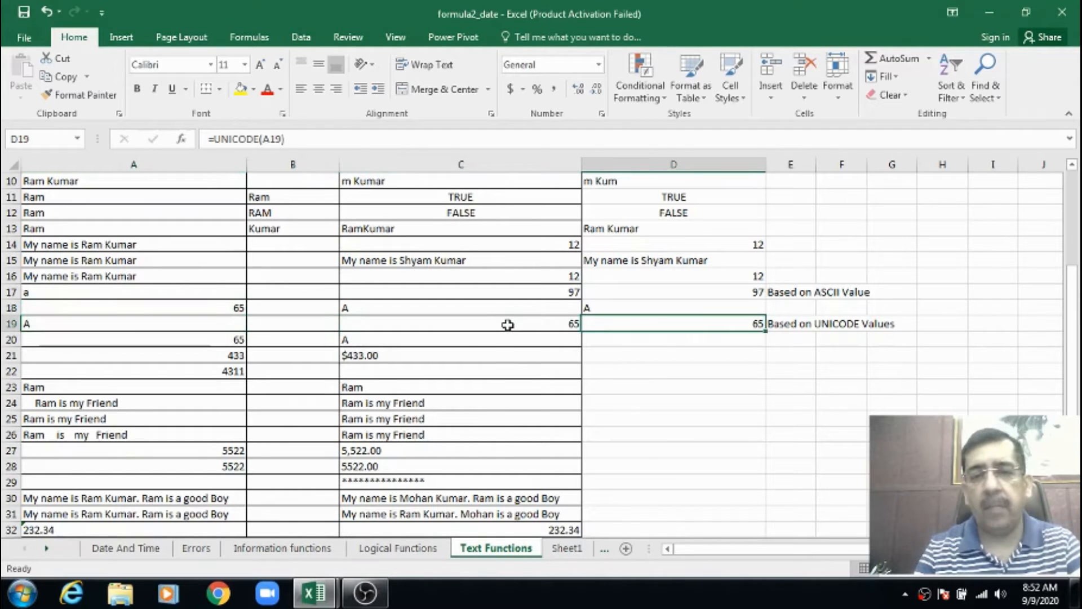
key("Left")
key("Left")
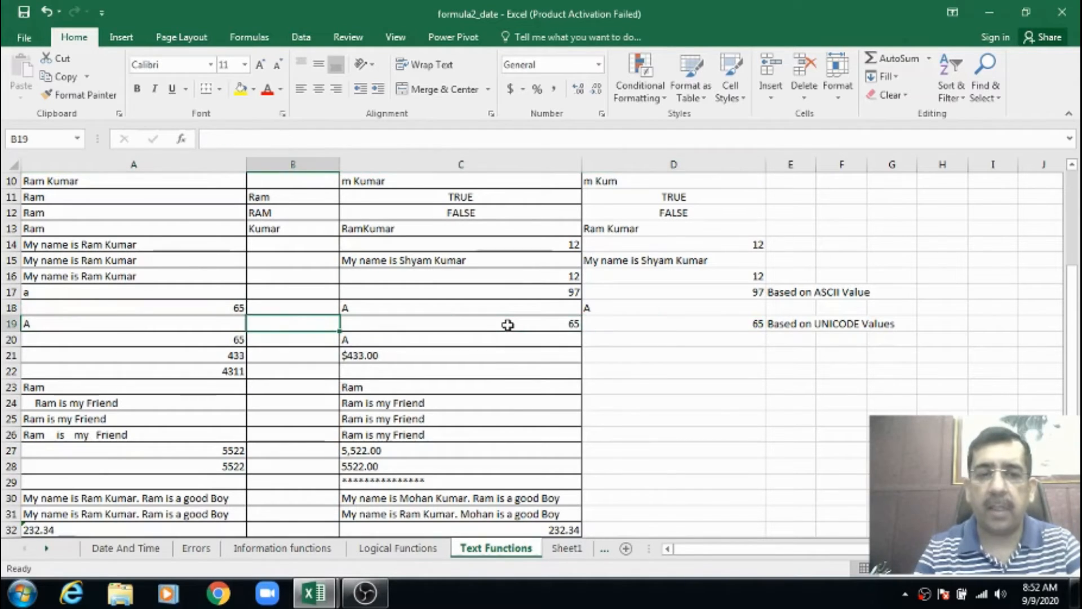
Enter the formula =UNICHAR(A20) in D20 to convert the number in A20 to its Unicode character
key("Down")
key("Left")
key("Right")
key("Right")
key("Right")
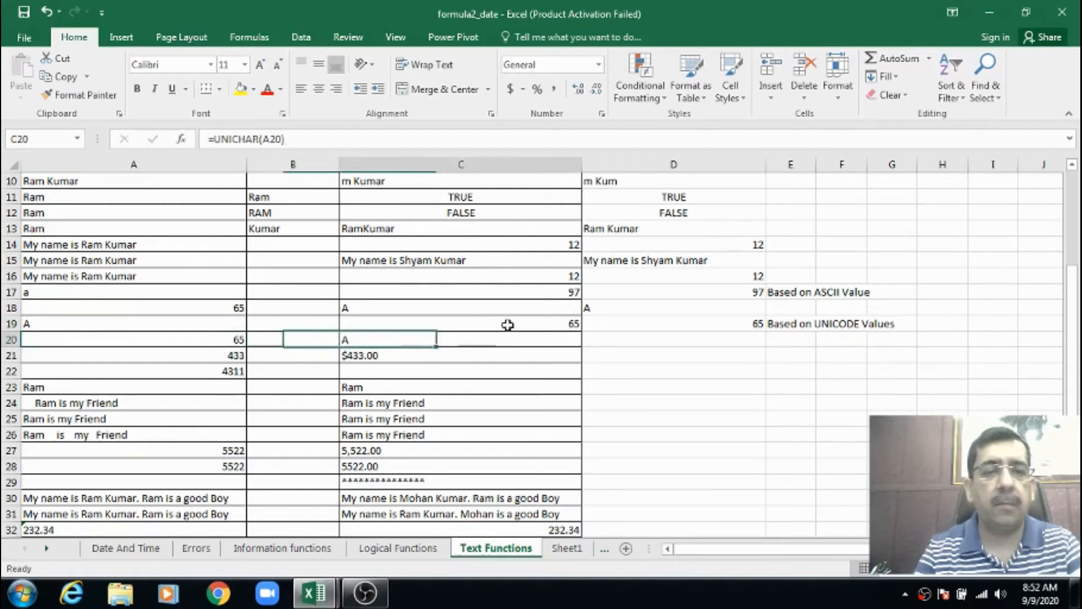
type("=")
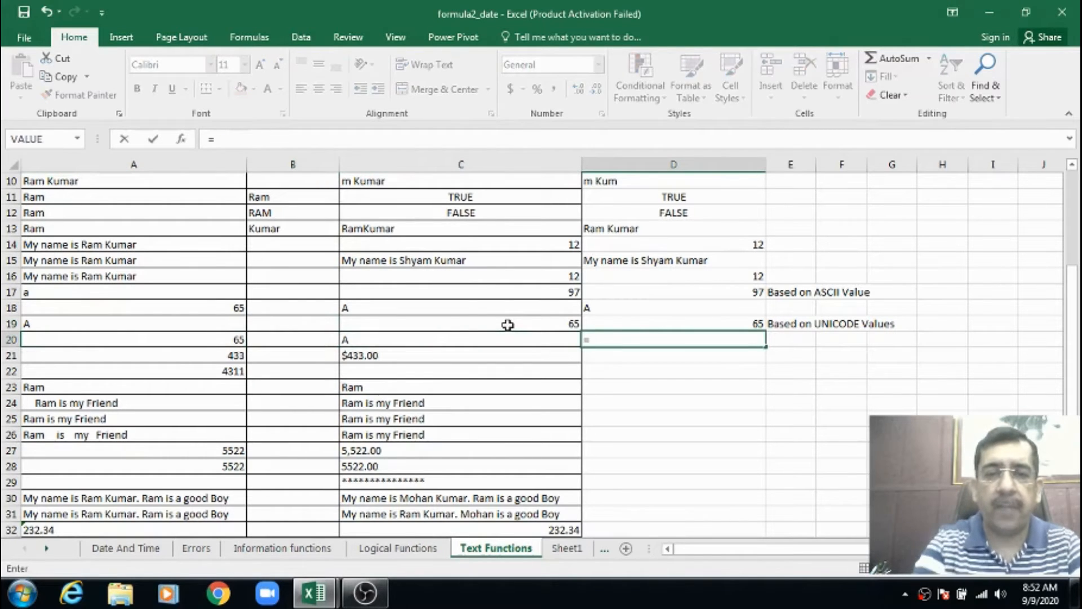
type("uni")
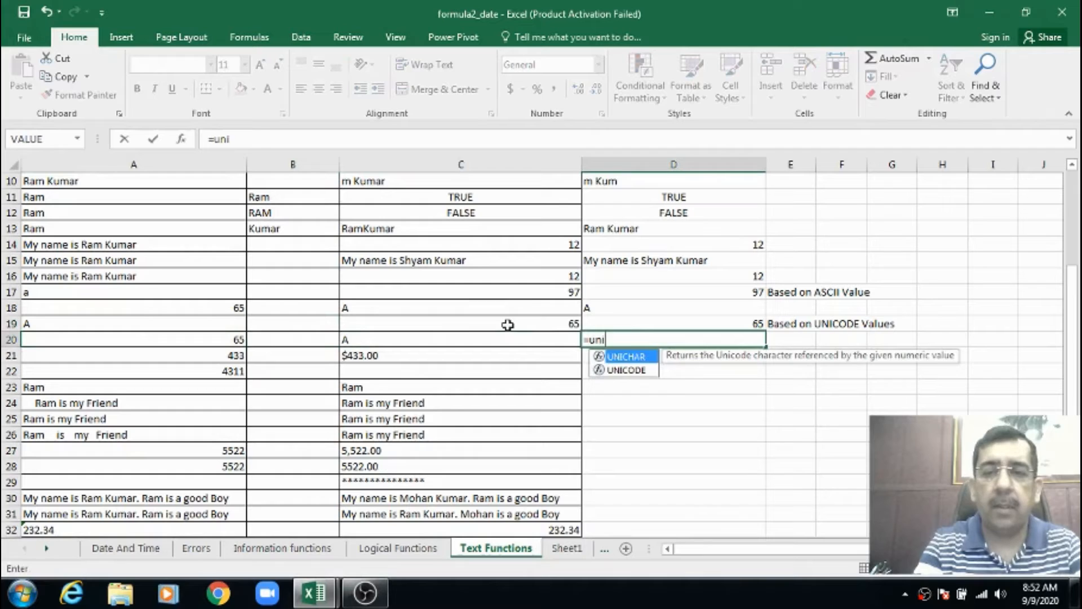
key("Tab")
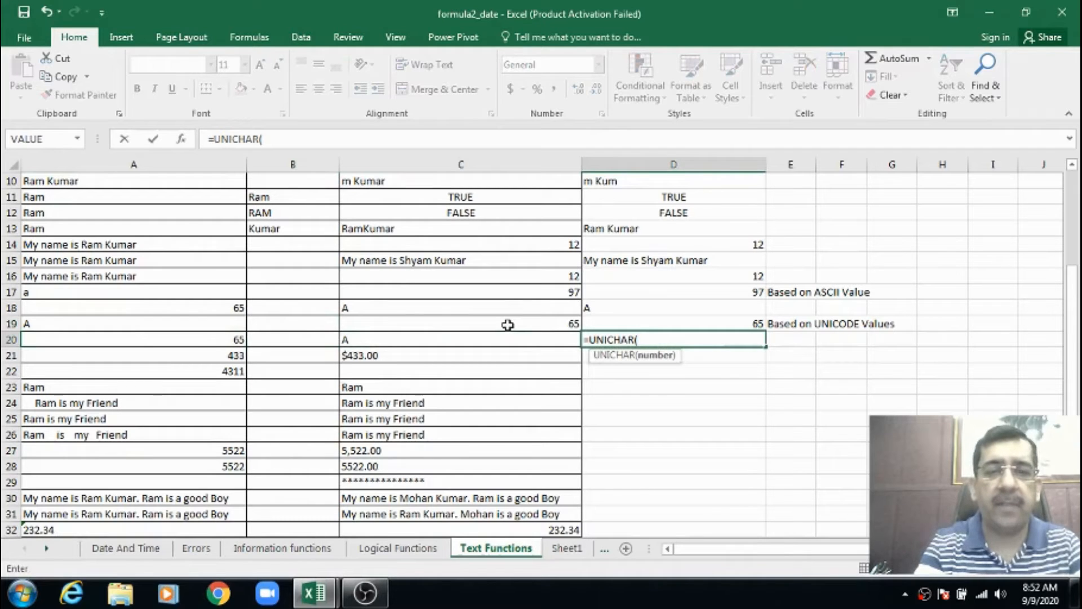
type("a")
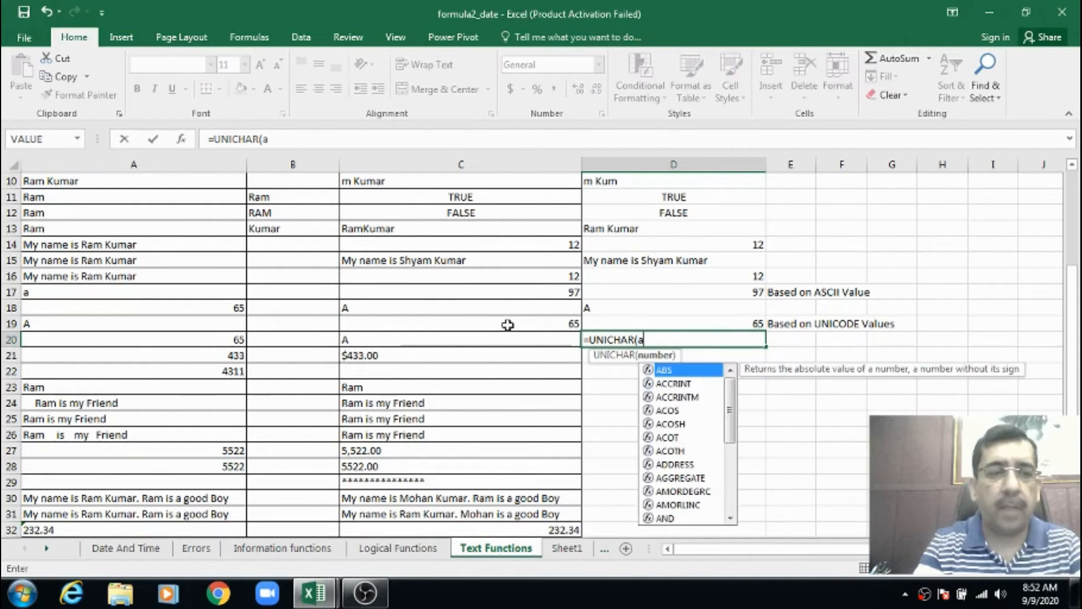
type("20)")
key("Return")
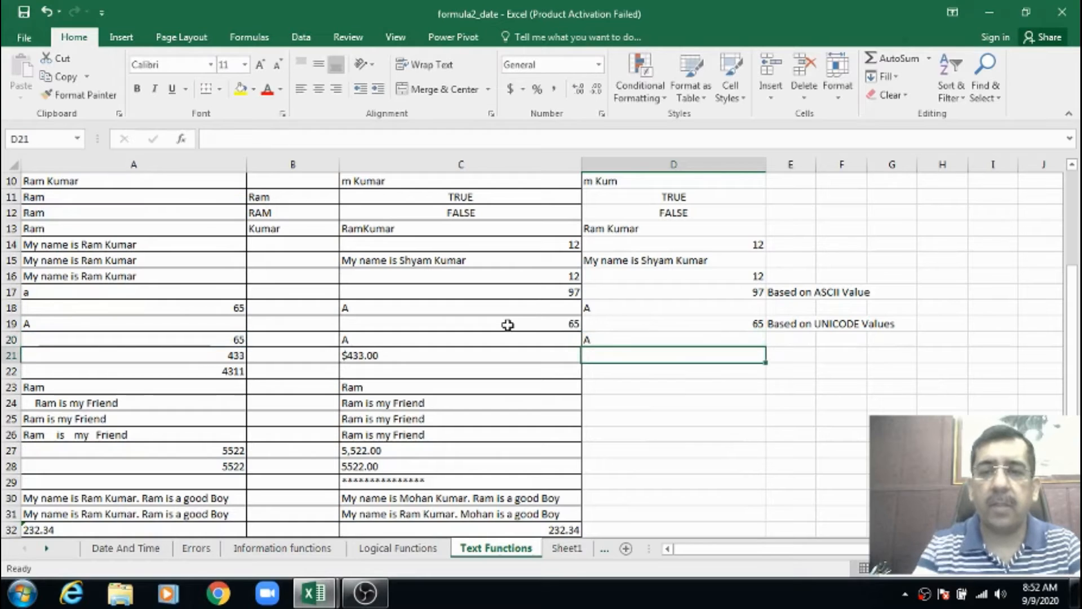
Replace the number in A20 with 0 to test the UNICHAR formulas in C20 and D20
key("Up")
key("Left")
key("Left")
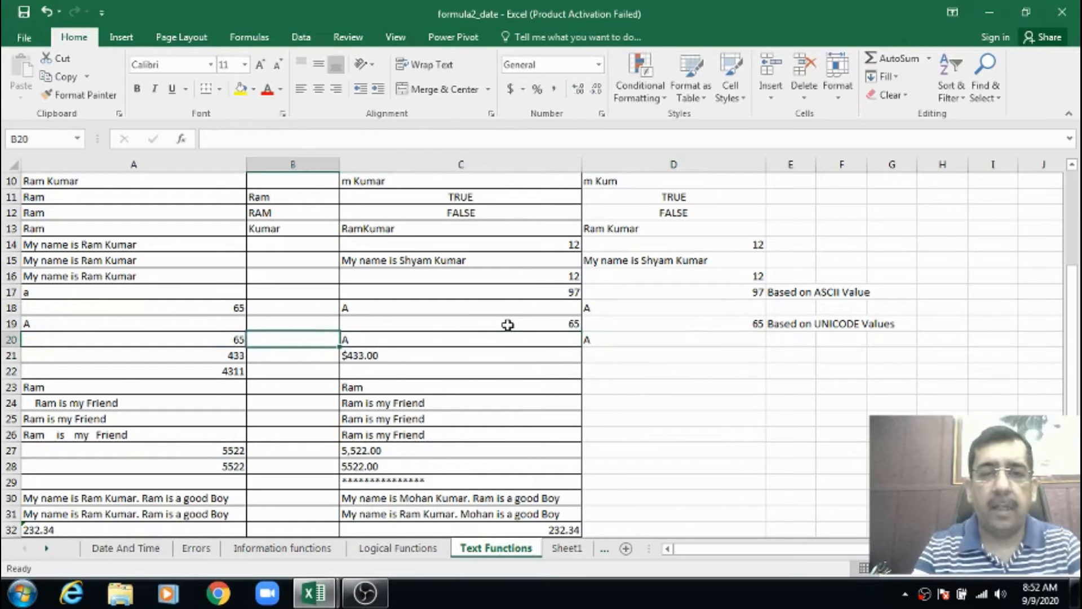
key("Left")
key("Right")
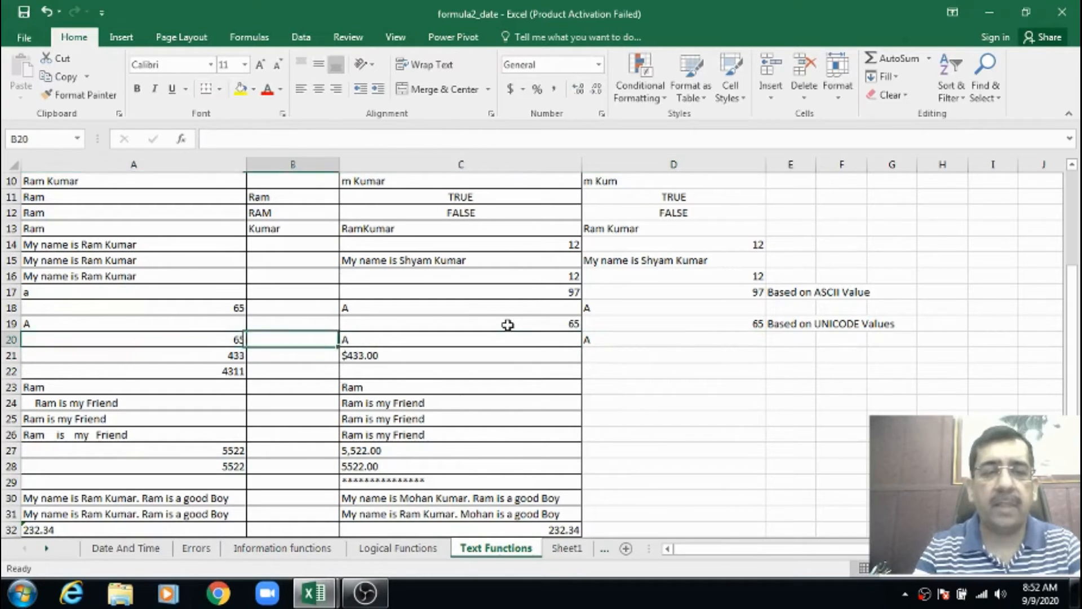
key("Left")
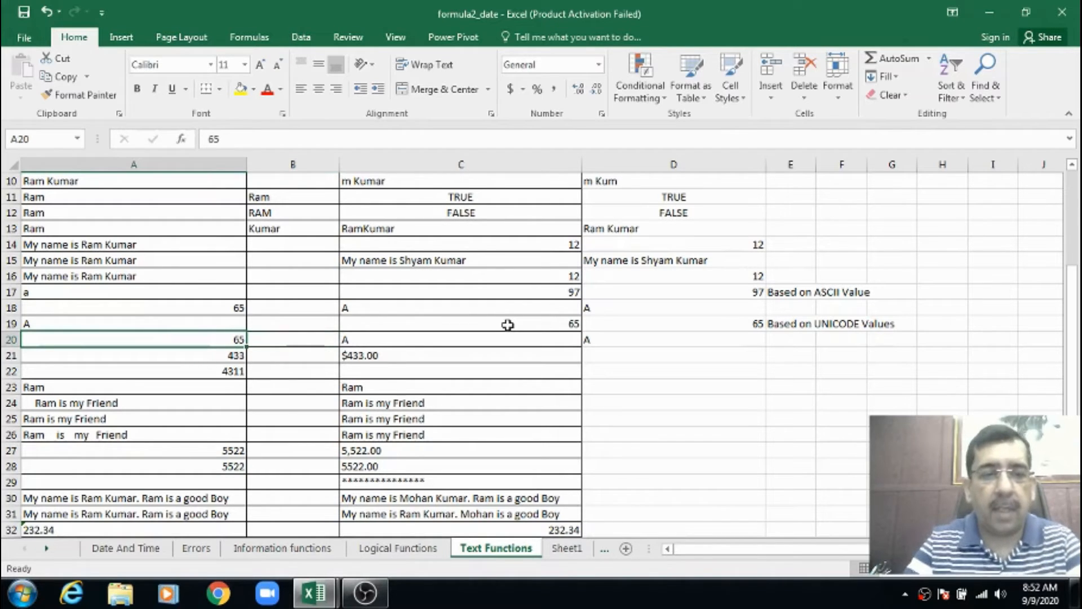
type("0")
key("Tab")
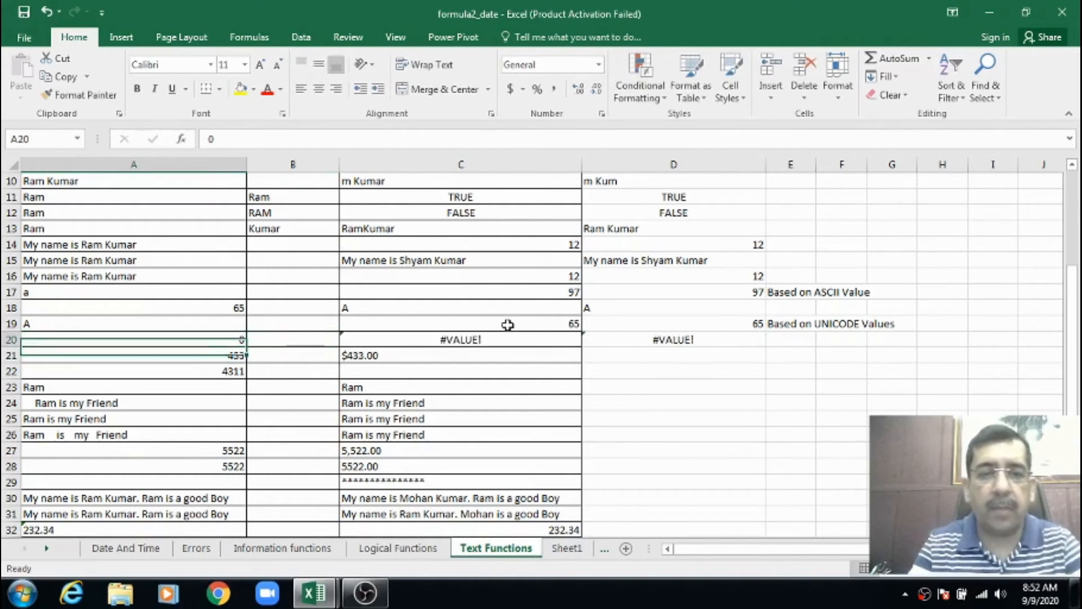
Change A20 to 1 to test the UNICHAR formulas with the lowest positive number
key("Left")
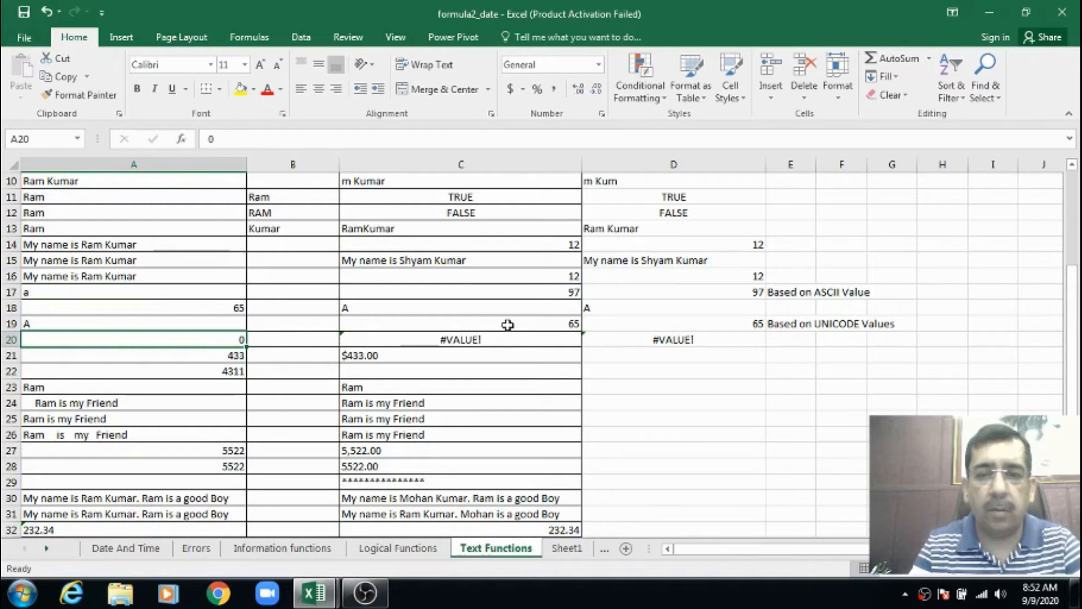
type("1")
key("Return")
Enter 267 in A20 and review the UNICHAR formulas in C20 and D20
key("Up")
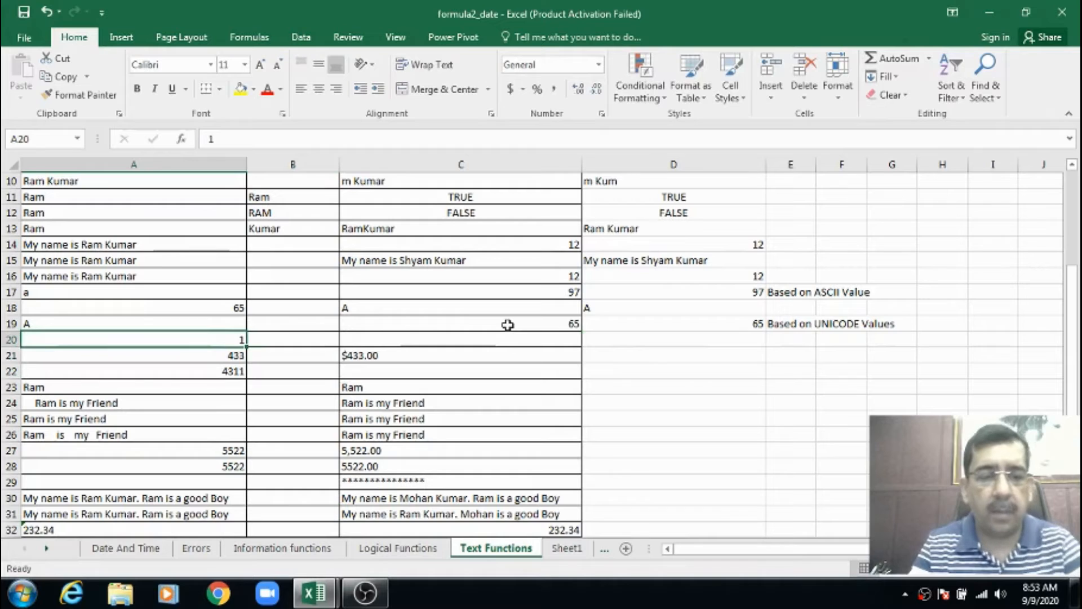
type("267")
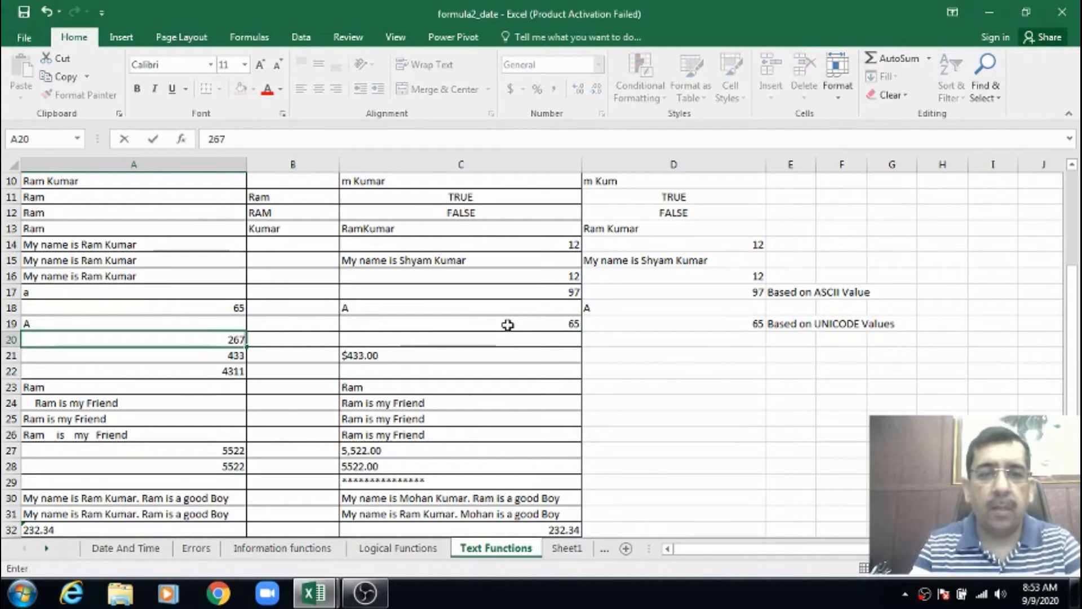
key("Tab")
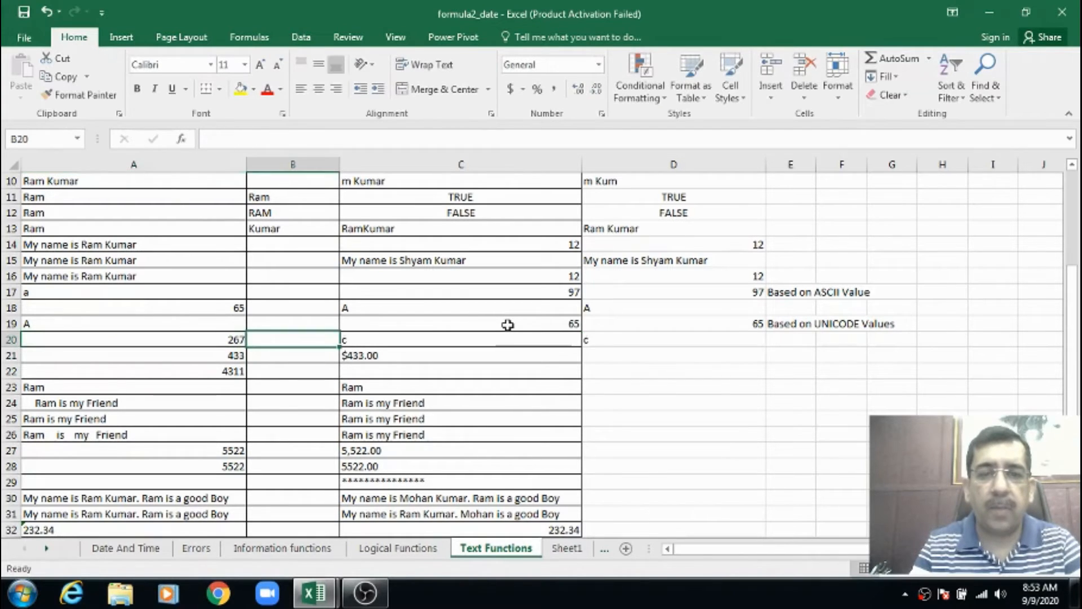
key("Up")
key("Right")
key("Down")
key("Right")
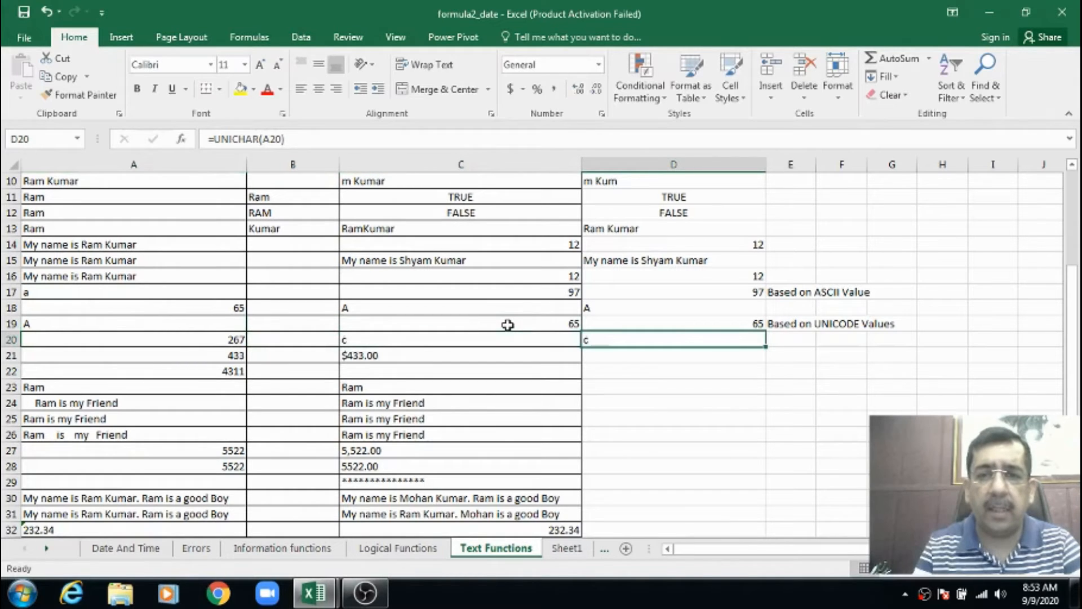
key("Left")
key("Left")
key("Right")
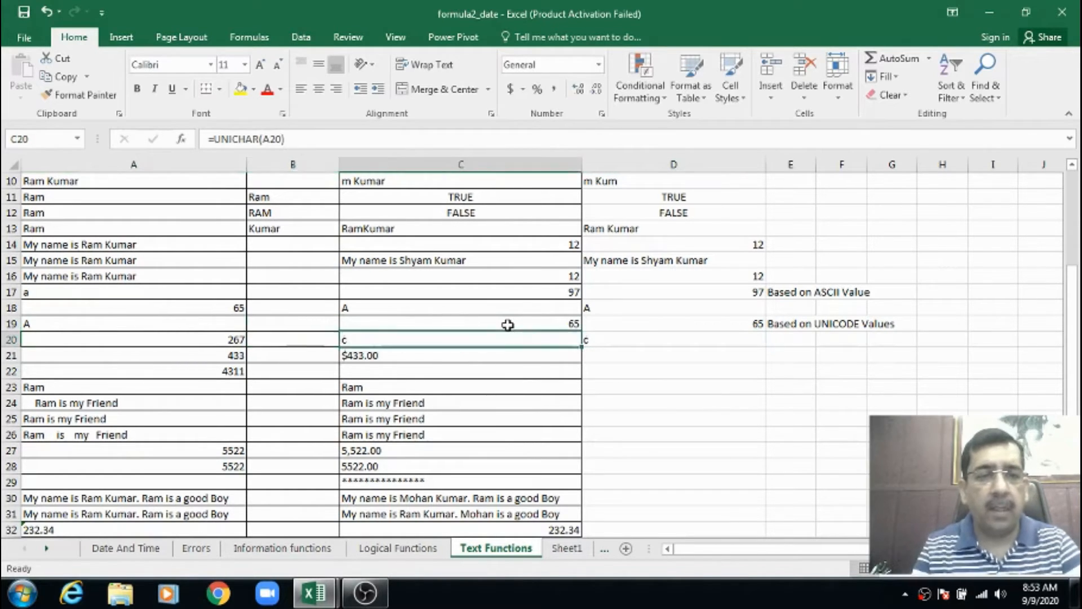
Enter 456 in A20 and check the characters the UNICHAR formulas return in row 20
key("Left")
key("Left")
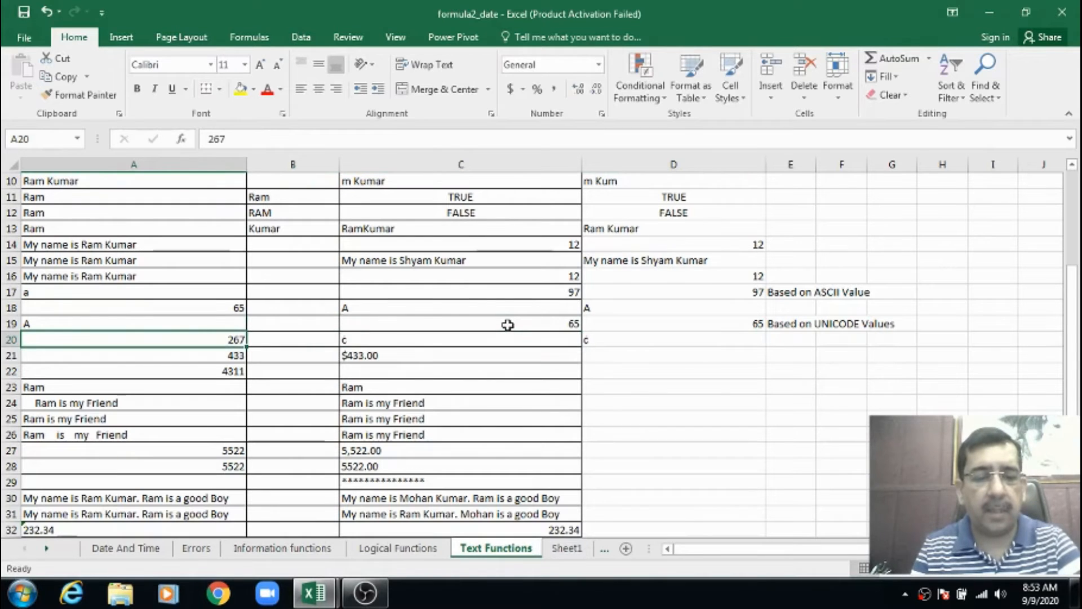
type("456")
key("Return")
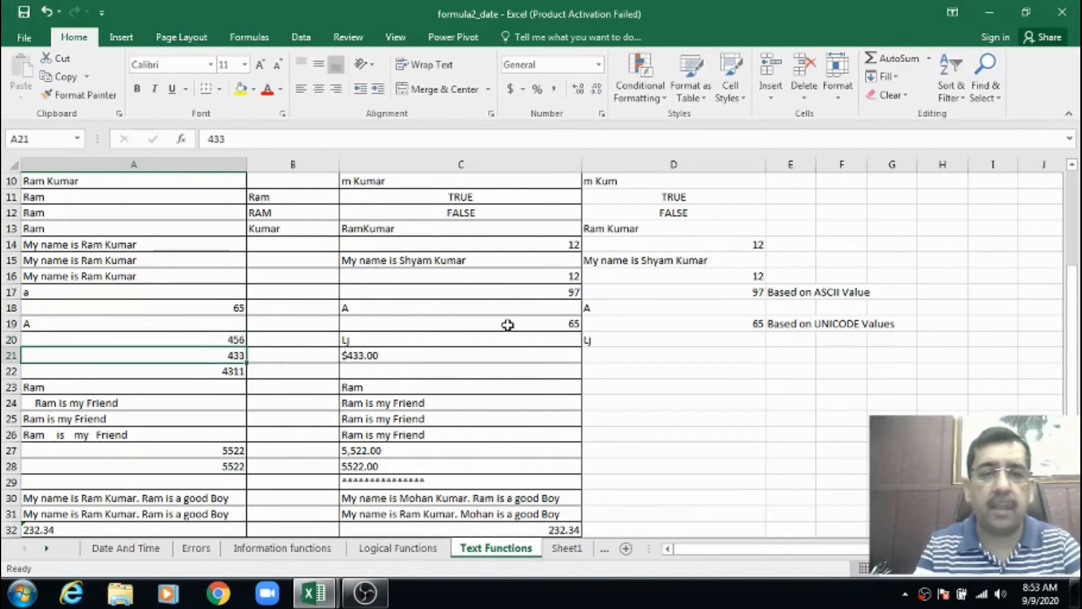
key("Up")
key("Right")
key("Right")
key("Right")
Set A20 to 765 and compare it with the example UNICHAR formula in C20
key("Left")
key("Left")
key("Left")
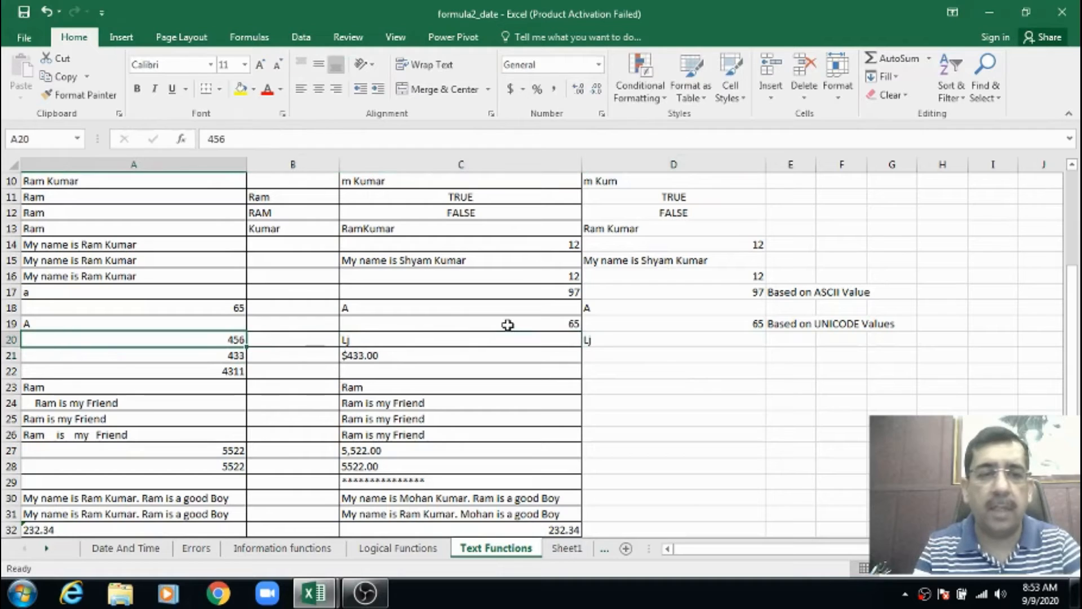
type("765")
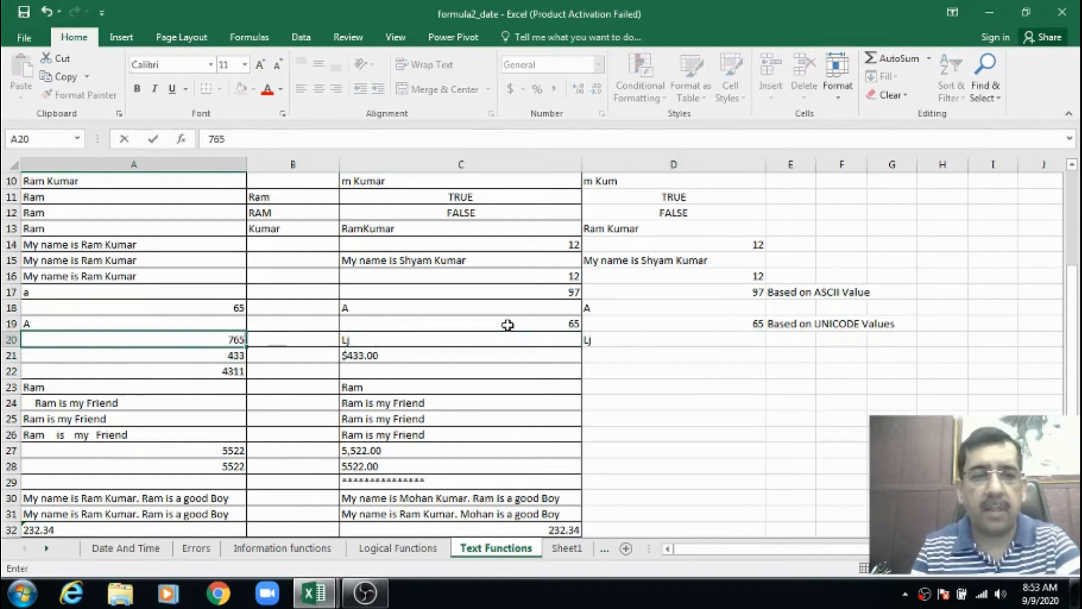
key("Tab")
key("Right")
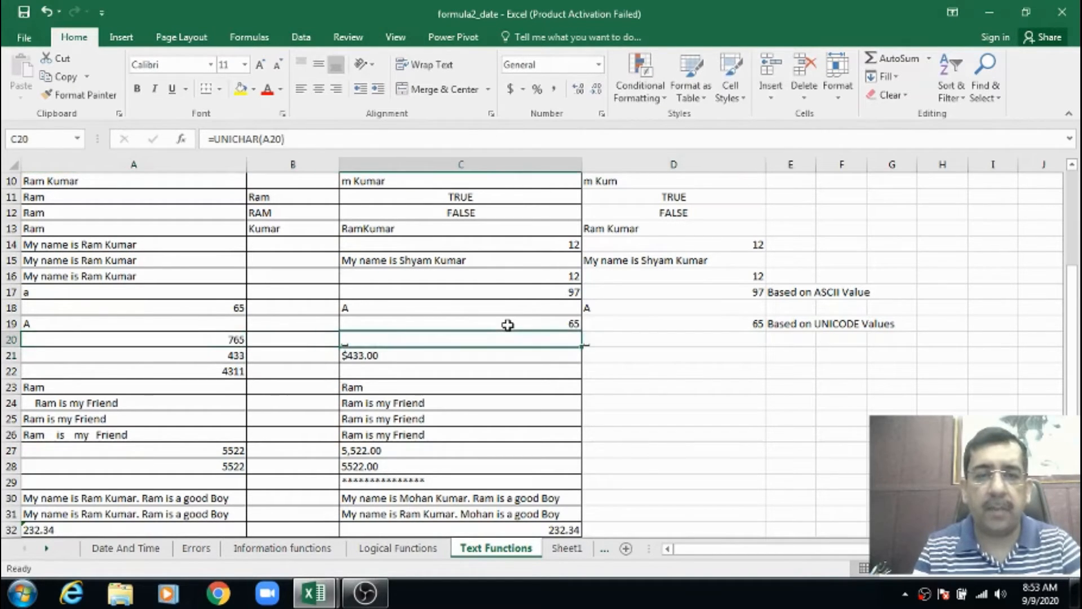
key("Left")
key("Left")
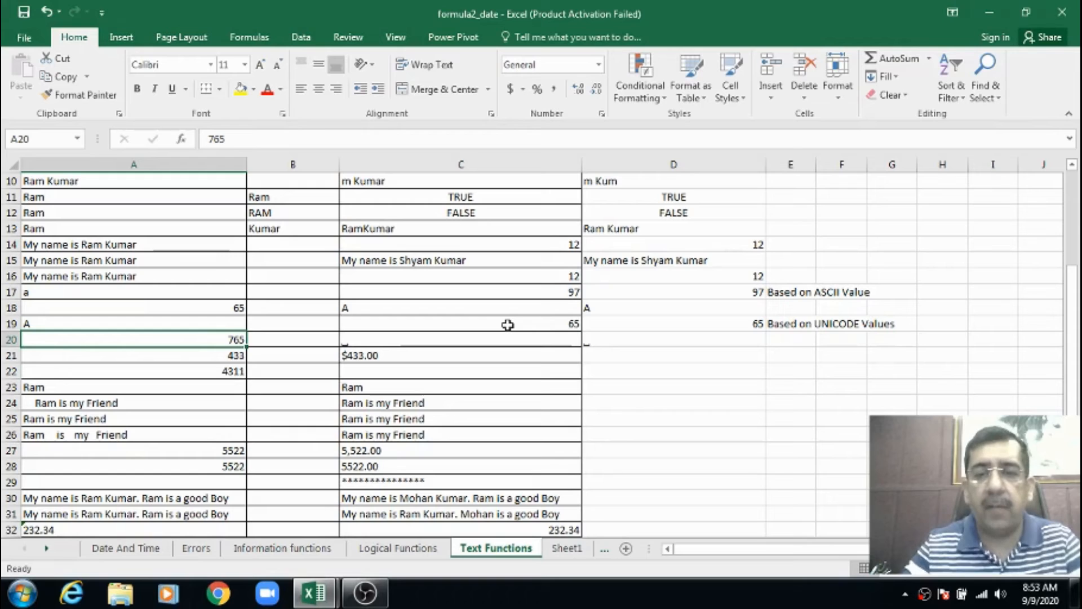
key("Right")
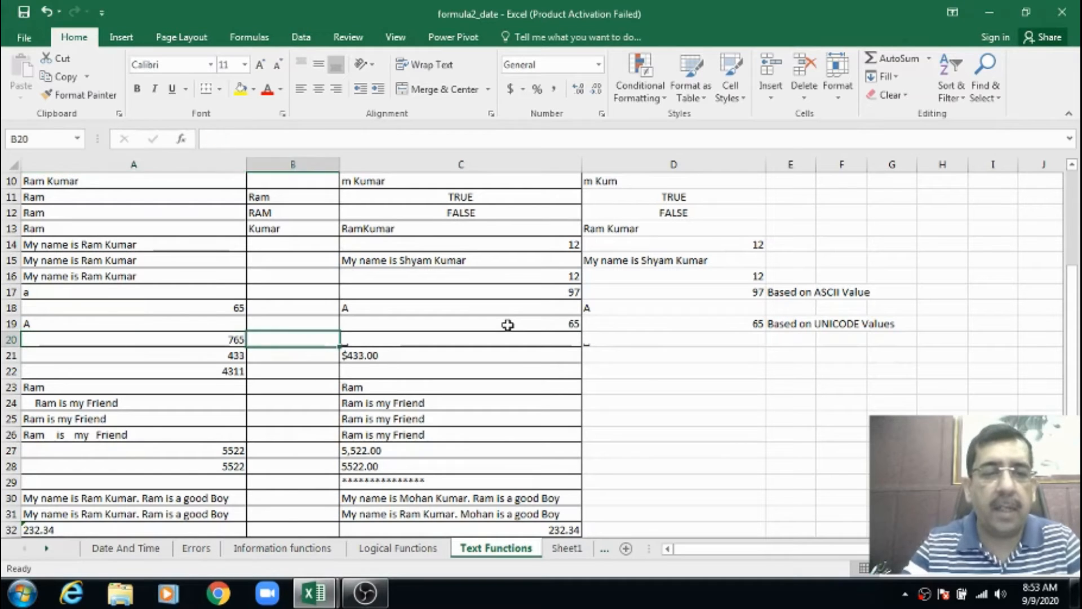
key("Left")
key("Right")
key("Right")
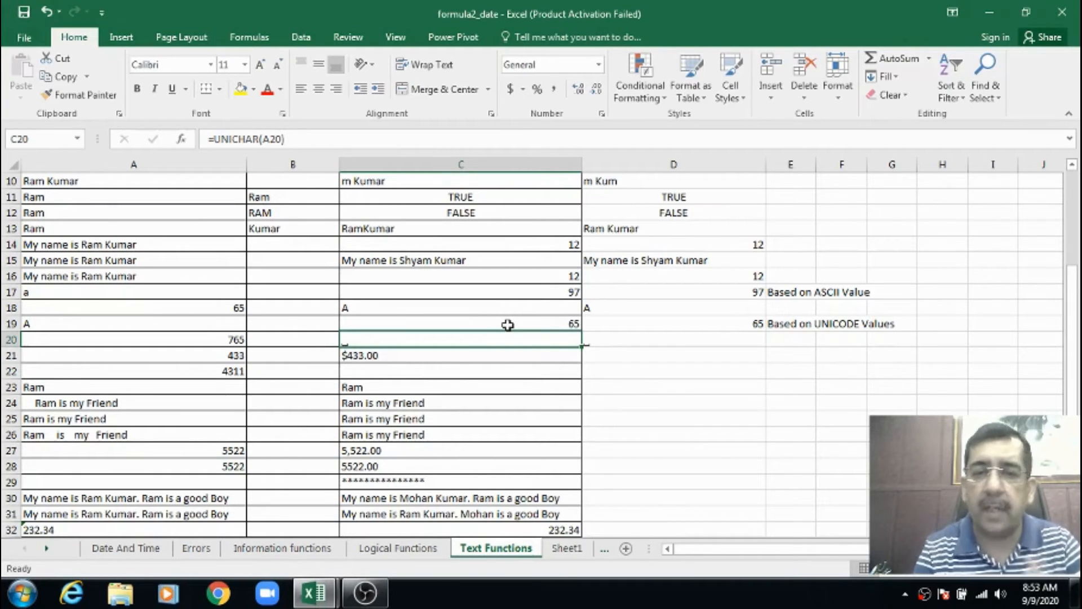
Set A20 to 65 as the number converted by the UNICHAR formulas in row 20
key("Left")
key("Left")
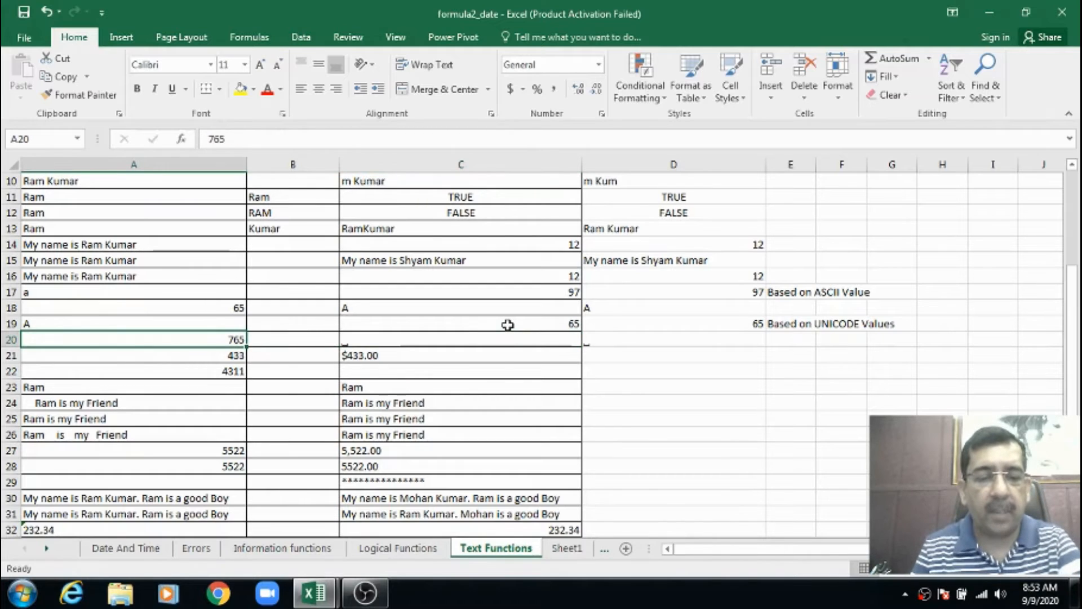
type("65")
key("Right")
key("Right")
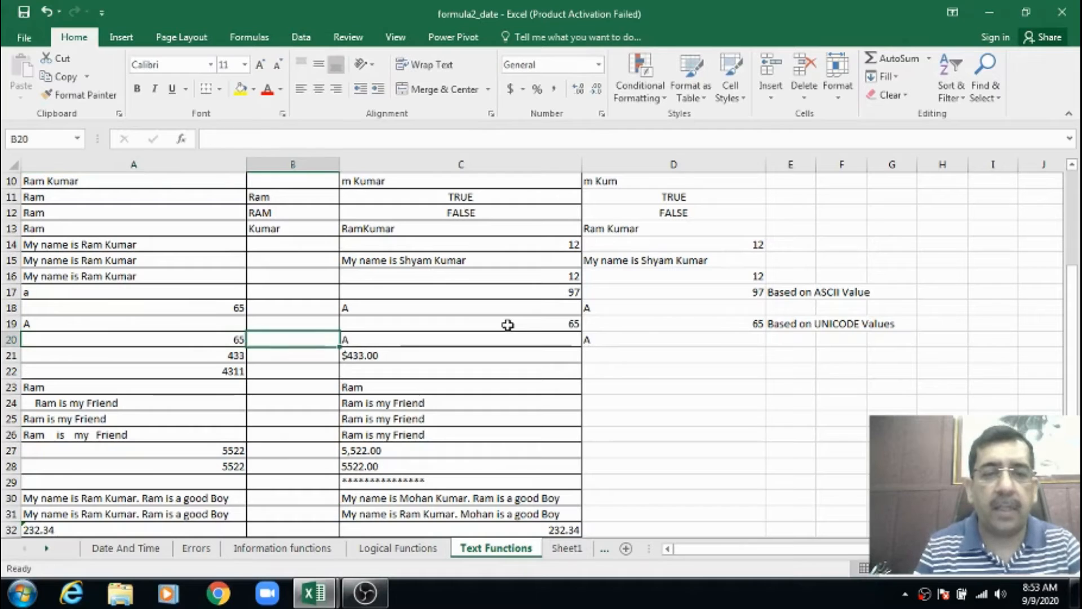
Compare the UNICHAR formula in D20 with its source number in A20, and go on to the number in A21
key("Left")
key("Left")
key("Right")
key("Right")
key("Right")
key("Right")
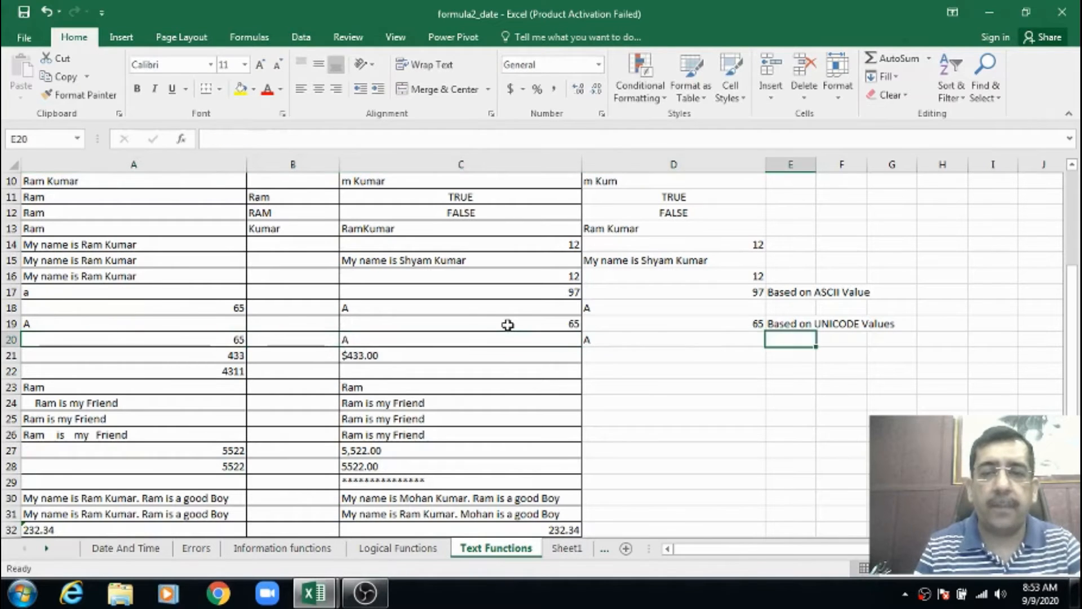
key("Left")
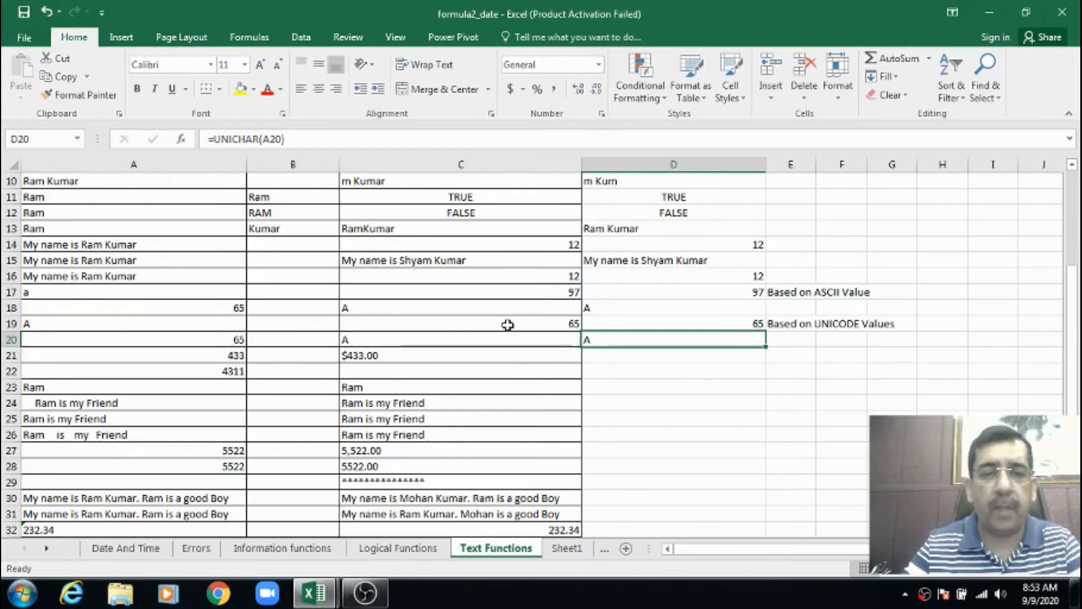
key("Left")
key("Left")
key("Left")
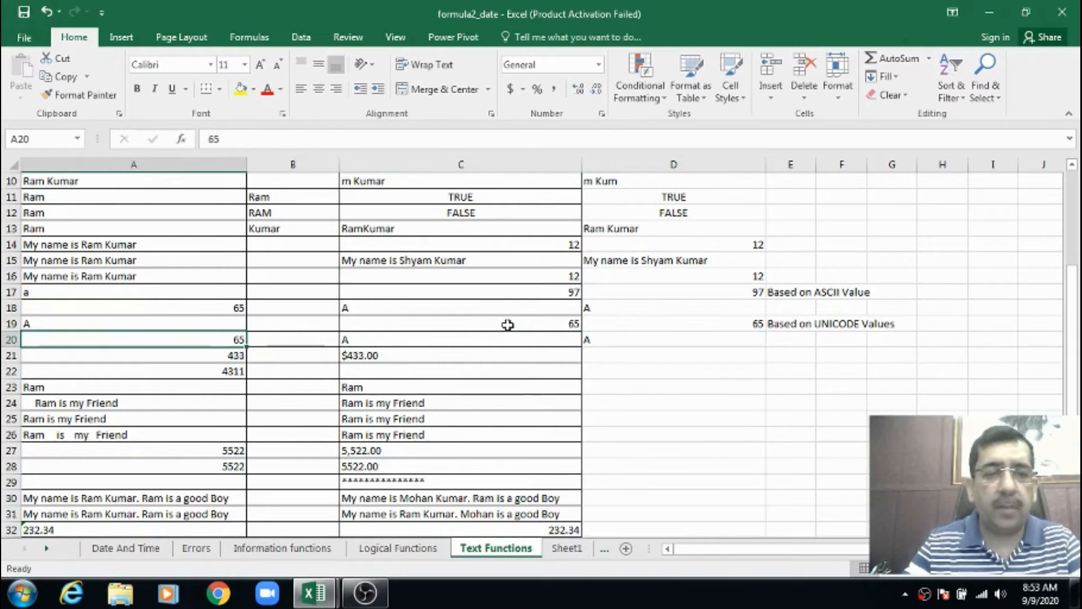
key("Down")
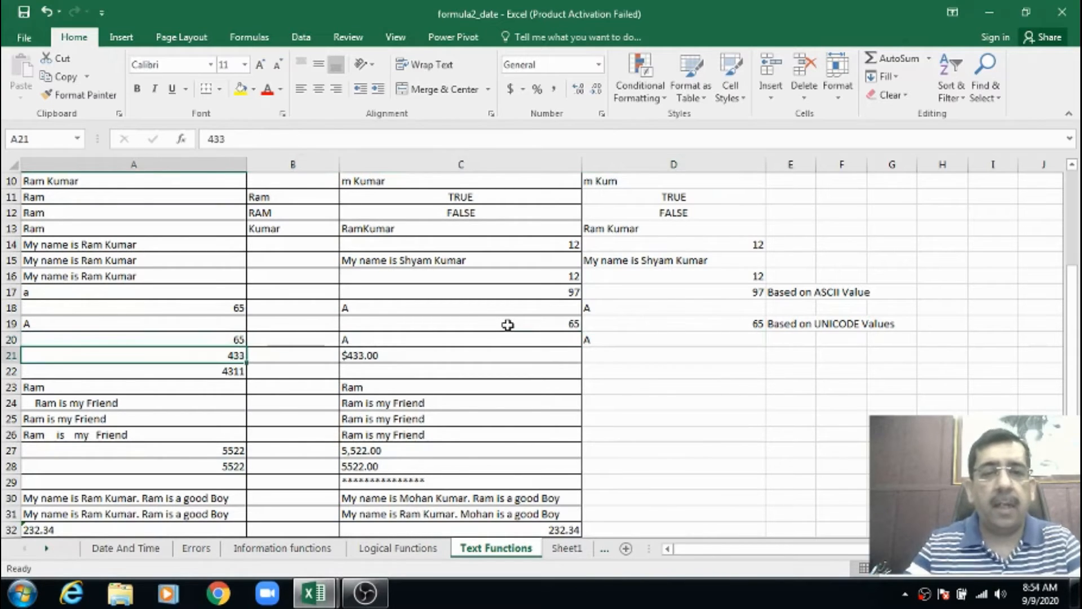
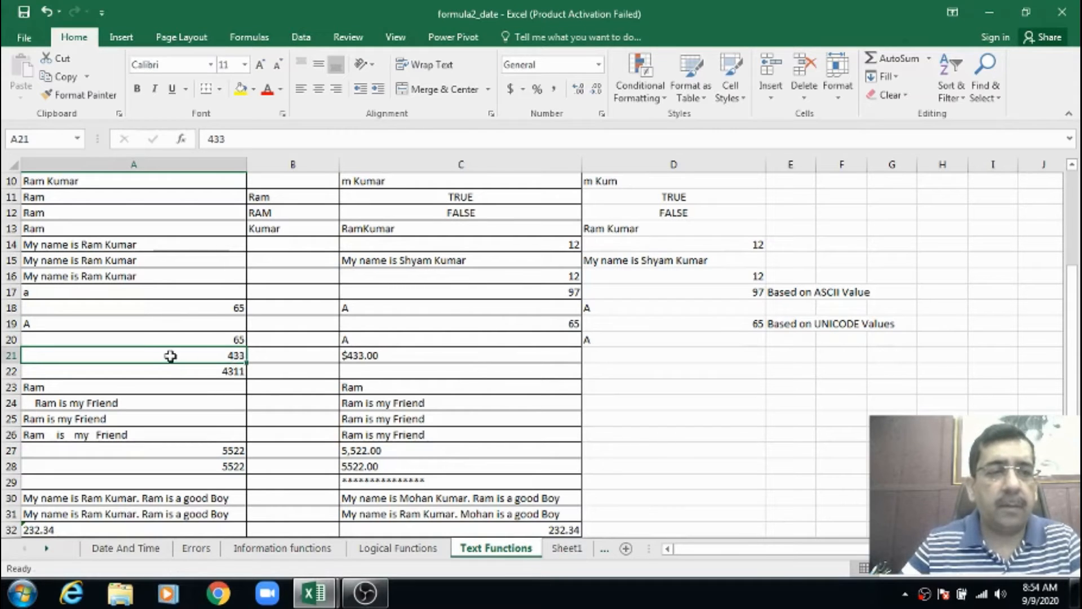
Convert the number in A21 to currency text by entering =DOLLAR(A21) in D21
scroll(186, 350, "down", 3)
scroll(213, 348, "up", 1)
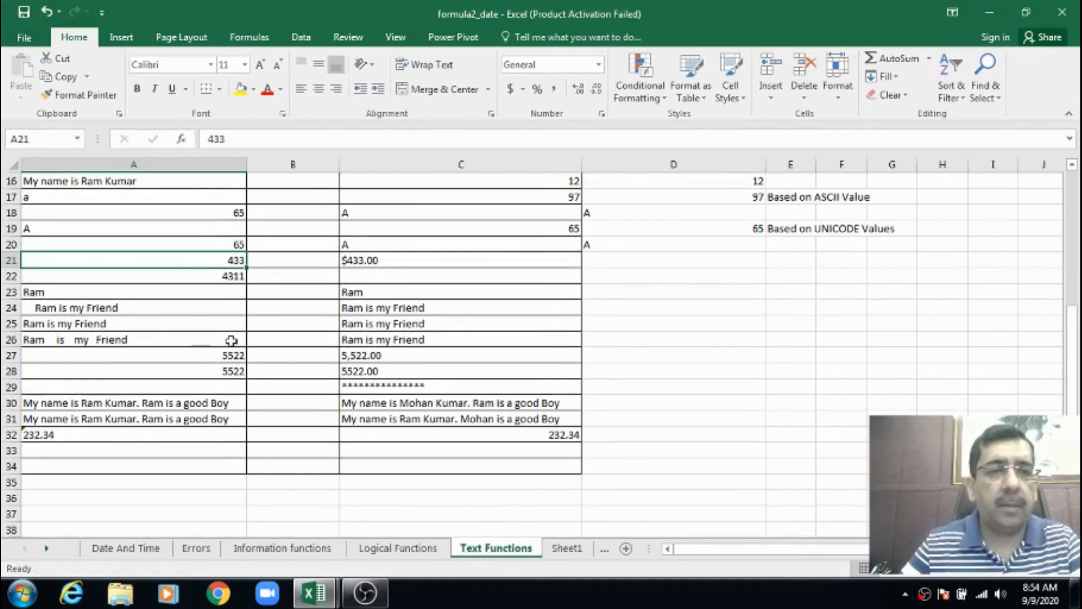
left_click(206, 289)
left_click(198, 259)
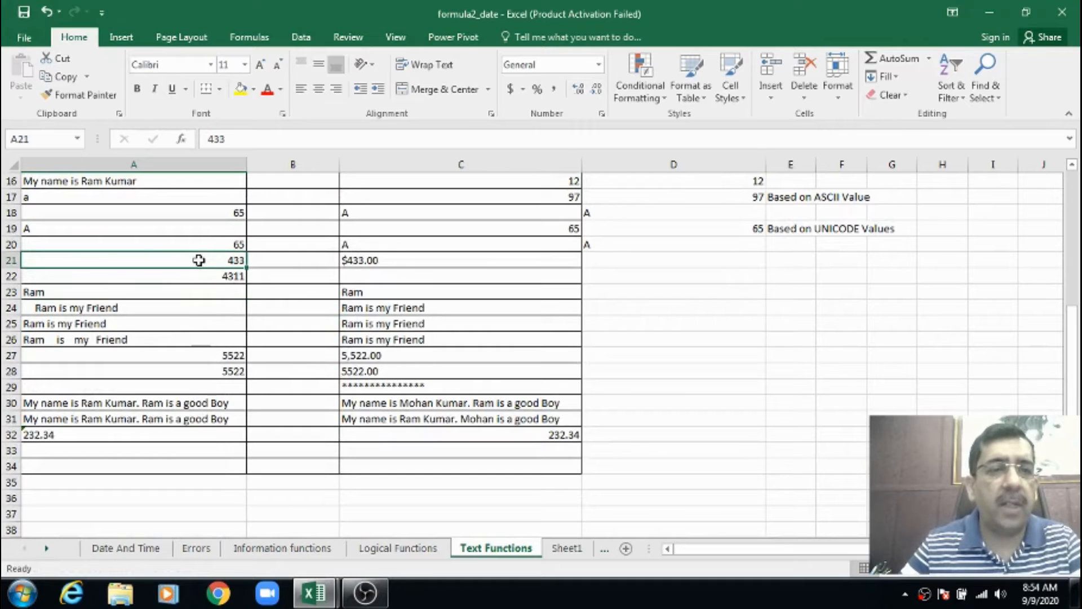
left_click(340, 260)
left_click(631, 266)
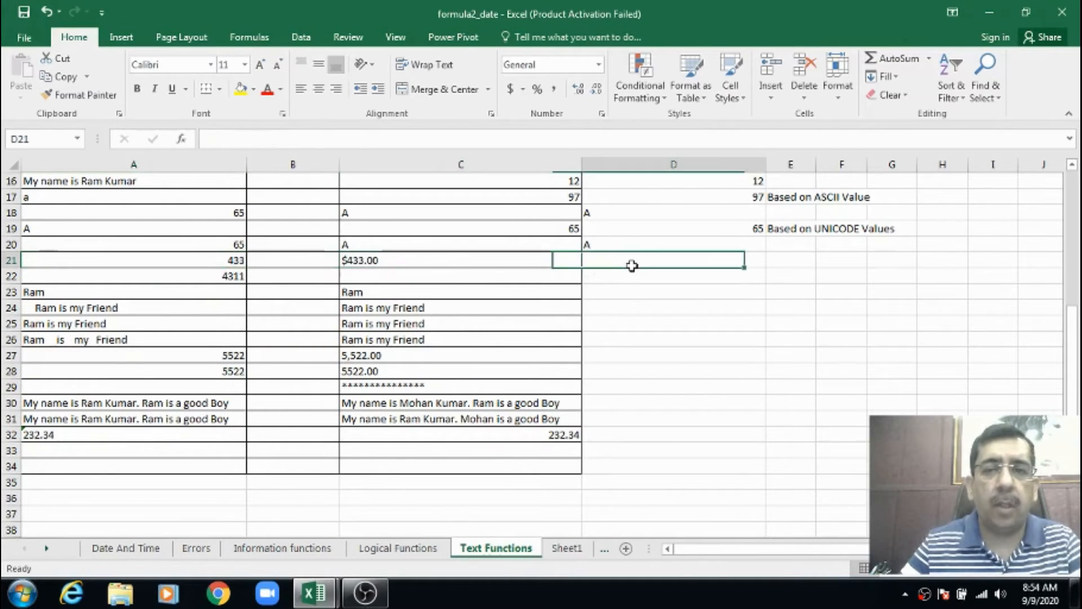
type("=do")
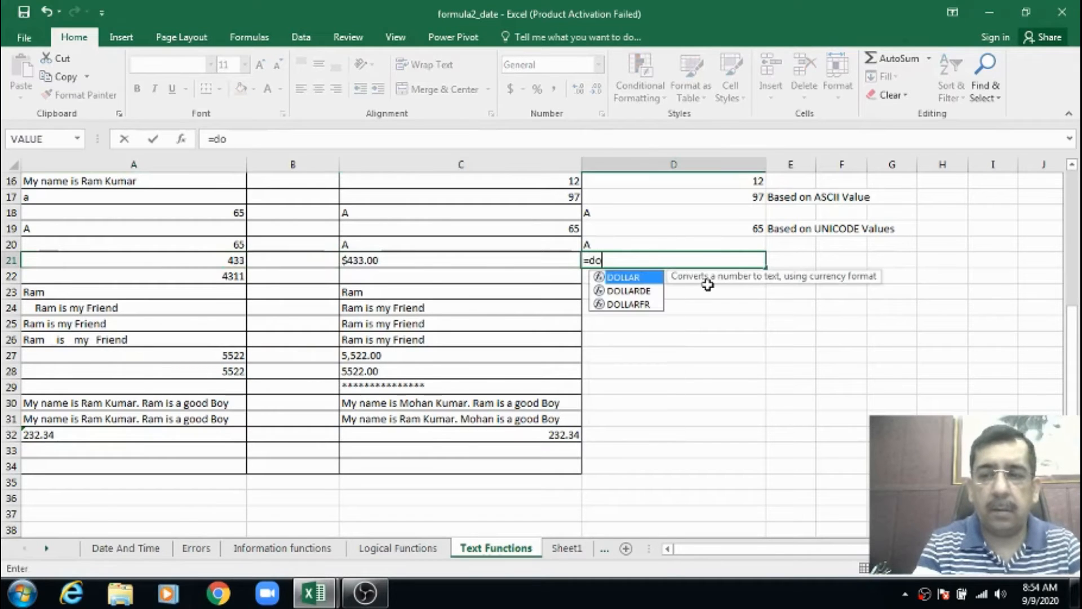
type("ll")
key("Tab")
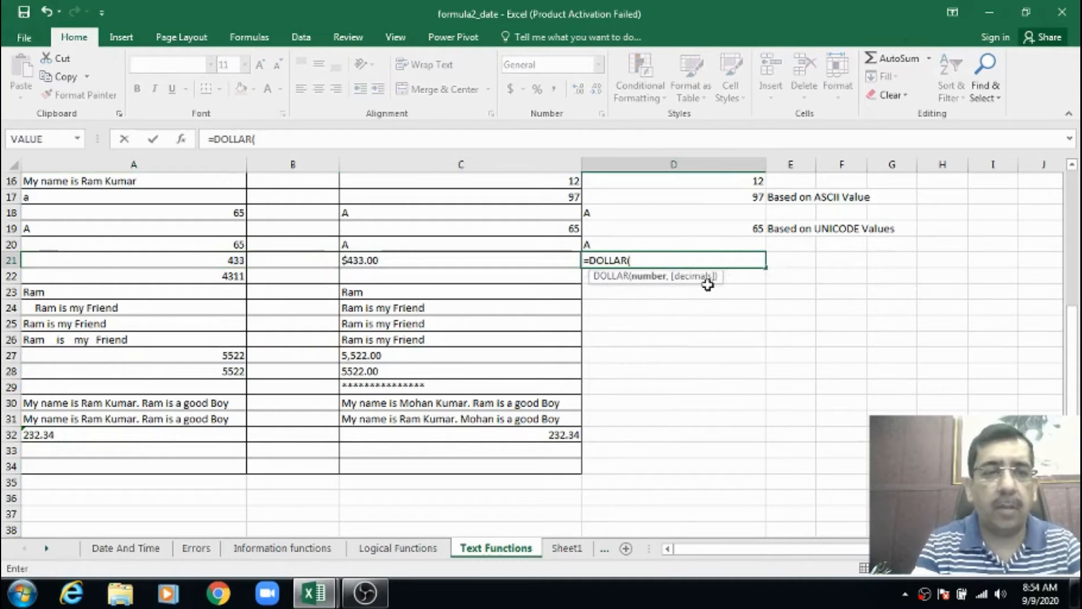
type("a21)")
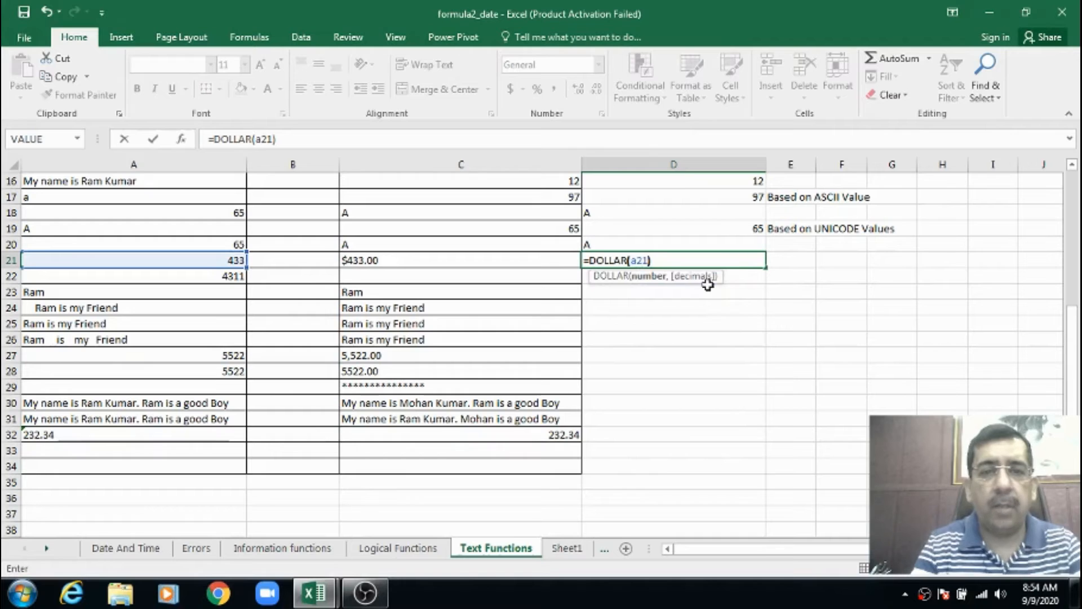
key("Return")
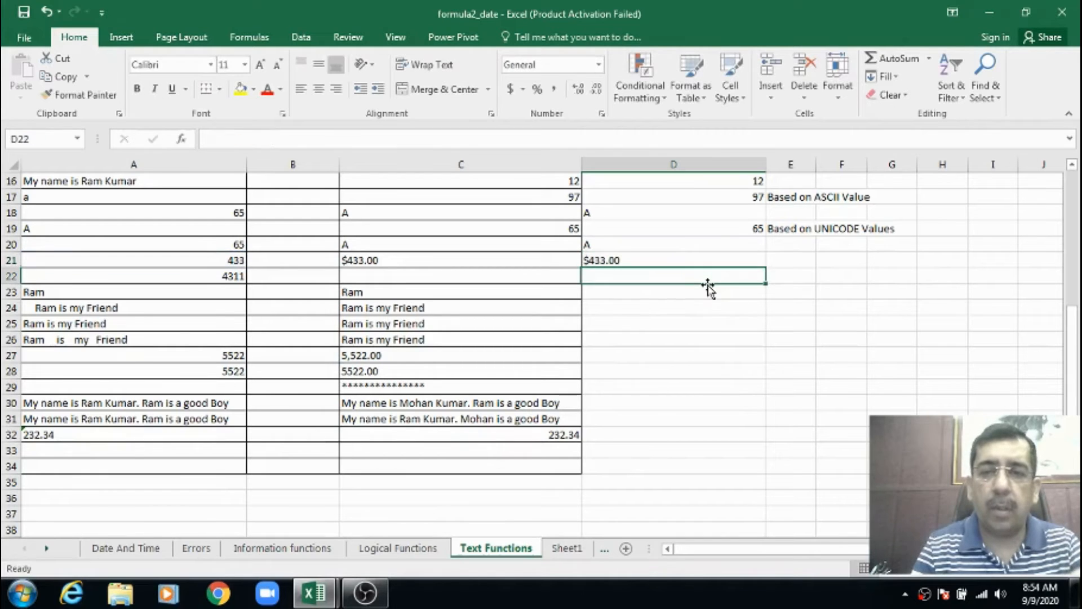
Compare the DOLLAR formula in D21 with the example formula in C21
key("Up")
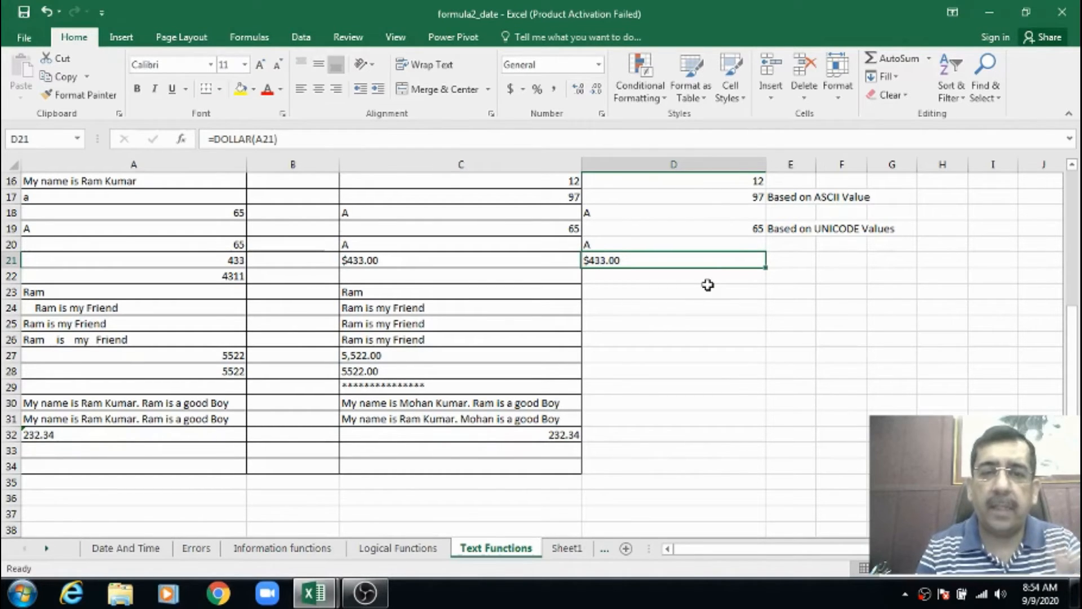
scroll(707, 285, "up", 1)
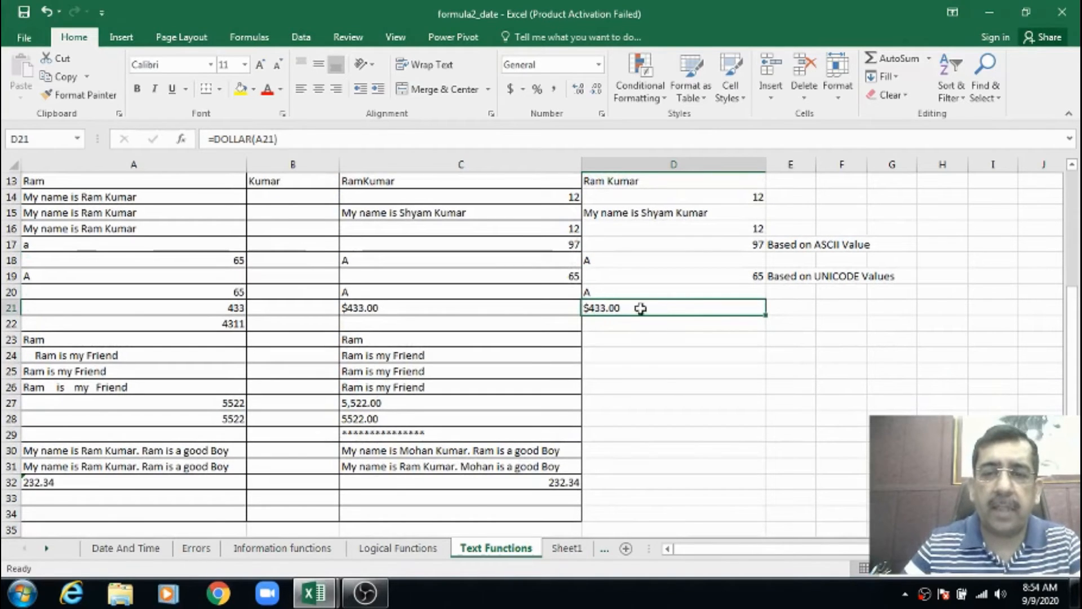
left_click(381, 309)
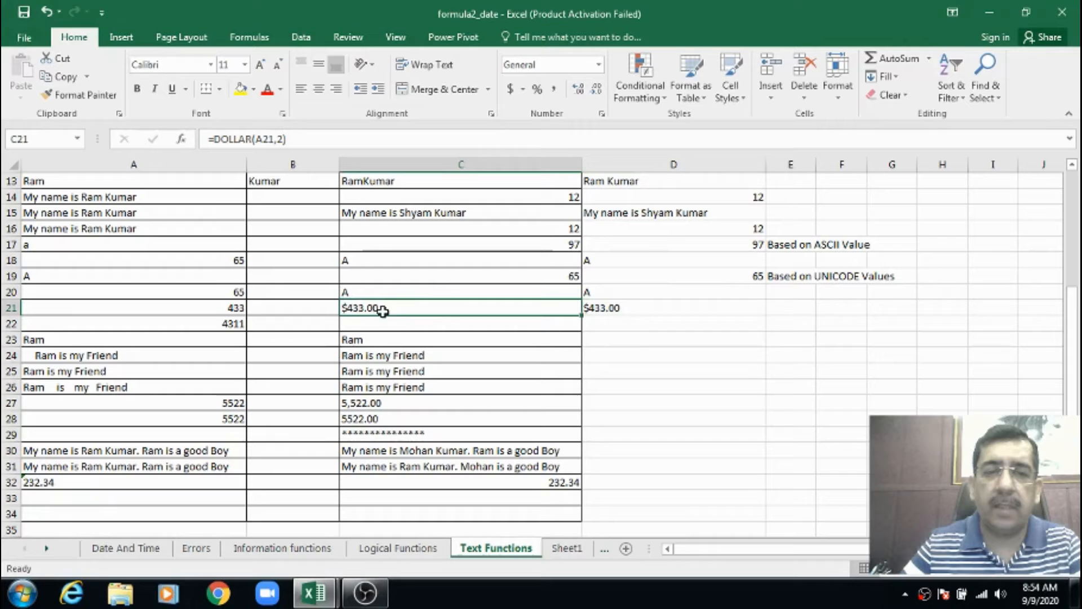
left_click(624, 309)
scroll(553, 312, "down", 1)
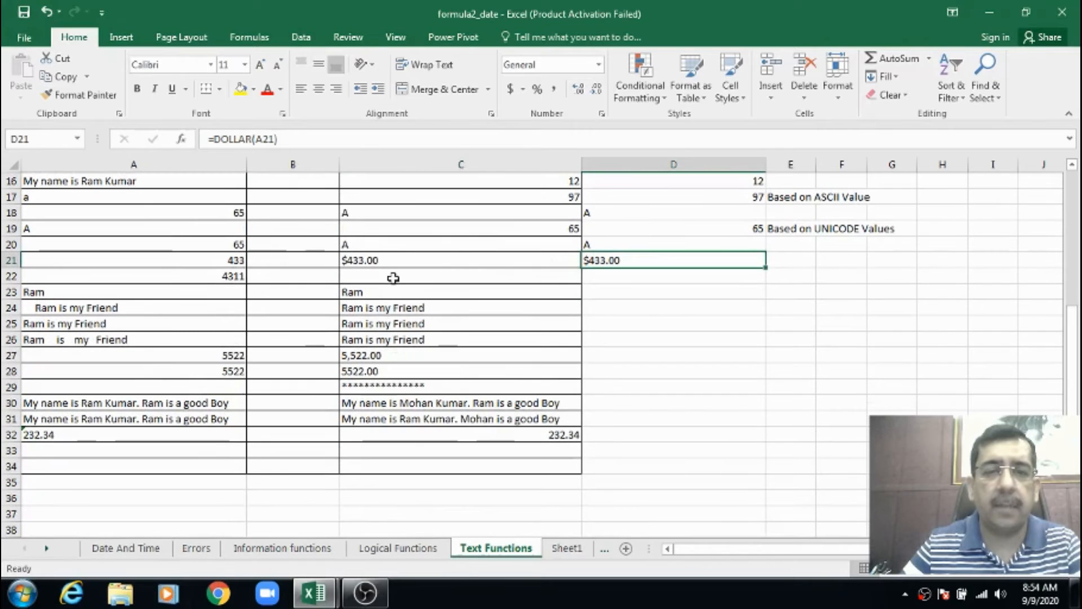
Check the source number and example T formula in row 22, and enter =T(22) in D22
left_click(227, 277)
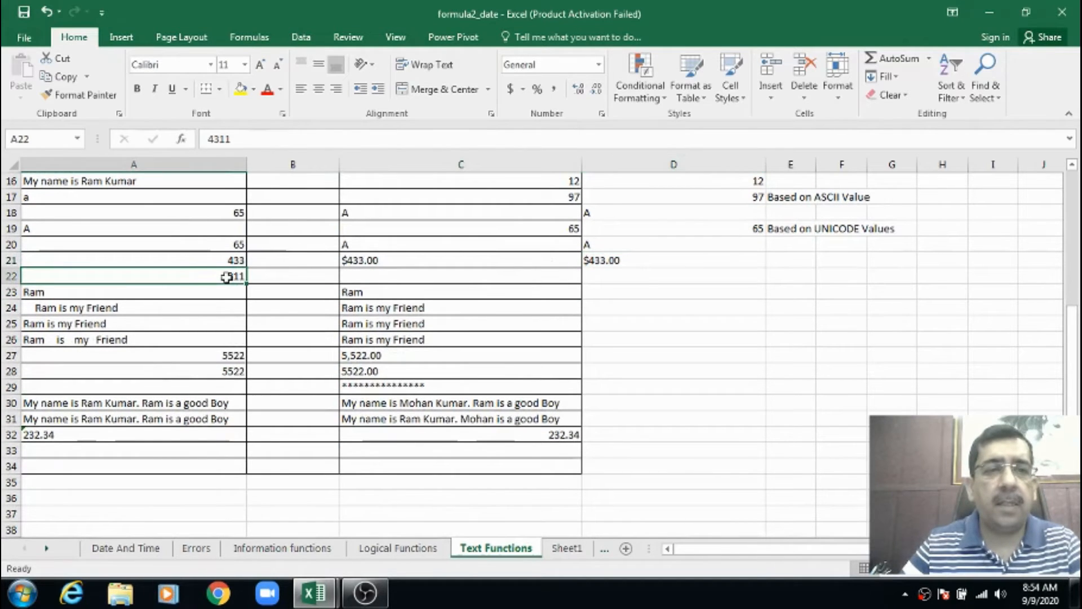
left_click(364, 277)
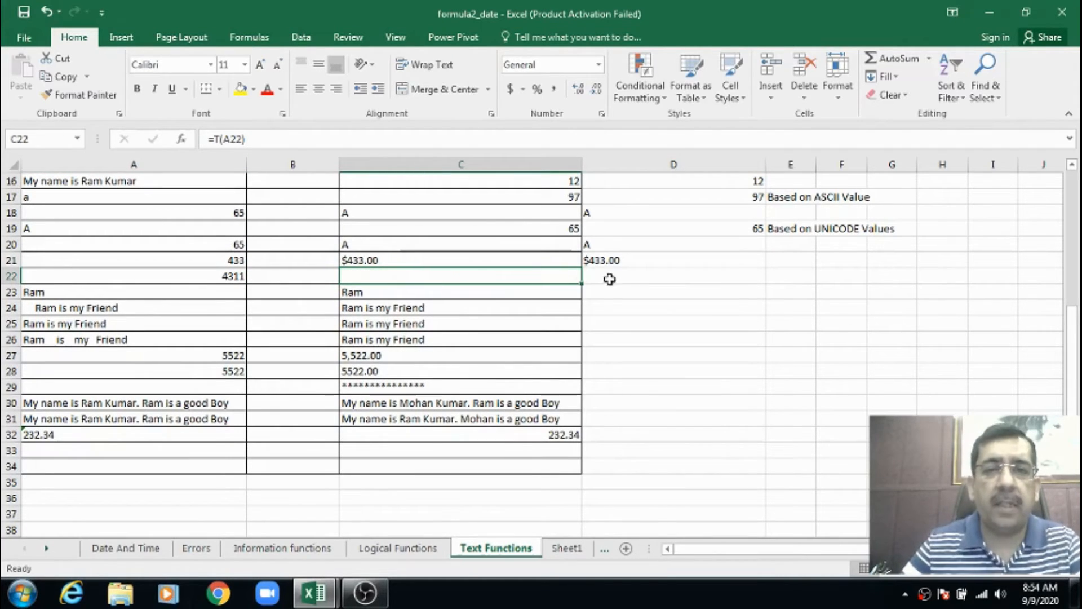
left_click(655, 284)
type("t")
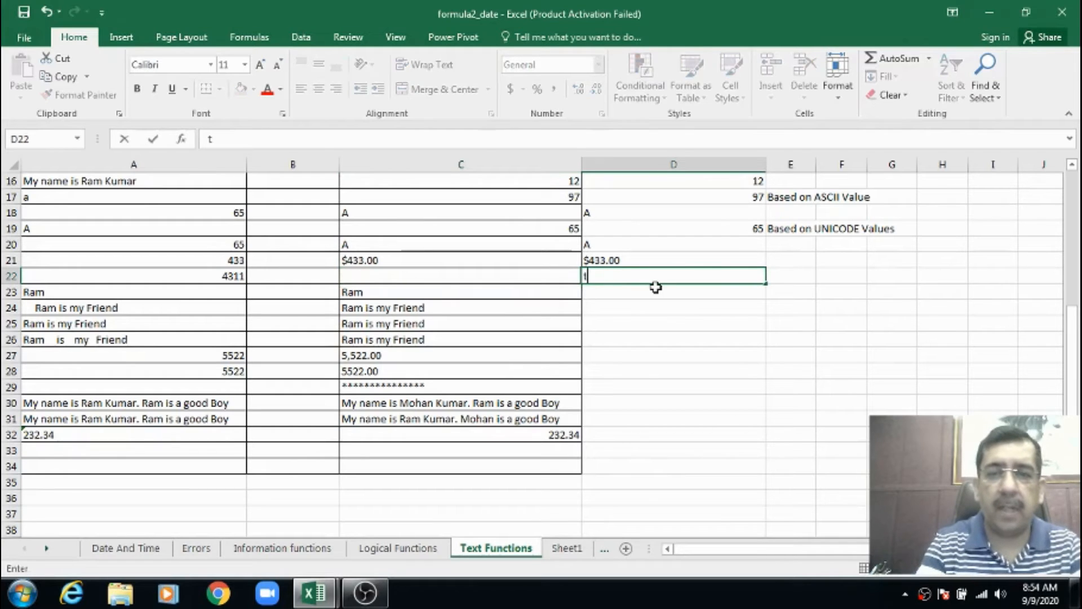
type("=")
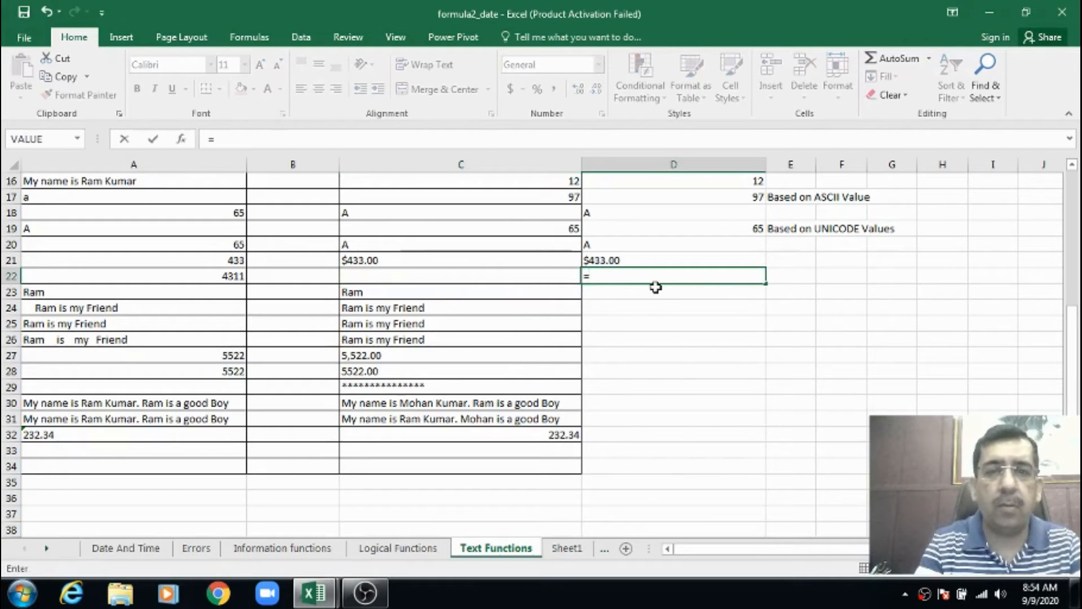
type("T(")
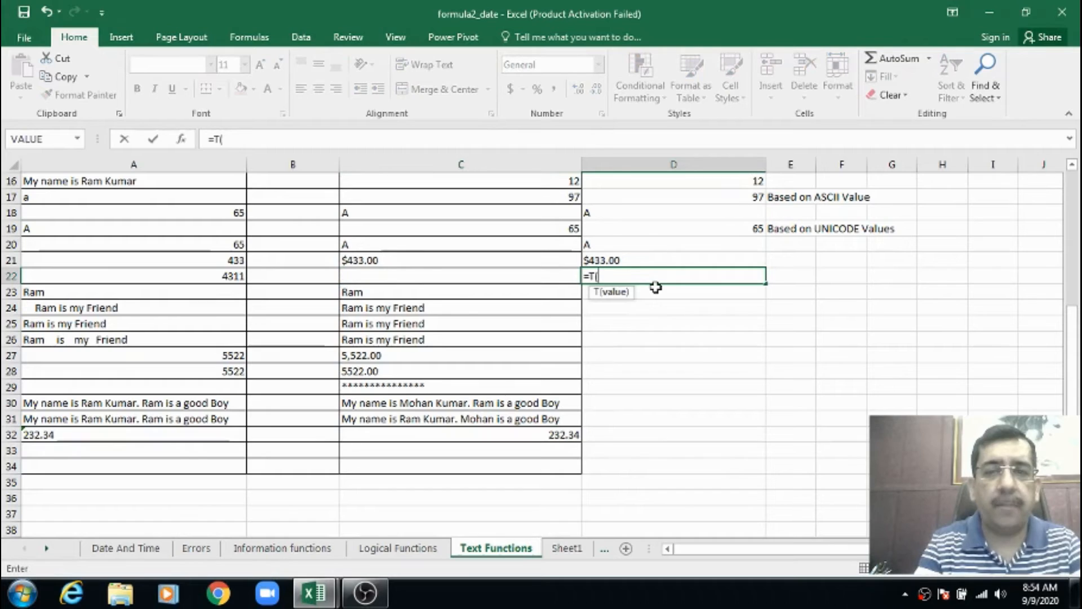
type("22")
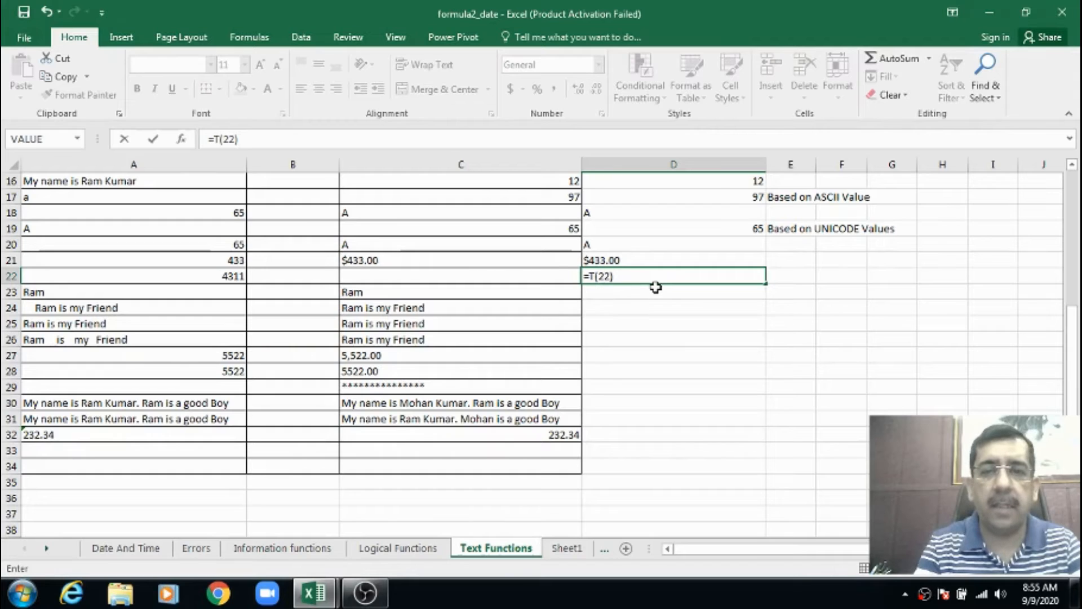
key("Return")
key("Up")
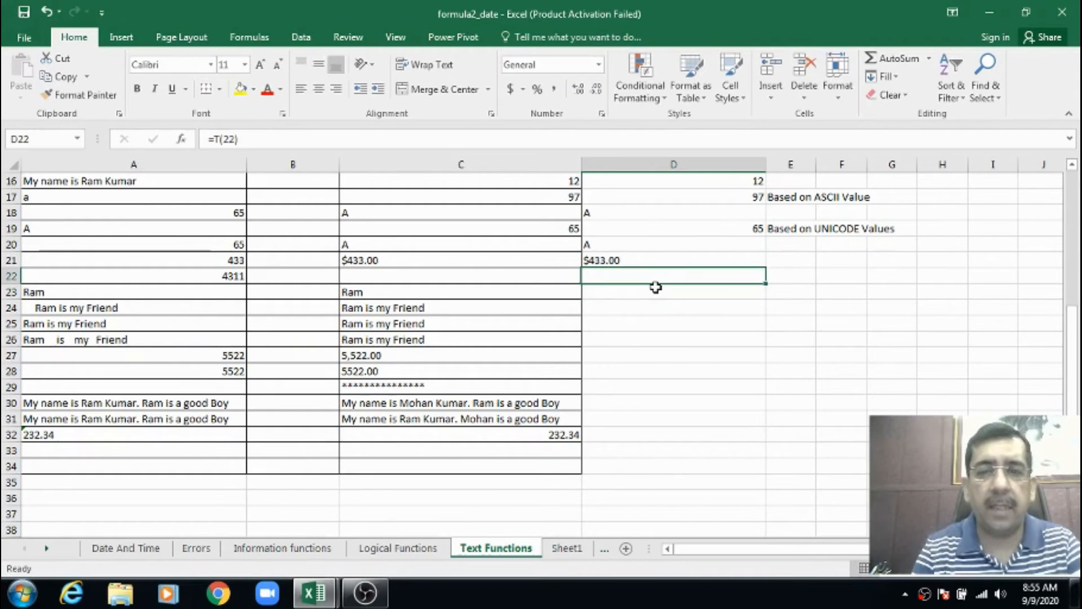
Compare the source and example T formula cells in row 22, and go through the corresponding cells in row 23
key("Left")
key("Left")
key("Left")
key("Right")
key("Right")
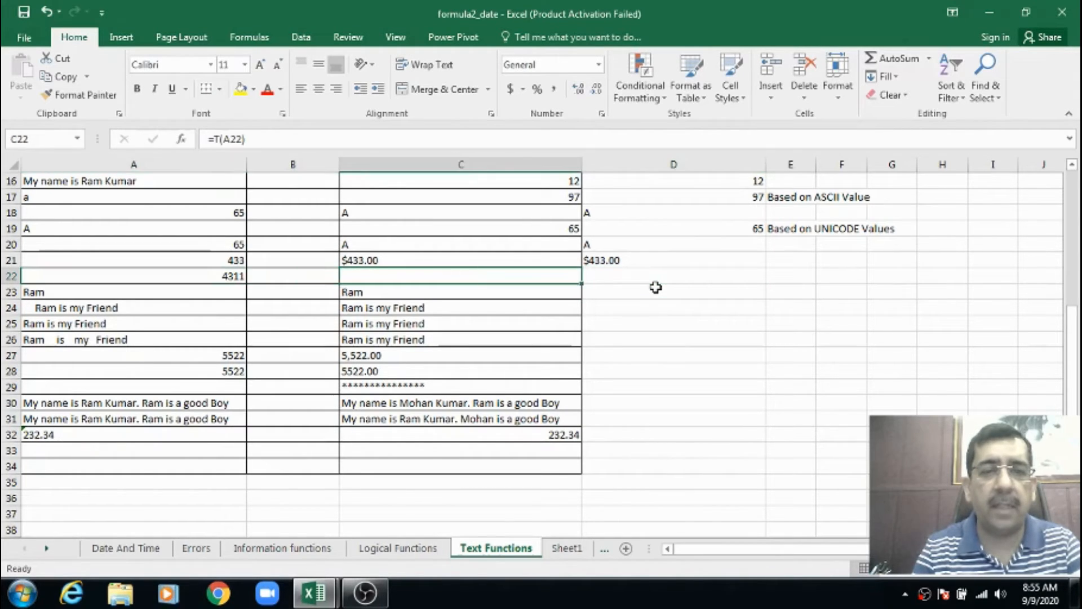
key("Down")
key("Left")
key("Left")
key("Right")
key("Right")
key("Right")
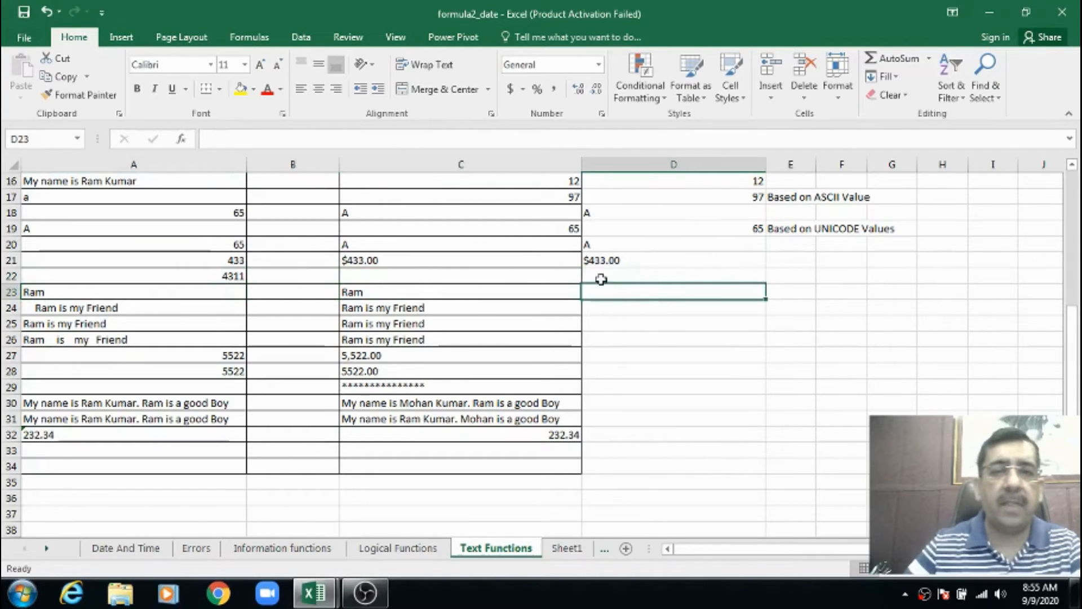
Enter =T(A23) in D23 to test the text value in A23
left_click(533, 295)
left_click(630, 292)
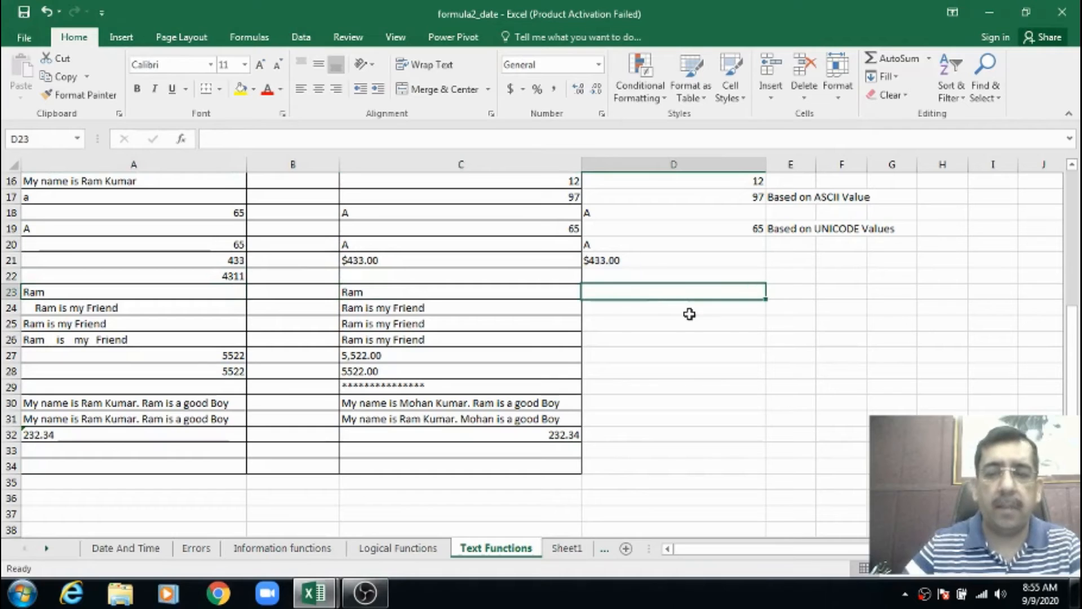
type("=T")
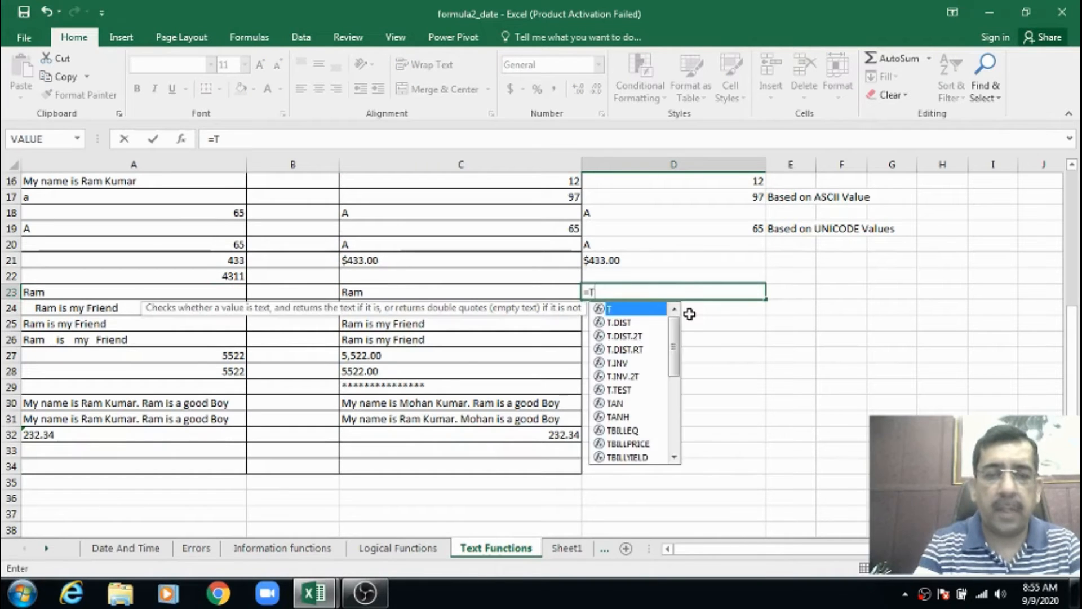
type("23")
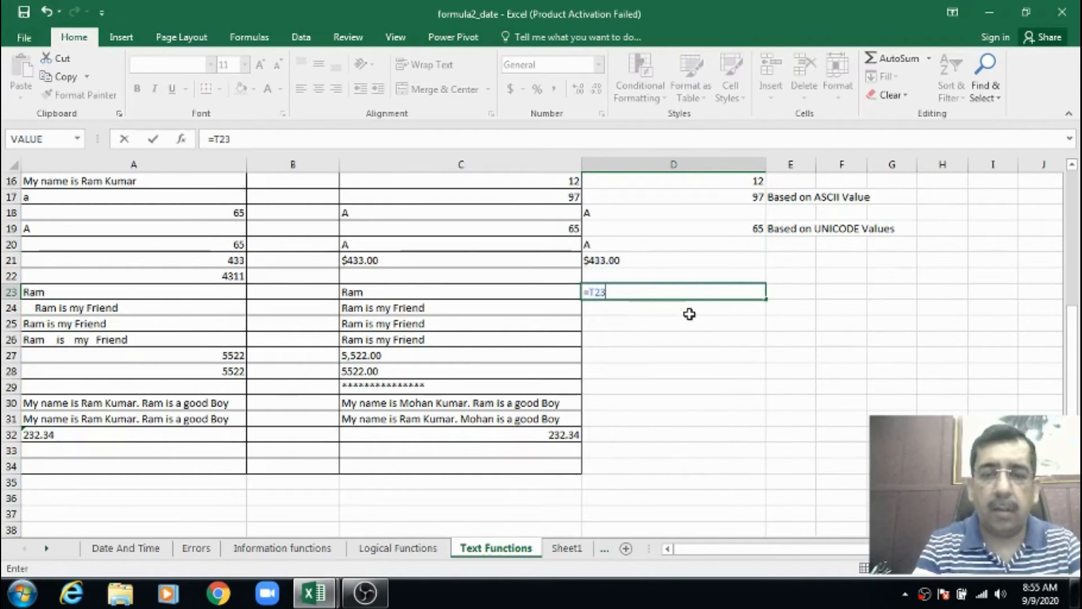
key("BackSpace")
key("BackSpace")
type("(")
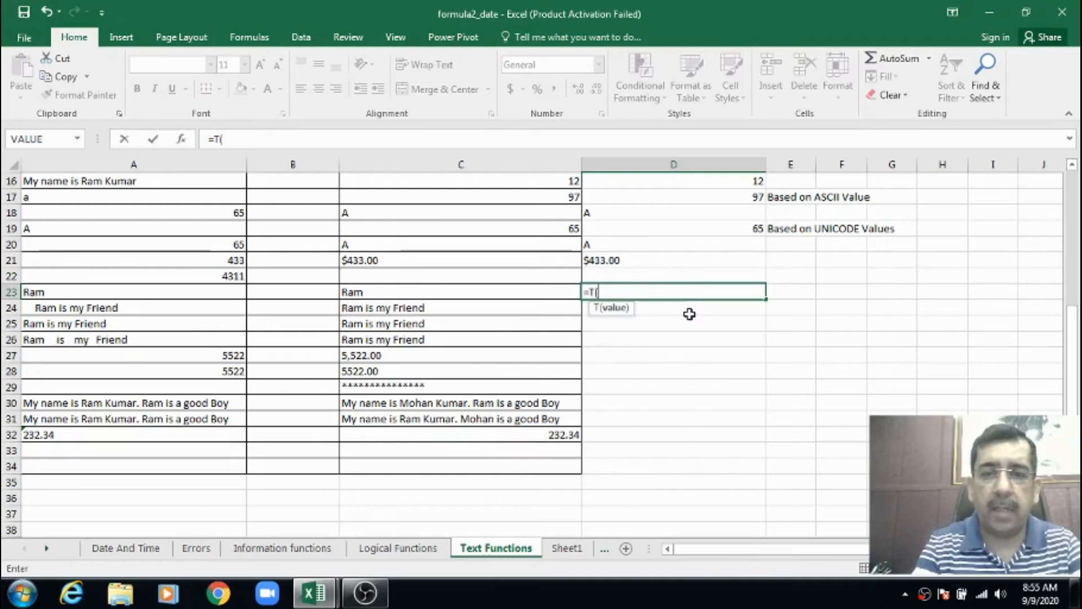
type("a23")
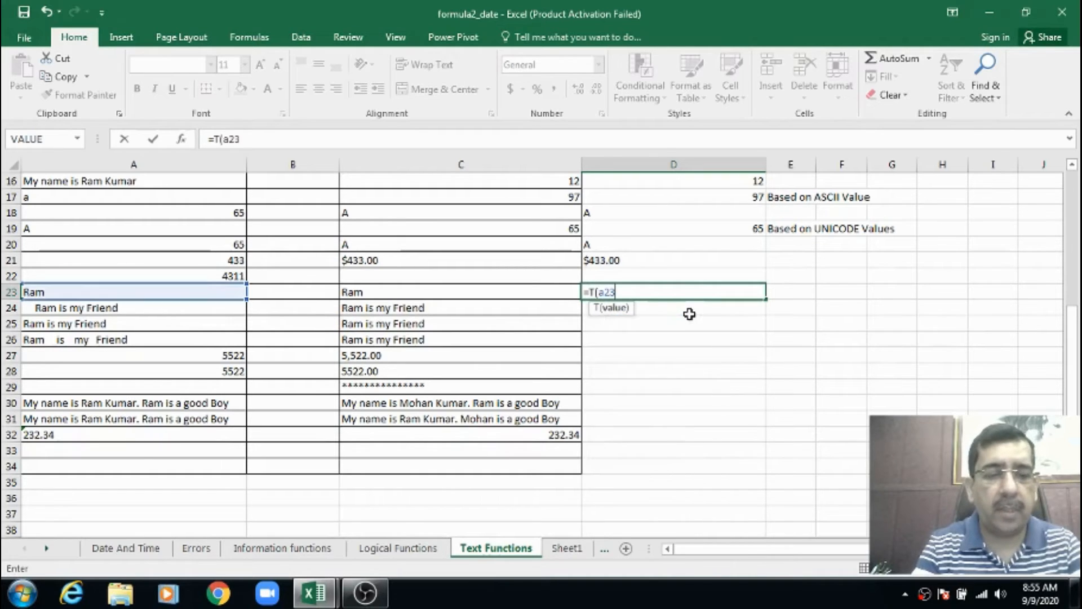
type(")")
key("Return")
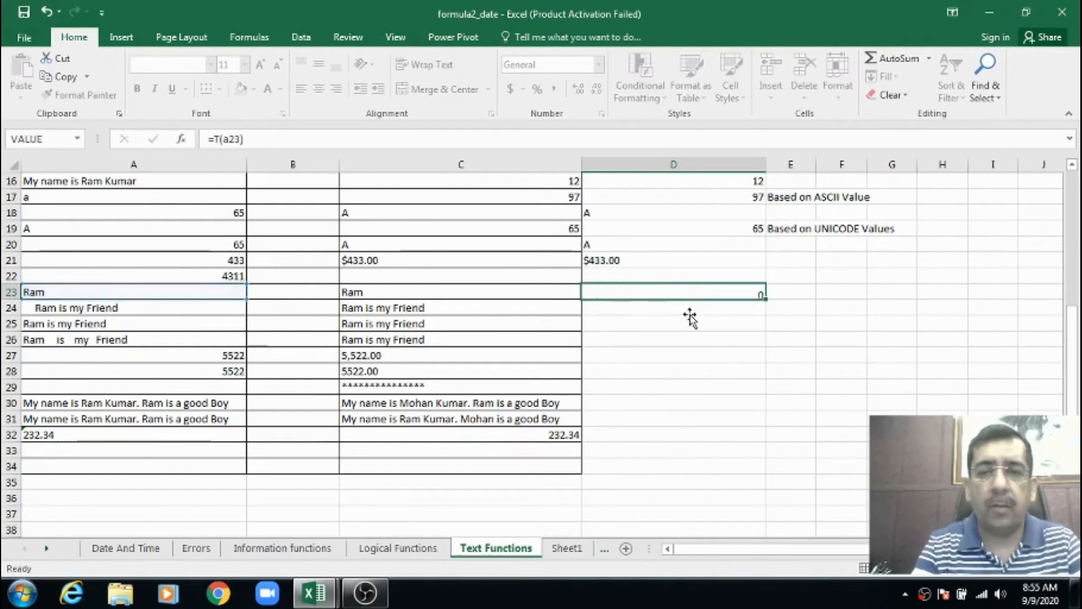
Compare the T formulas in D22 and D23 with the number in A22 and its example formula in C22
key("Up")
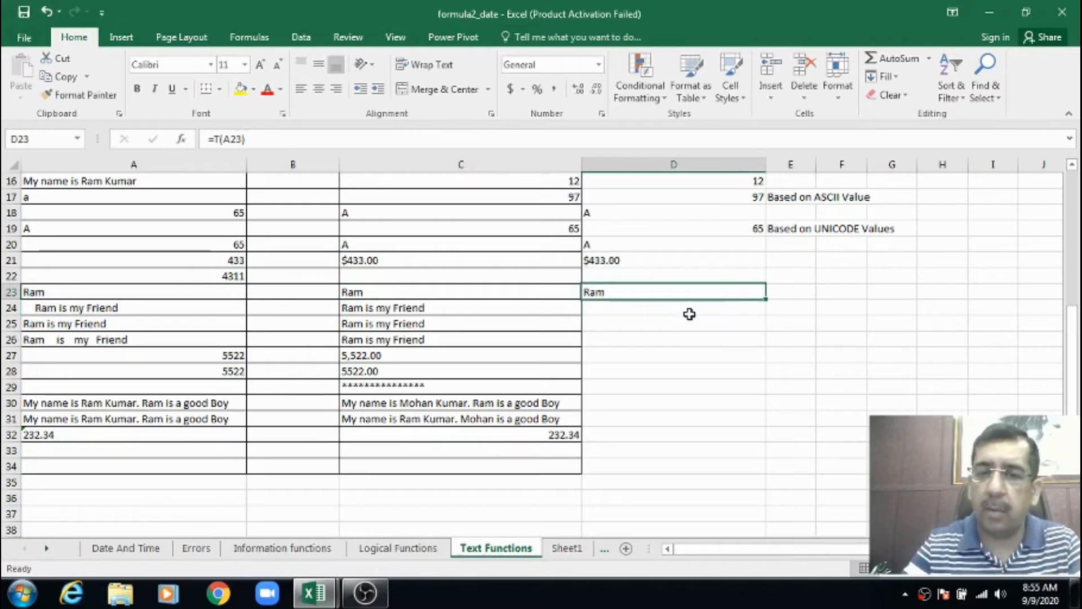
key("Right")
key("Left")
key("Up")
key("Left")
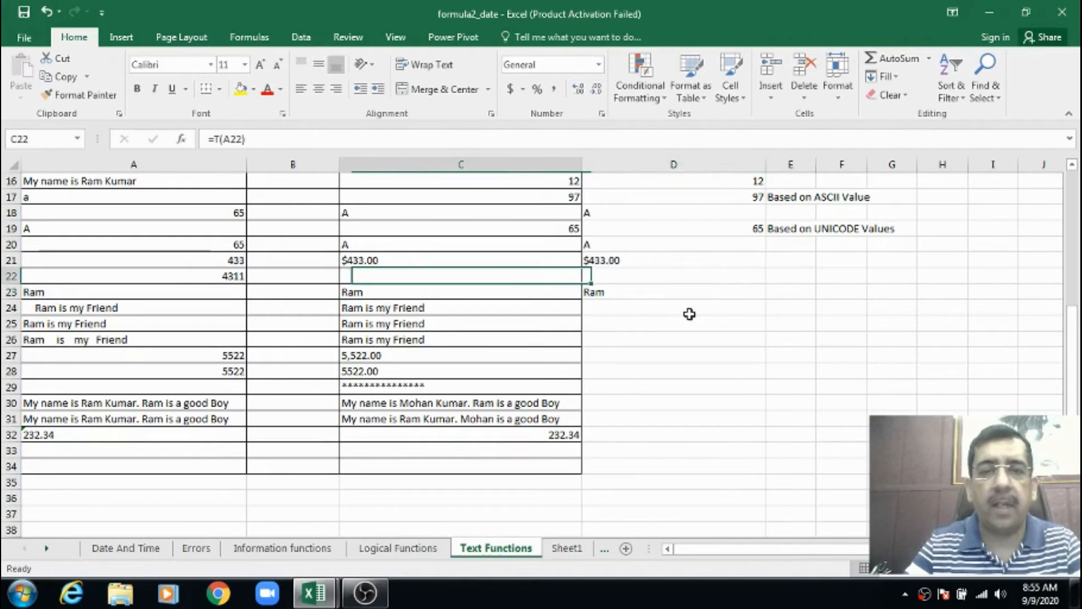
key("Left")
key("Left")
key("Right")
key("Right")
key("Right")
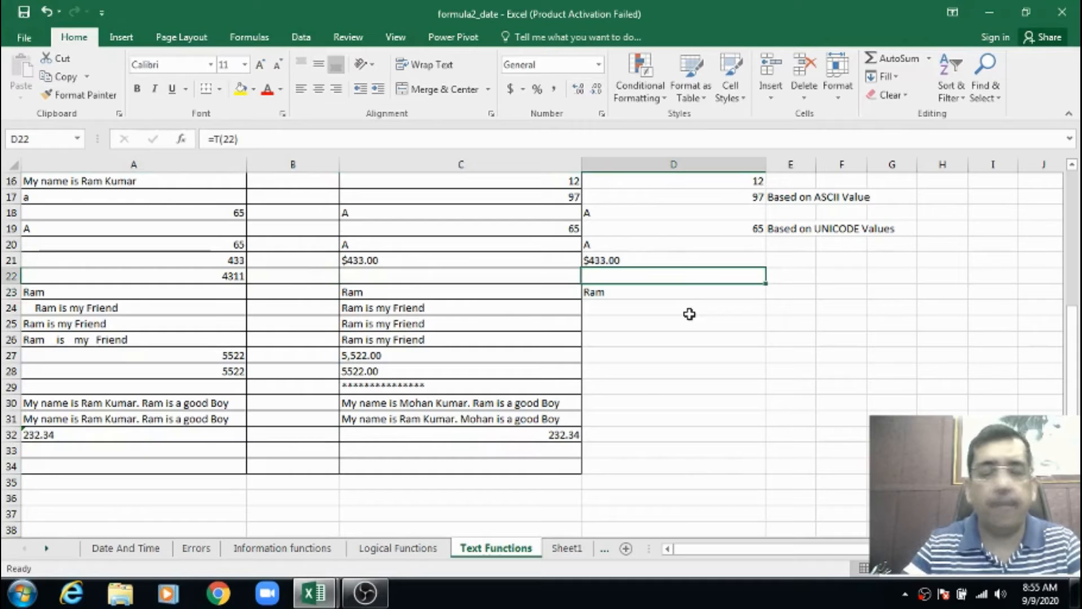
key("Down")
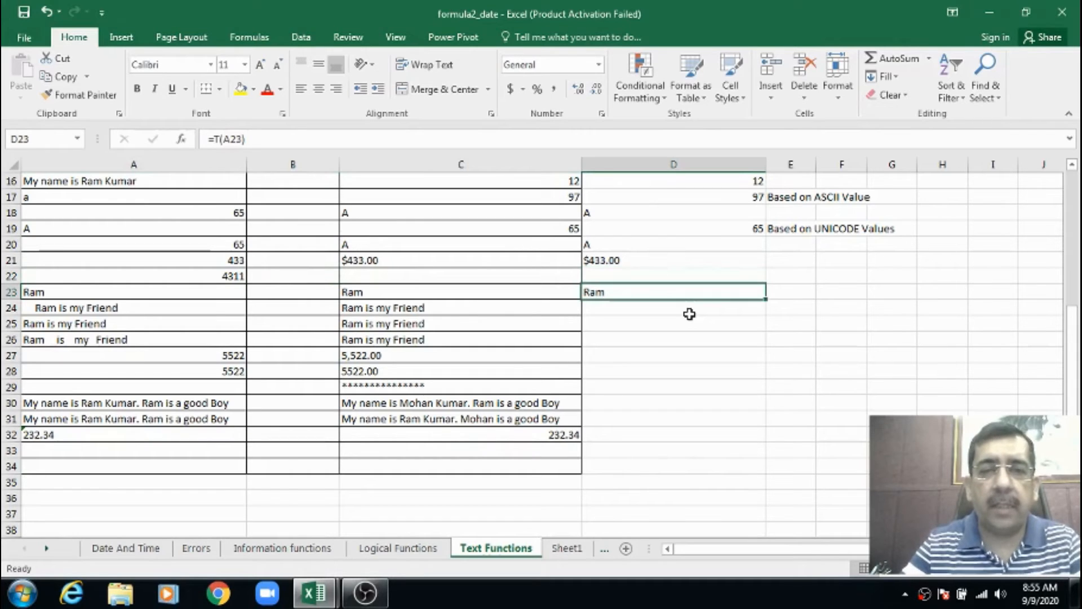
Review the example TRIM formula in C24 and the source text in A24 and A25
key("Down")
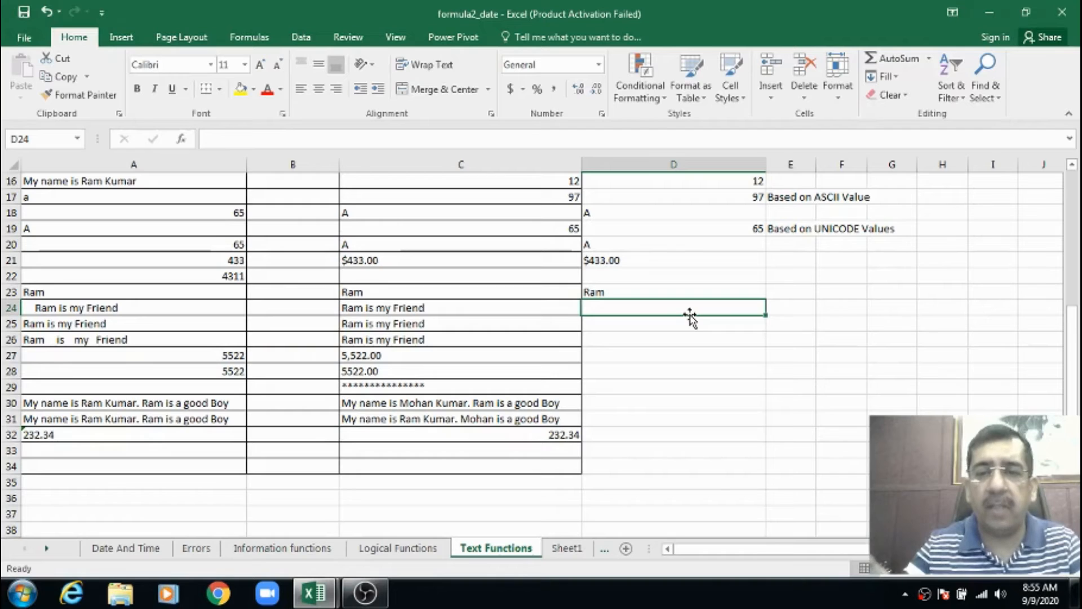
key("Left")
key("Left")
key("Left")
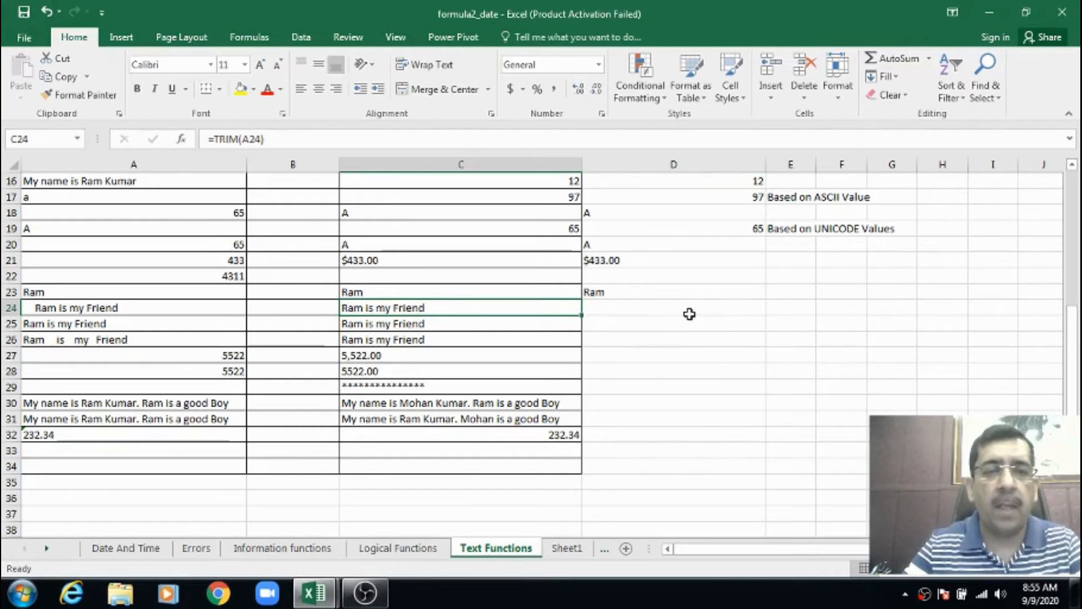
key("Down")
key("Down")
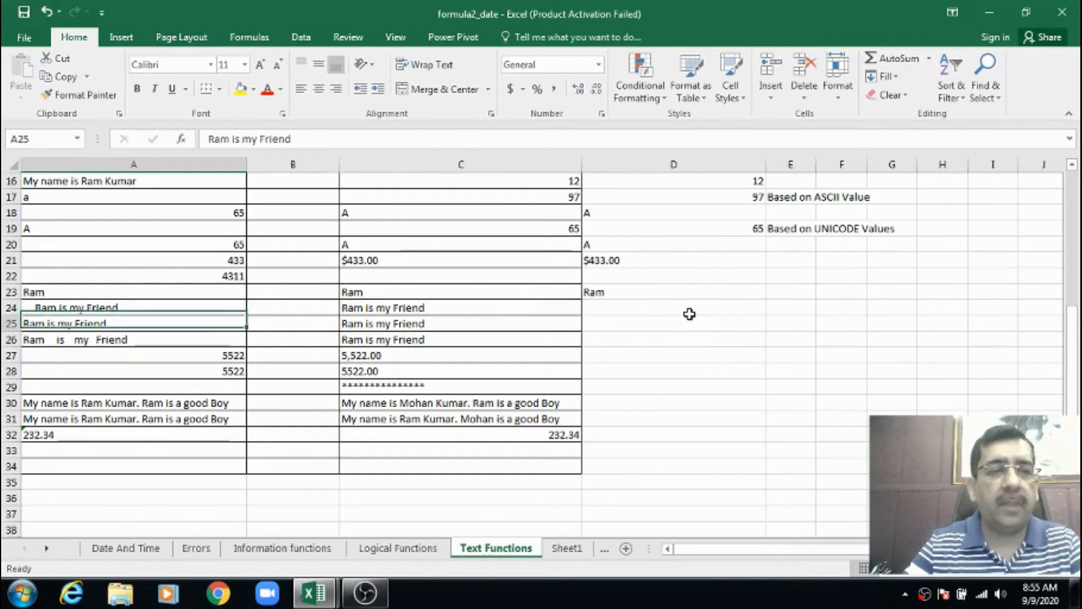
key("Up")
key("Up")
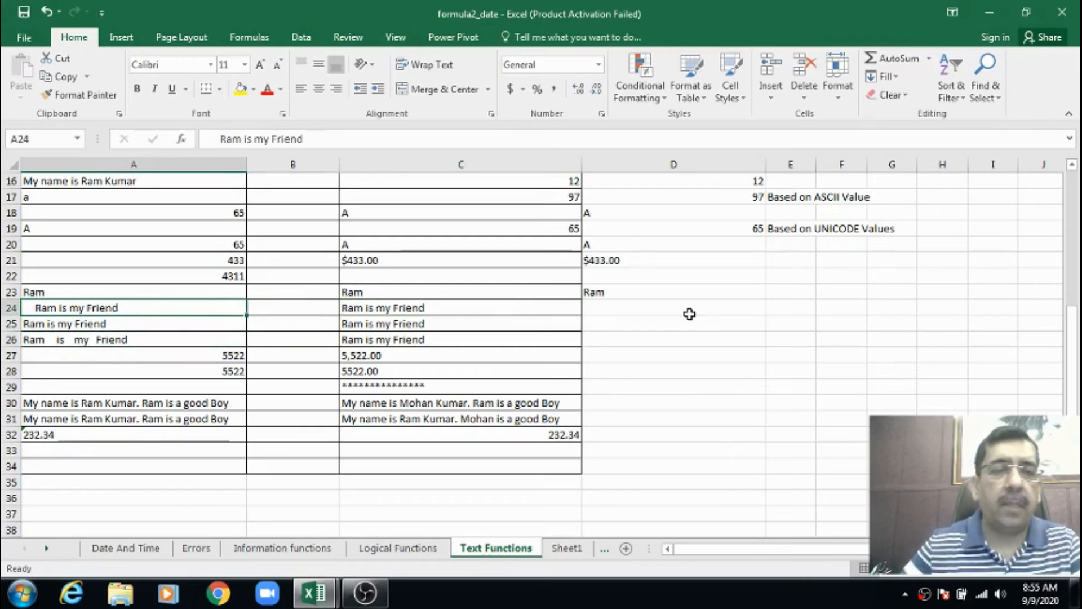
Examine the source texts in A24, A25 and A26 for leading, trailing and in-between extra spaces
left_click(217, 139)
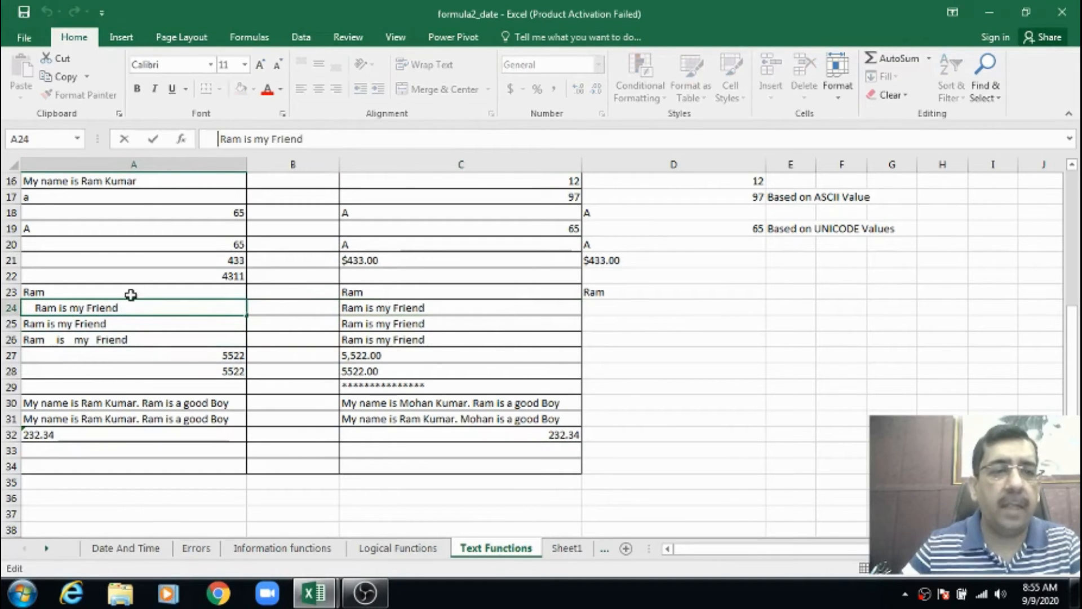
left_click(116, 325)
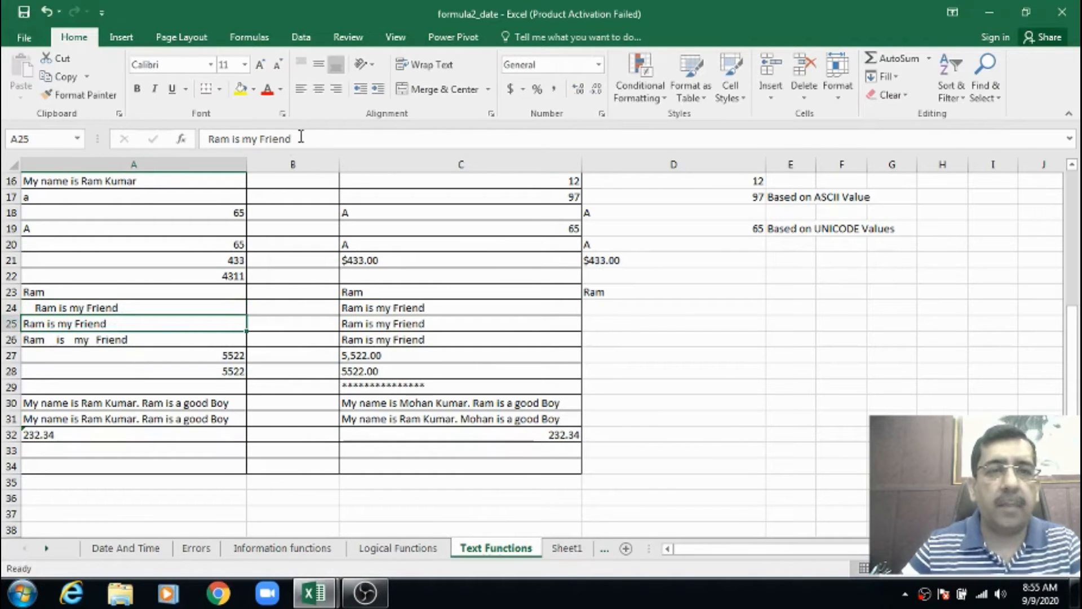
left_click(295, 139)
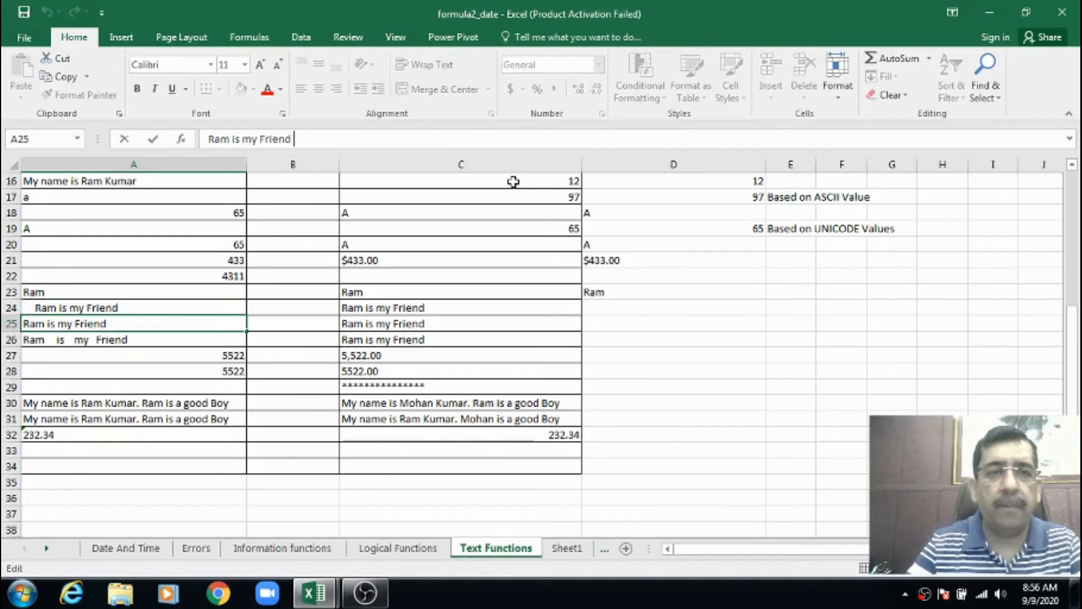
key("Right")
key("Right")
key("Right")
key("Right")
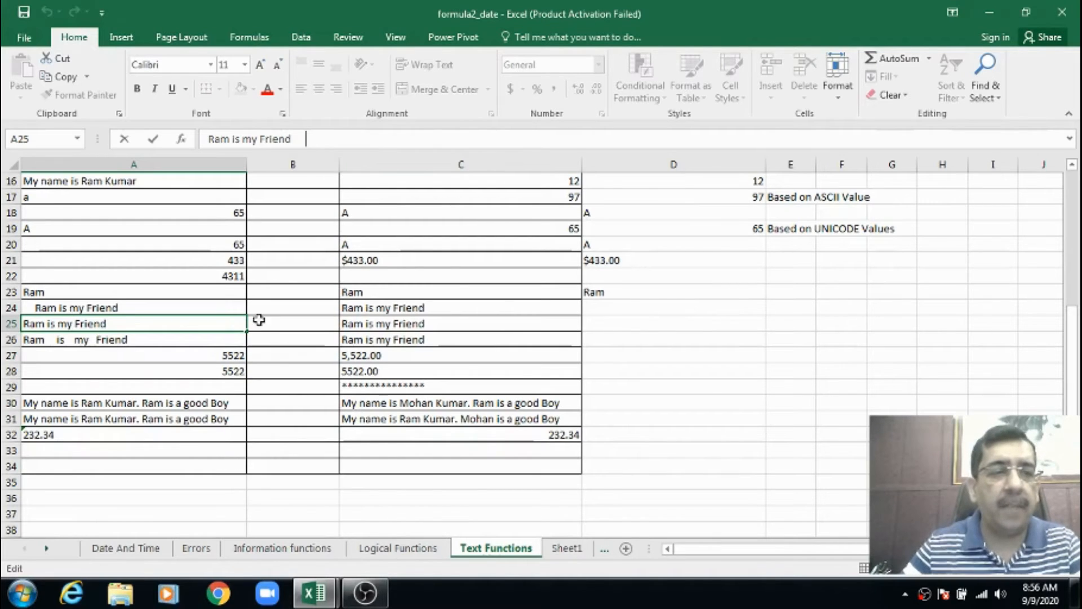
left_click(180, 338)
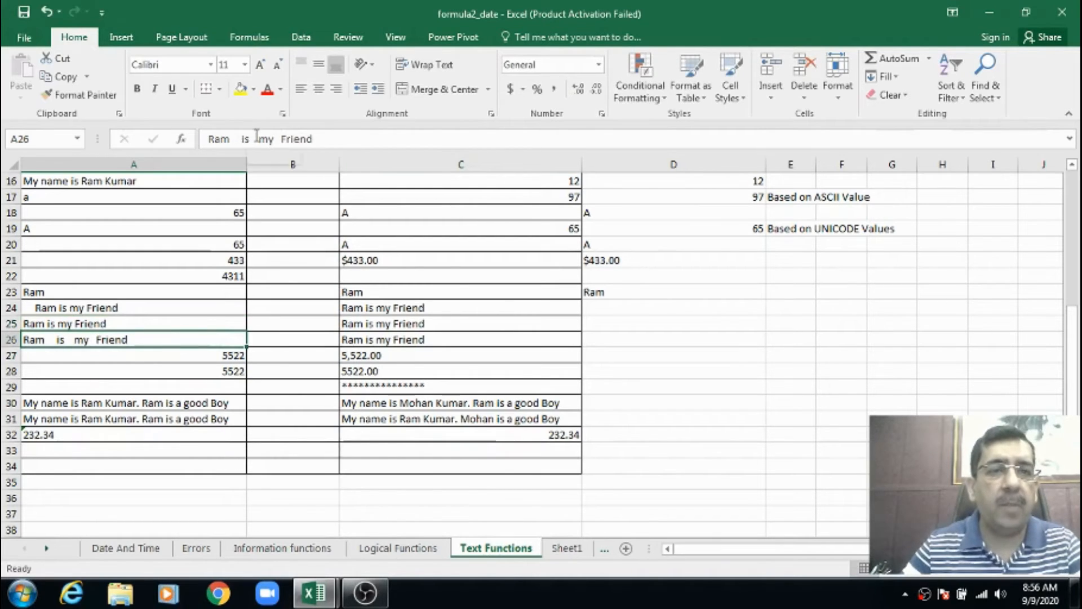
left_click(141, 304)
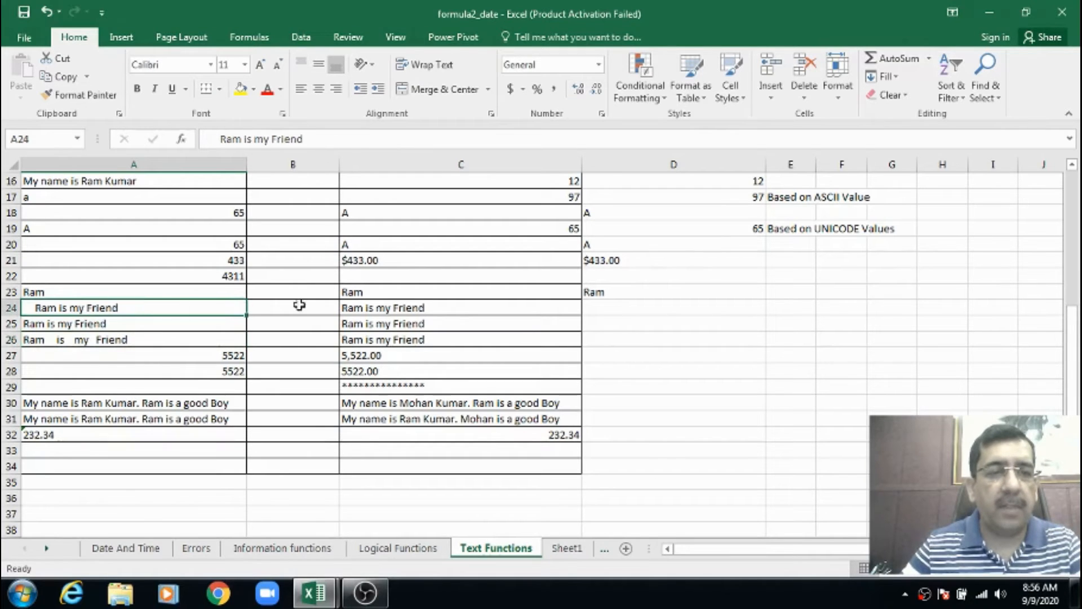
Check the example formula in C24 and enter =TRIM(A24) in D24 to remove the leading spaces
left_click(407, 308)
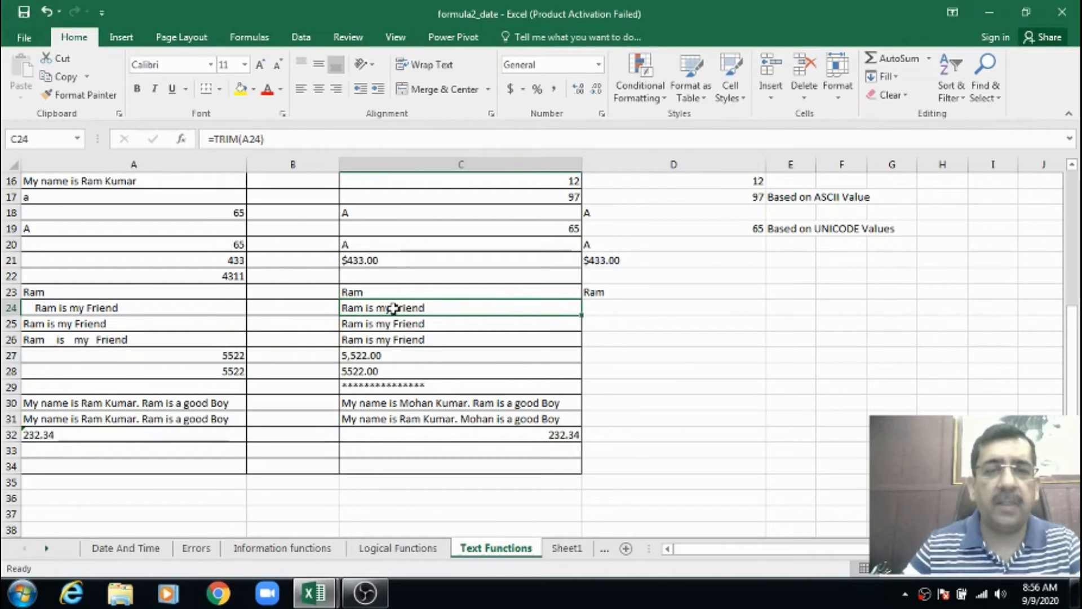
left_click(595, 305)
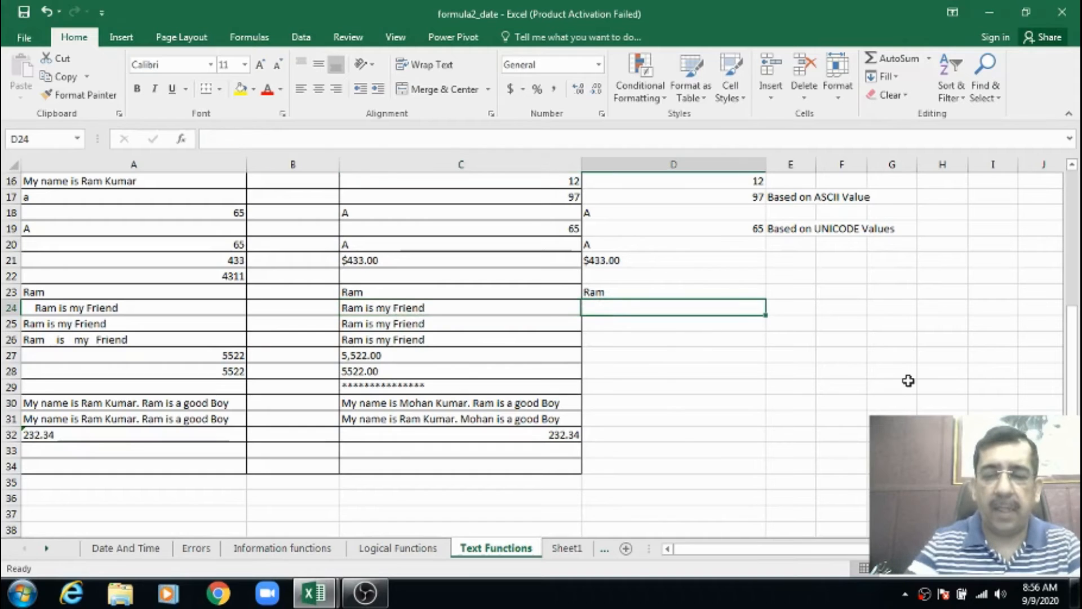
type("=trim")
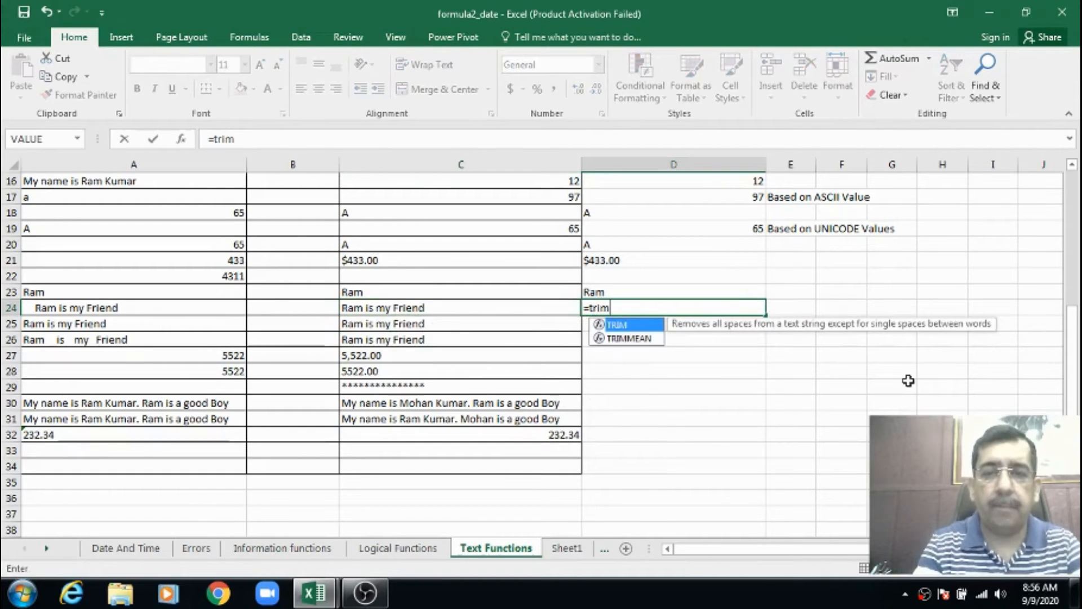
key("Tab")
type("a24")
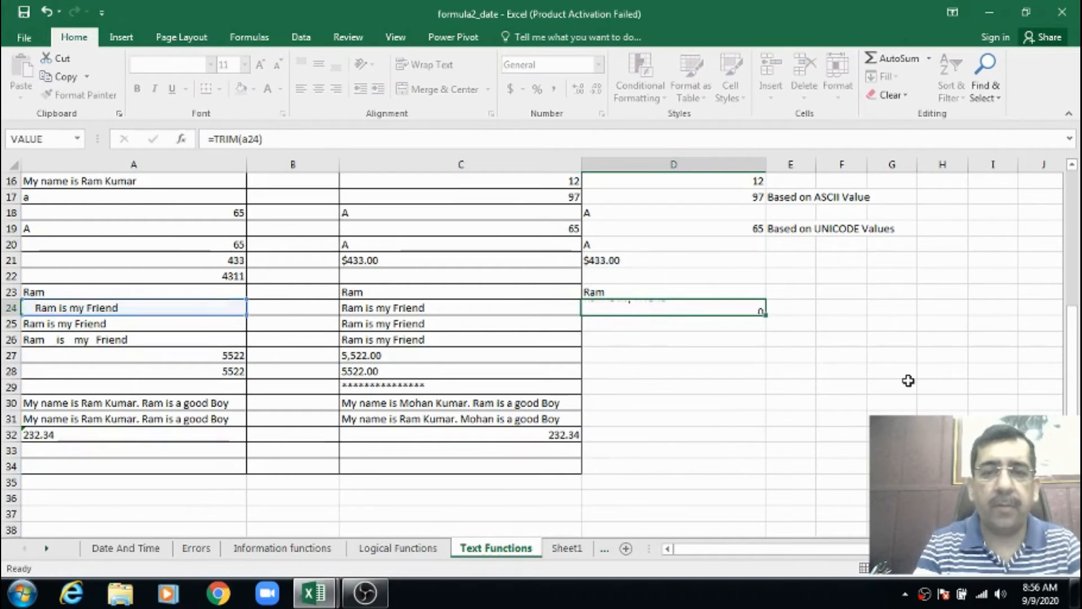
key("Return")
key("Up")
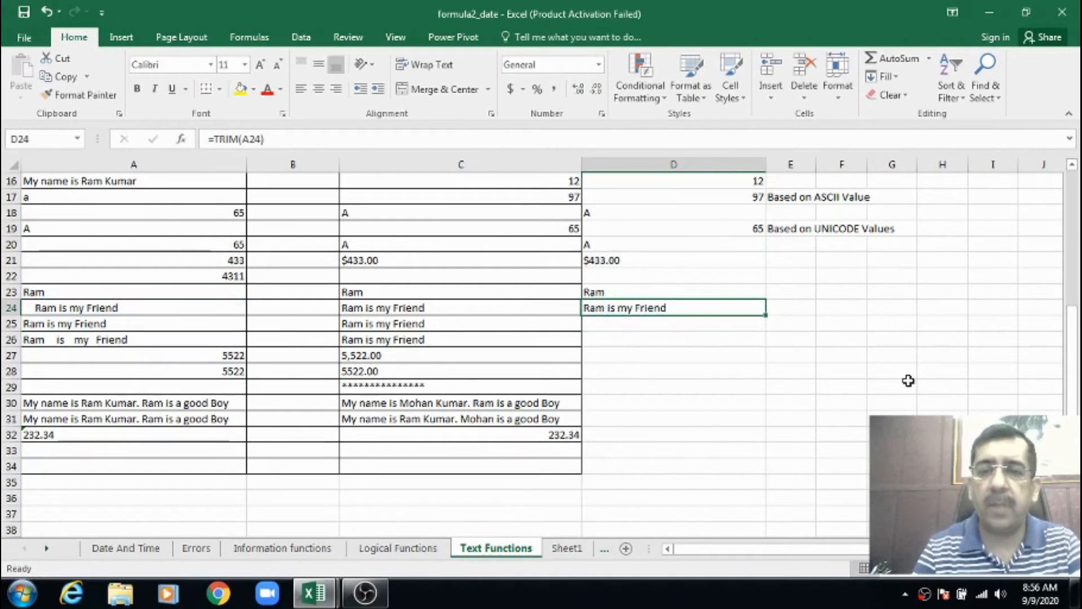
Try the formula =tim(a25) in D25 to trim the text in A25
key("Down")
type("=")
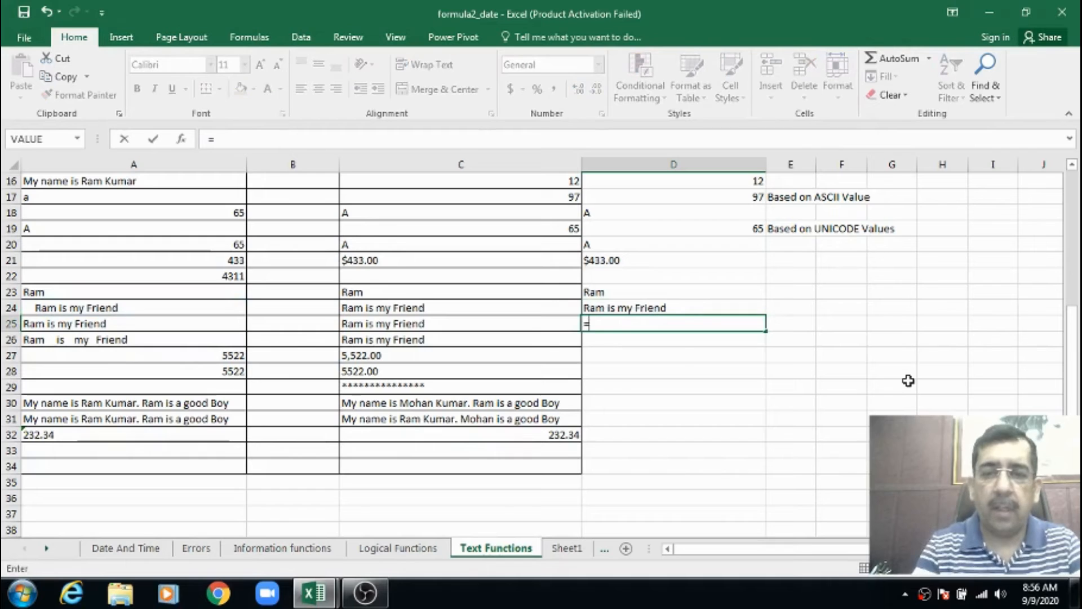
type("tim(a")
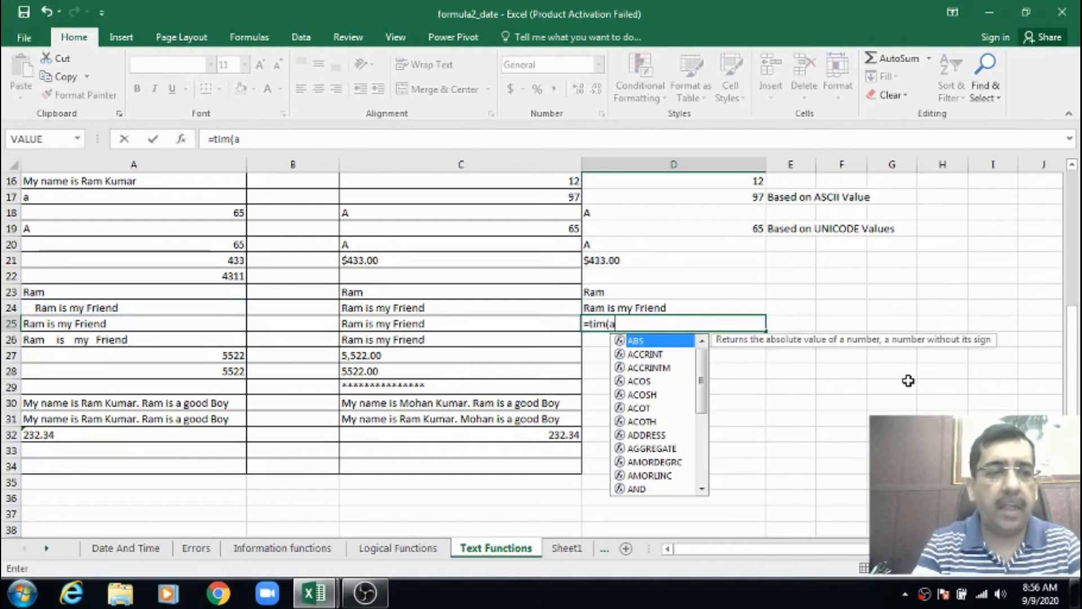
type("25)")
key("Return")
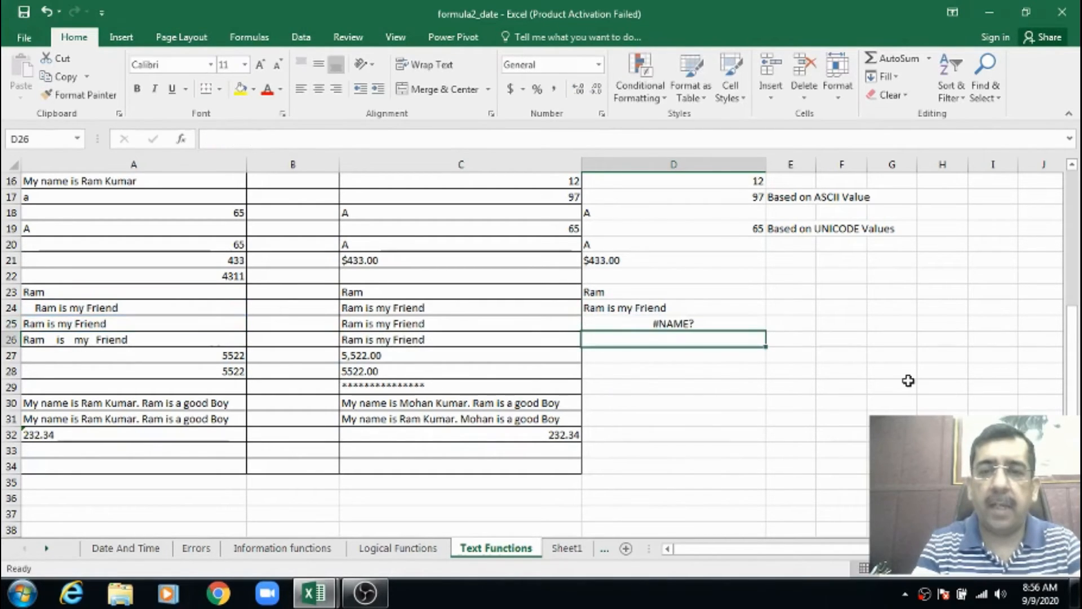
Replace the formula in D25 with =TRIM(A25) to strip the trailing spaces from A25
key("Up")
key("F2")
type("=trim(")
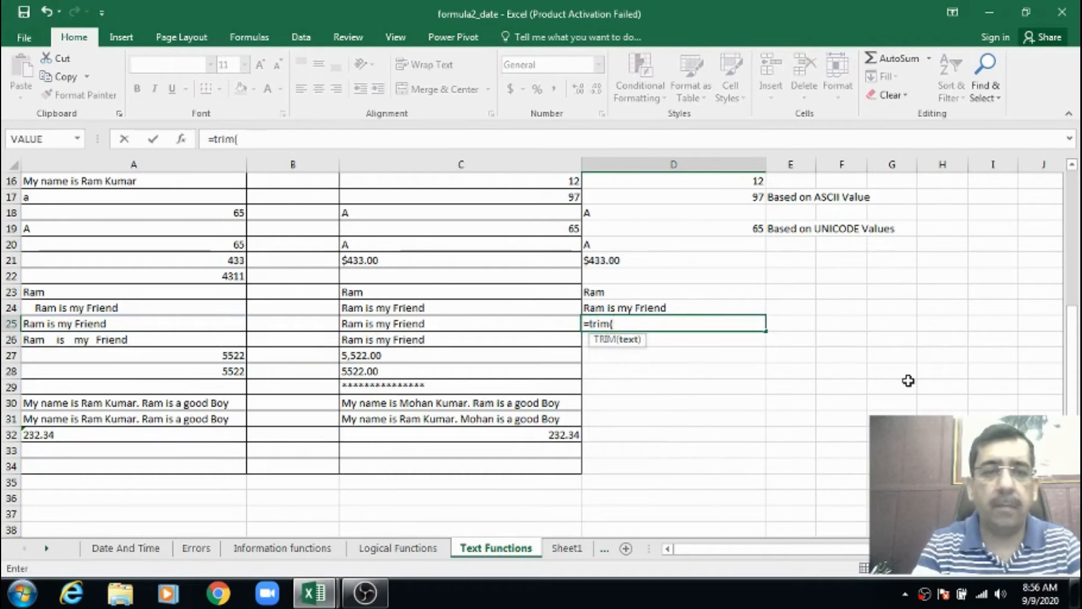
type("a")
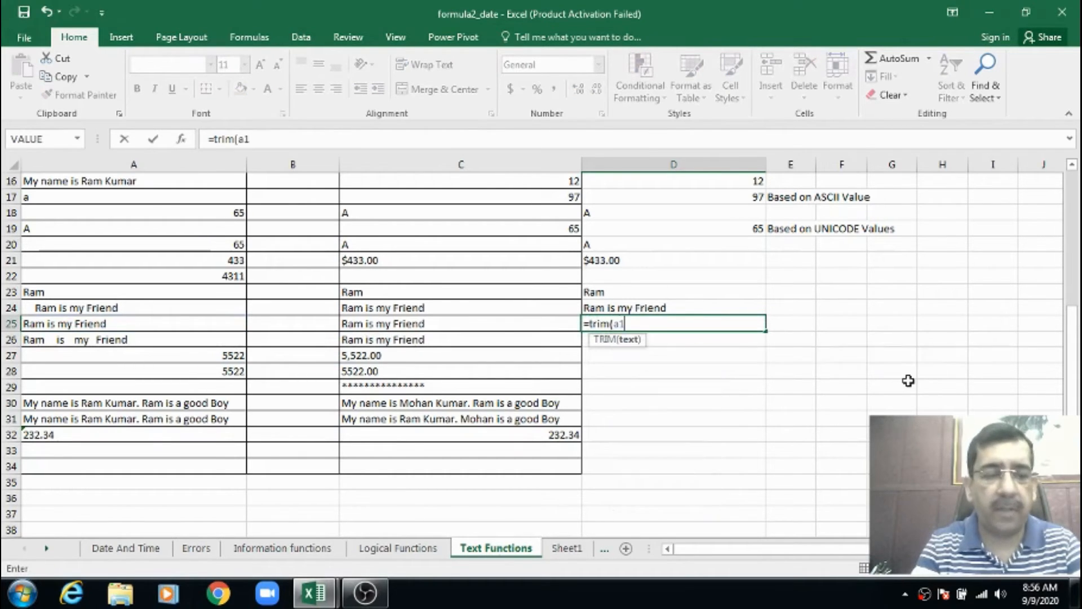
type("25")
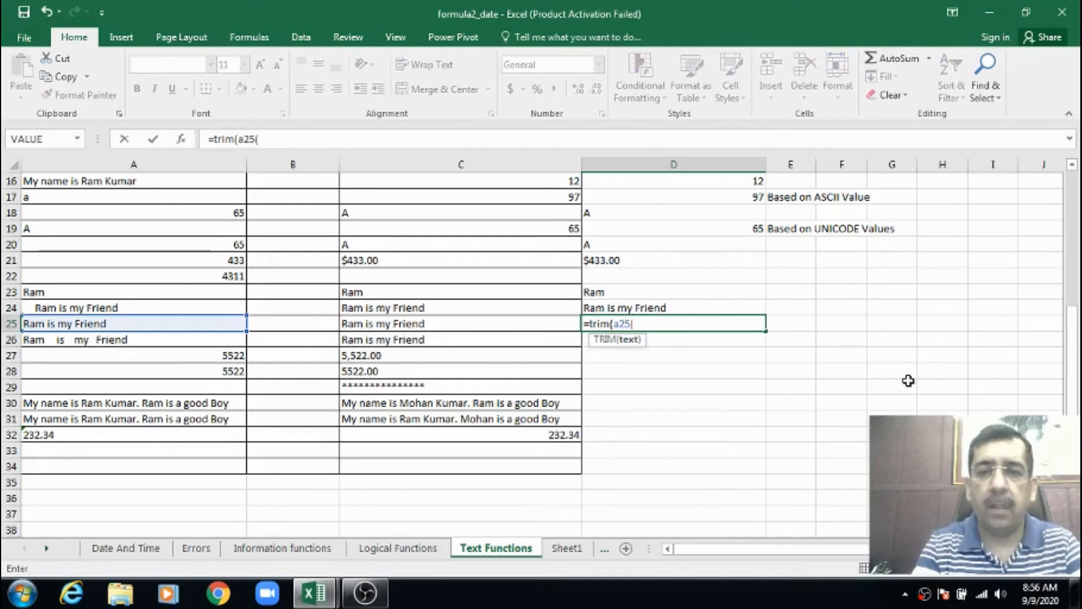
key("Return")
key("Up")
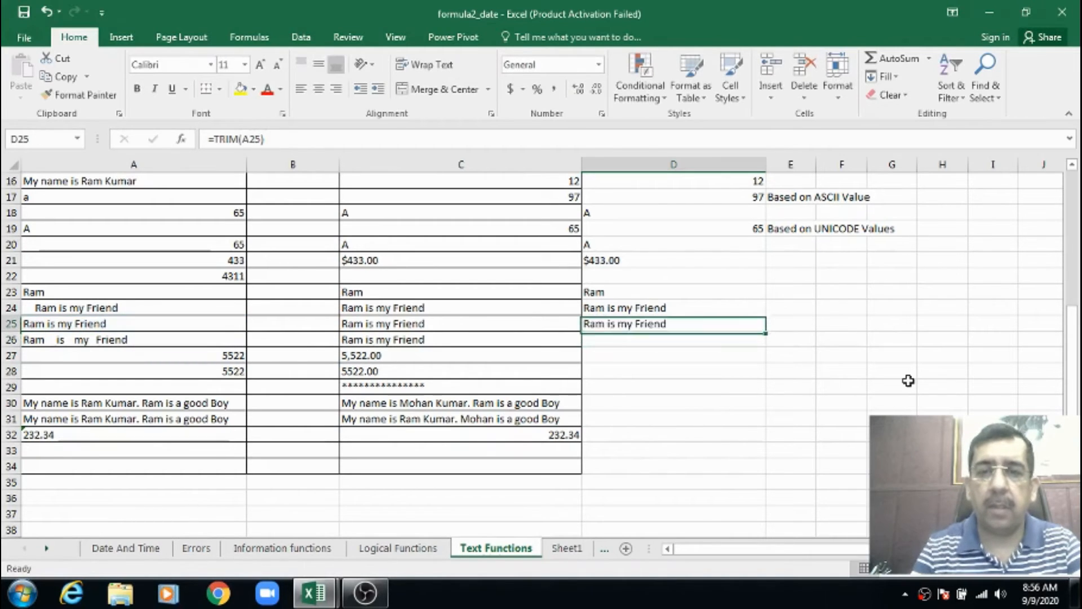
left_click(679, 365)
left_click(658, 322)
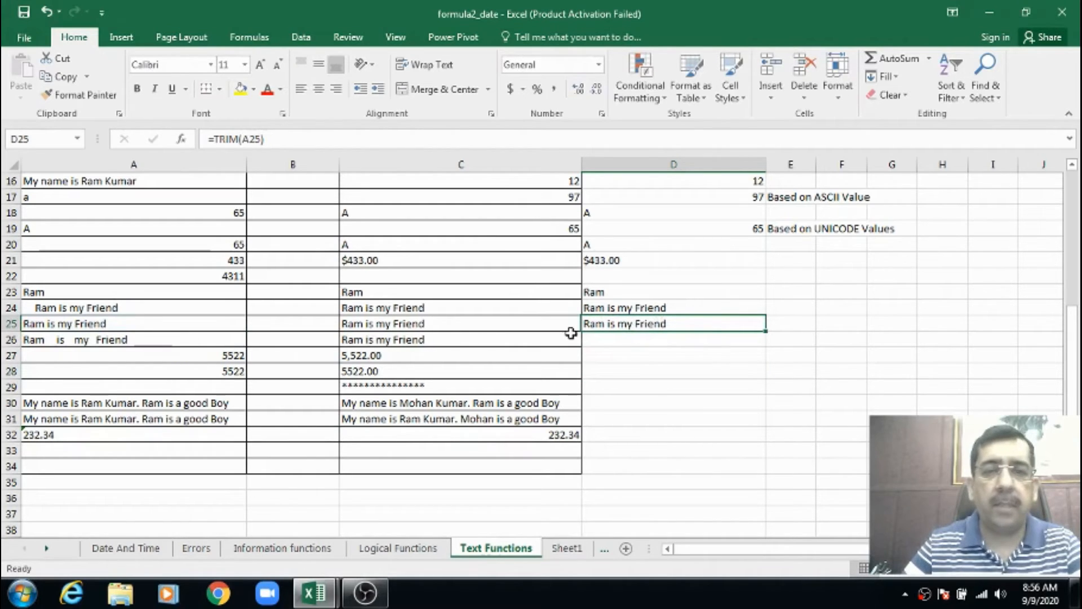
Enter =TRIM(A26) in D26 to reduce the extra spaces between the words of A26
left_click(606, 338)
type("=t")
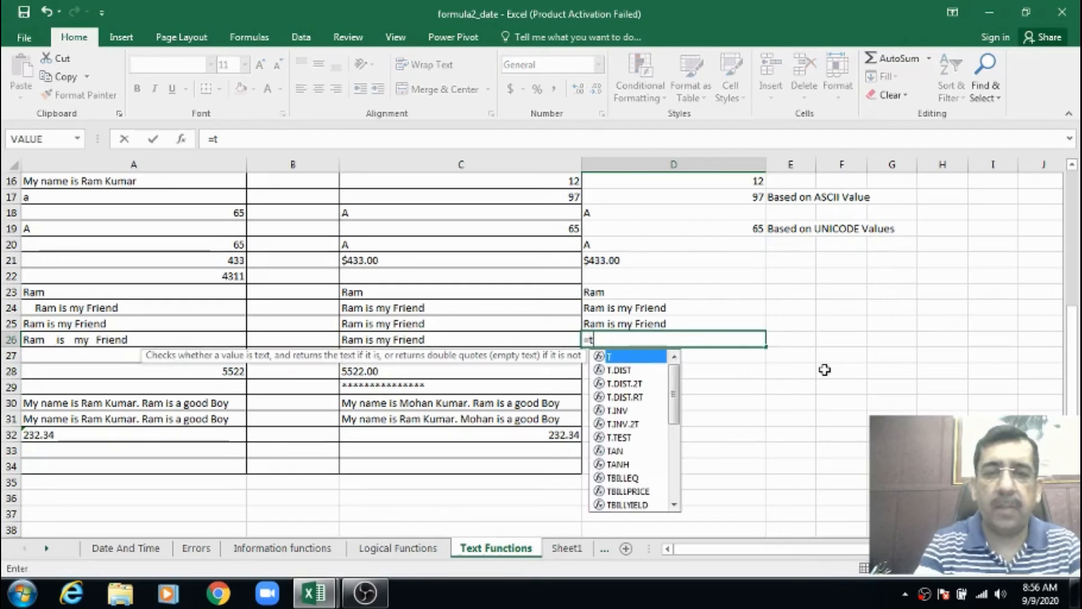
type("rim")
key("Tab")
type("a")
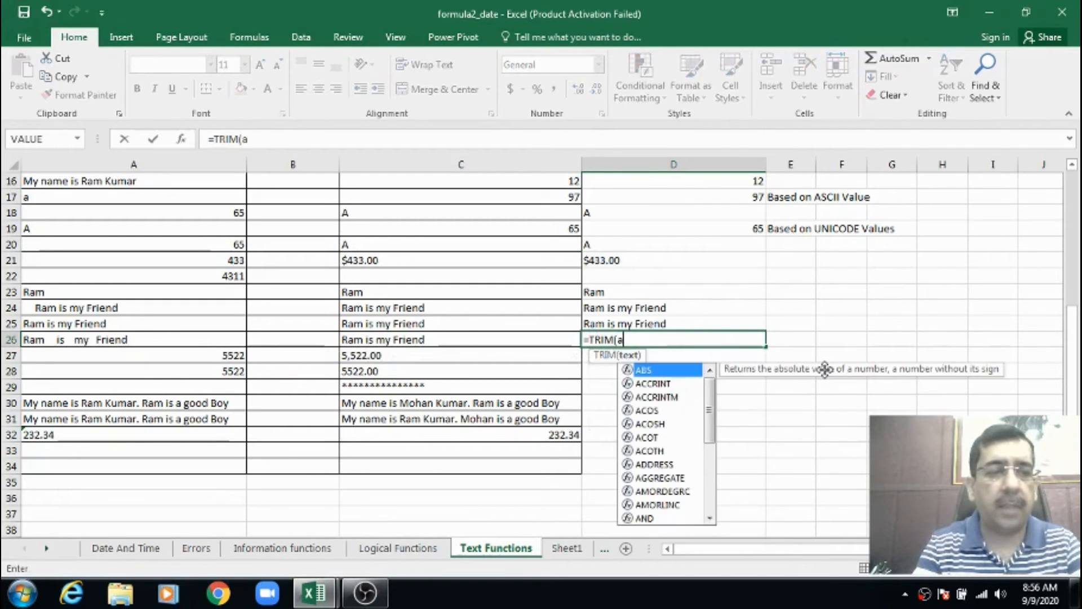
type("26)")
key("ctrl+Return")
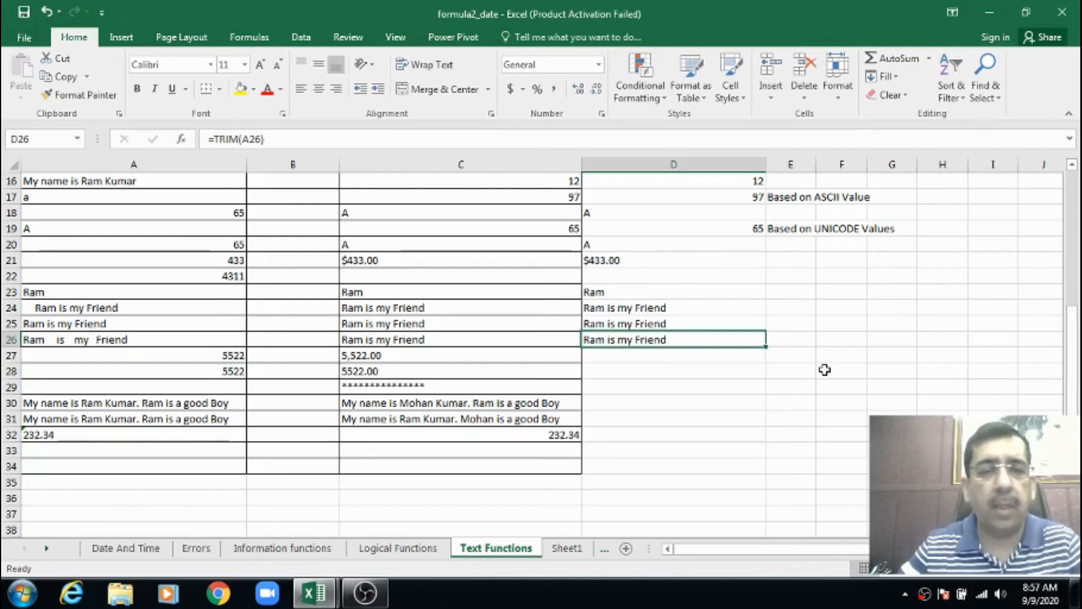
Check the example formula in C27 and enter =FIXED(A27,2,FALSE) in D27 to format A27 with two decimals and commas
left_click(235, 353)
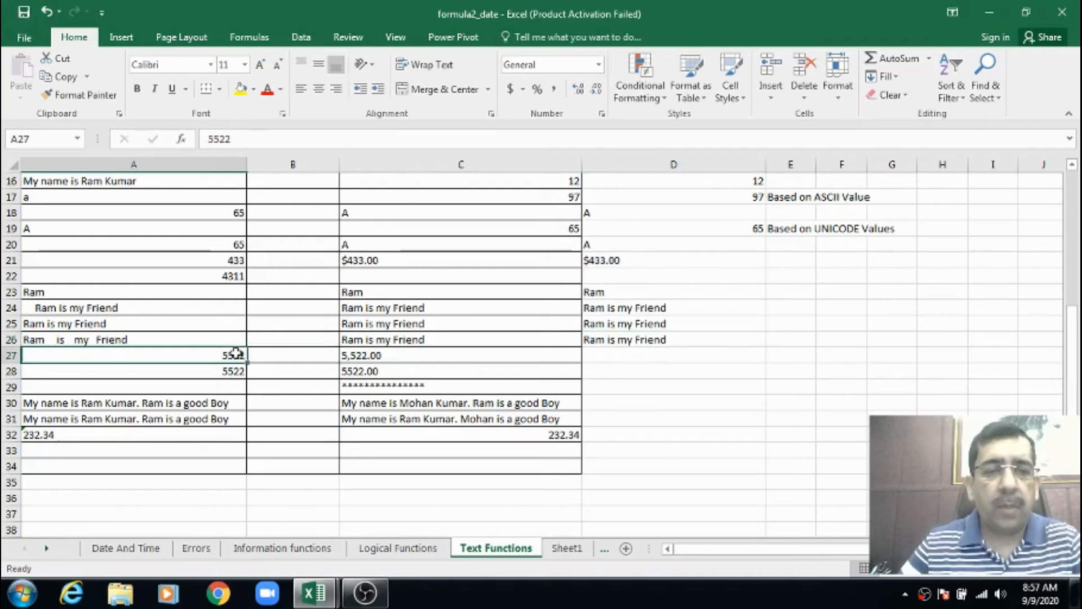
left_click(355, 354)
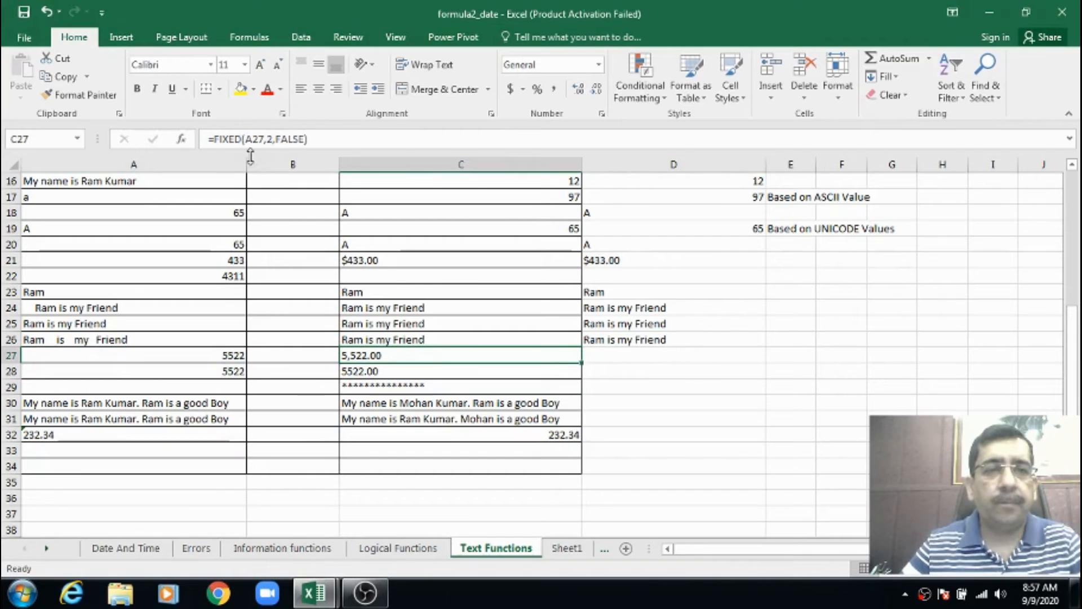
left_click(599, 355)
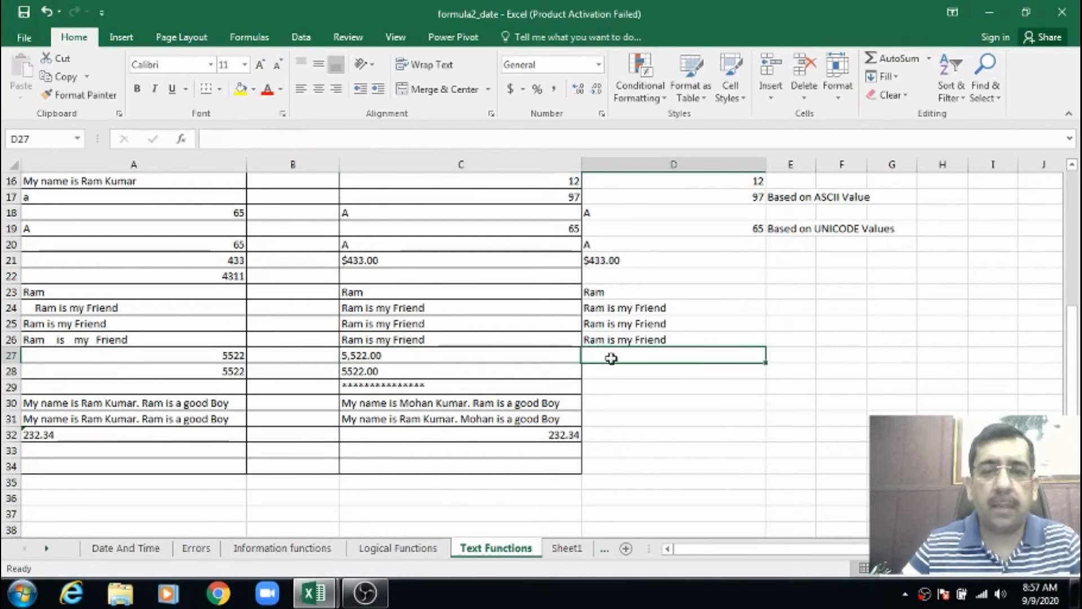
left_click(224, 357)
left_click(599, 353)
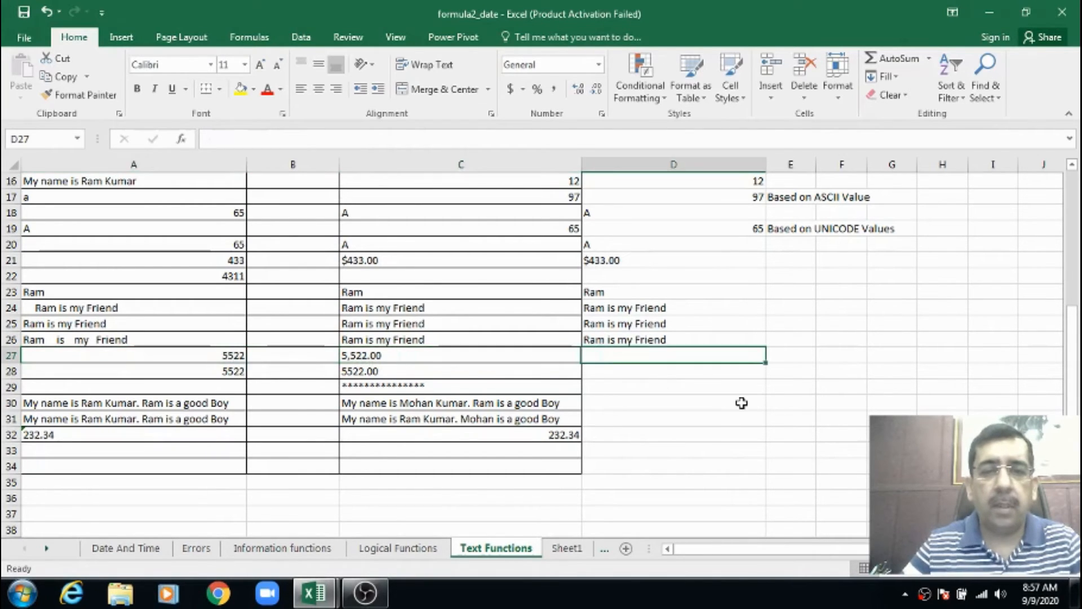
type("=")
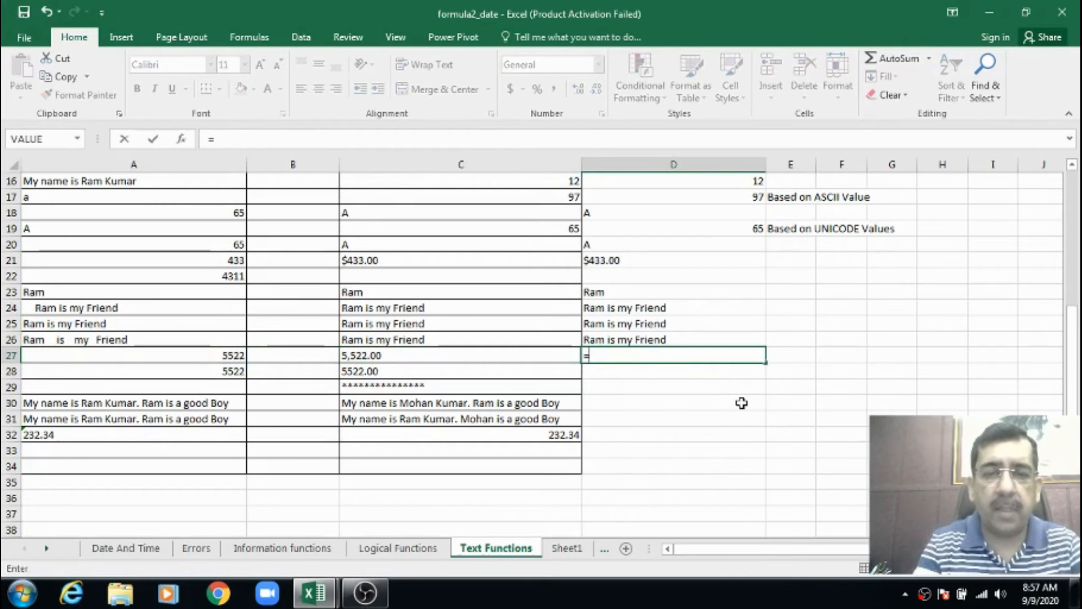
type("fix")
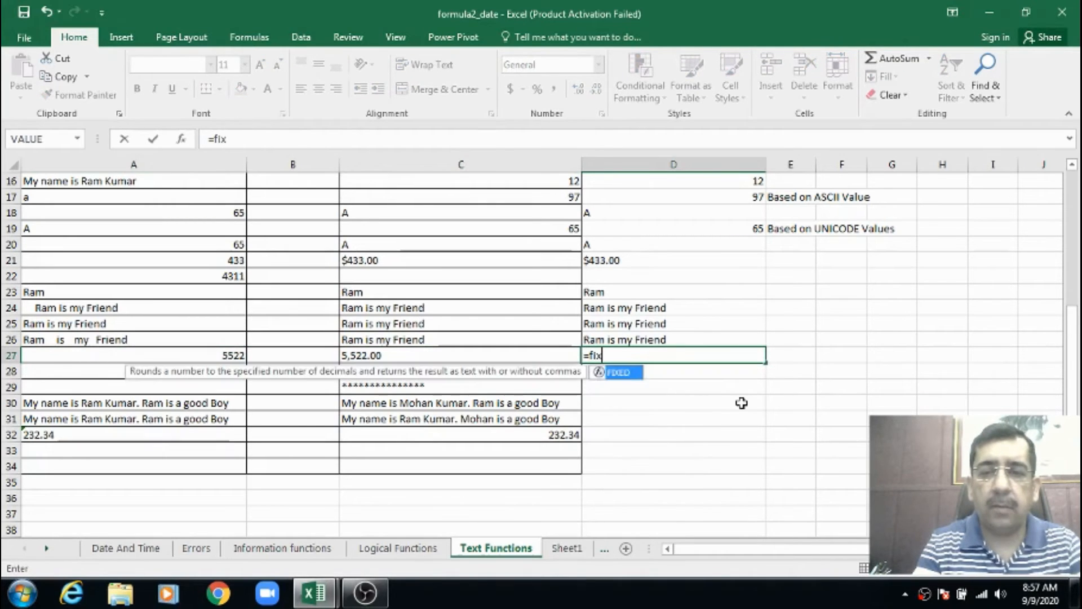
key("Tab")
type("a2")
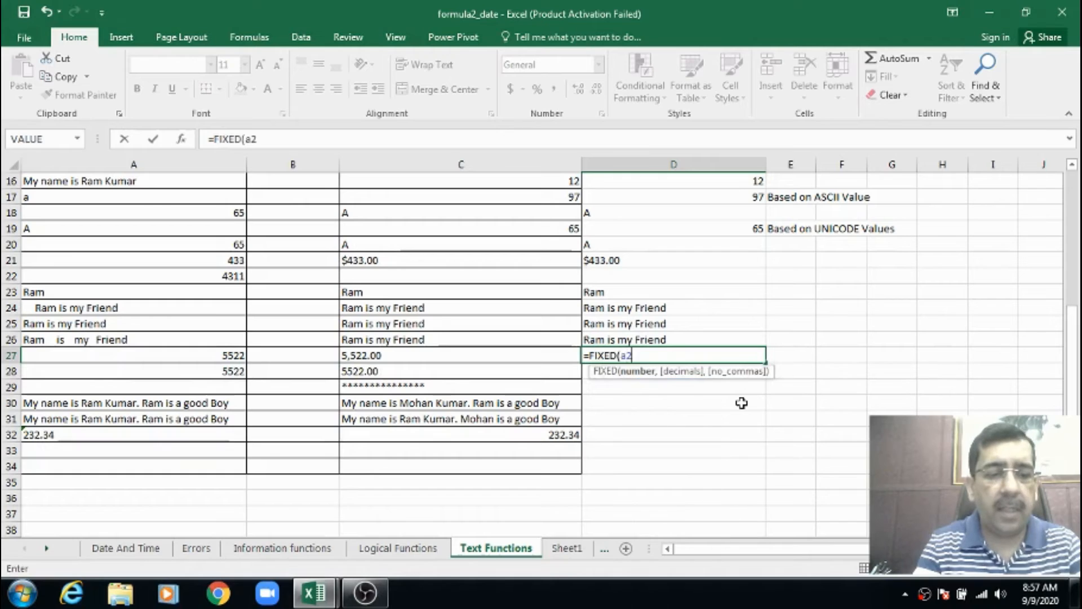
type("7,")
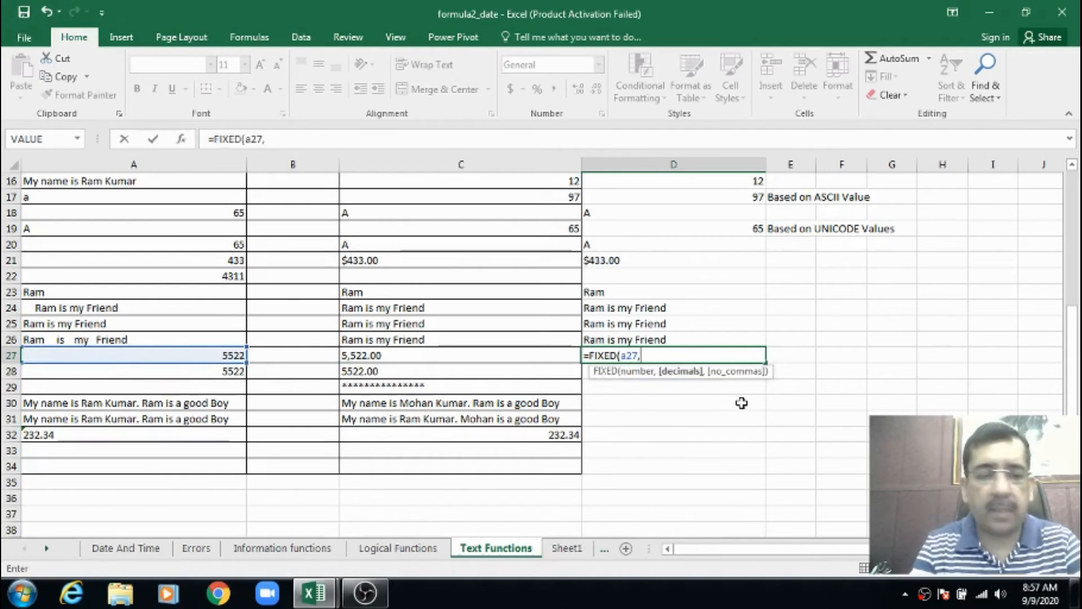
type("2,")
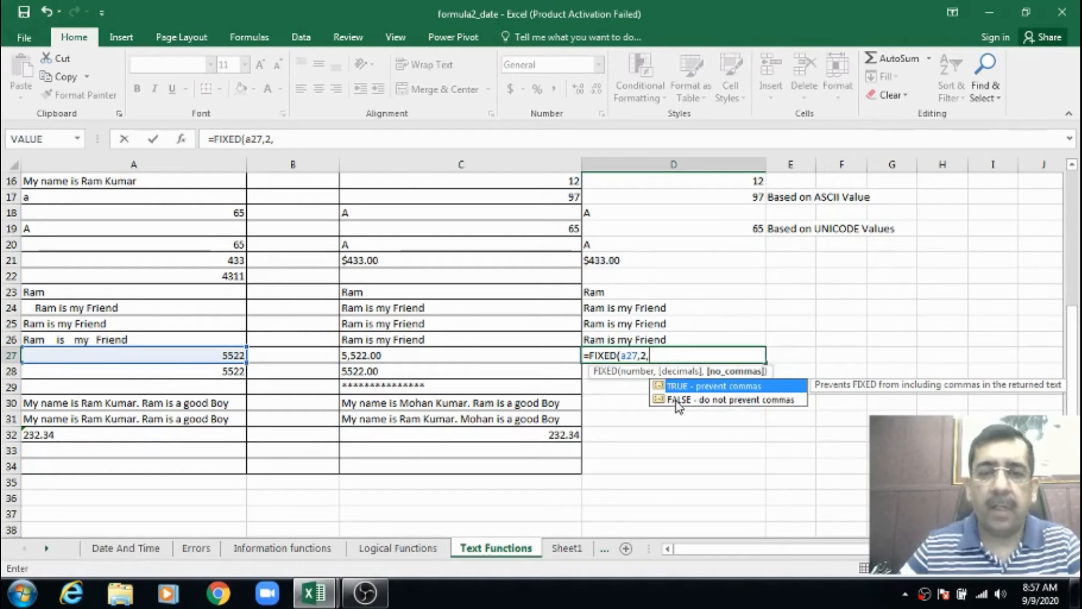
type("false)")
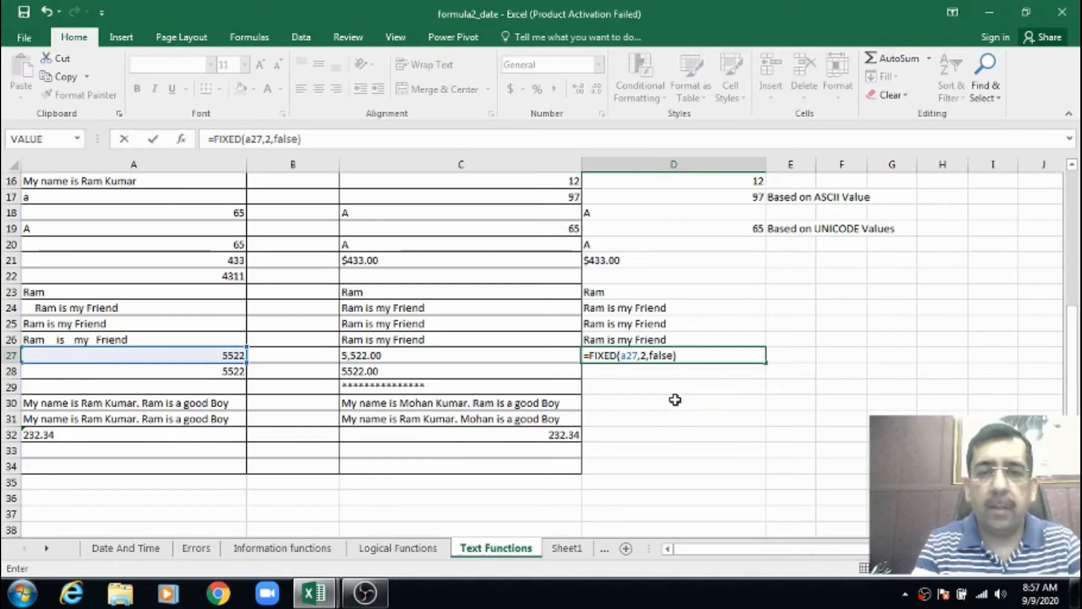
key("Return")
key("Up")
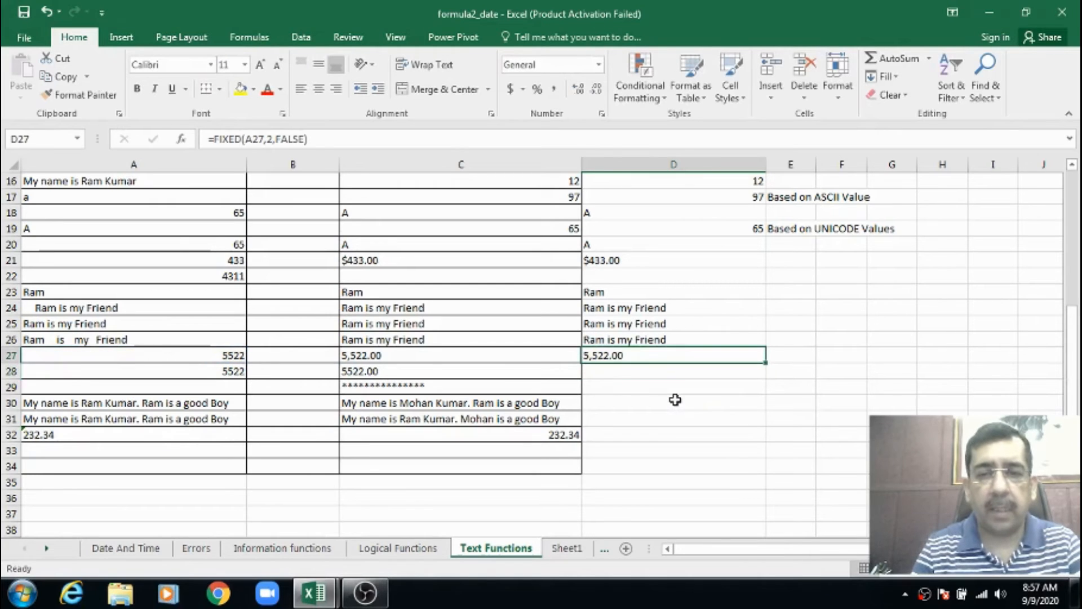
Enter =FIXED(A28,2,TRUE) in D28 to format the number in A28 with two decimals and without commas
key("Down")
type("=")
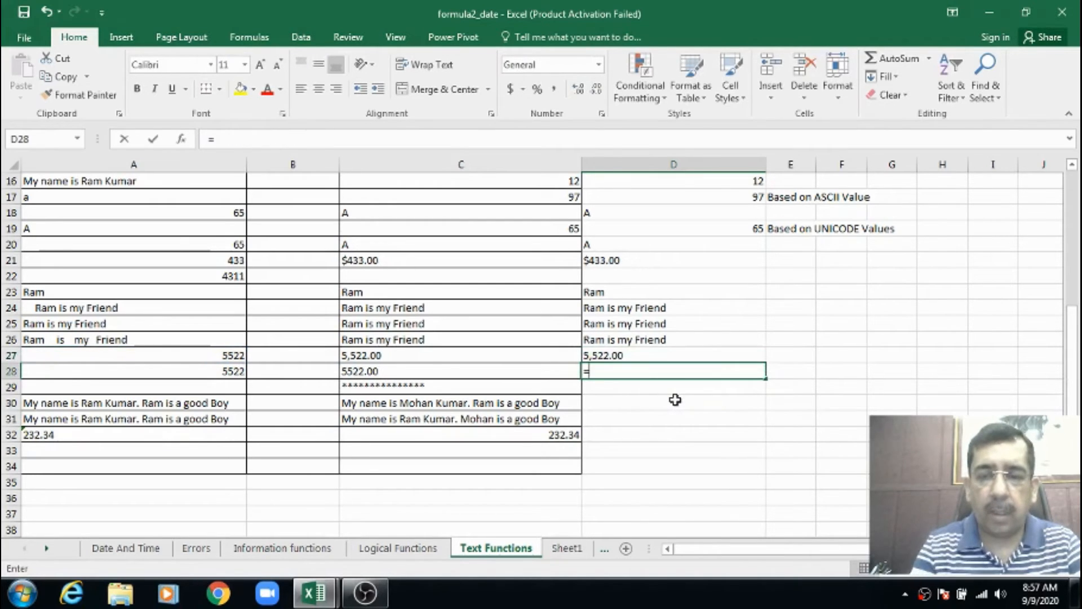
type("fi")
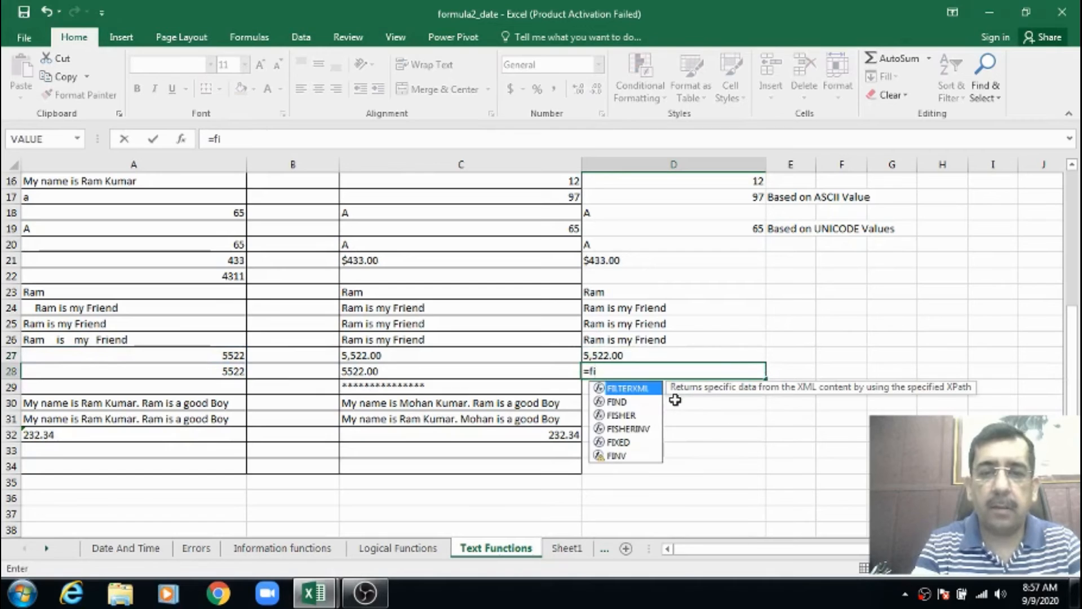
type("x")
key("Tab")
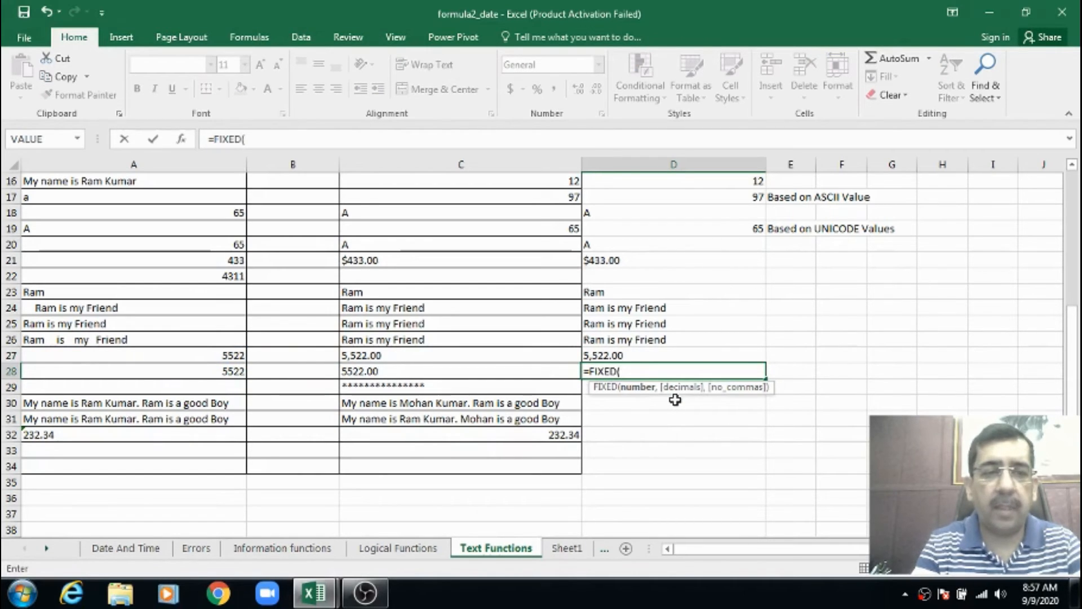
type("a28,")
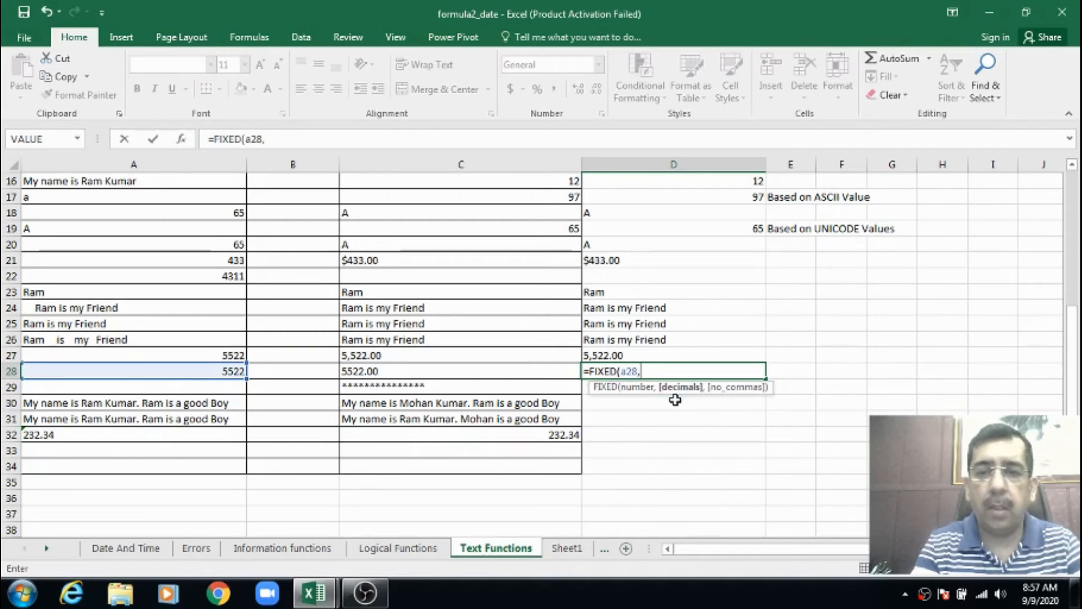
type("2,")
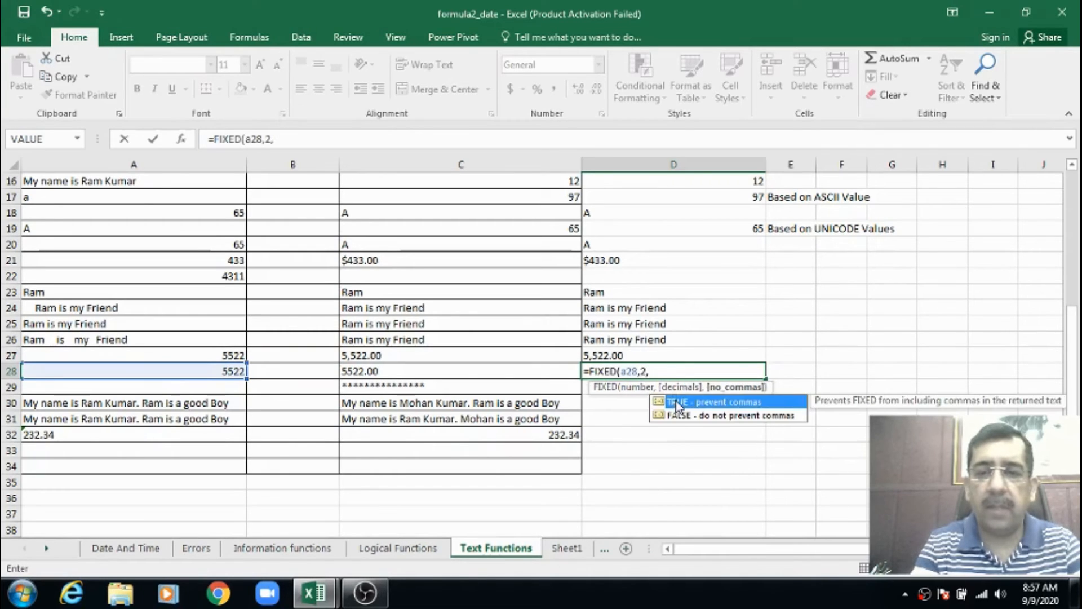
type("tr")
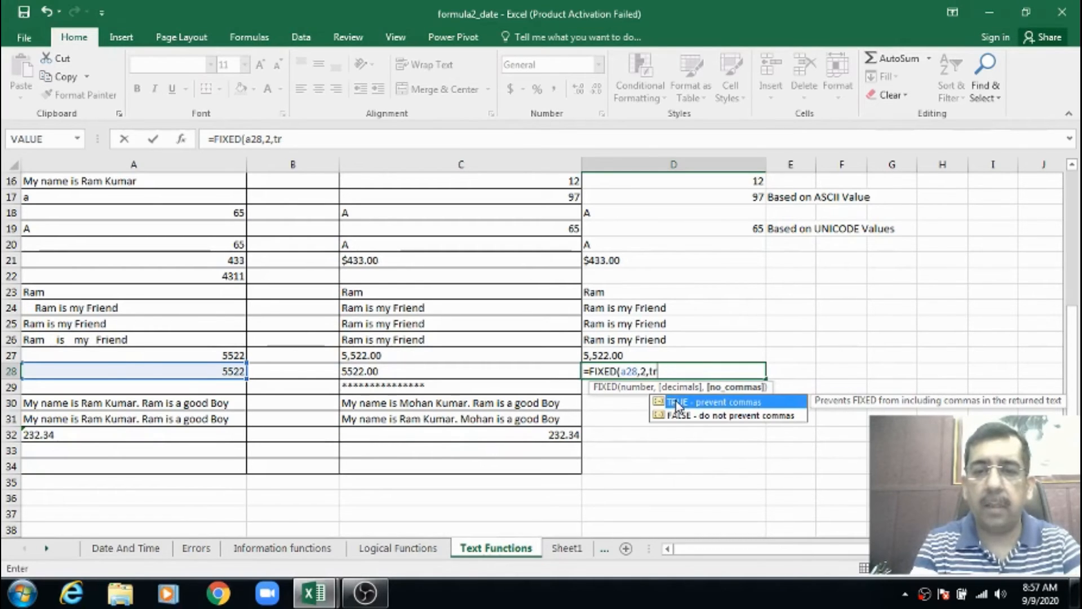
type("ue)")
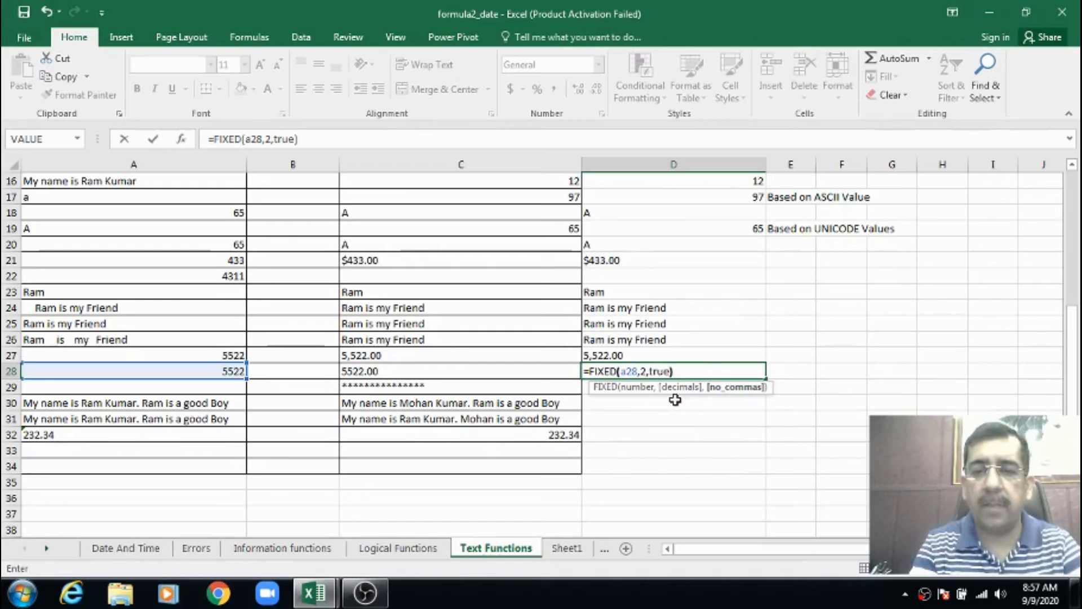
key("Return")
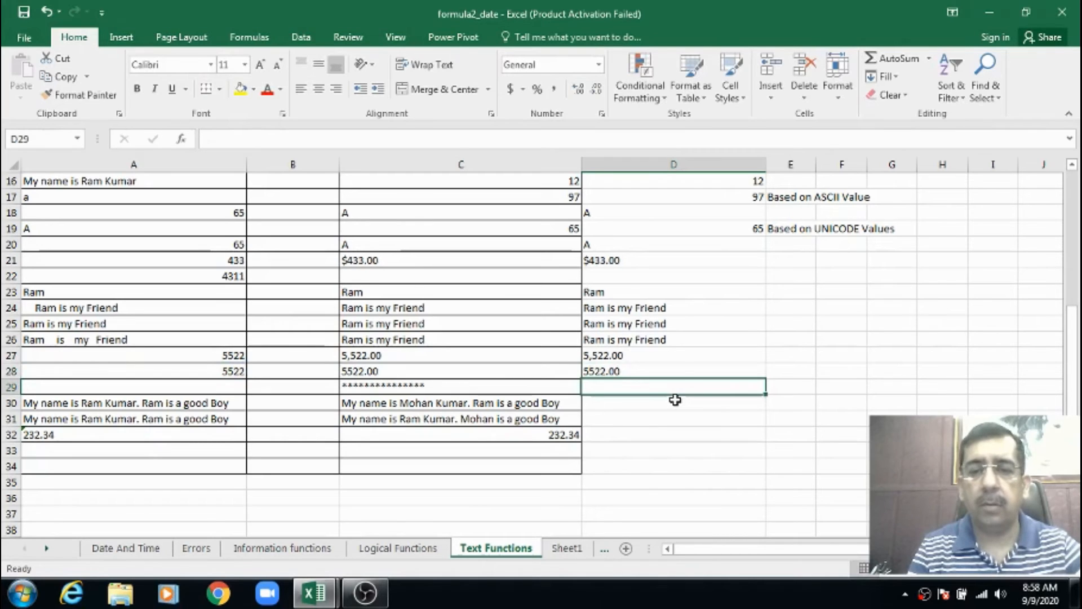
key("Up")
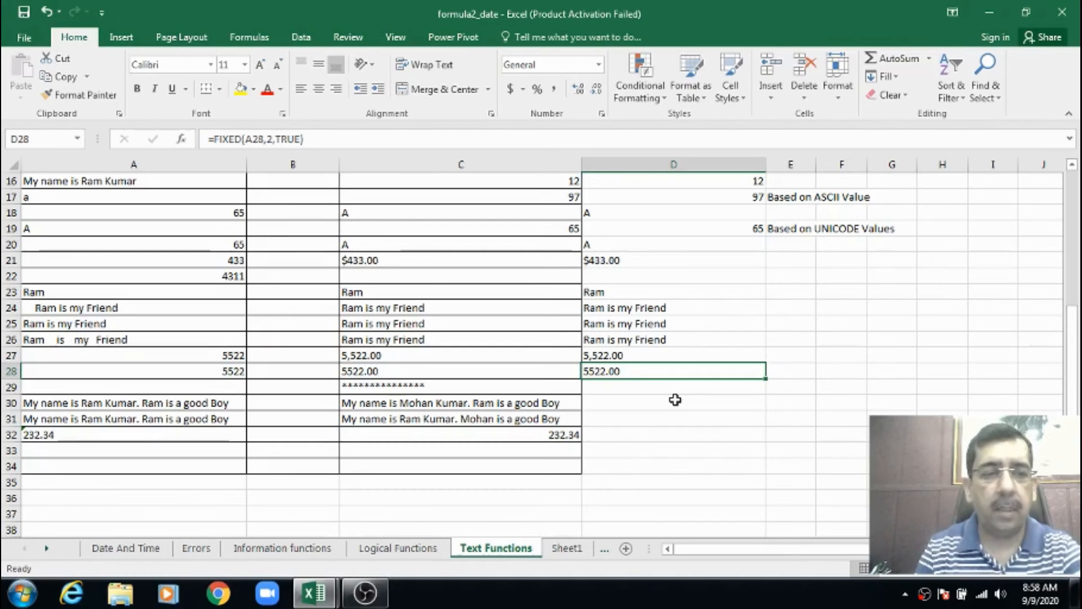
Check the REPT example in C29 and enter =REPT("*",10) in D29 to repeat the asterisk ten times
key("Down")
key("Left")
key("Left")
key("Right")
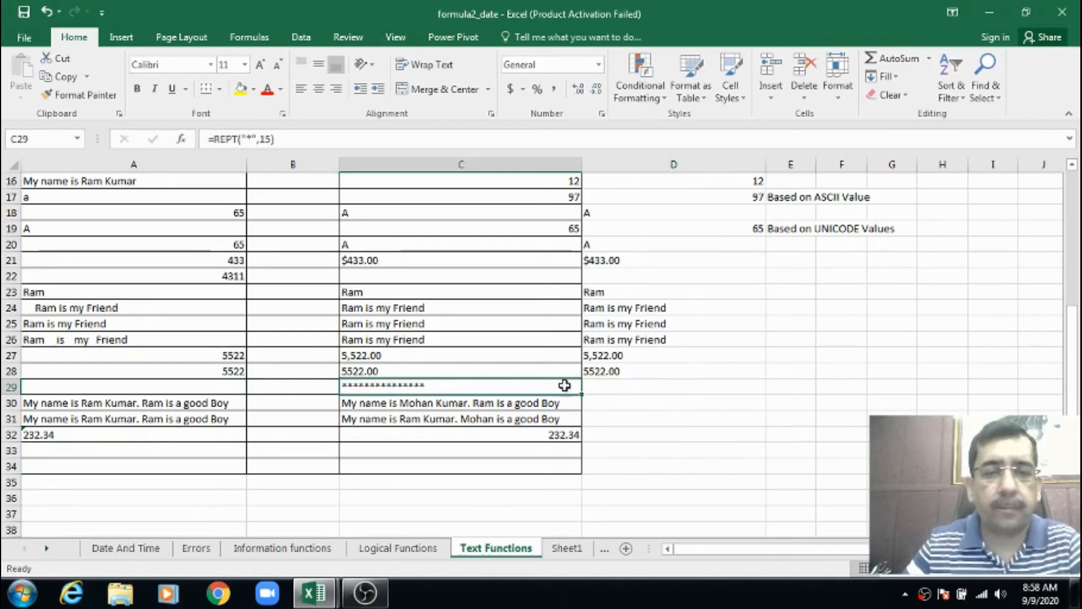
left_click(464, 418)
left_click(442, 388)
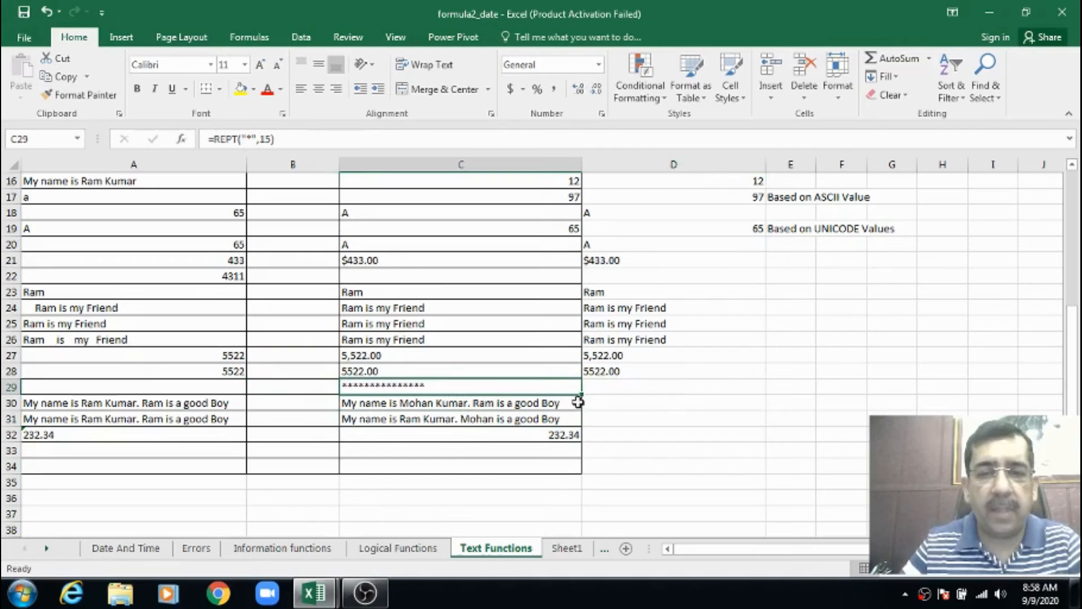
left_click(598, 388)
type("=rept")
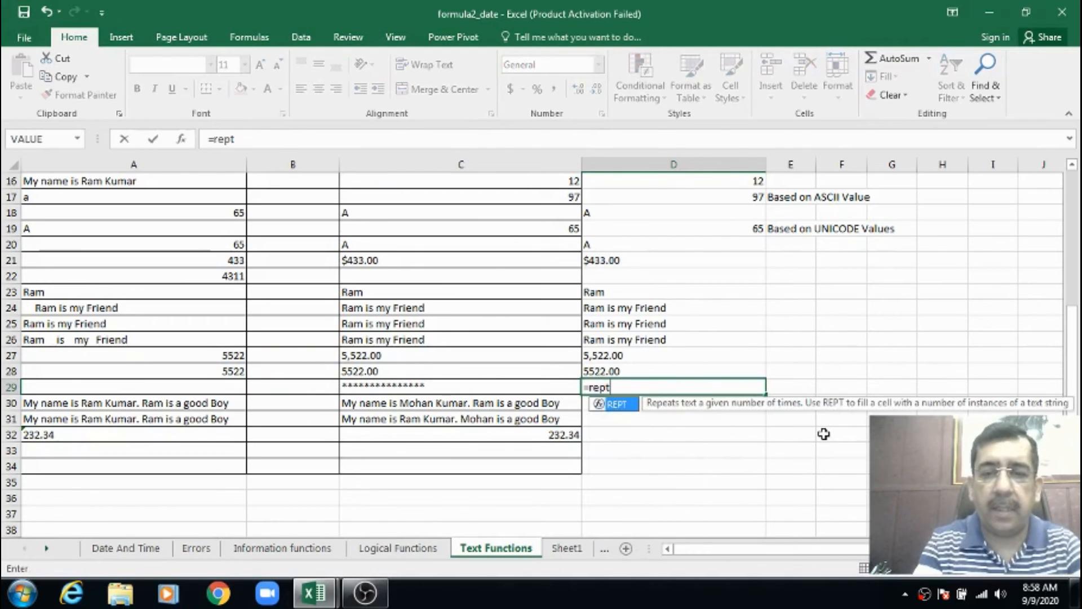
key("Tab")
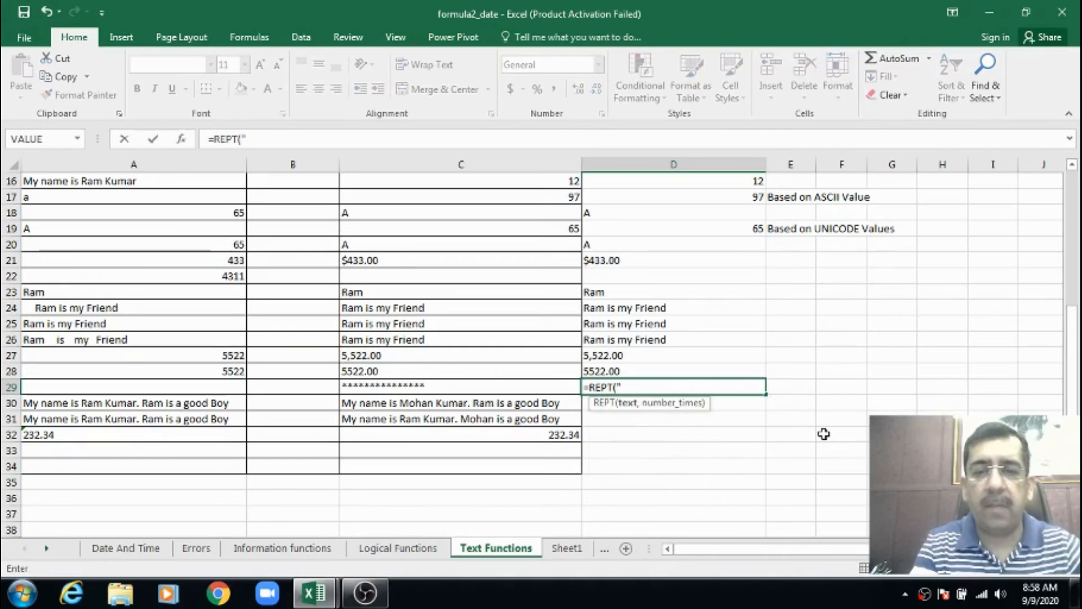
type("\"*")
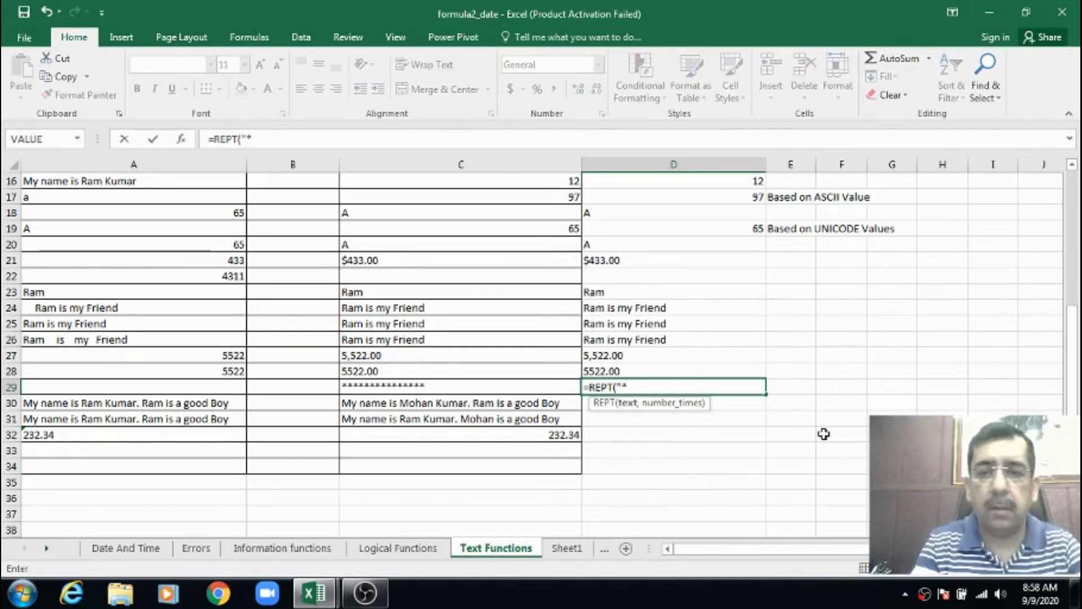
type("\",")
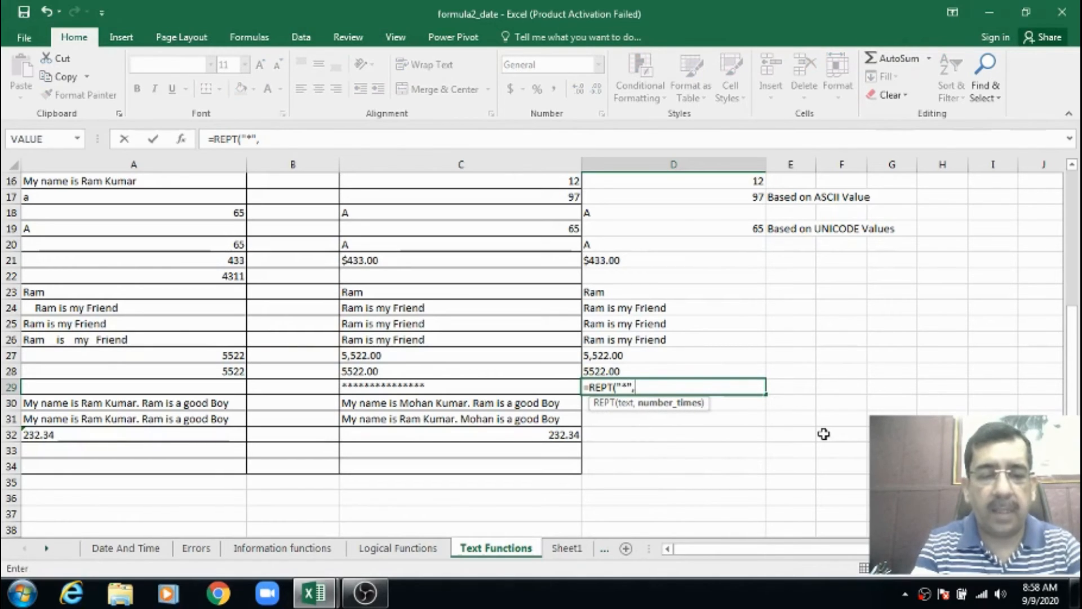
type("10)")
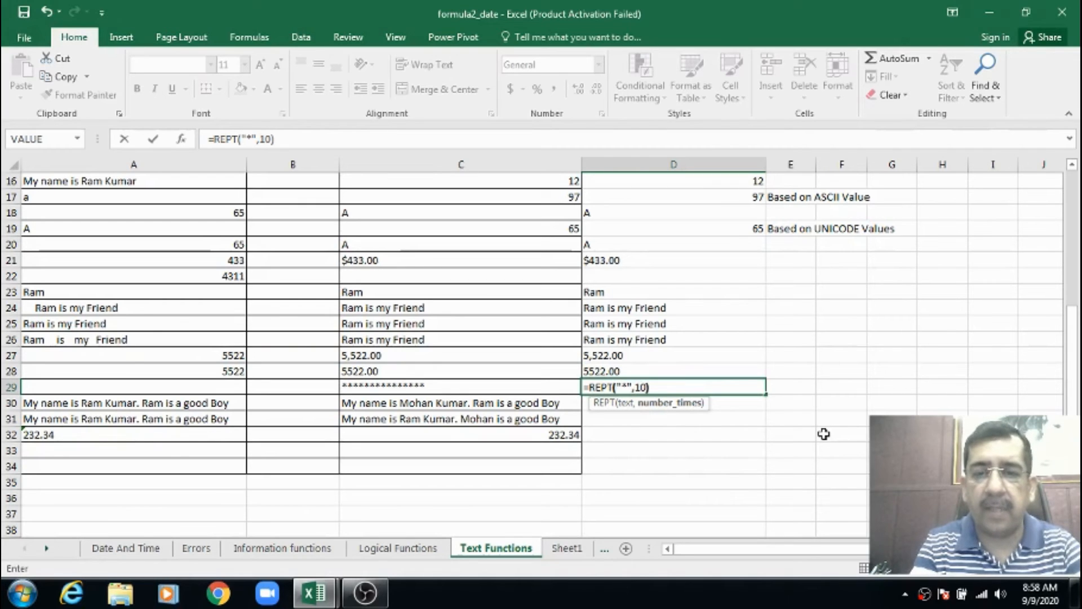
key("Return")
key("Up")
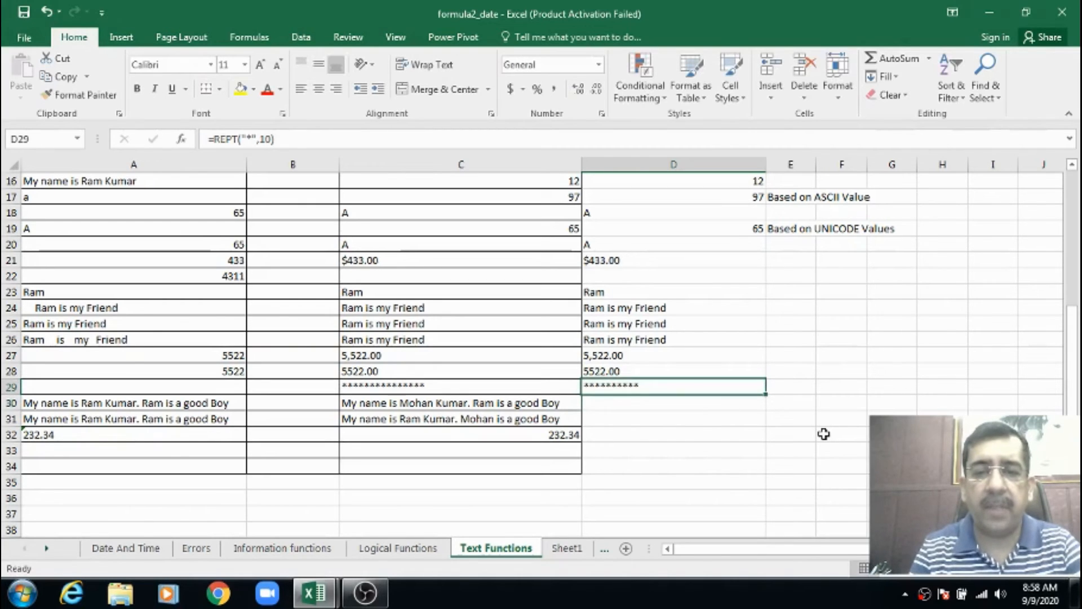
Check the example in C30 and enter a SUBSTITUTE formula in D30 replacing instance 1 of the repeated first name in A30 with another first name
key("Down")
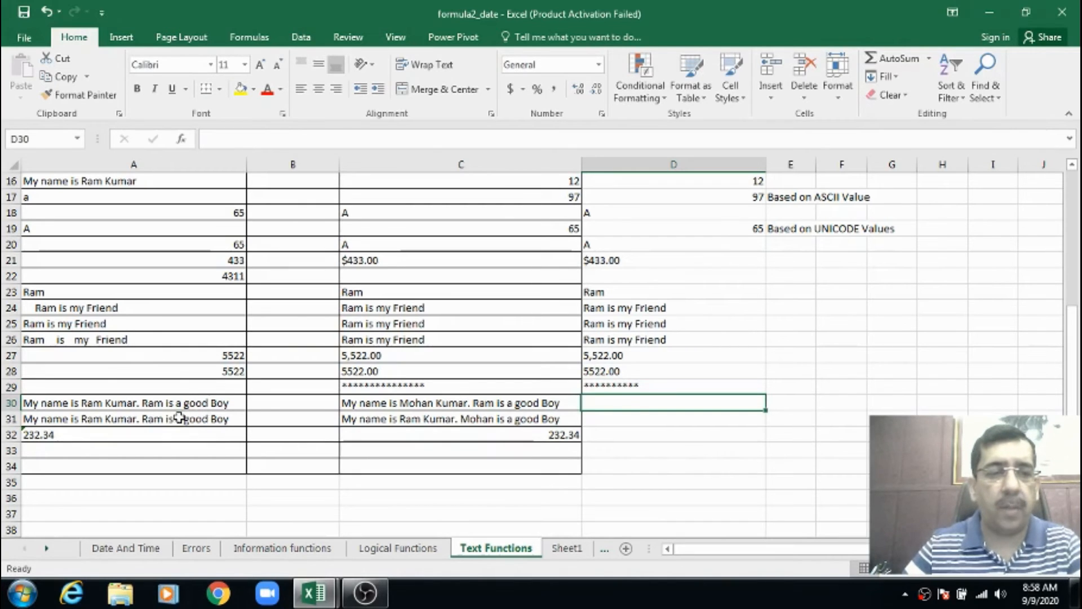
left_click(153, 402)
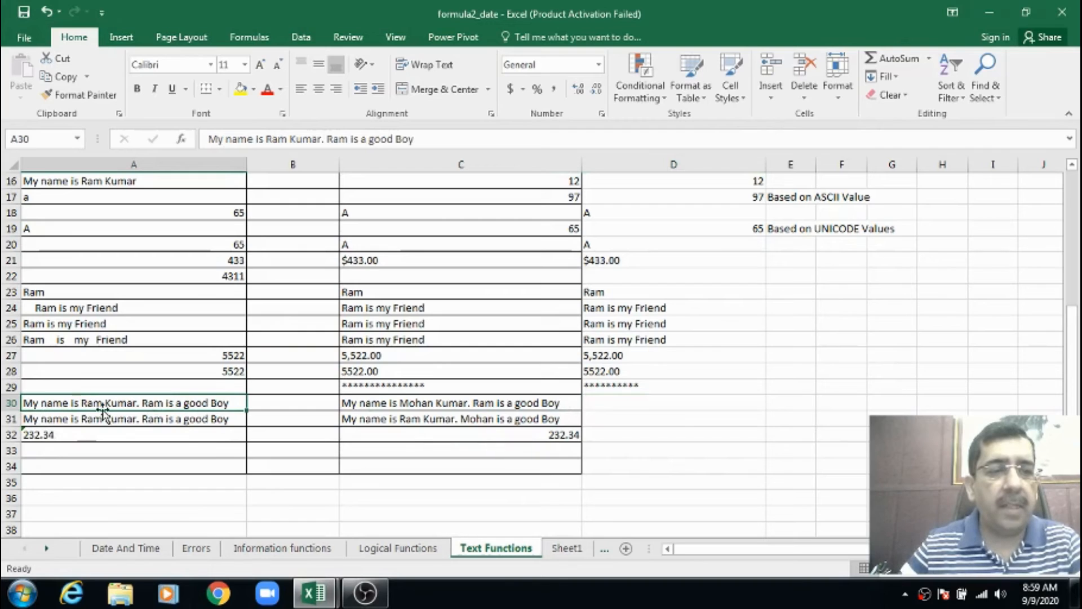
left_click(431, 404)
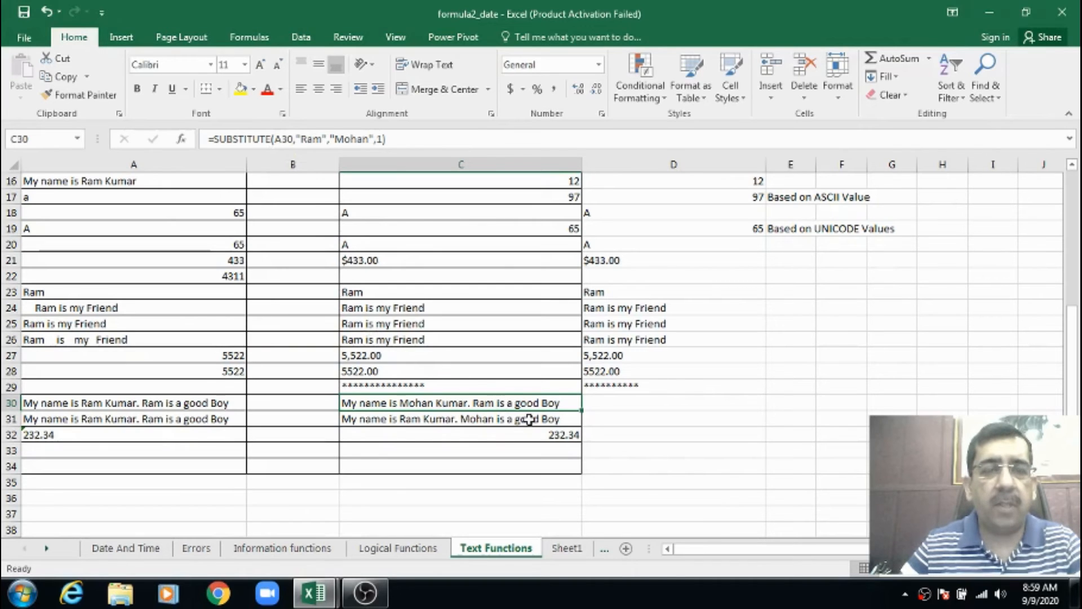
left_click(616, 404)
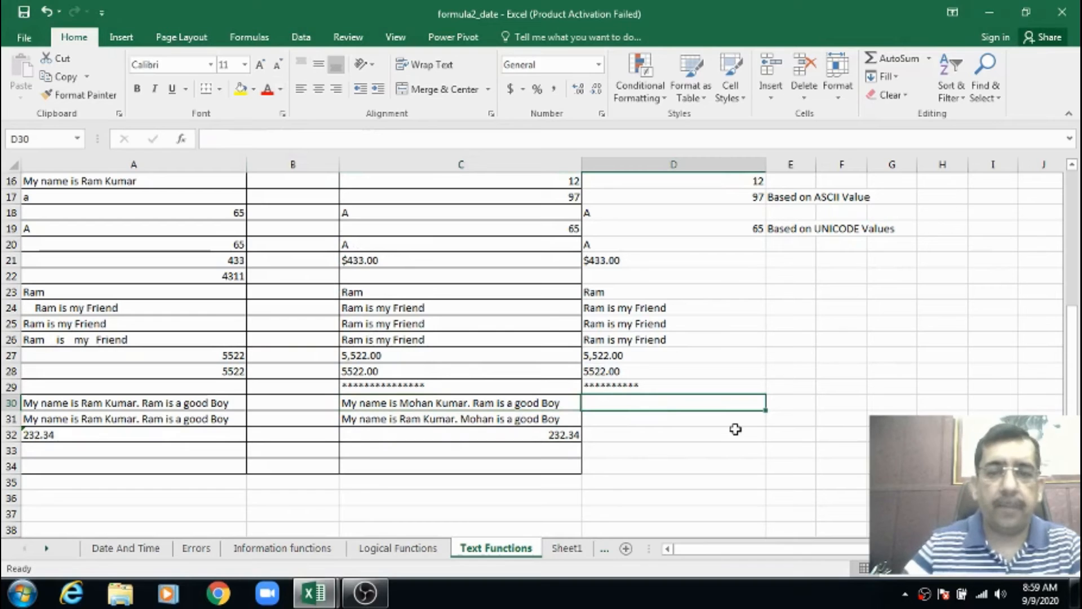
type("=su")
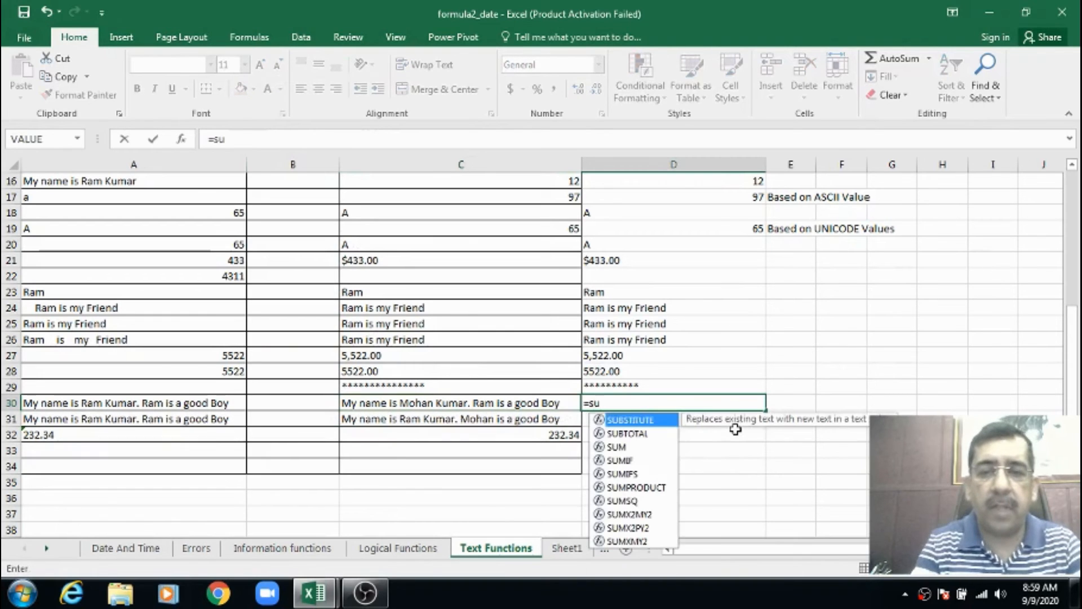
key("Tab")
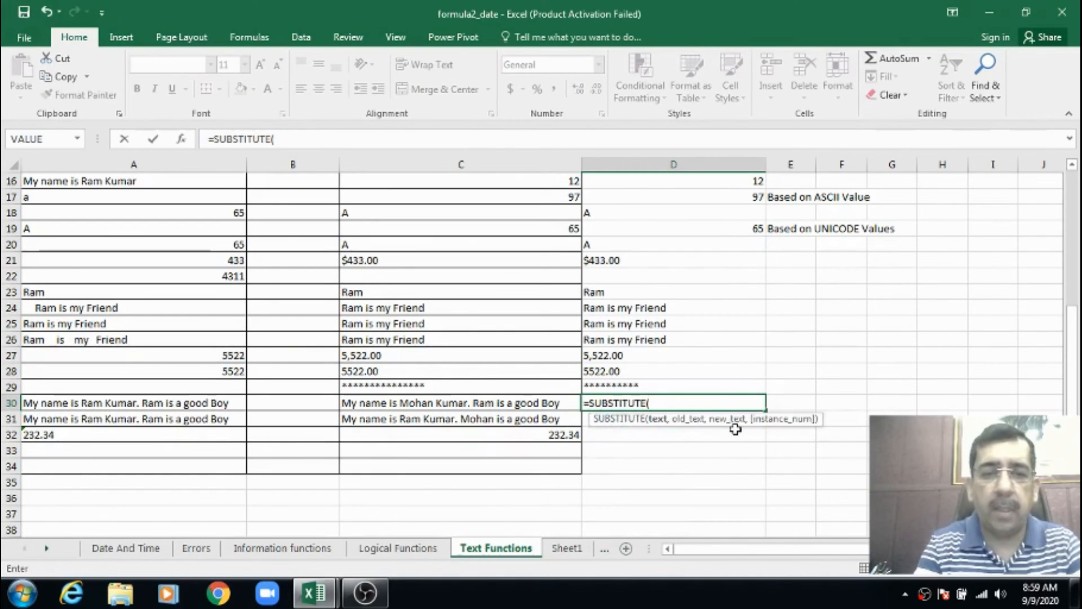
type("a30,")
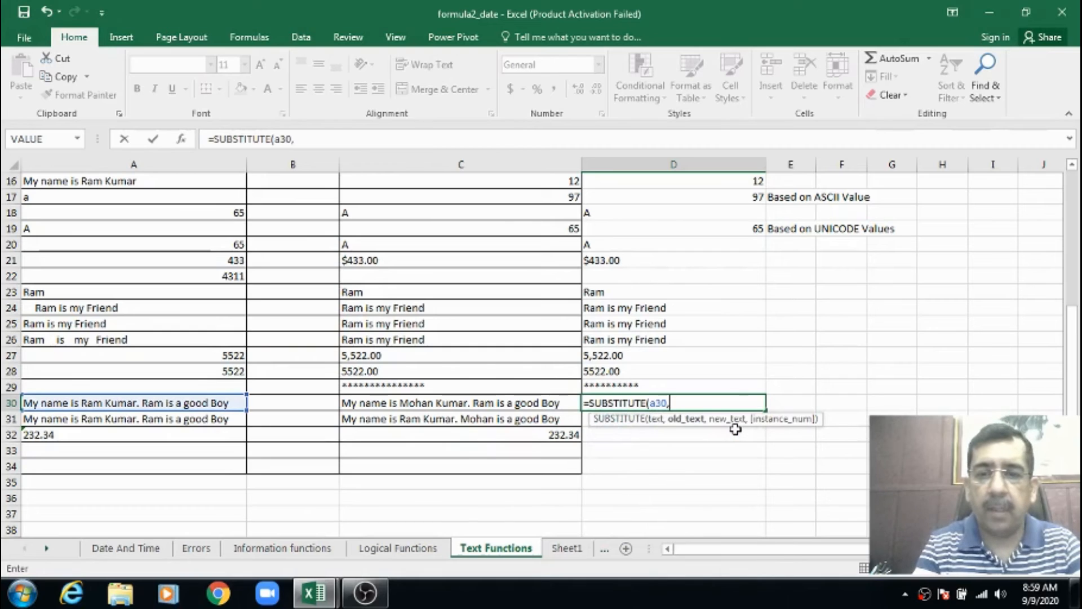
type("\"Ra")
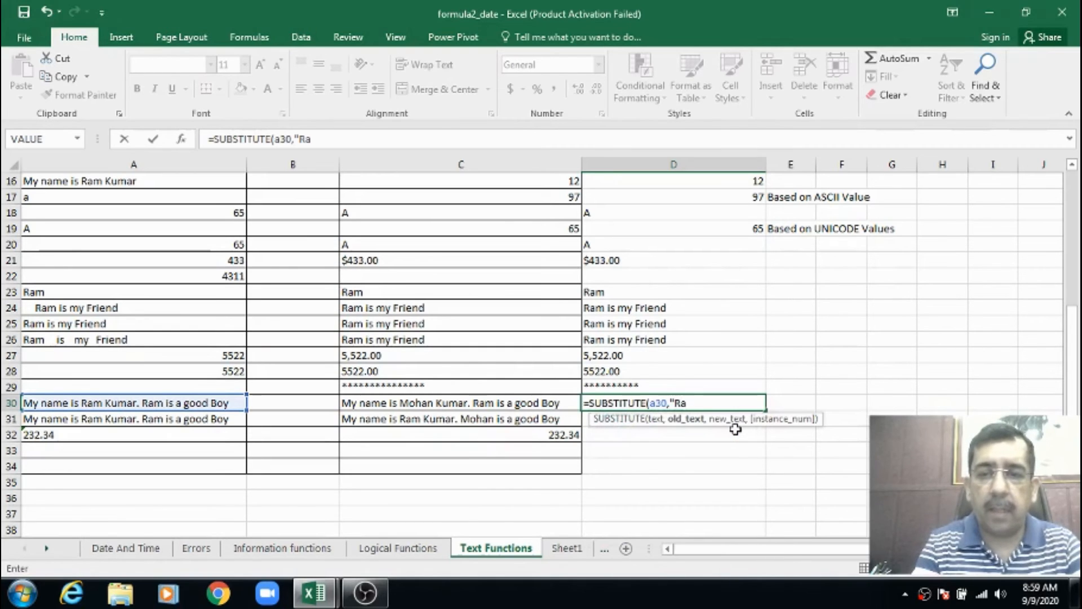
type("m\",\"Shya")
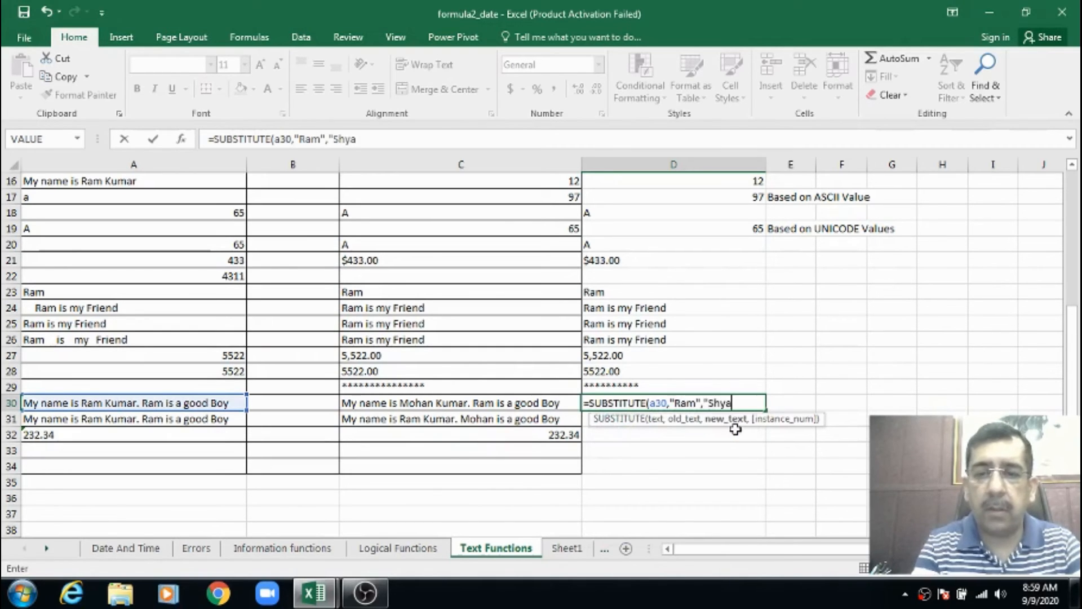
type("m\",")
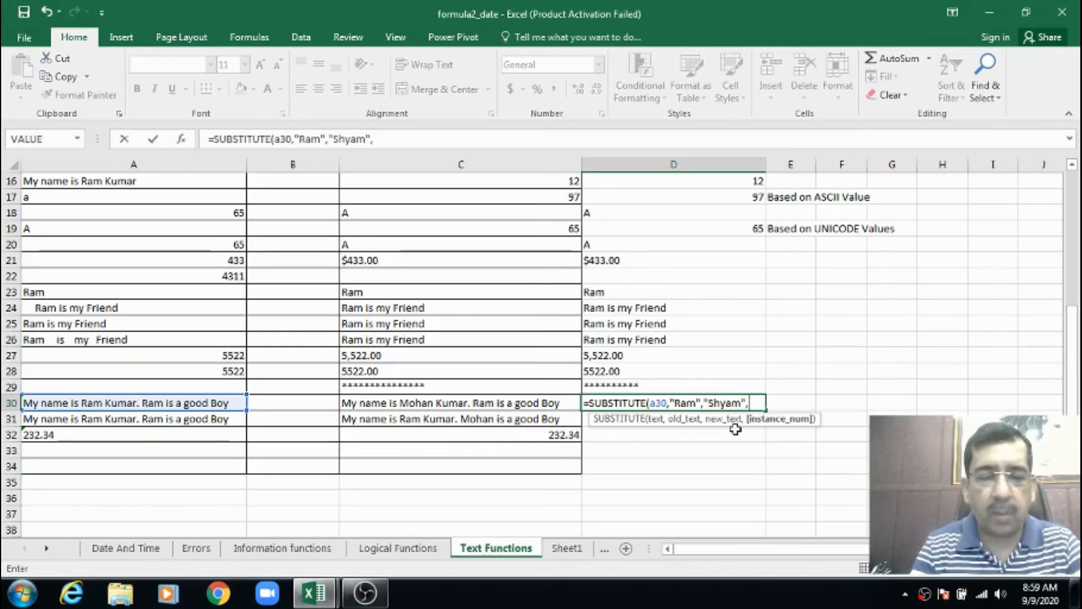
type("1)")
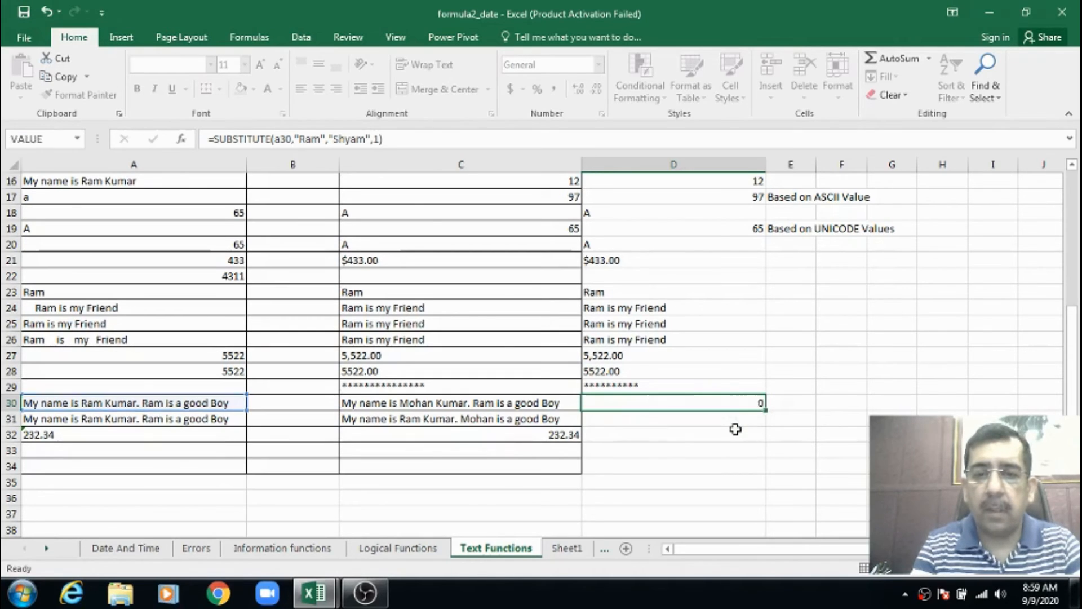
key("Return")
key("Up")
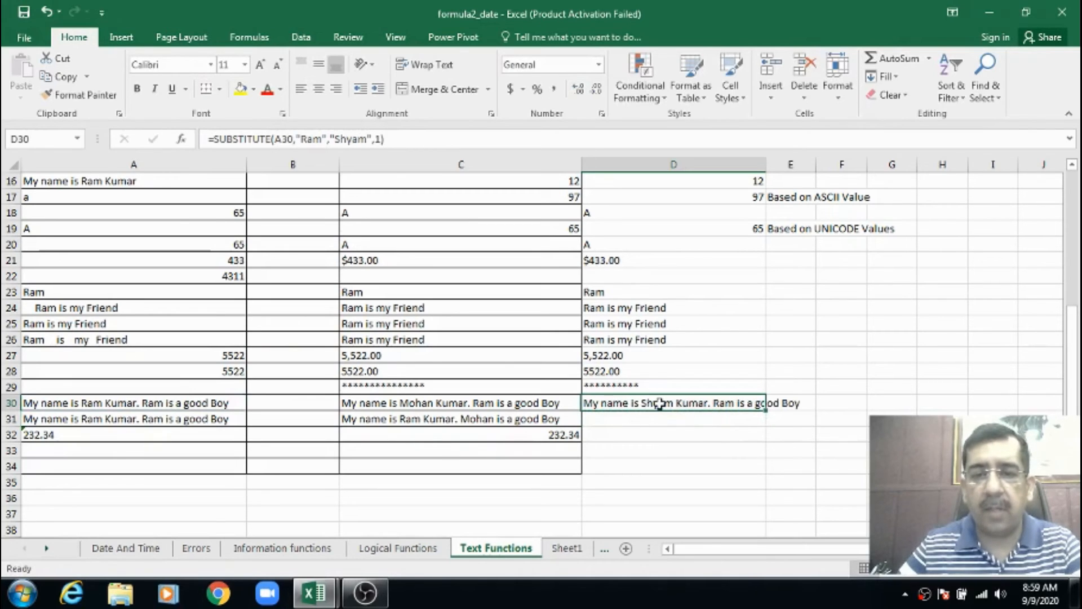
Enter a SUBSTITUTE formula in D31 replacing instance 2 of the repeated first name in A31 with another first name, and compare it with the source
left_click(624, 419)
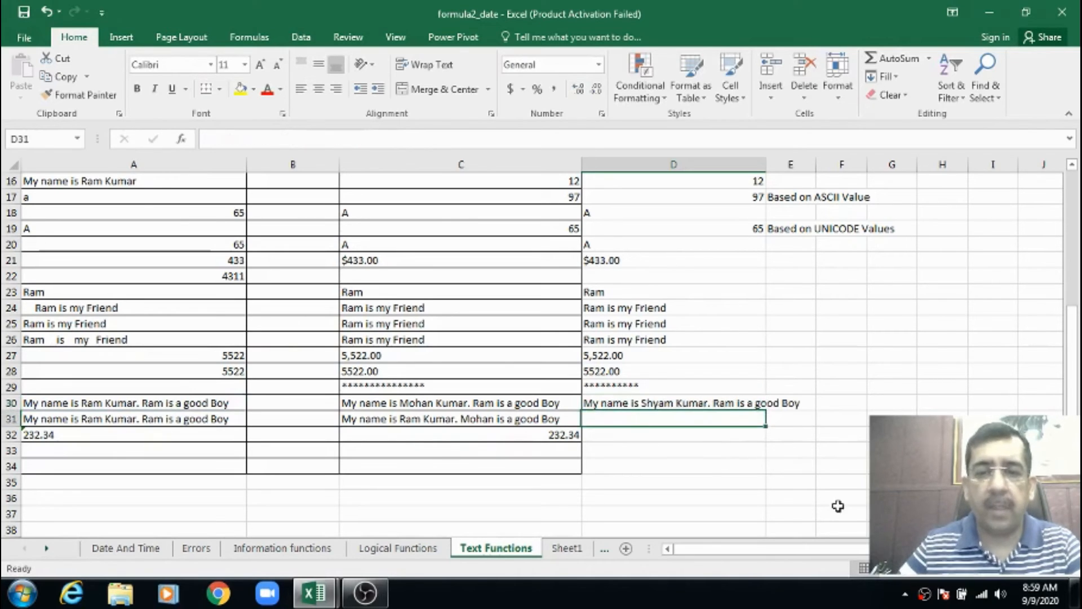
type("=")
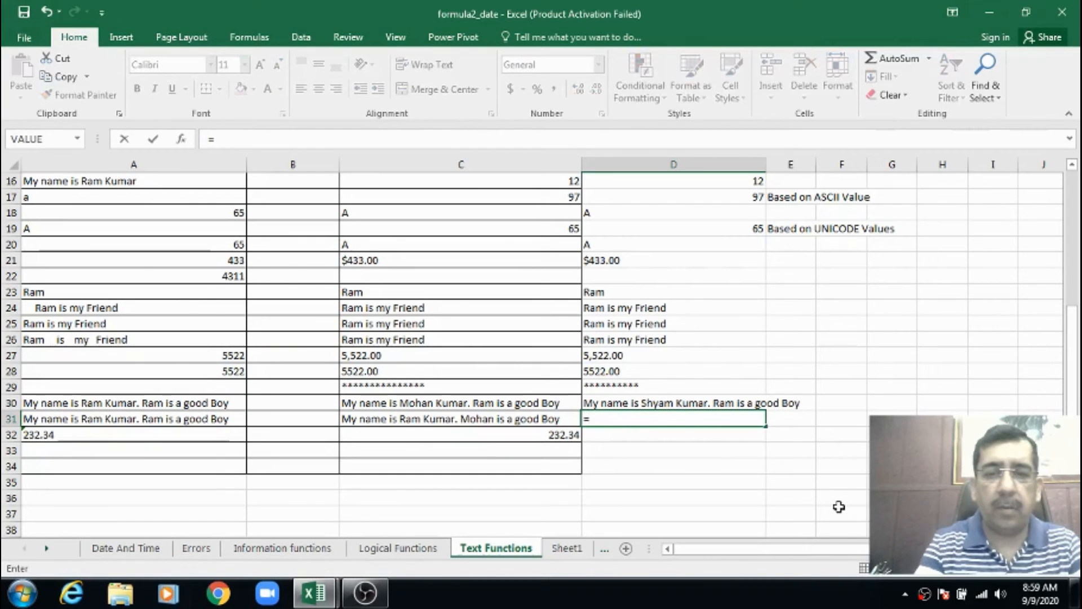
type("sub")
key("Tab")
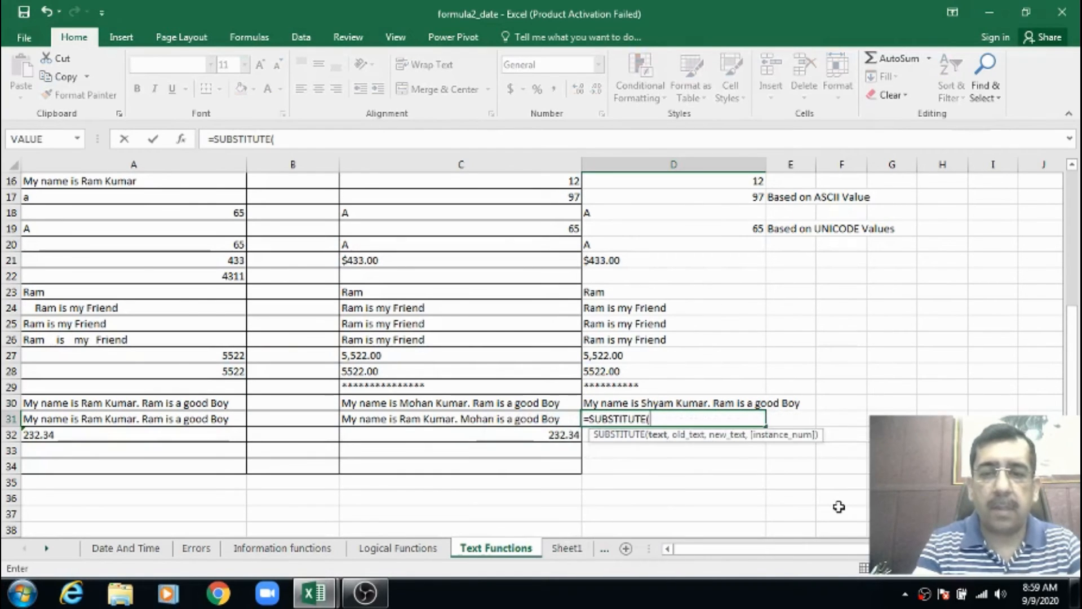
type("a31,")
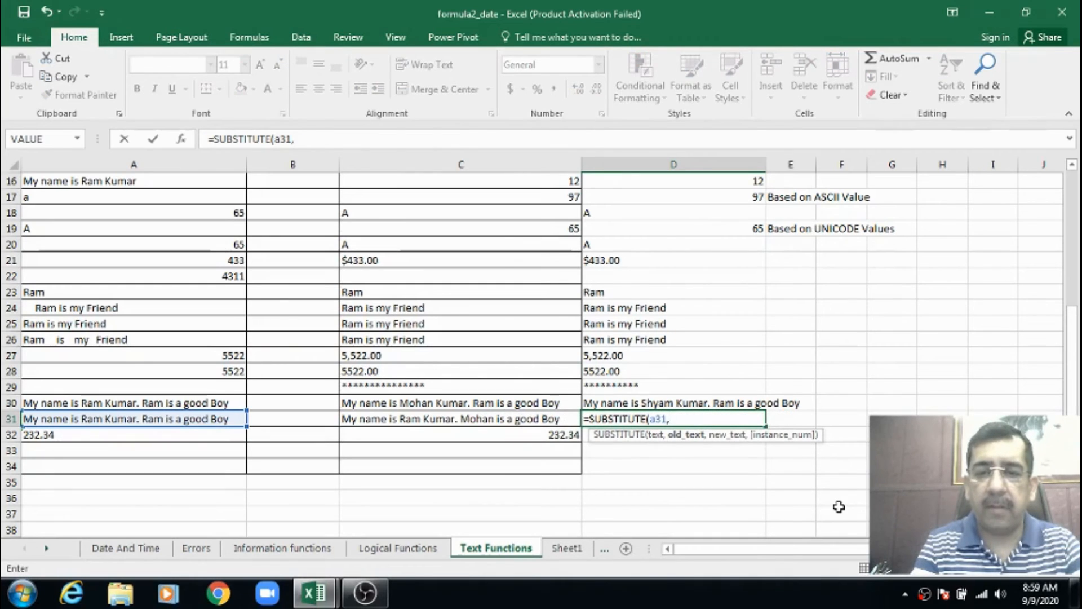
type("\"Ram\",")
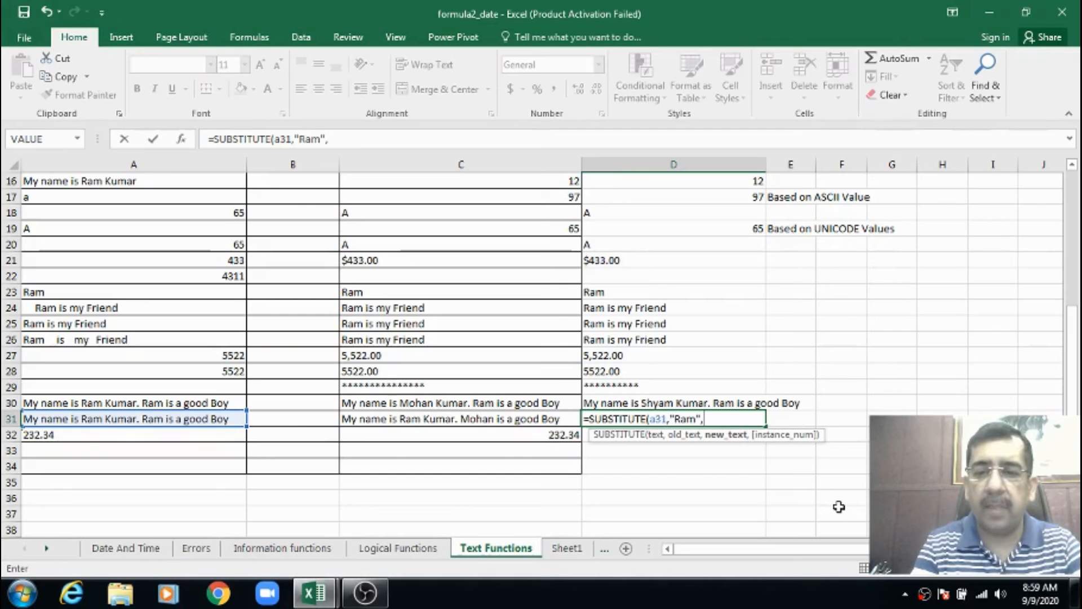
type("\"Sha")
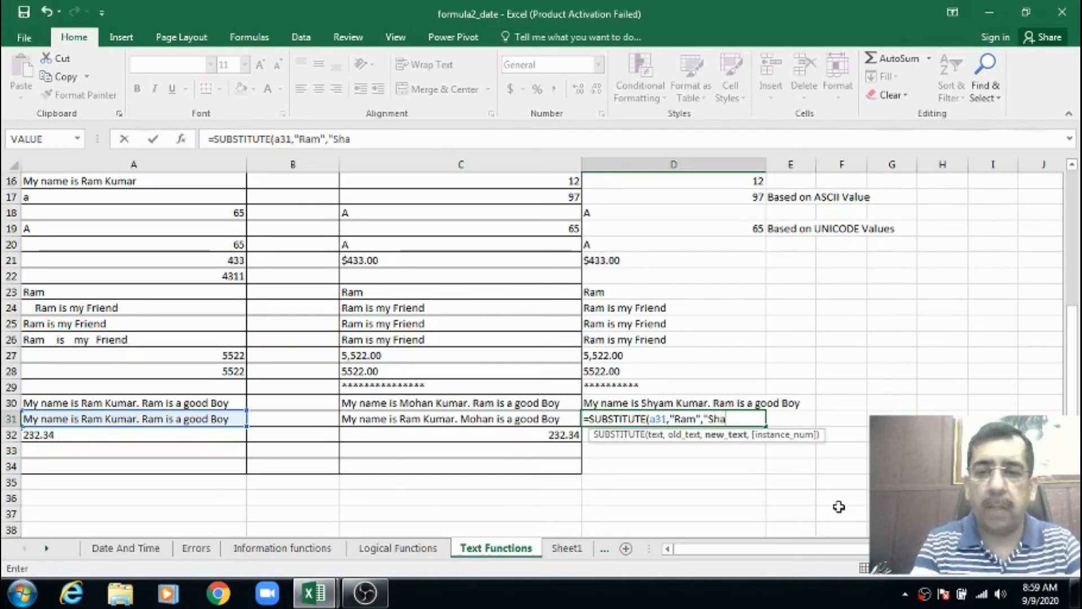
key("BackSpace")
type("yam\")")
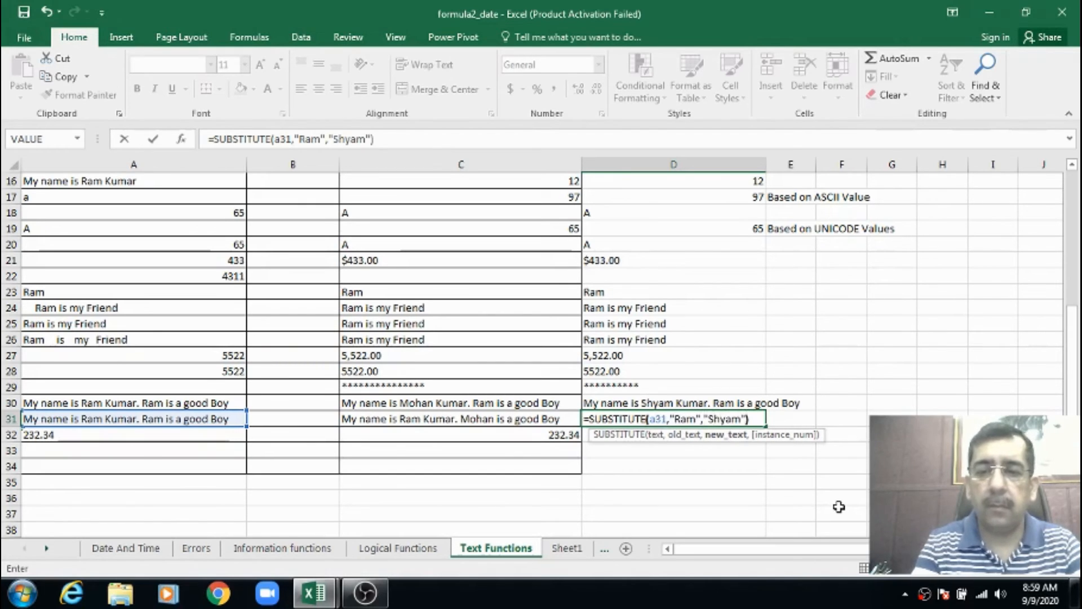
key("BackSpace")
type(",")
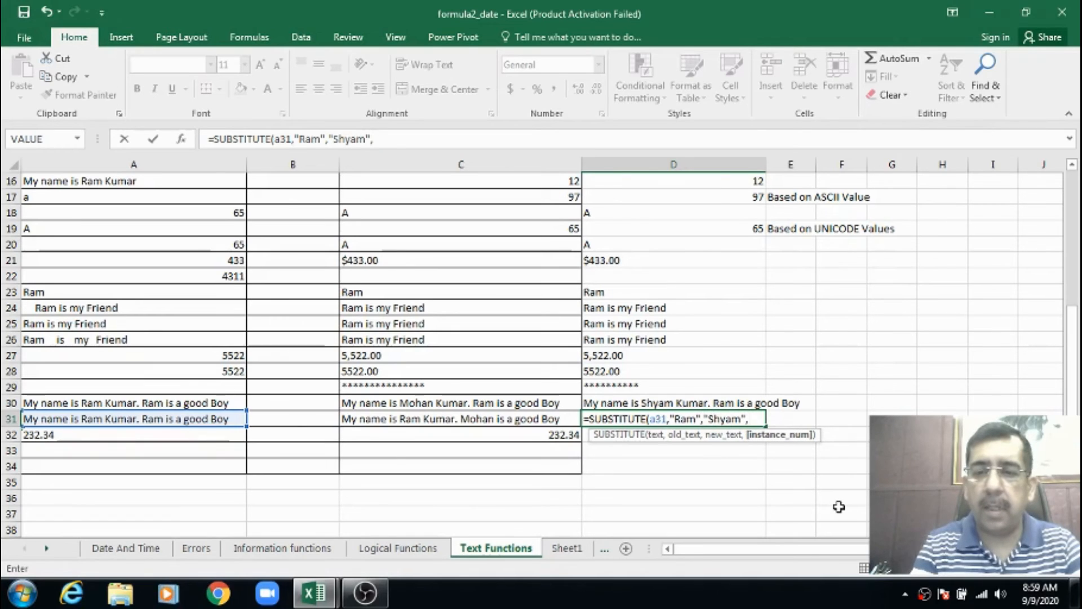
type("2)")
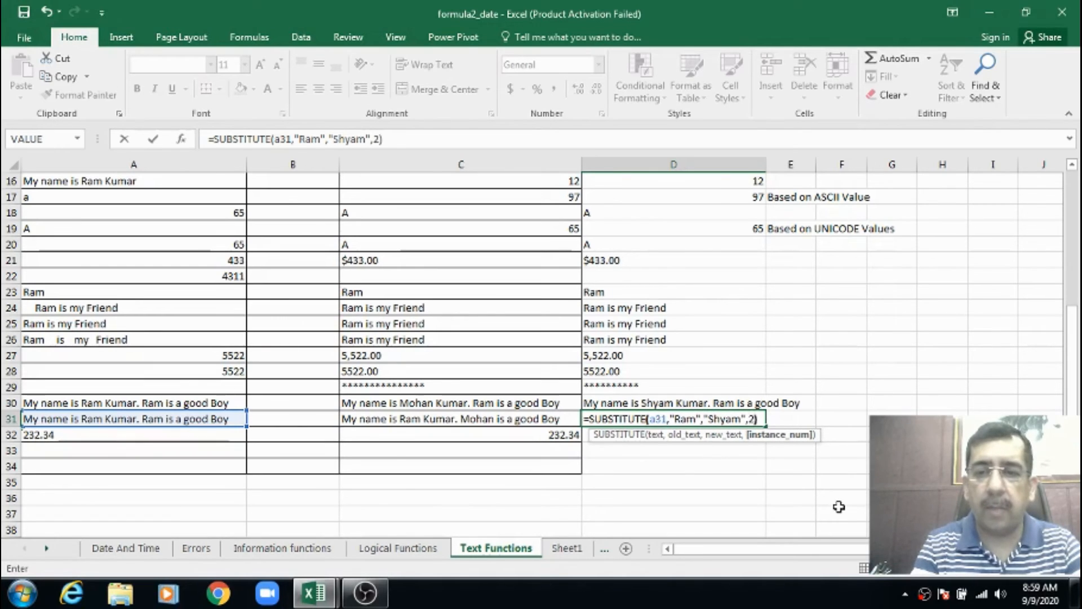
key("ctrl+Return")
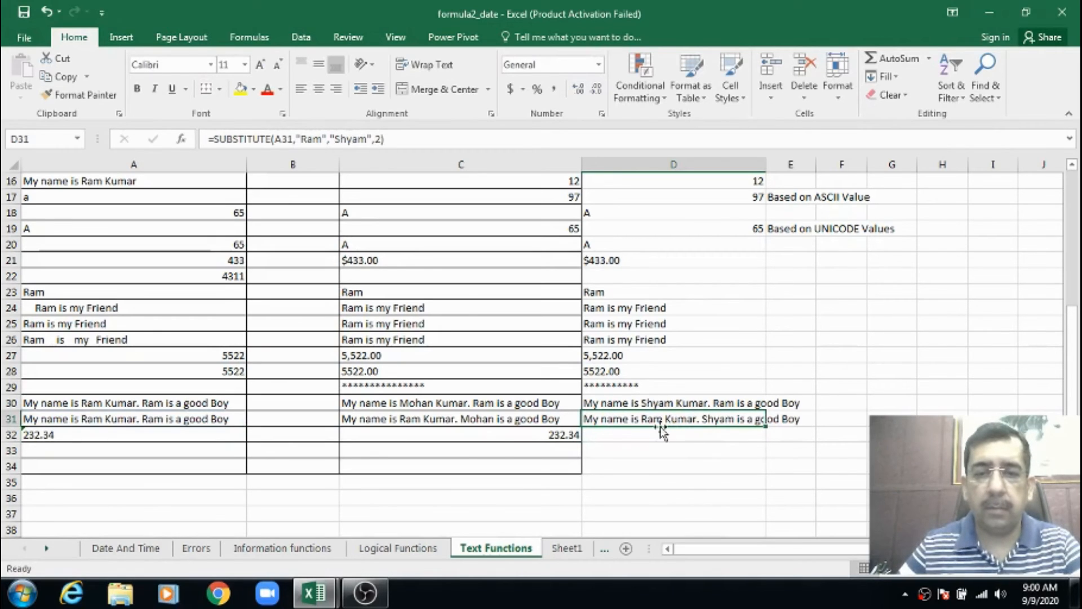
left_click(120, 418)
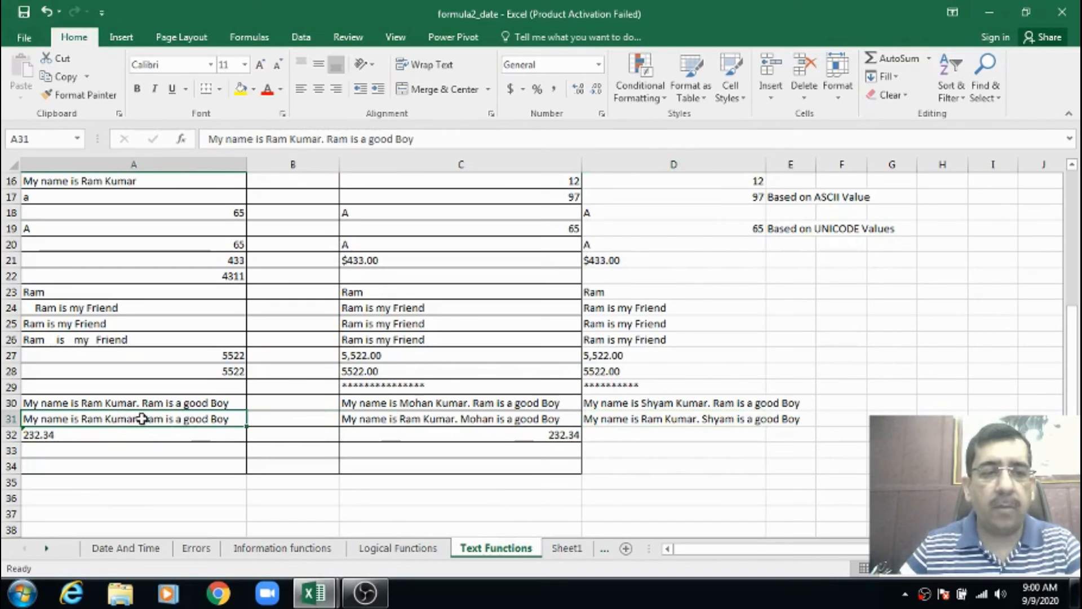
left_click(668, 419)
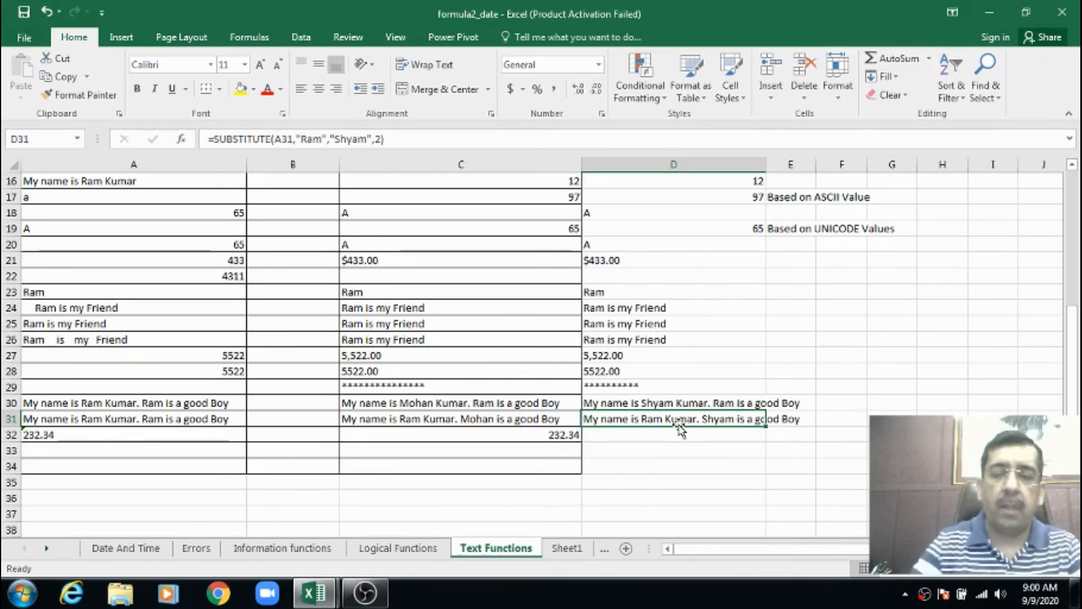
Examine the example formula in C32 and how its source number in A32 is stored
key("Down")
key("Left")
key("Left")
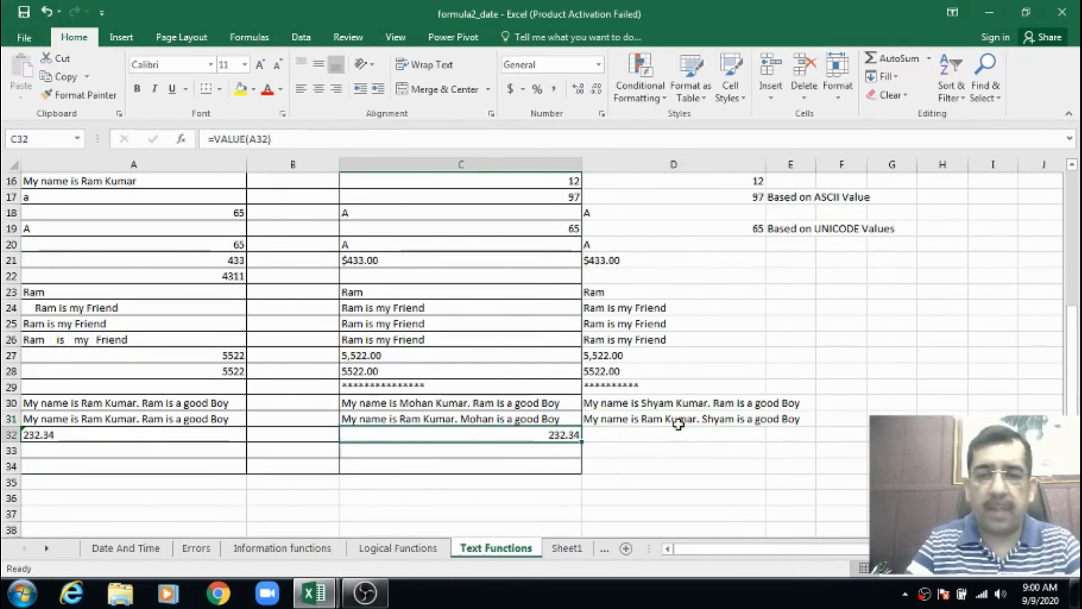
key("Right")
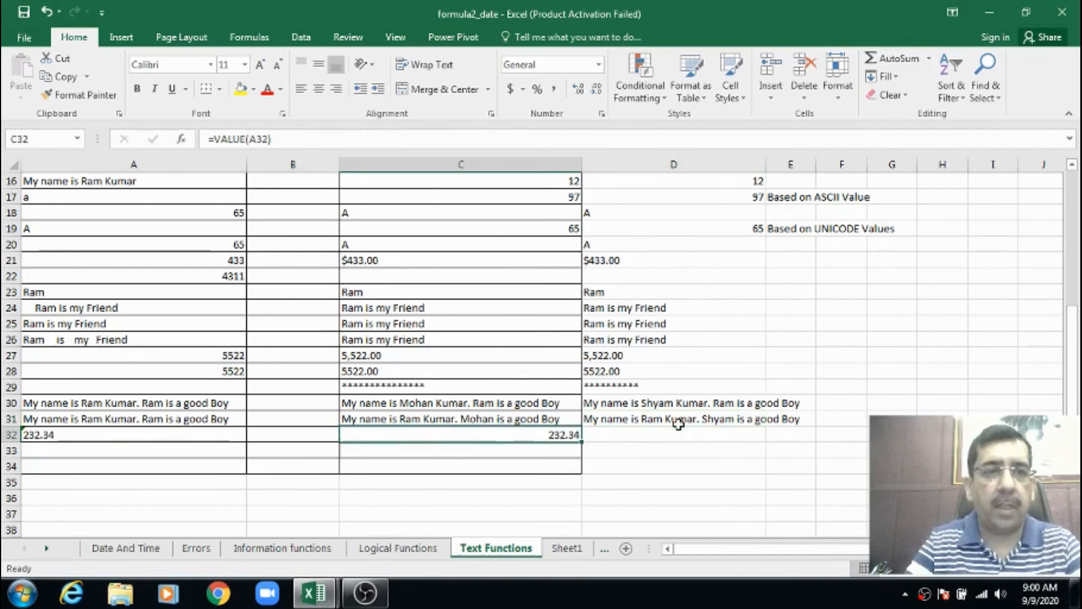
key("Right")
key("Left")
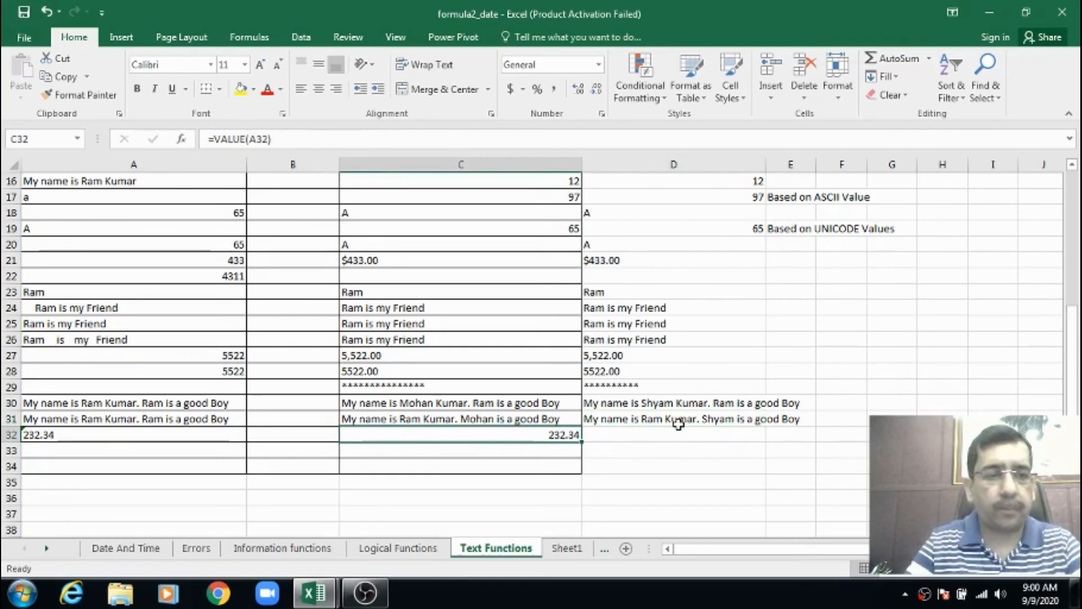
key("Left")
key("Right")
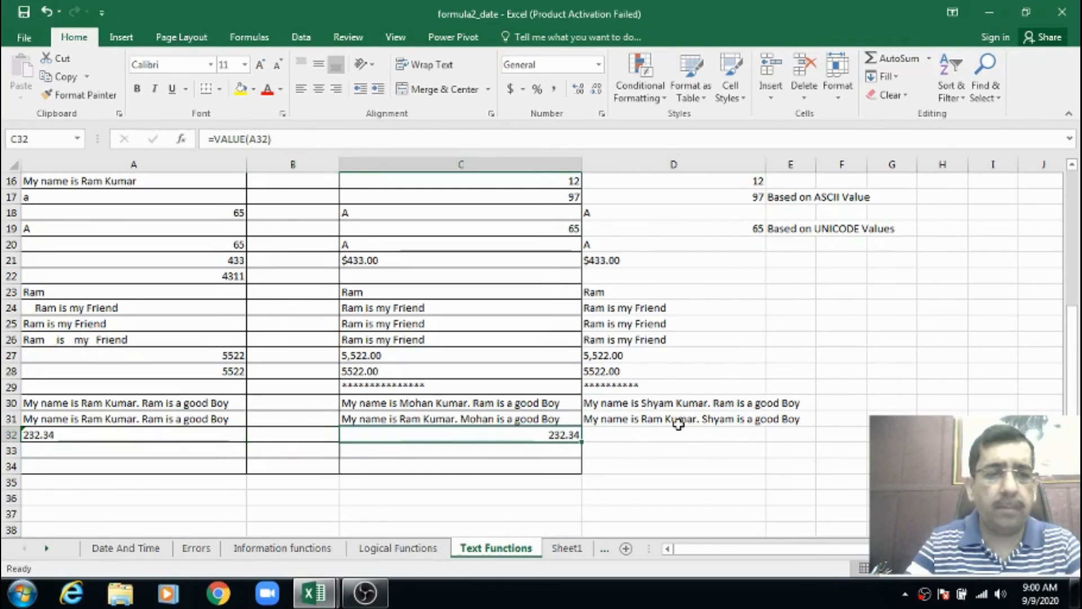
key("Right")
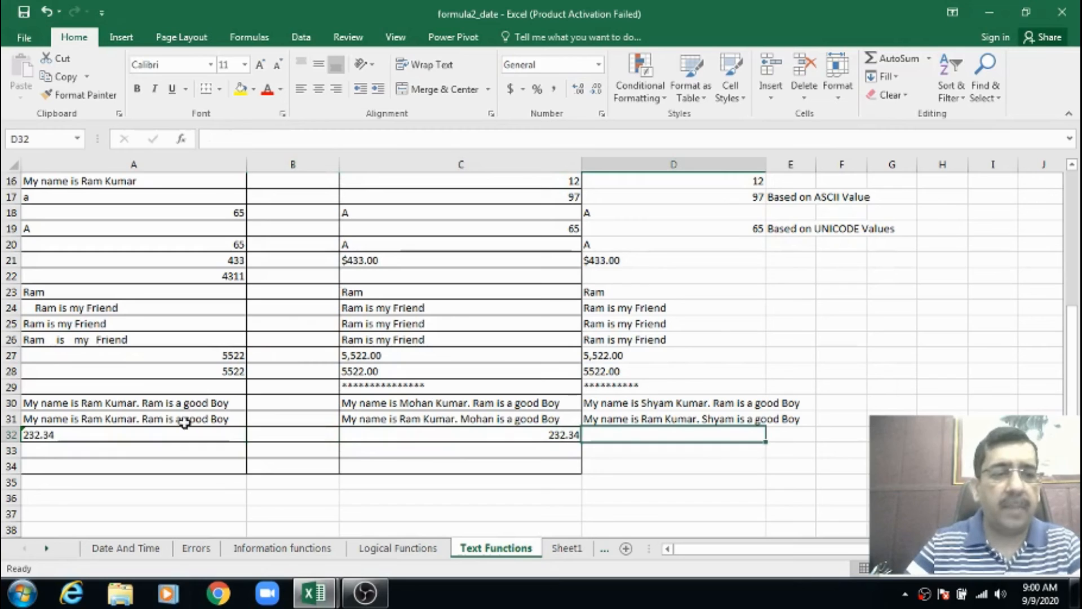
left_click(150, 435)
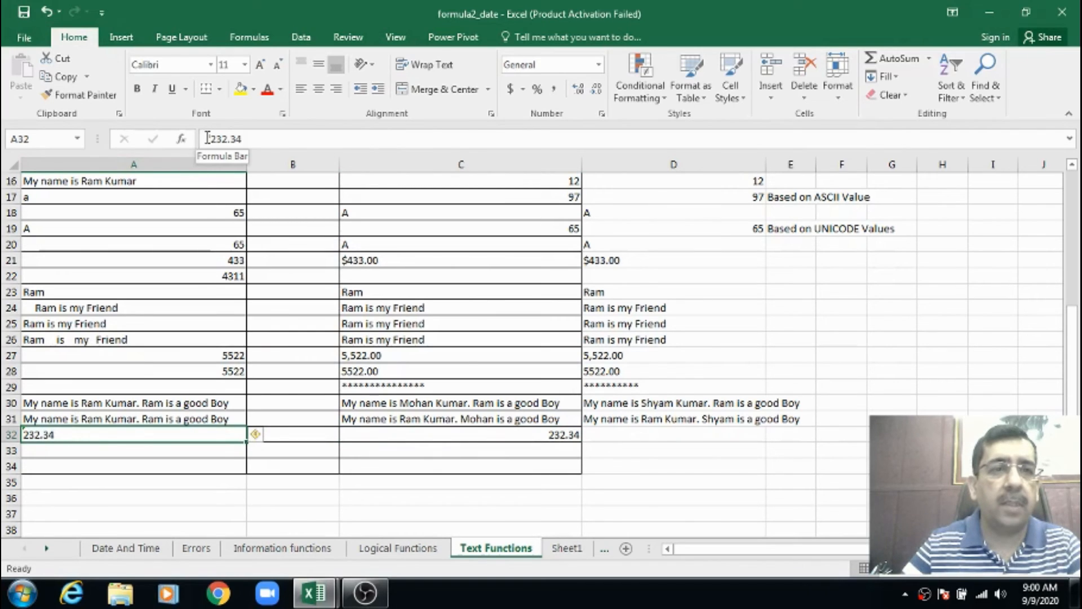
left_click(250, 139)
left_click(250, 138)
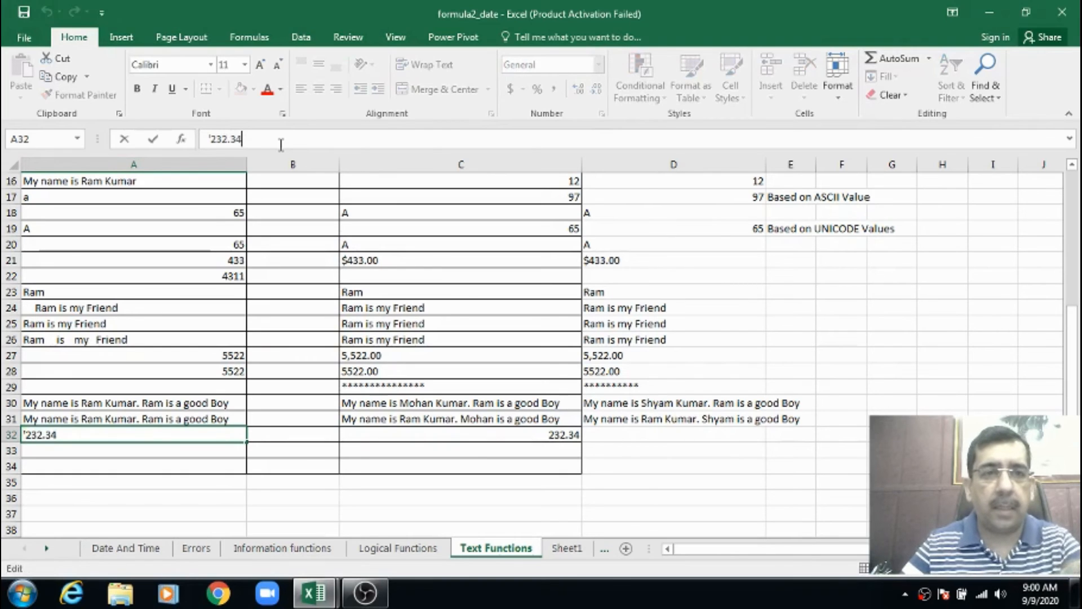
left_click(384, 433)
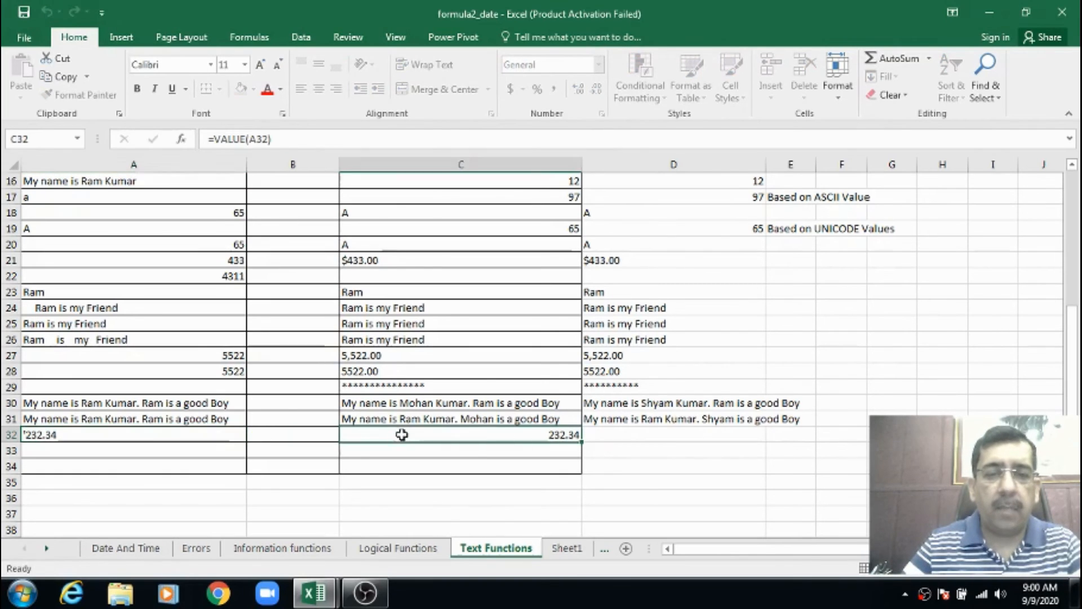
Enter =VALUE(A32) in D32 to convert the text number in A32 into a numeric value
left_click(646, 436)
type("=value")
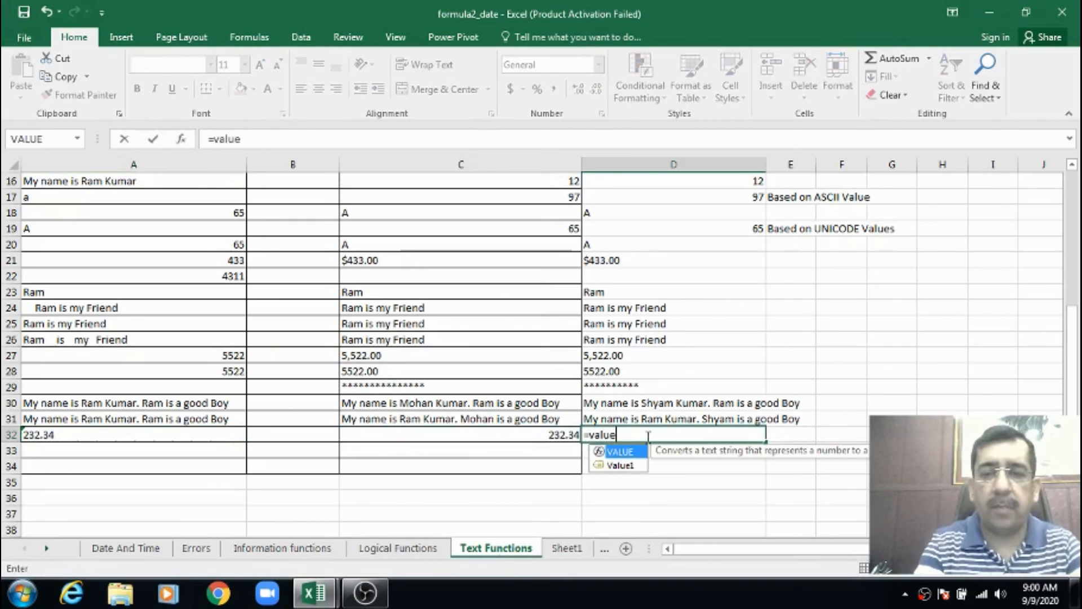
key("Tab")
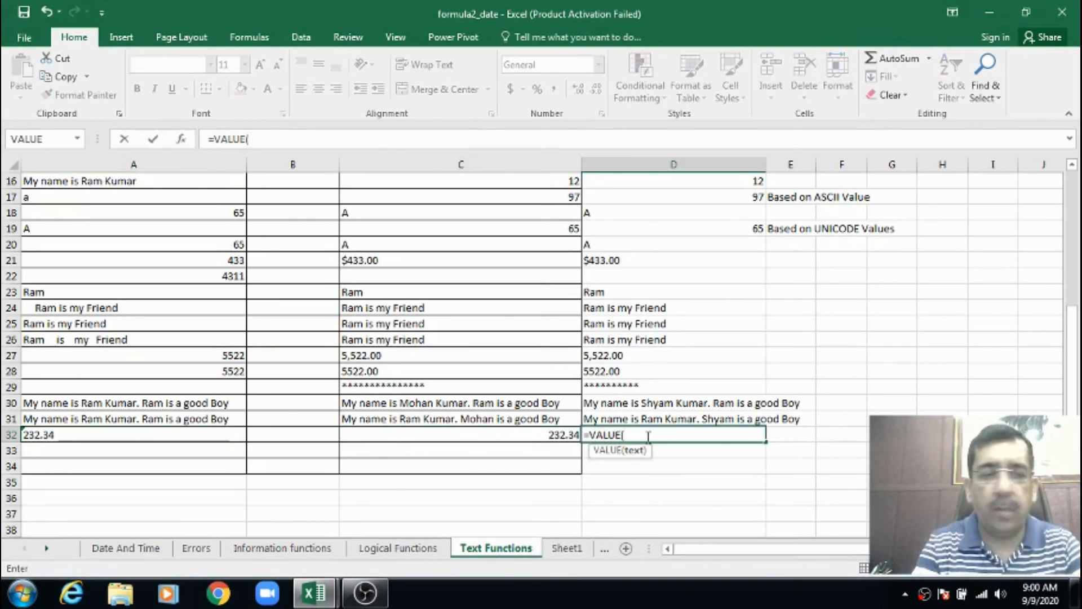
type("a32)")
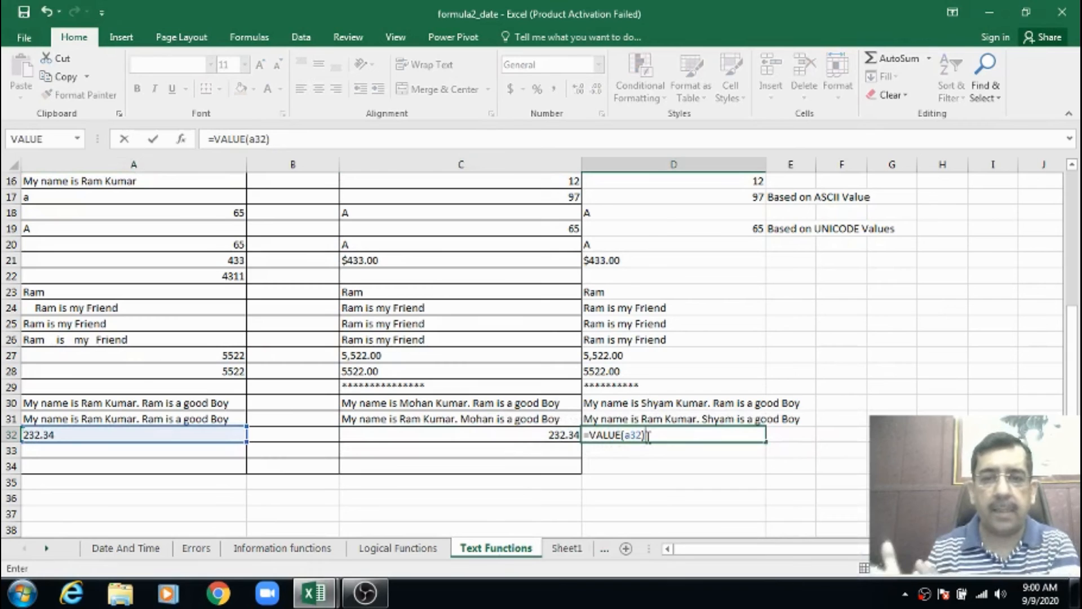
key("Return")
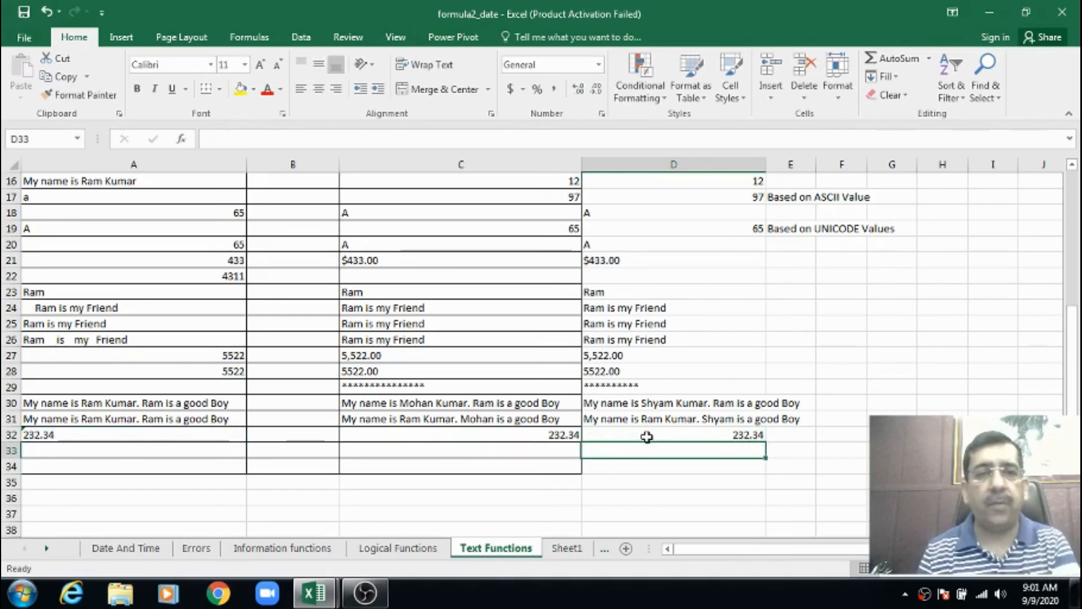
Switch to the empty Sheet1 worksheet and widen columns A and B
scroll(533, 383, "up", 3)
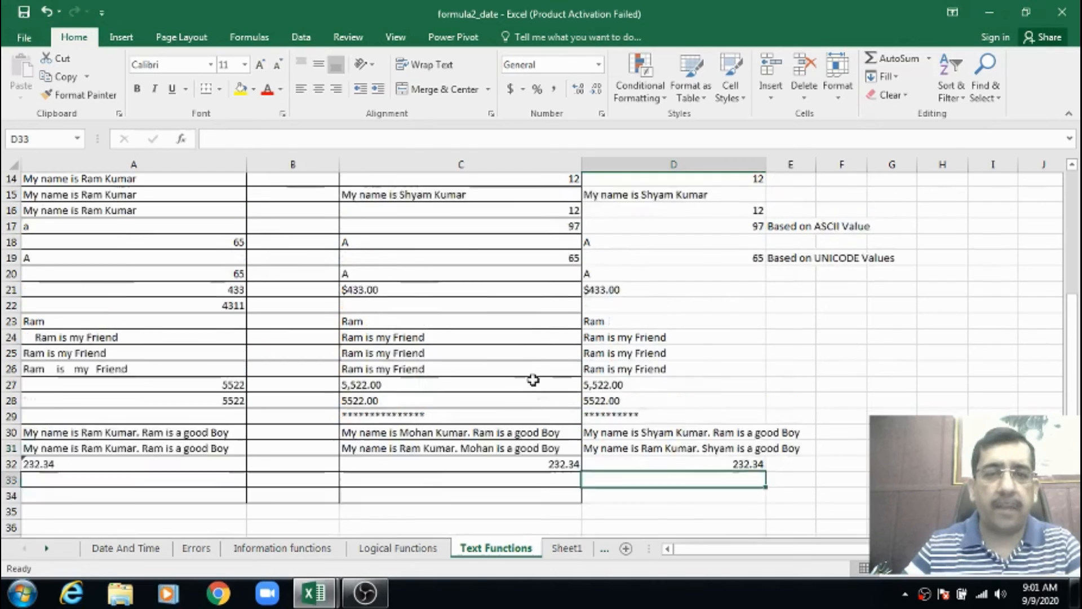
scroll(533, 379, "up", 3)
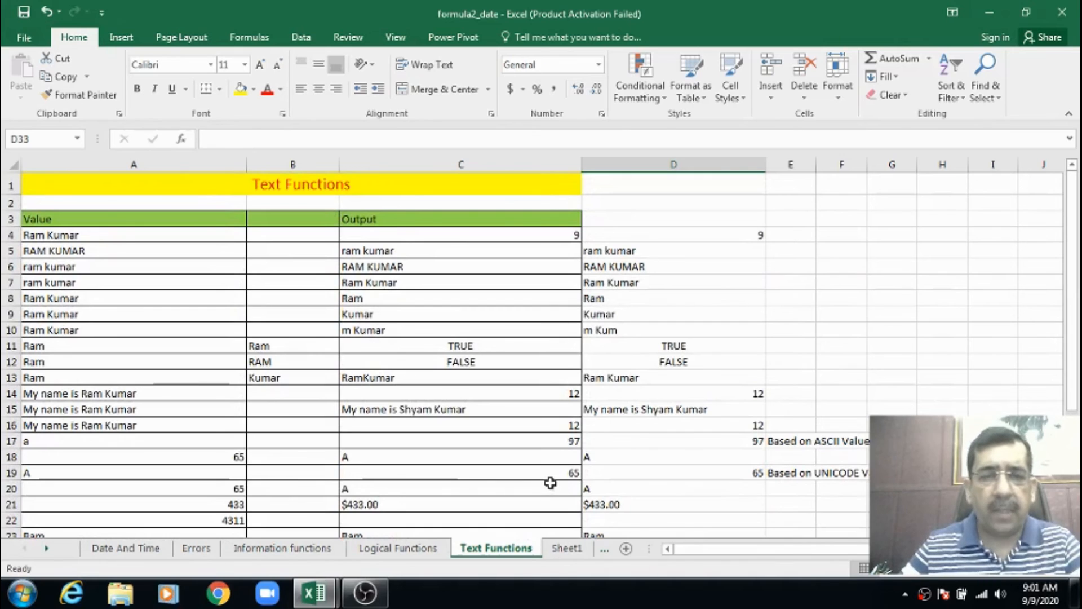
left_click(568, 550)
left_click(144, 193)
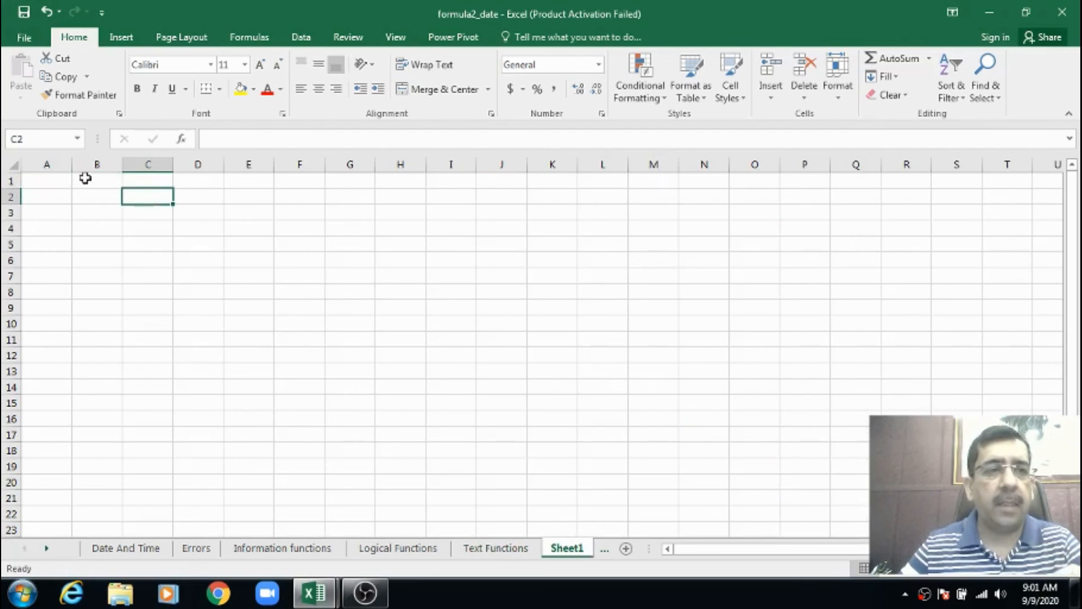
left_click_drag(72, 164, 196, 164)
left_click(81, 179)
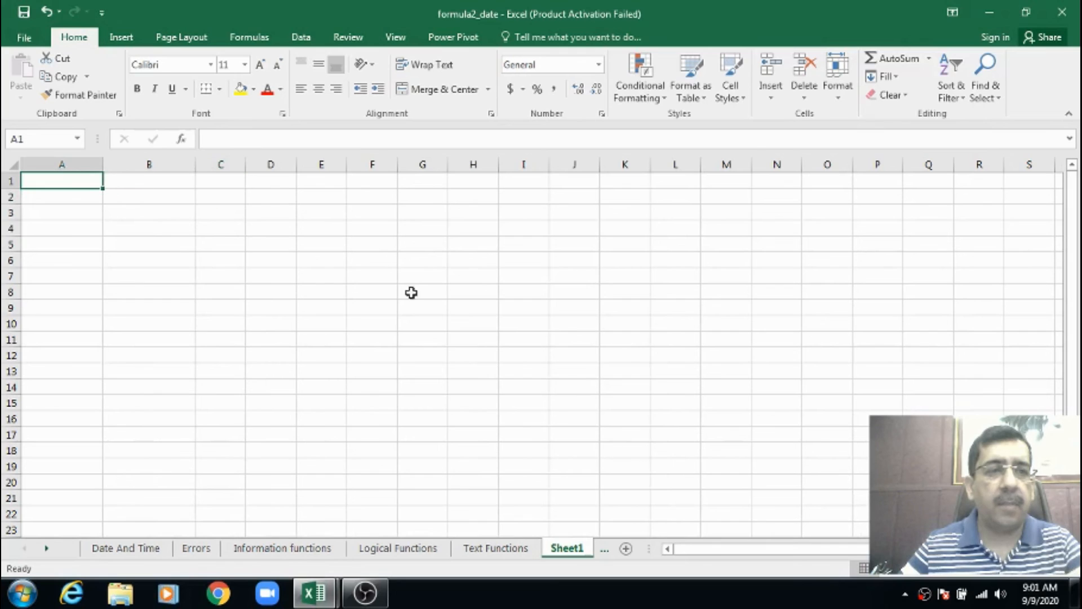
Enter the header Name in A1 and list six first names in lowercase in A2 to A7
type("Name")
key("Return")
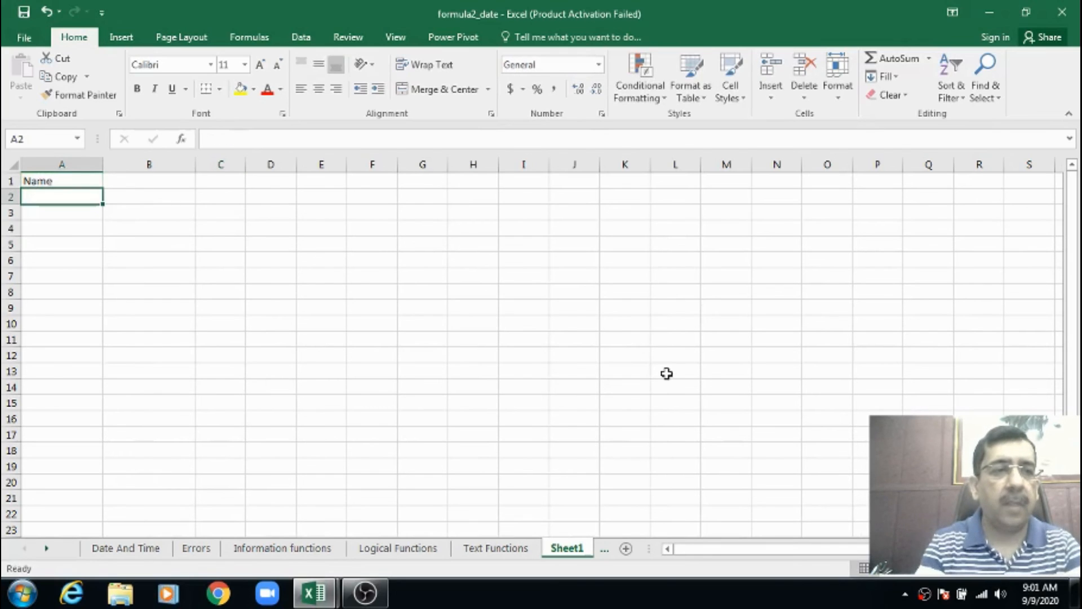
type("ram")
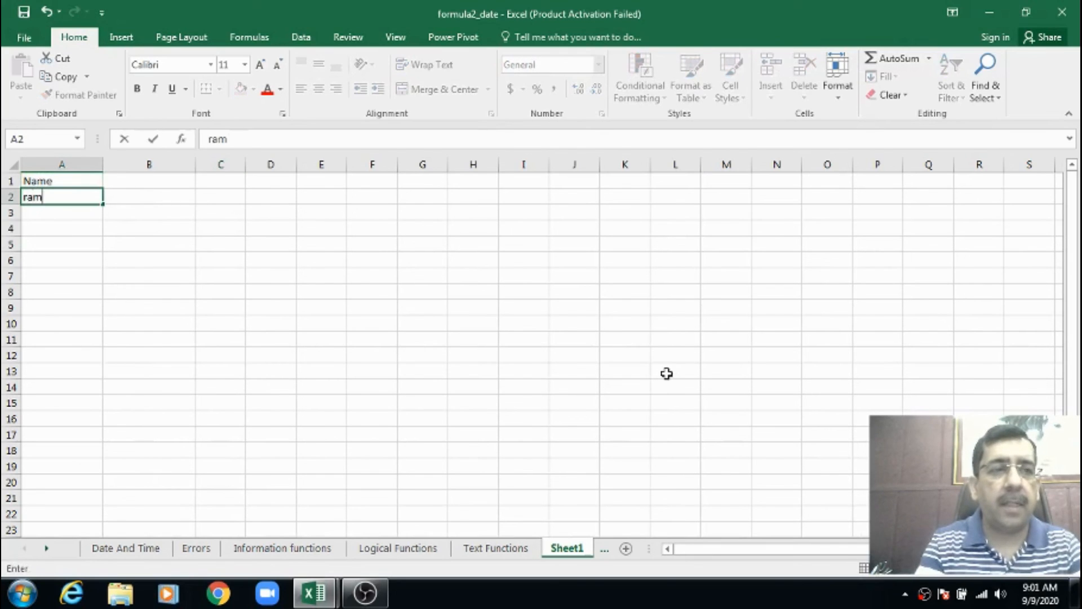
key("Return")
type("shyam")
key("Return")
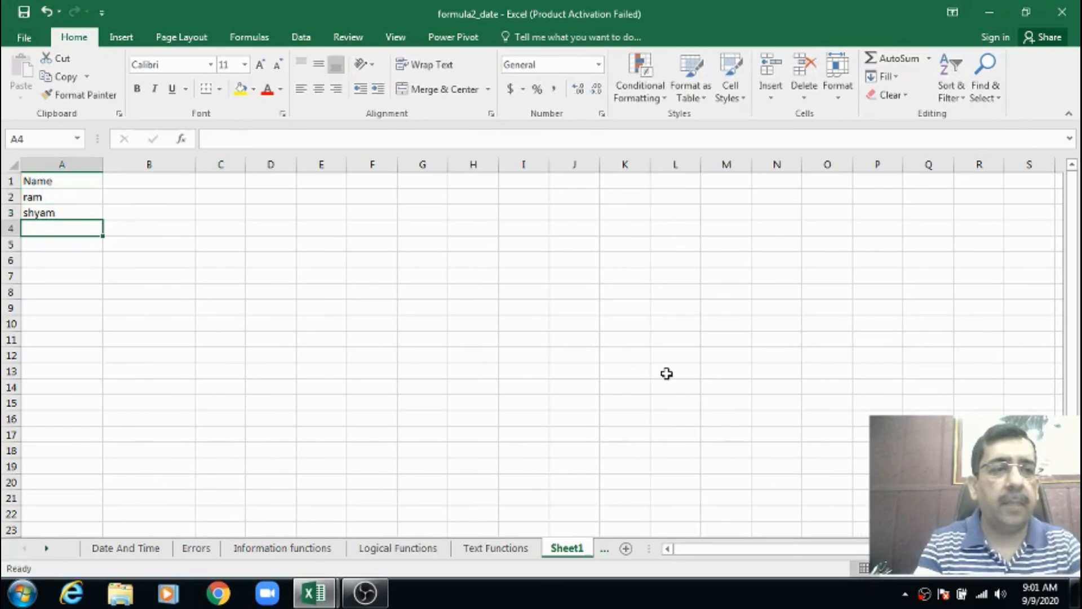
type("mohan")
key("Return")
type("sohan")
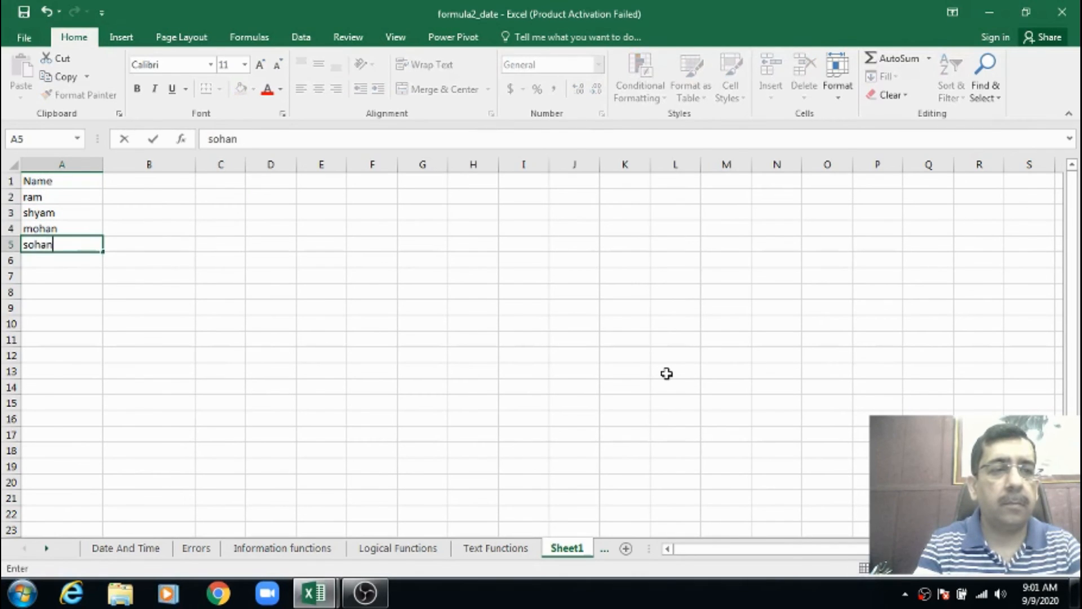
key("Return")
type("hari")
key("Return")
type("kishan")
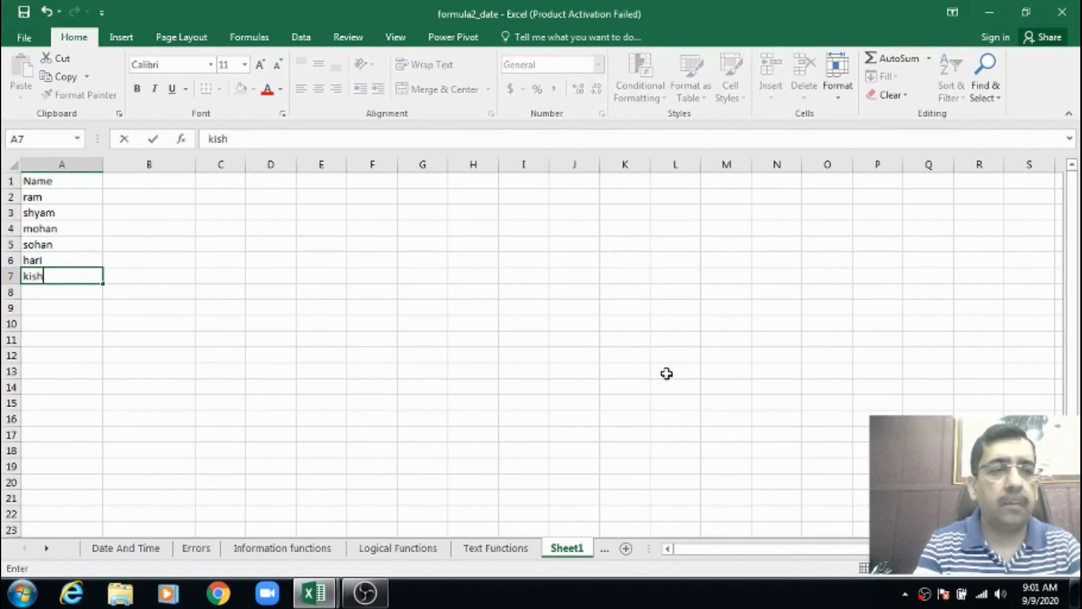
Add a second header, Name, in B1 next to the original list
key("Up")
key("Up")
key("Up")
key("Up")
key("Up")
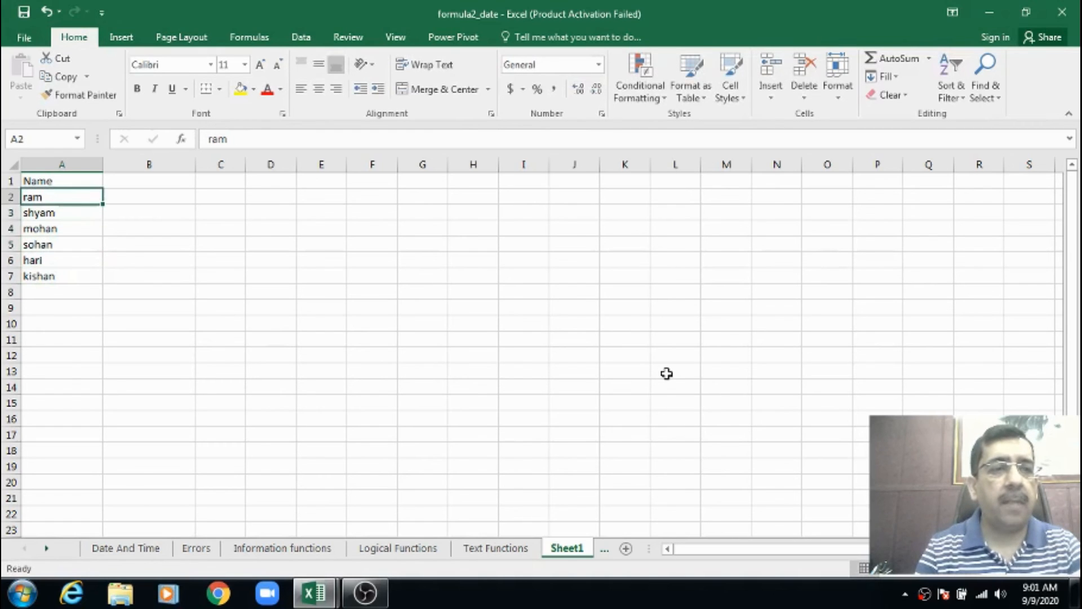
key("Down")
key("Down")
key("Down")
key("Down")
key("Down")
key("Up")
key("Up")
key("Up")
key("Up")
key("Up")
key("Up")
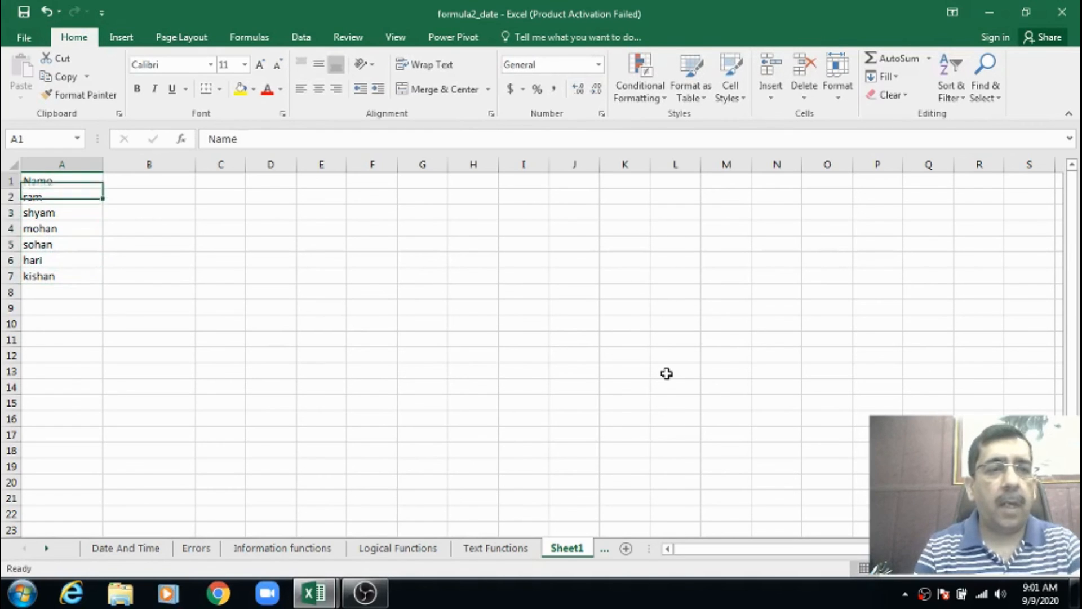
key("Right")
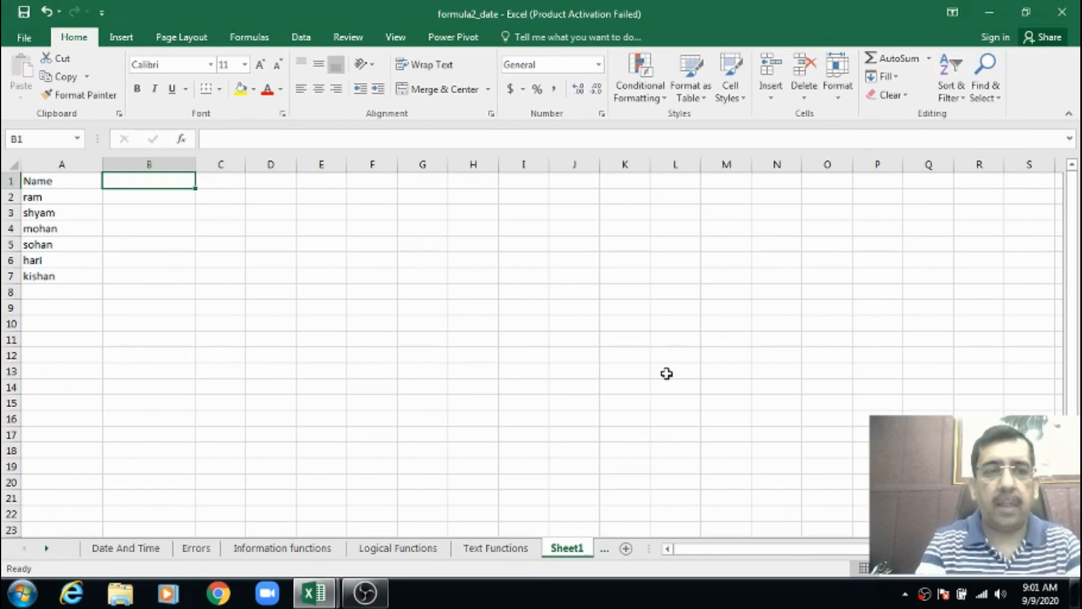
type("Name")
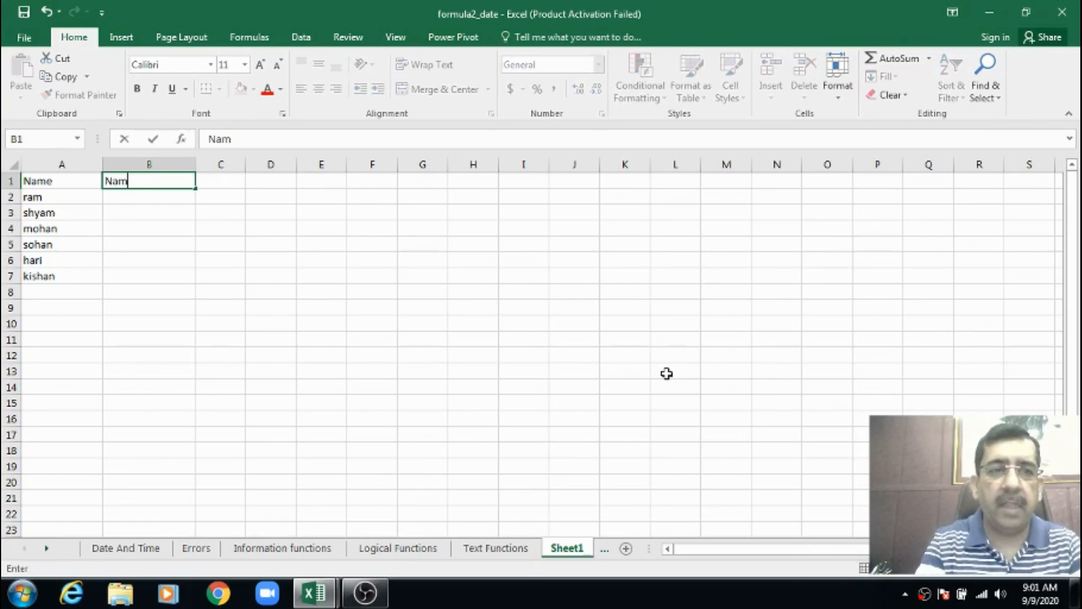
key("Return")
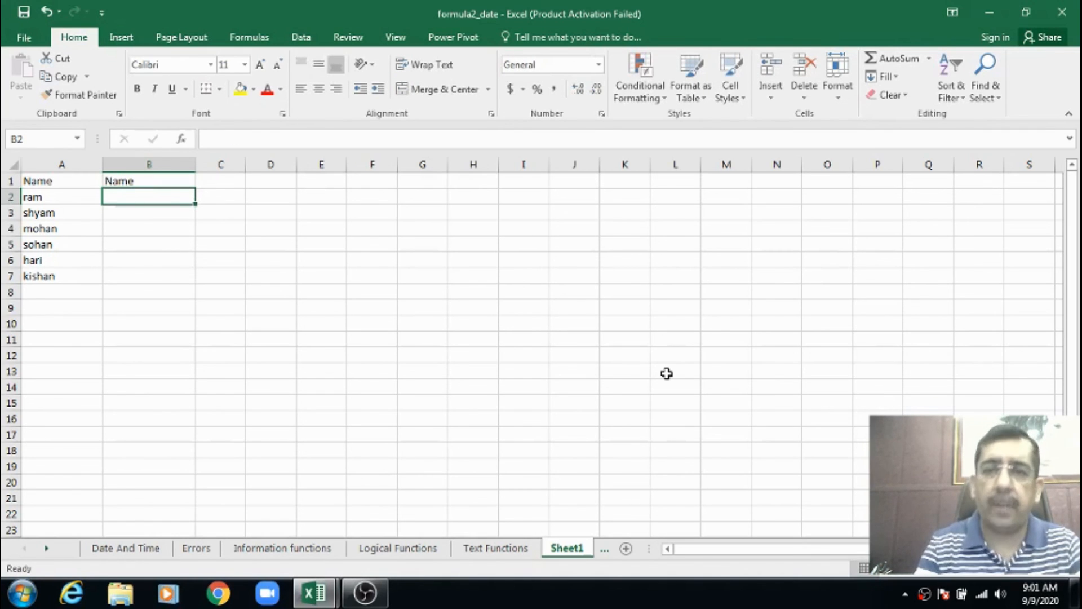
Enter =UPPER(A2) in B2 and fill the formula down through B7
type("=upp")
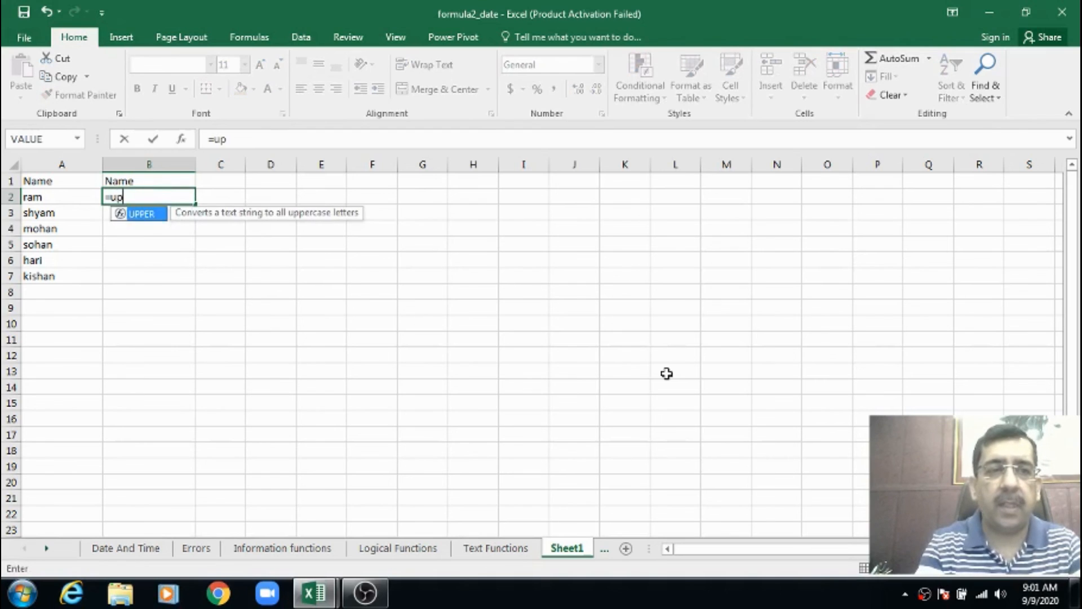
key("Tab")
type("a2)")
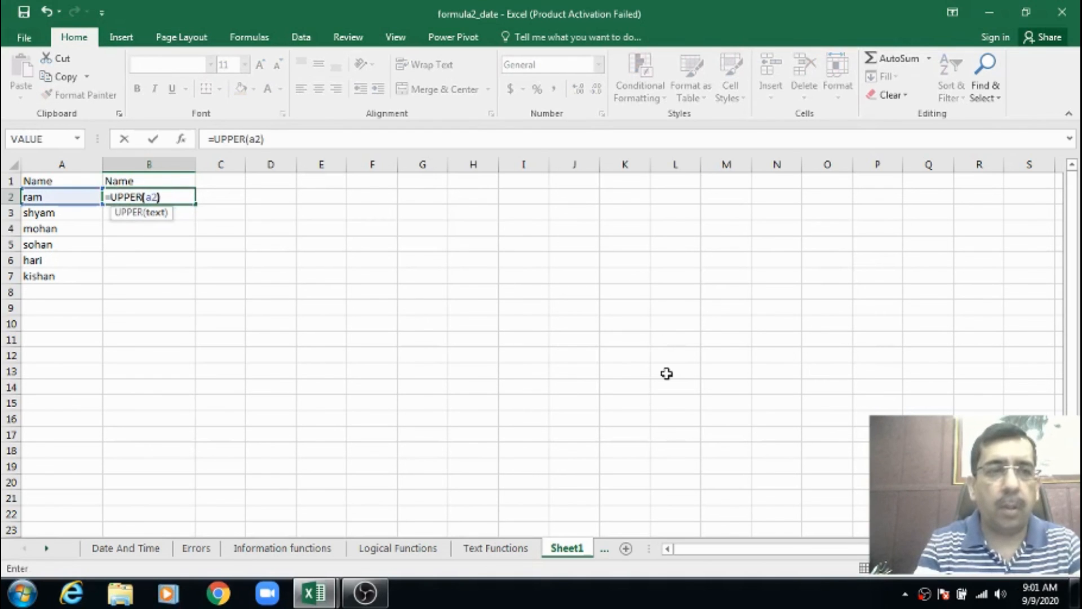
key("Return")
key("Up")
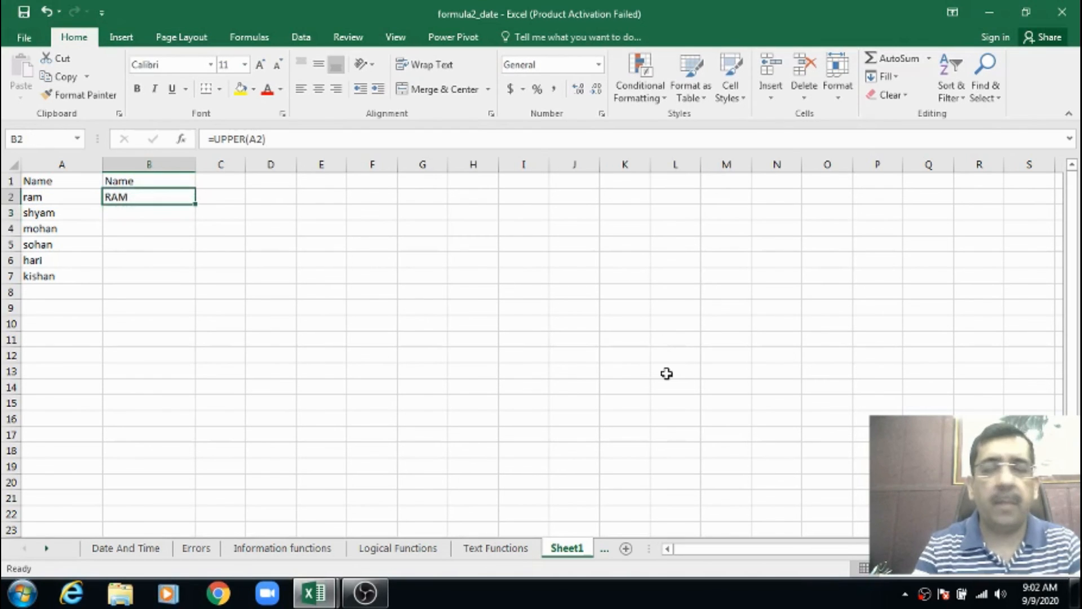
key("shift+Down")
key("shift+Down")
key("shift+Down")
key("shift+Down")
key("shift+Down")
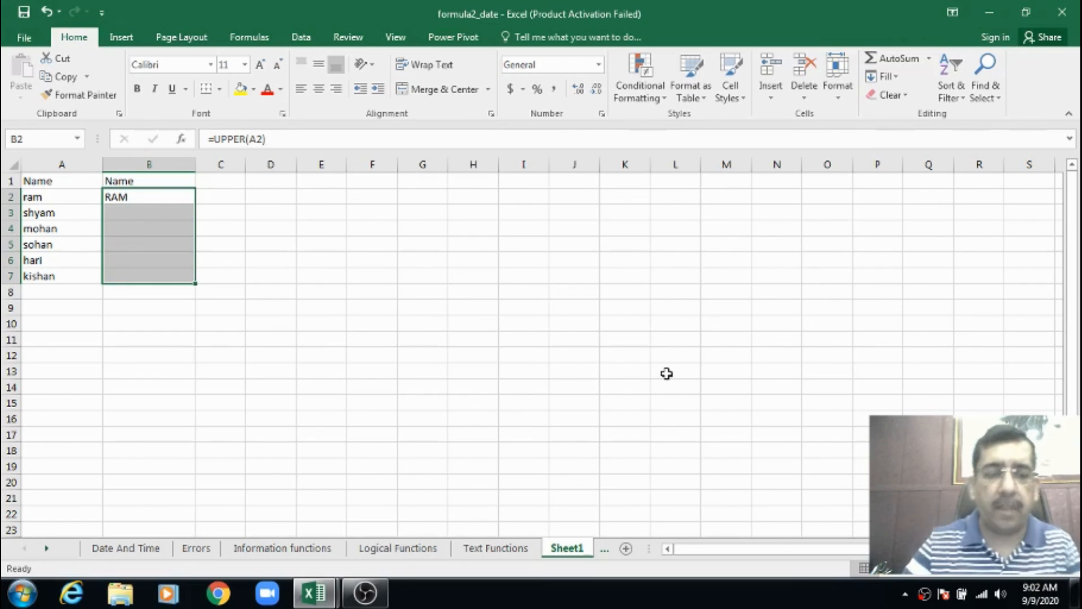
key("ctrl+d")
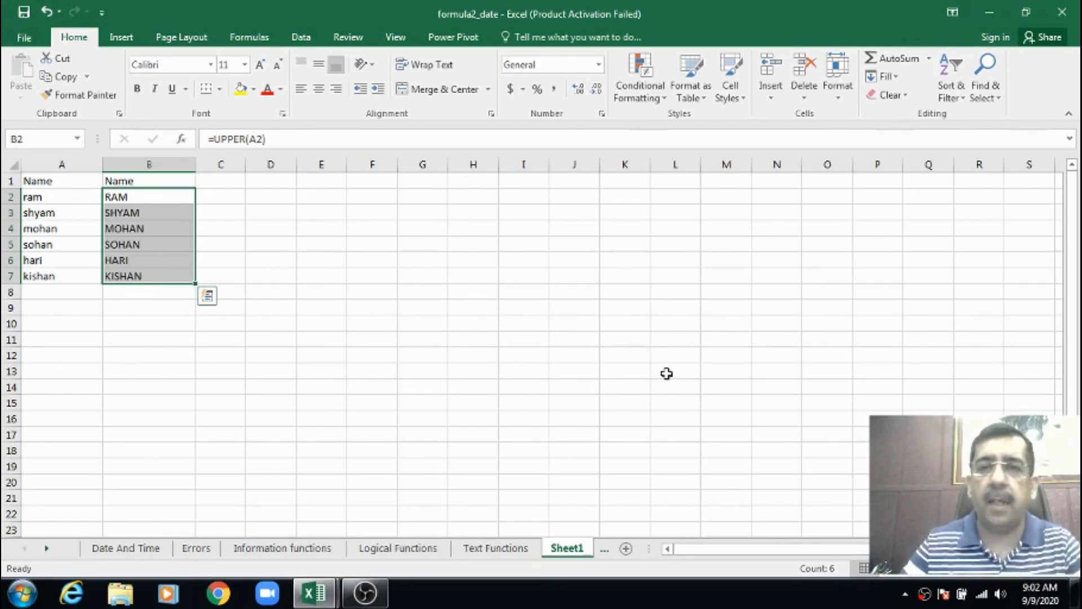
Inspect the UPPER formulas in column B alongside the original names in column A
left_click(355, 262)
left_click(145, 195)
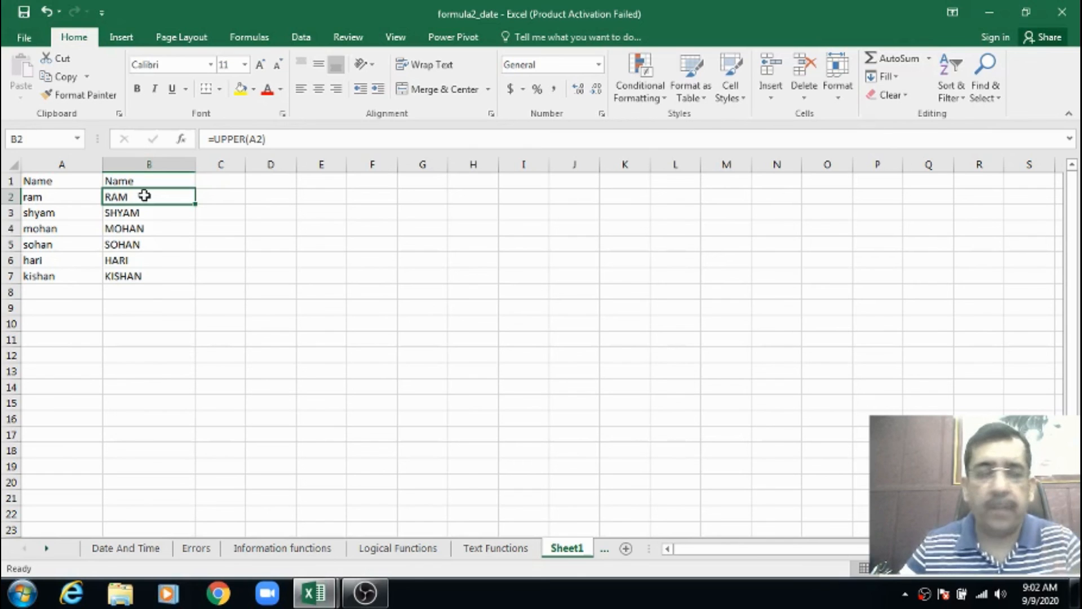
left_click(188, 228)
left_click(70, 180)
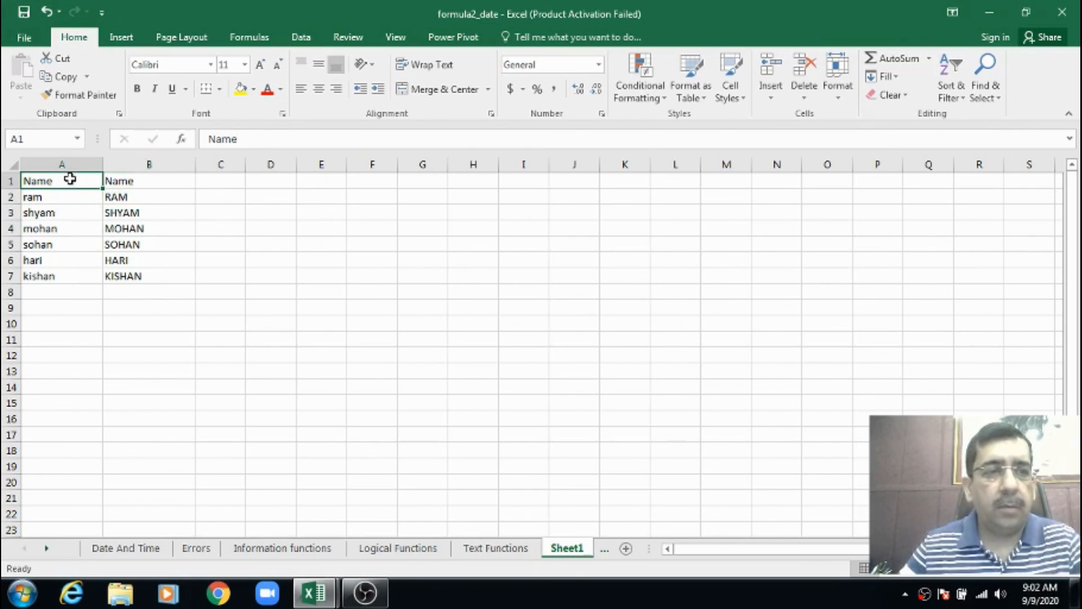
left_click(147, 196)
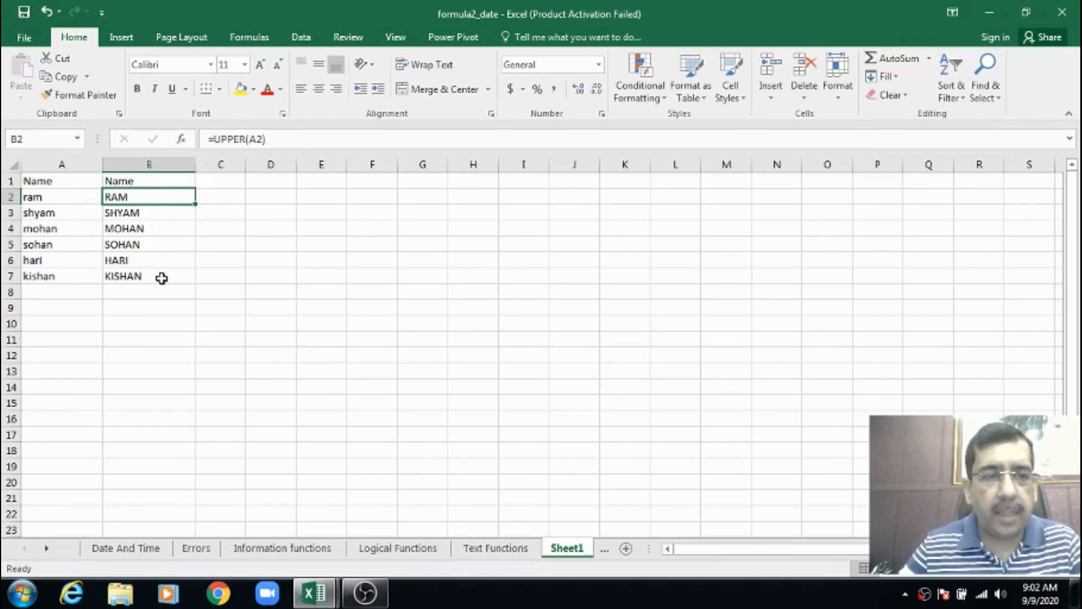
Try hiding column A with the original names, check the first header, and undo the hiding
left_click(76, 182)
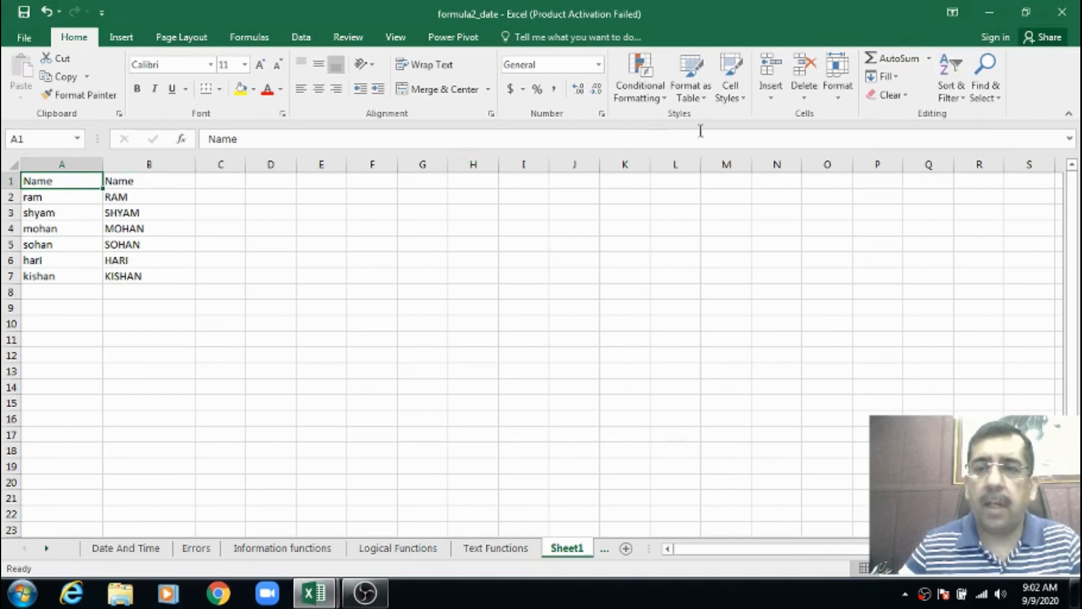
left_click(841, 96)
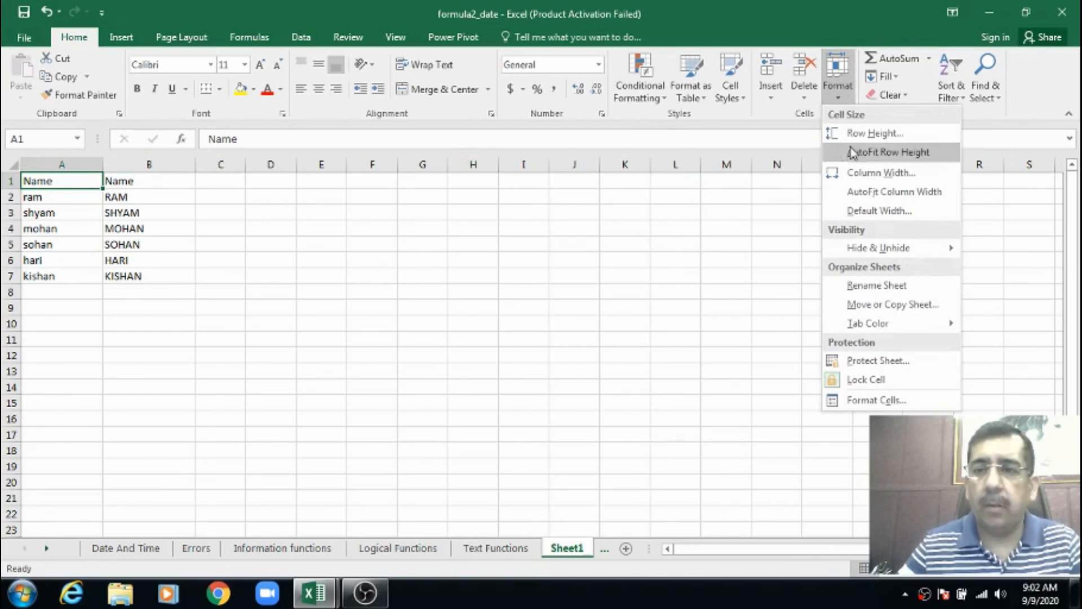
mouse_move(872, 256)
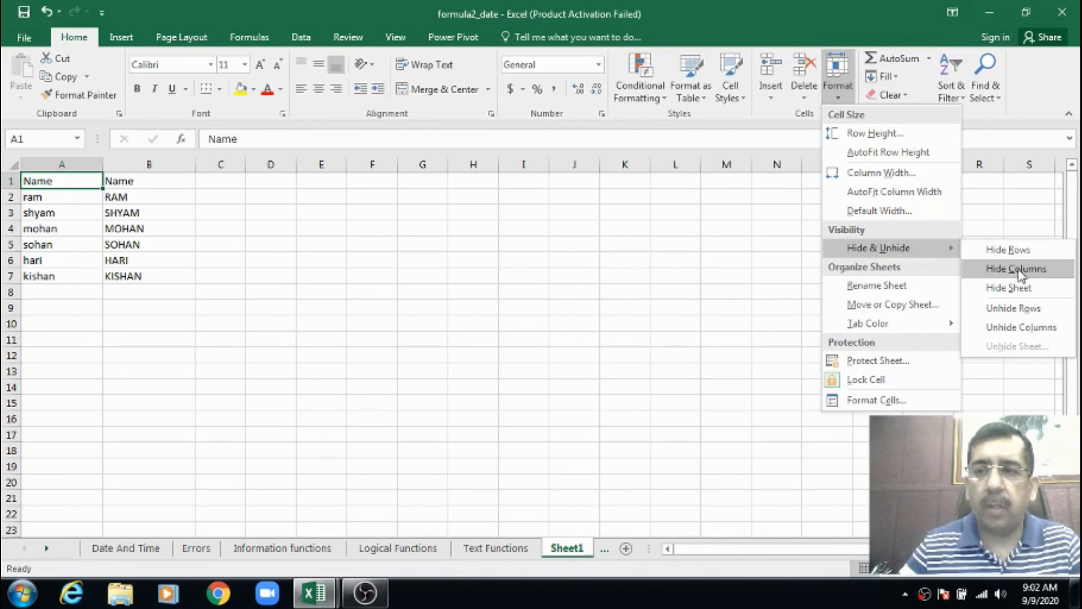
left_click(1022, 276)
left_click_drag(293, 229, 243, 224)
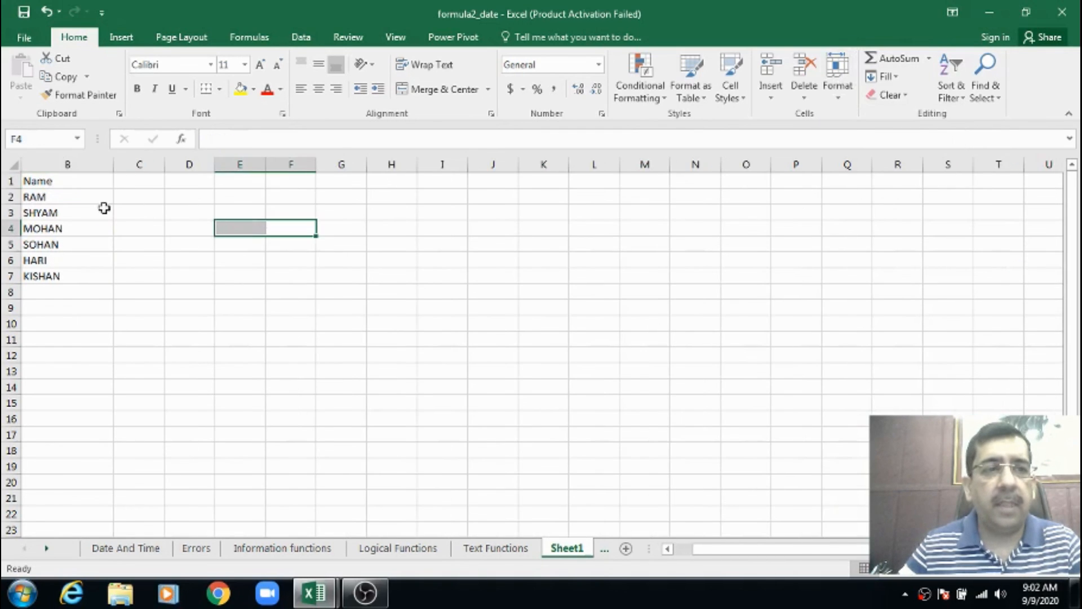
left_click(72, 181)
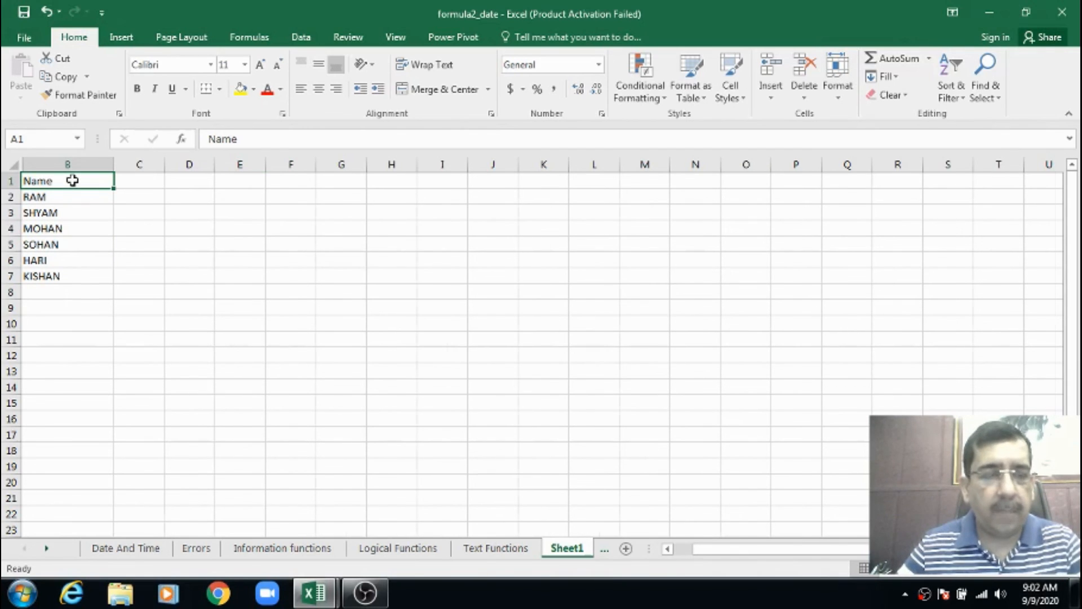
key("ctrl+z")
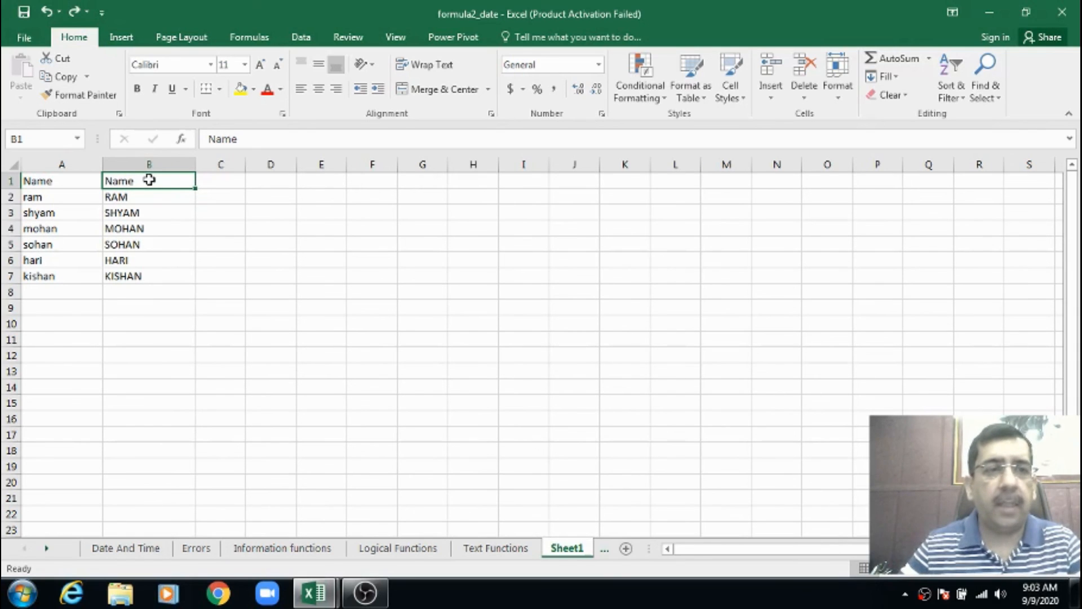
Check the formulas in B2 through B5 to see which column A cells they depend on
left_click(147, 199)
left_click(149, 212)
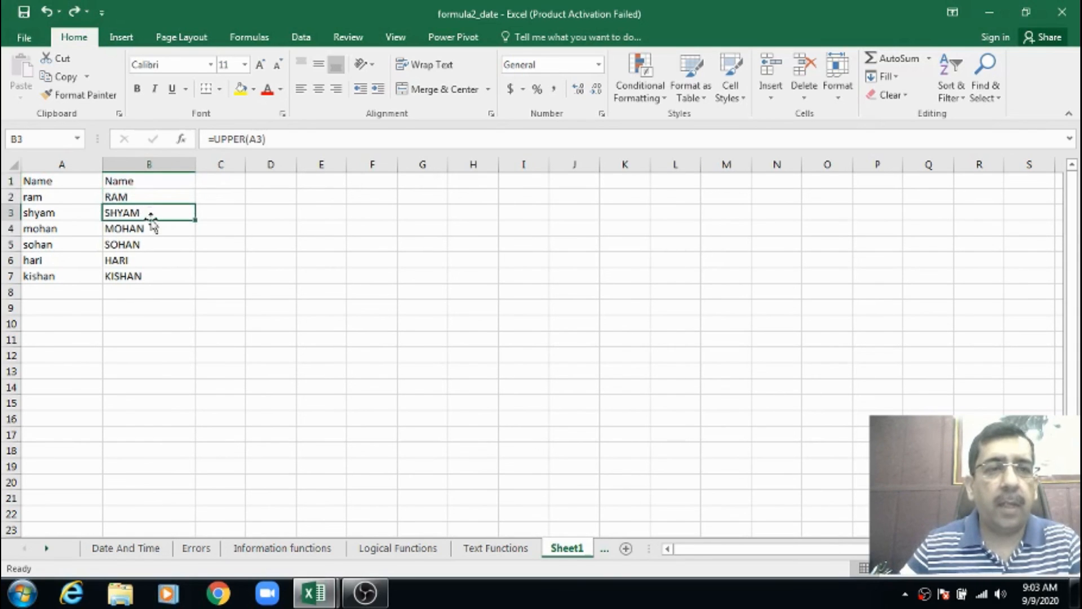
left_click(152, 229)
left_click(152, 244)
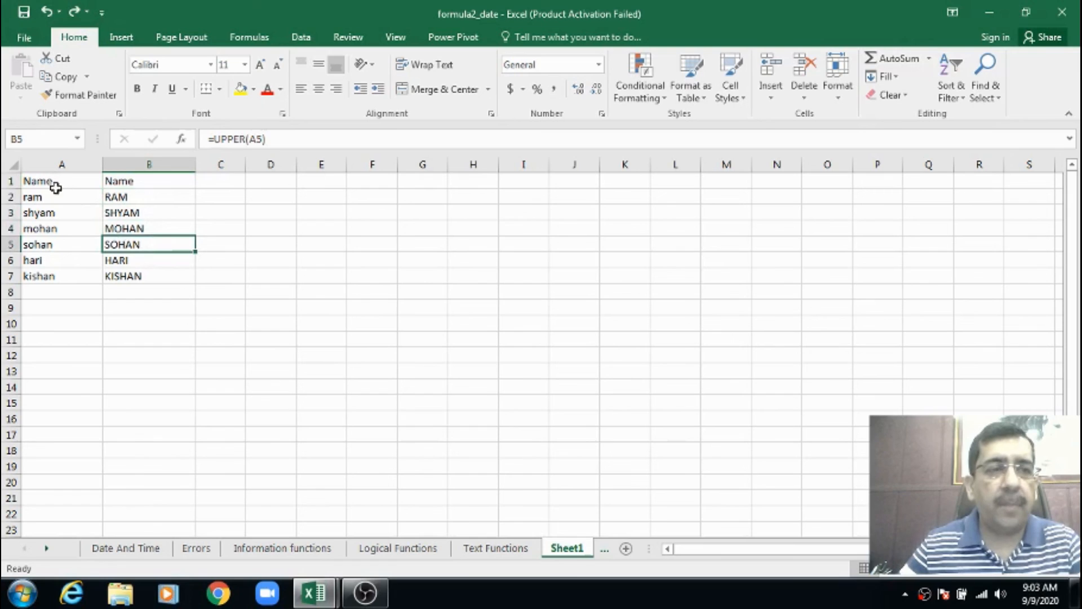
left_click(156, 183)
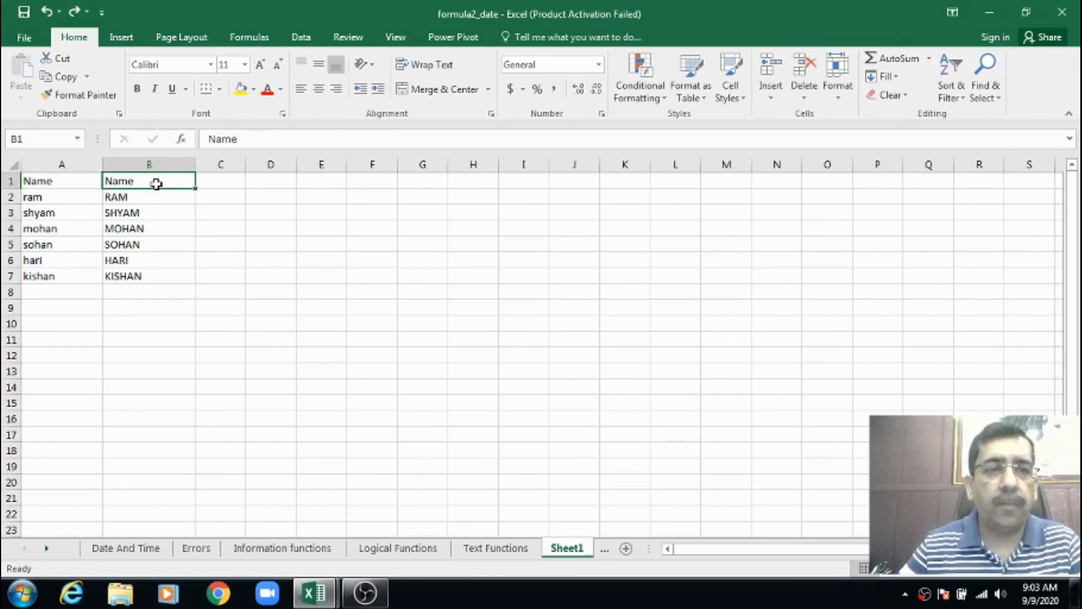
Copy the uppercase names with their header from B1:B7 and paste them as values only over A1:A7
left_click_drag(156, 183, 154, 274)
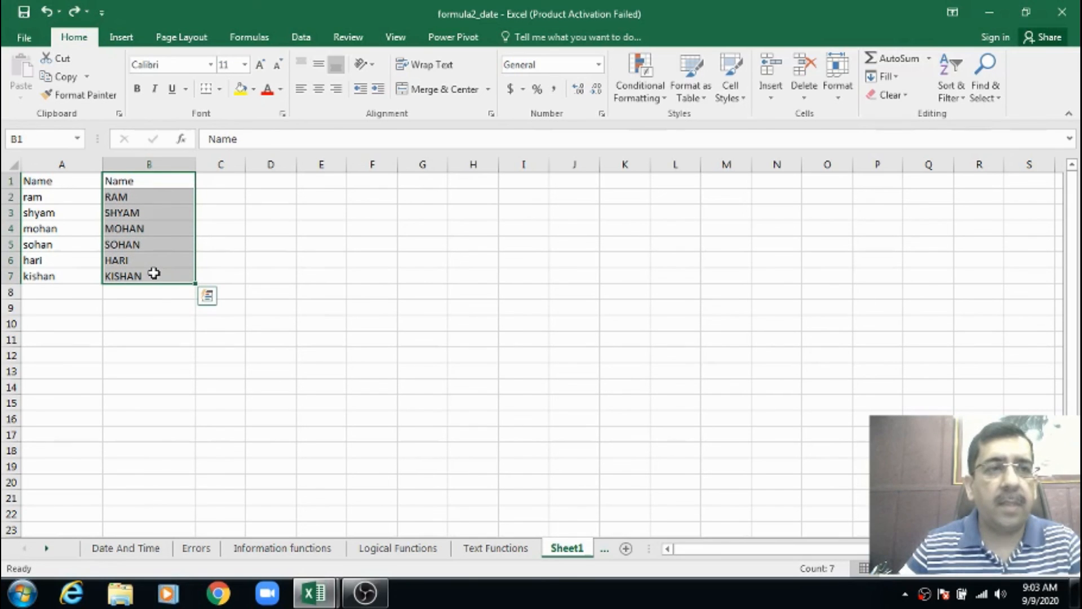
left_click(72, 81)
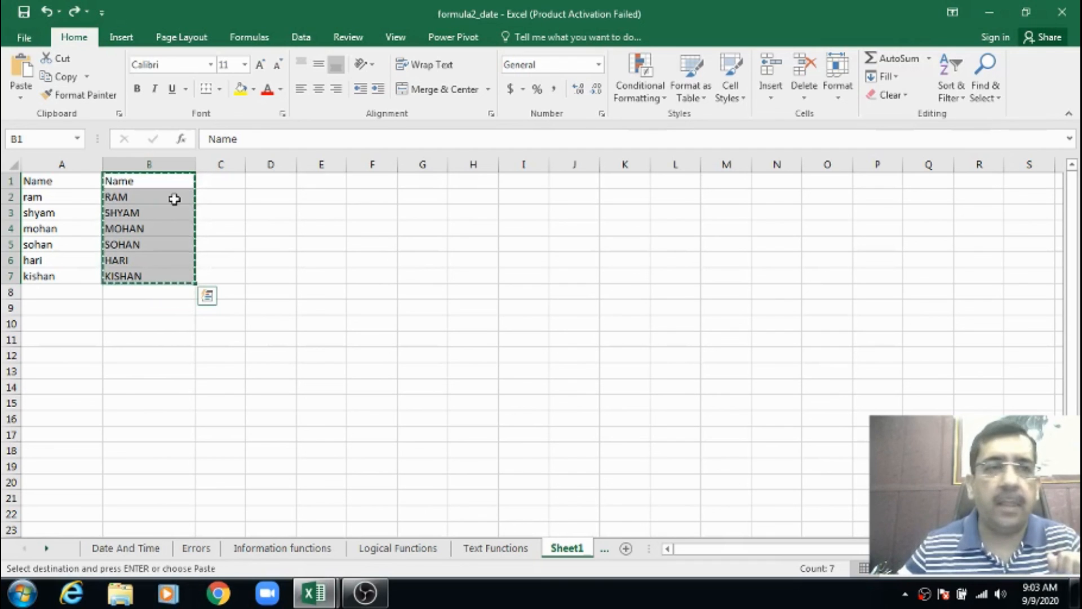
left_click_drag(83, 178, 63, 276)
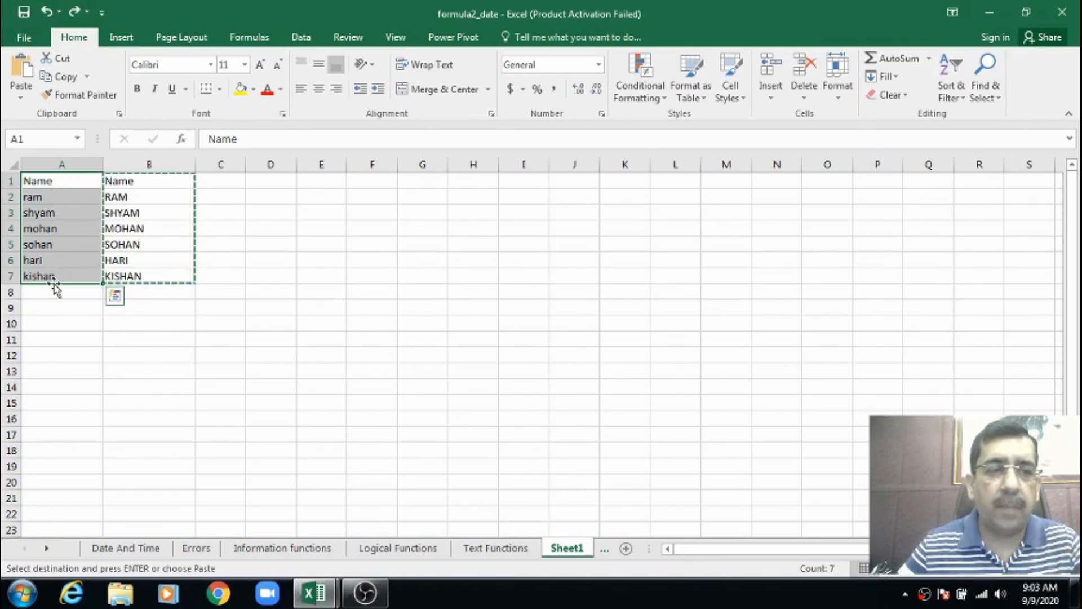
left_click(20, 99)
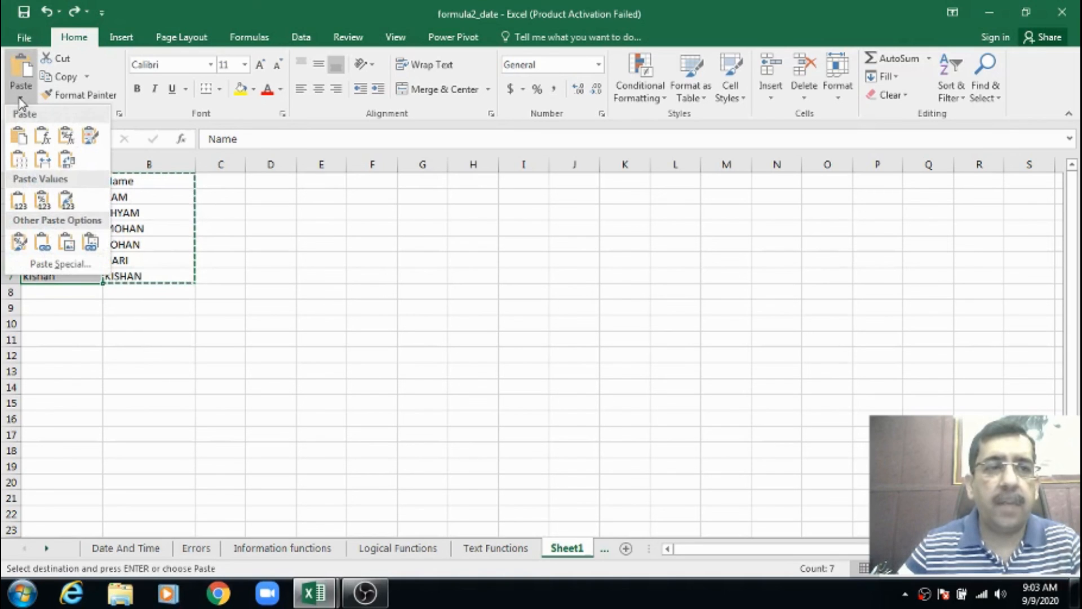
left_click(26, 208)
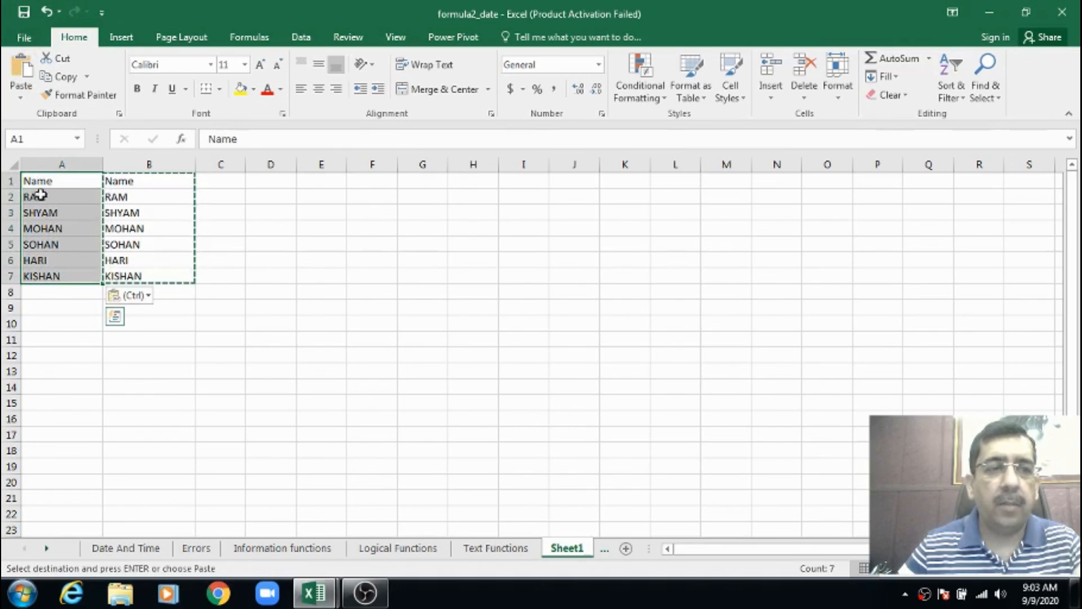
Clear the contents of the helper formula range B1:B7
left_click_drag(135, 181, 136, 275)
key("Delete")
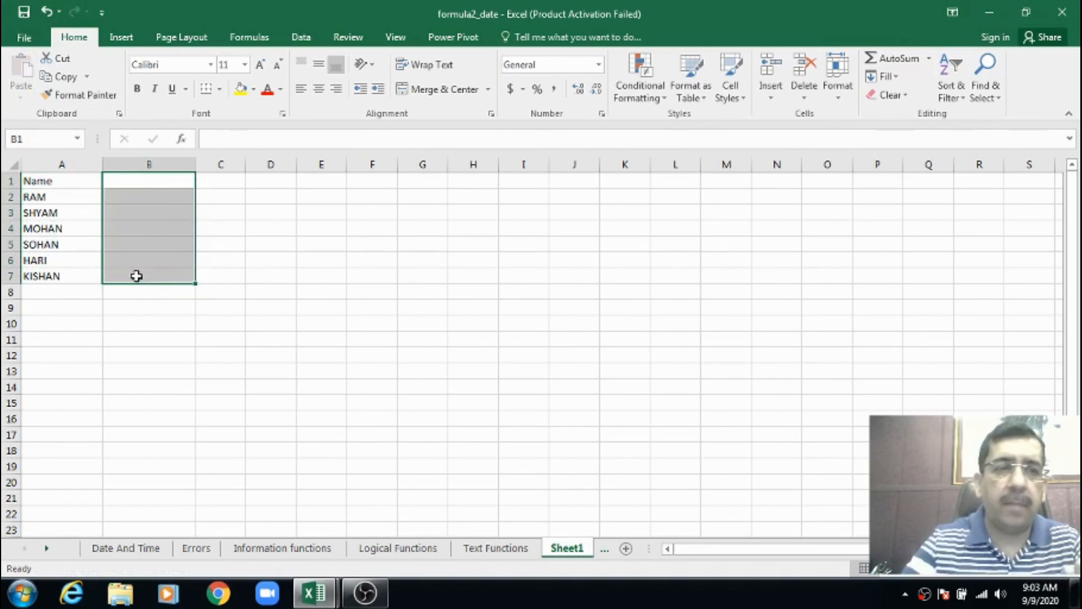
left_click(208, 244)
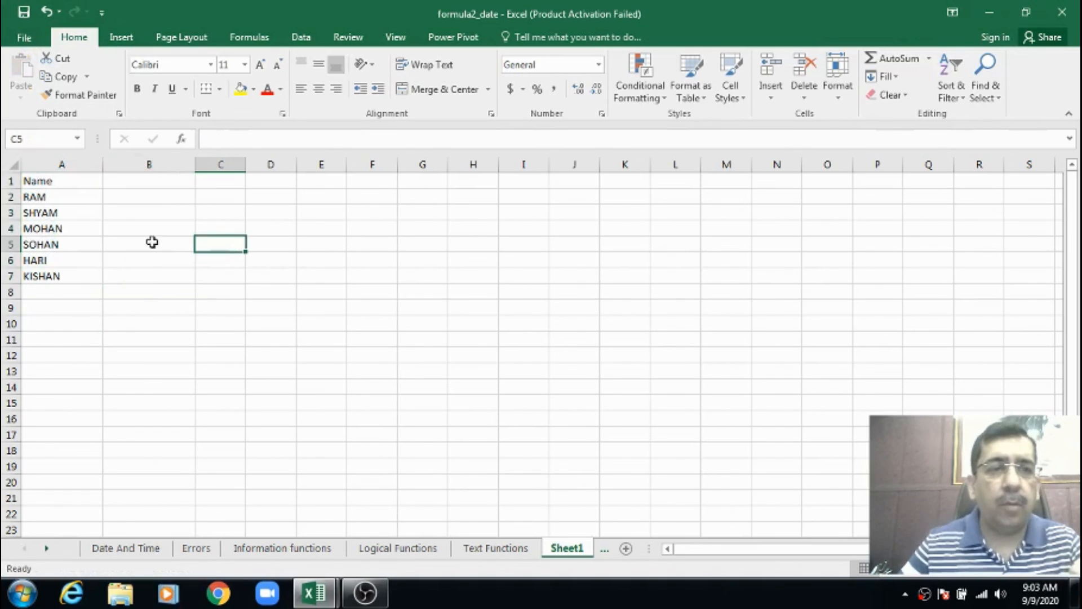
Check the Name header in A1, then return to the Text Functions sheet and select its title cell
left_click(48, 180)
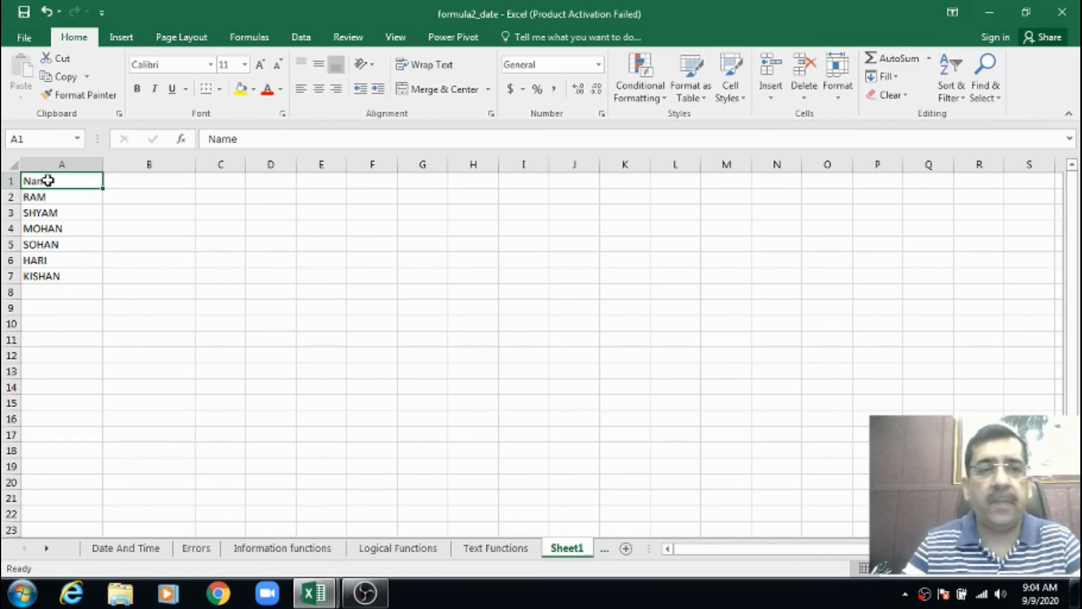
left_click(494, 546)
left_click(78, 185)
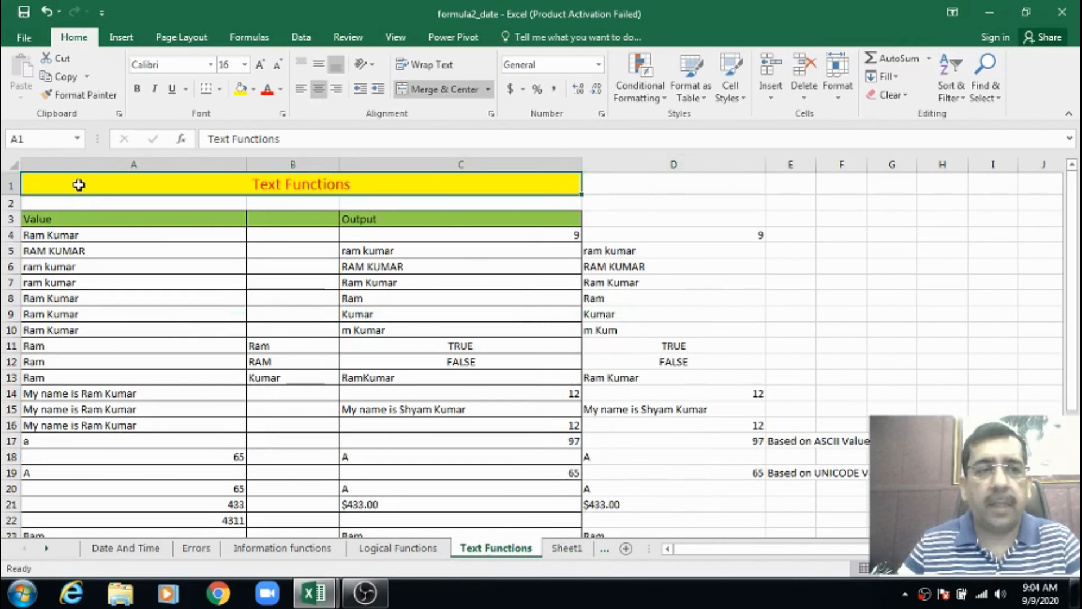